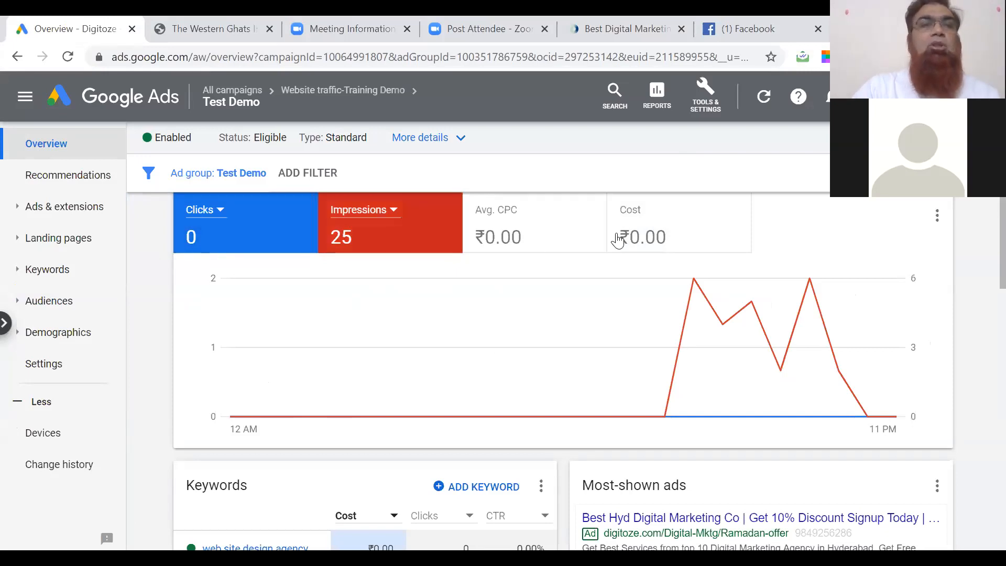
pyautogui.click(312, 110)
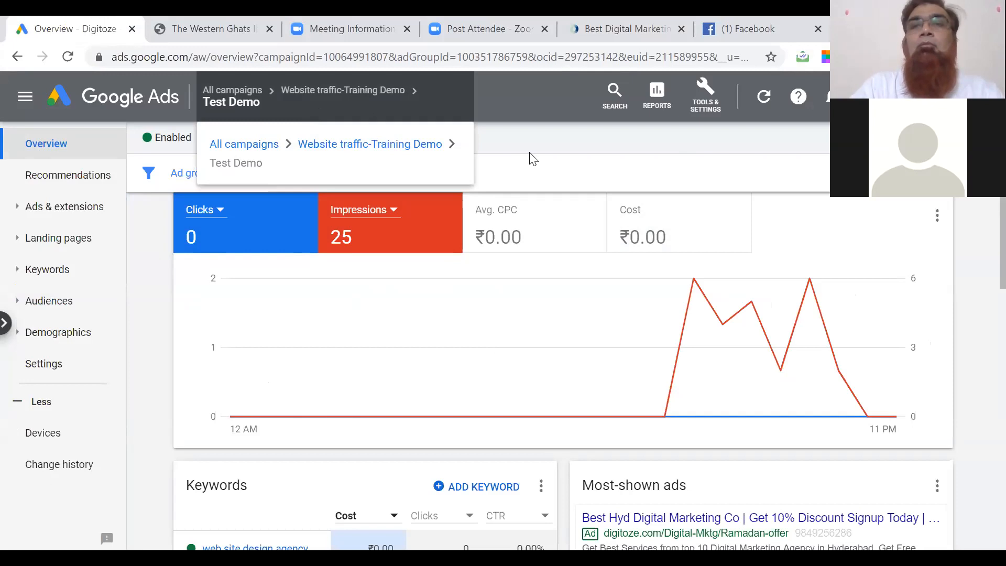
pyautogui.click(703, 90)
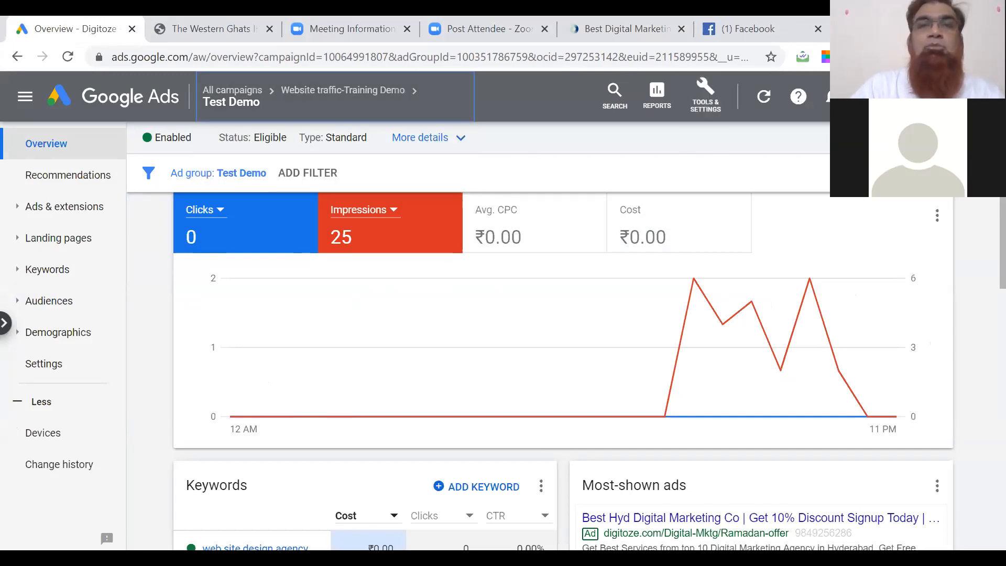
# - Search Google for "google keyword planner" in a new browser tab
pyautogui.hotkey('ctrl', 't')
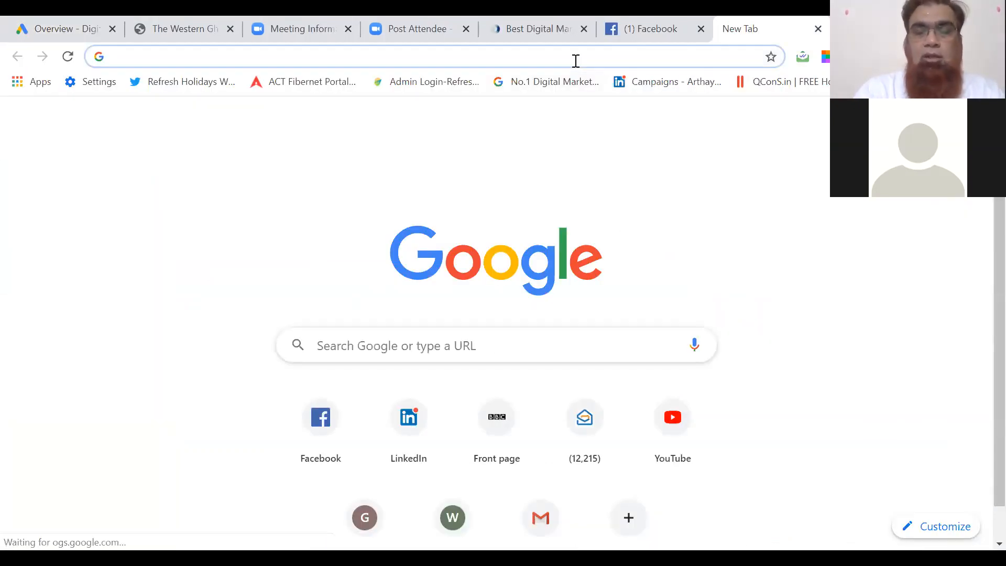
pyautogui.write('google')
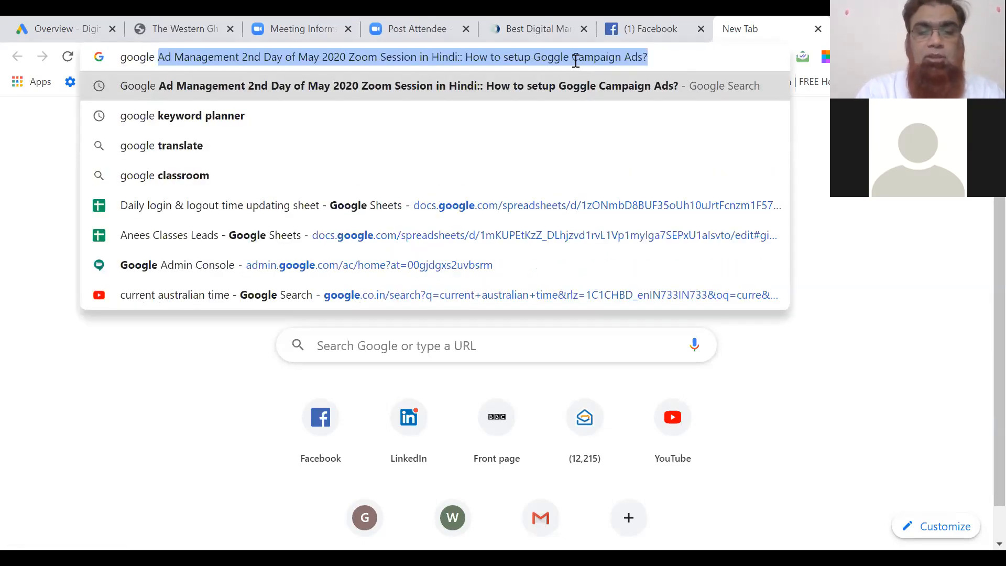
pyautogui.write(' ke')
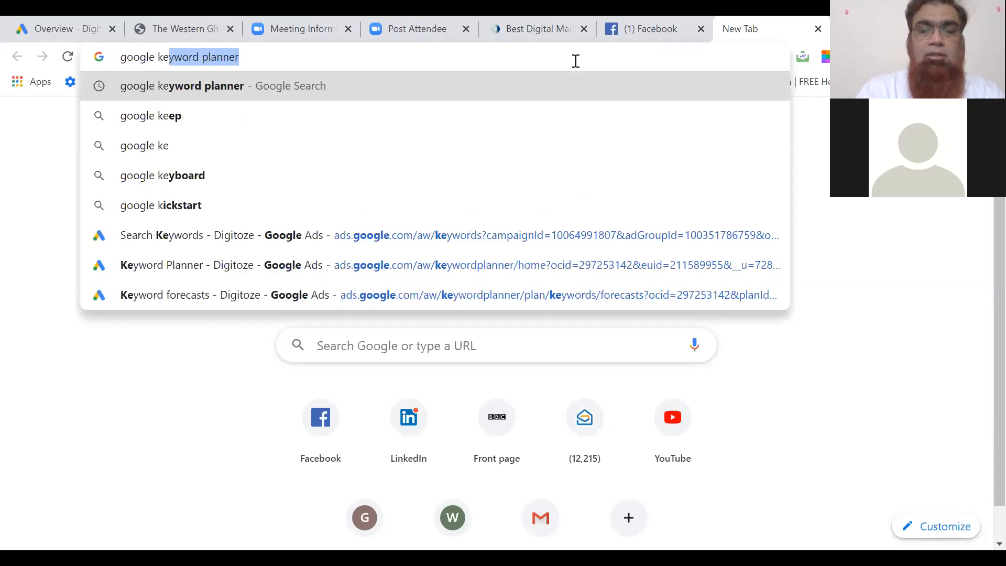
pyautogui.write('yword planne')
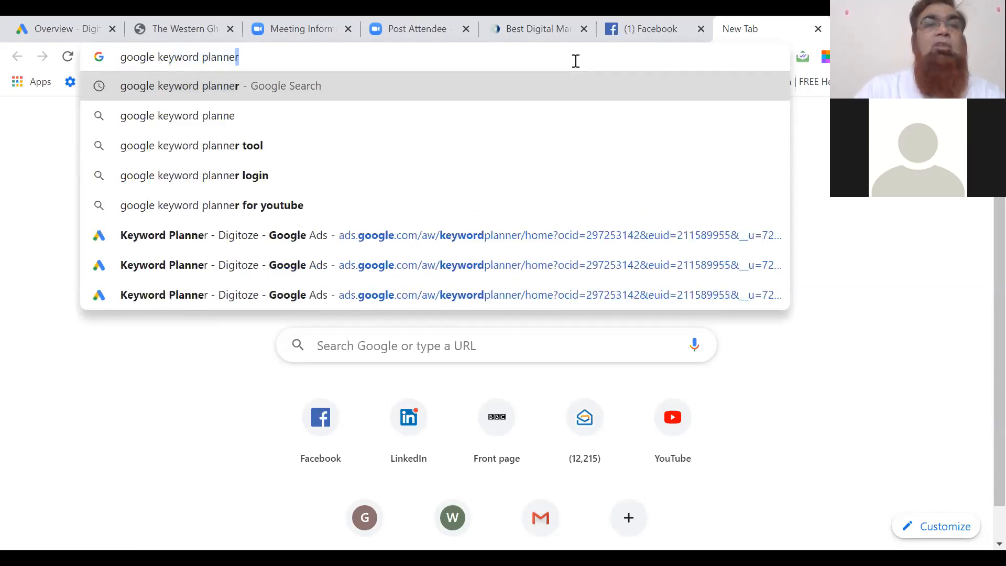
pyautogui.press('Return')
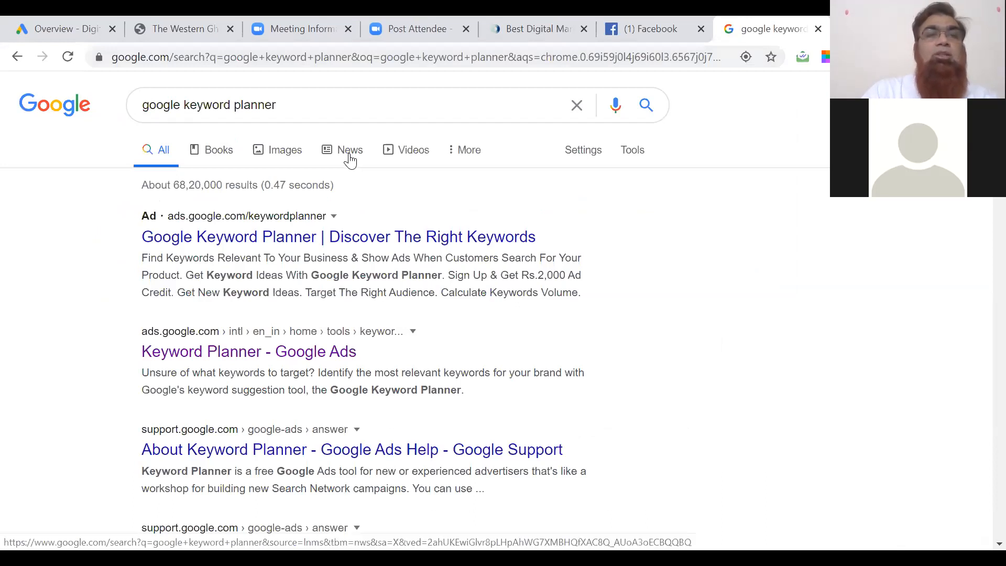
# - Open the "Keyword Planner - Google Ads" search result and launch Keyword Planner with the Digitoze account
pyautogui.click(277, 237)
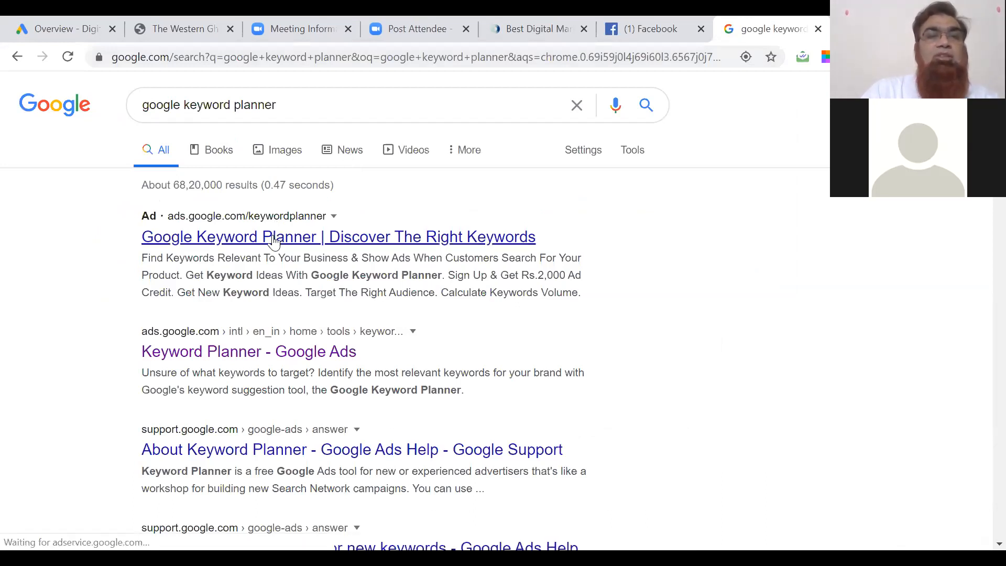
pyautogui.click(252, 359)
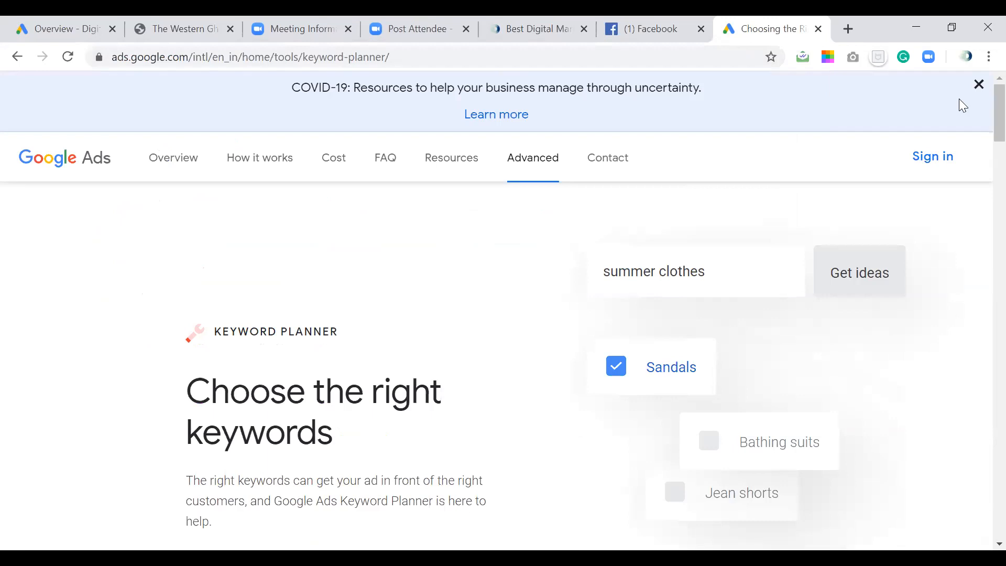
pyautogui.scroll(-1, 901, 334)
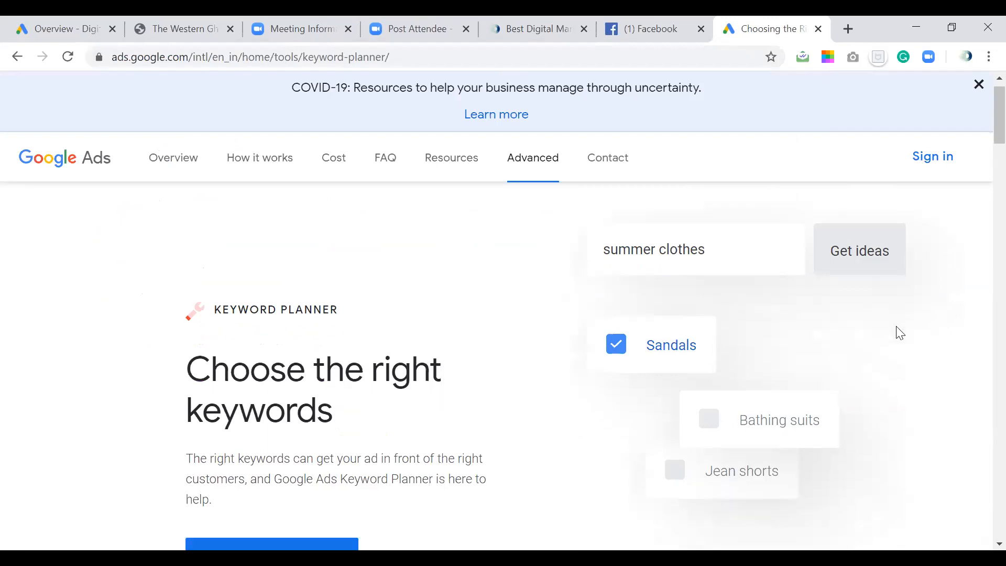
pyautogui.scroll(-2, 901, 333)
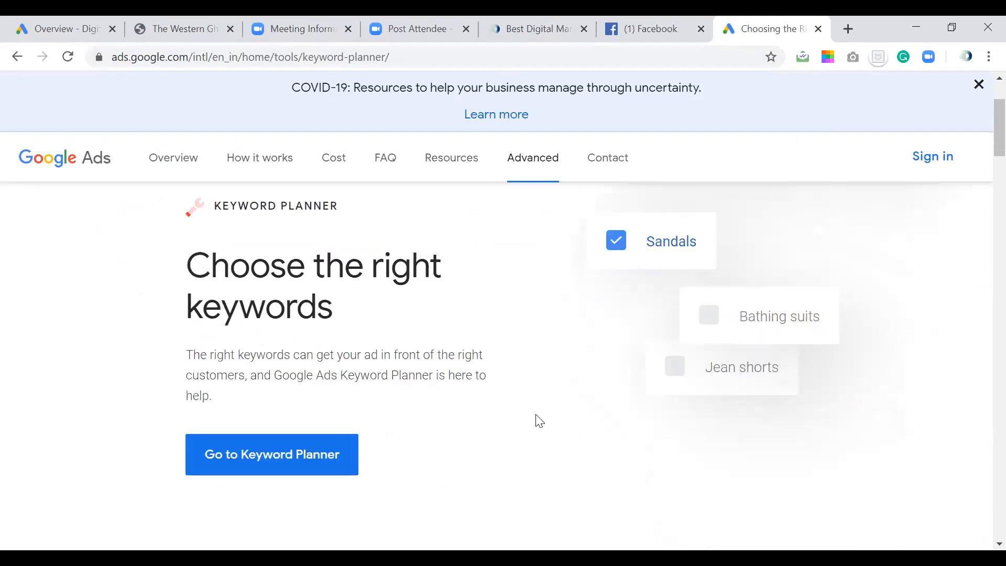
pyautogui.click(267, 456)
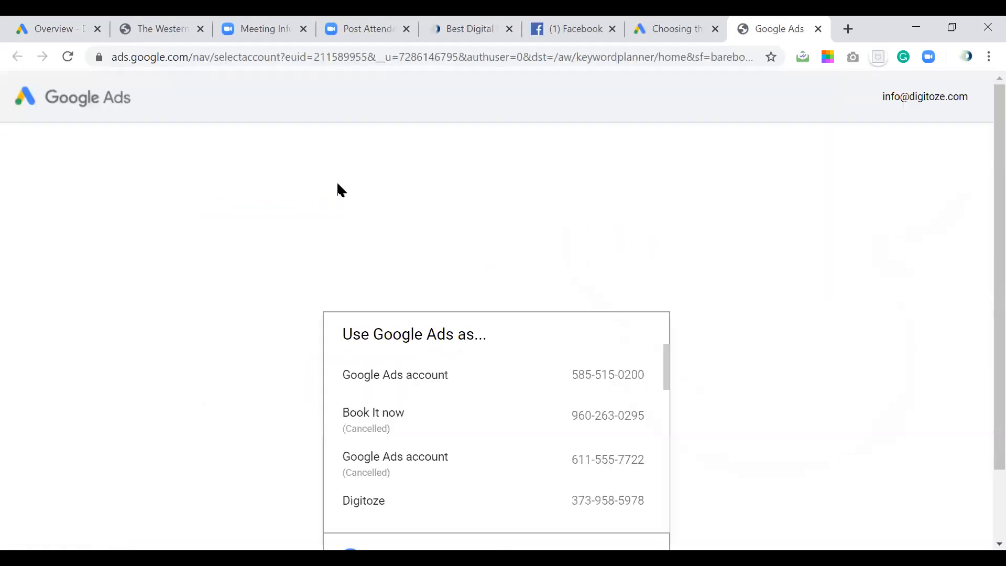
pyautogui.click(453, 519)
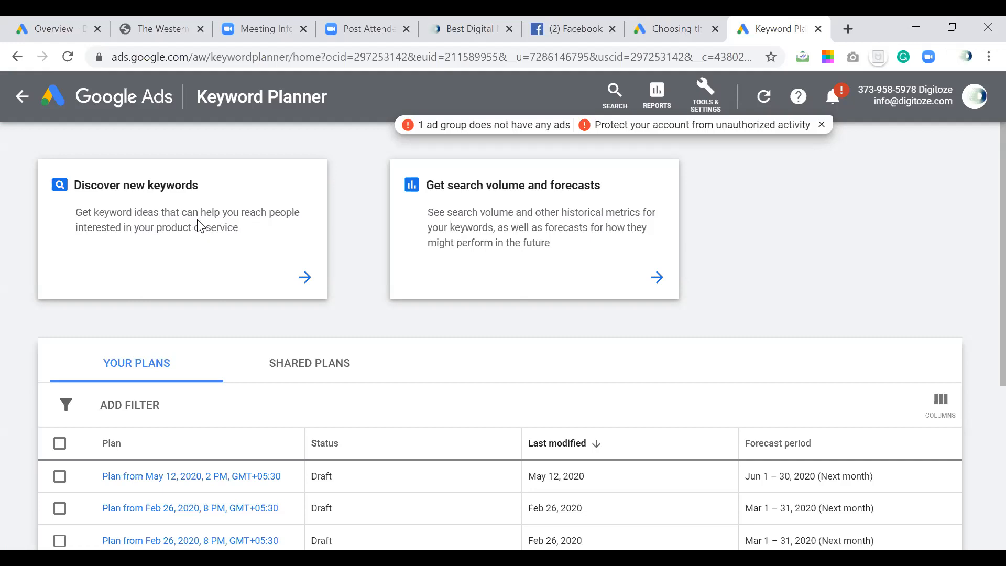
# - Start discovering new keywords using a website as the source
pyautogui.click(200, 226)
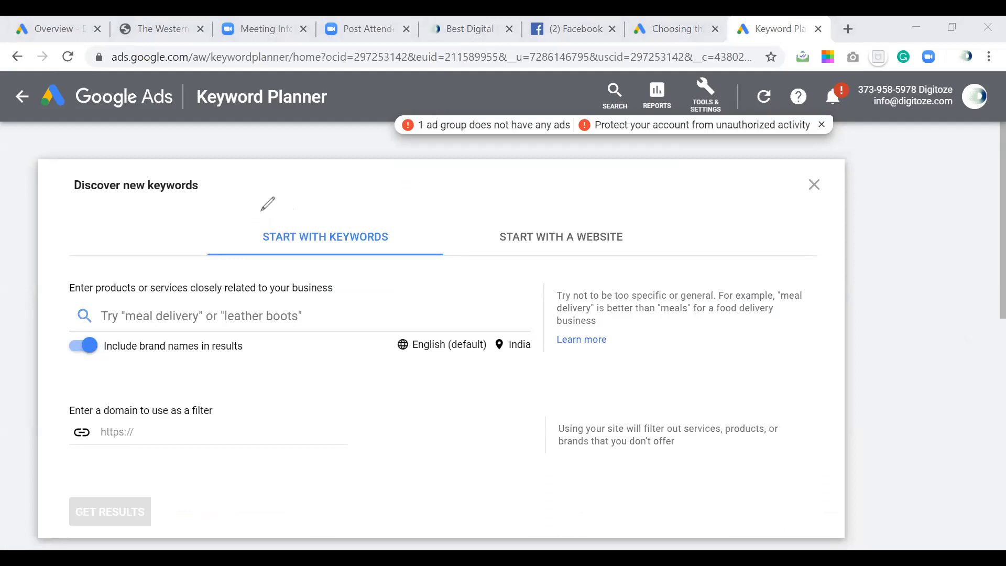
pyautogui.click(251, 213)
pyautogui.click(350, 240)
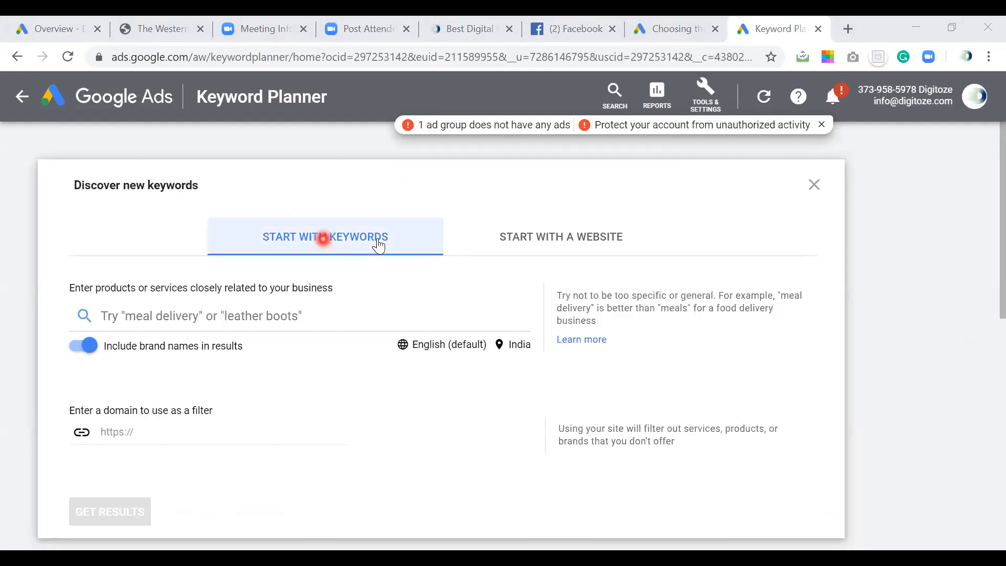
pyautogui.click(515, 244)
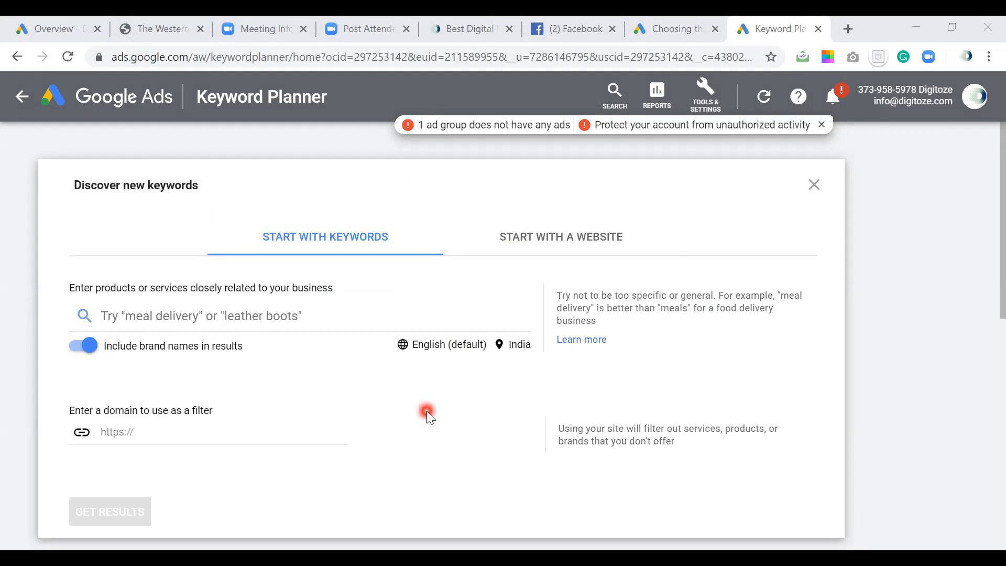
pyautogui.click(553, 241)
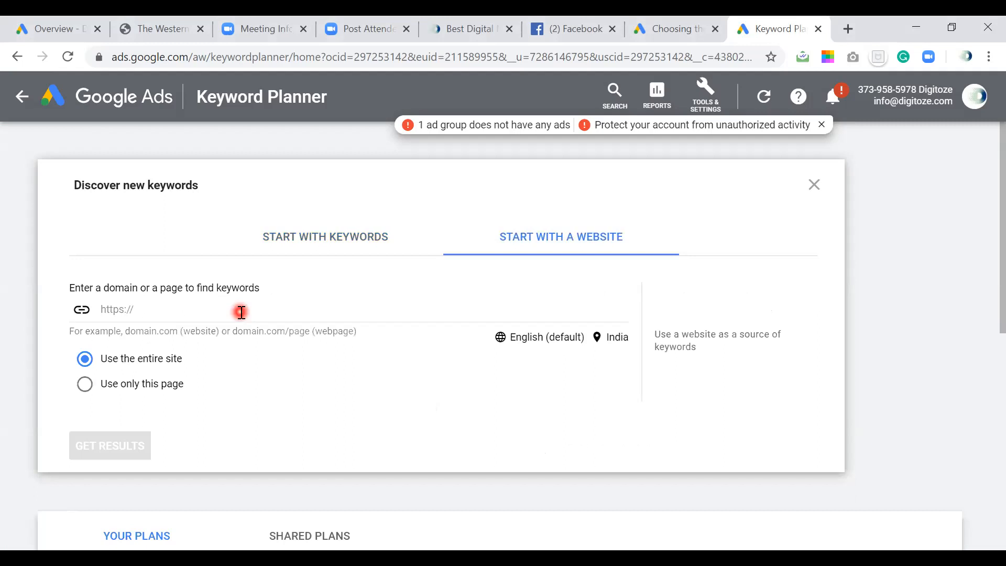
# - Search Google for "petex hitex" in a new browser tab and open the Petex India website
pyautogui.click(848, 30)
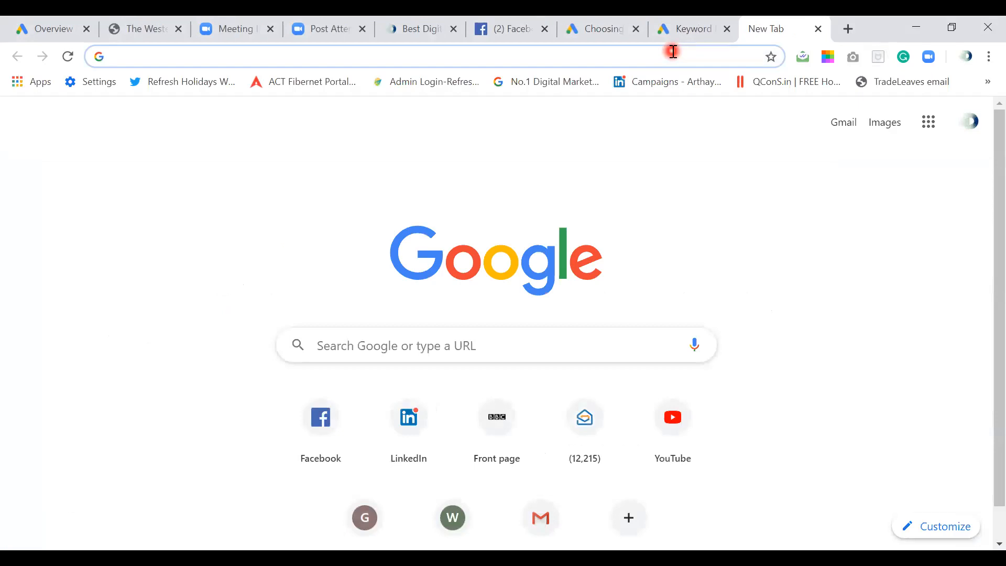
pyautogui.write('pete')
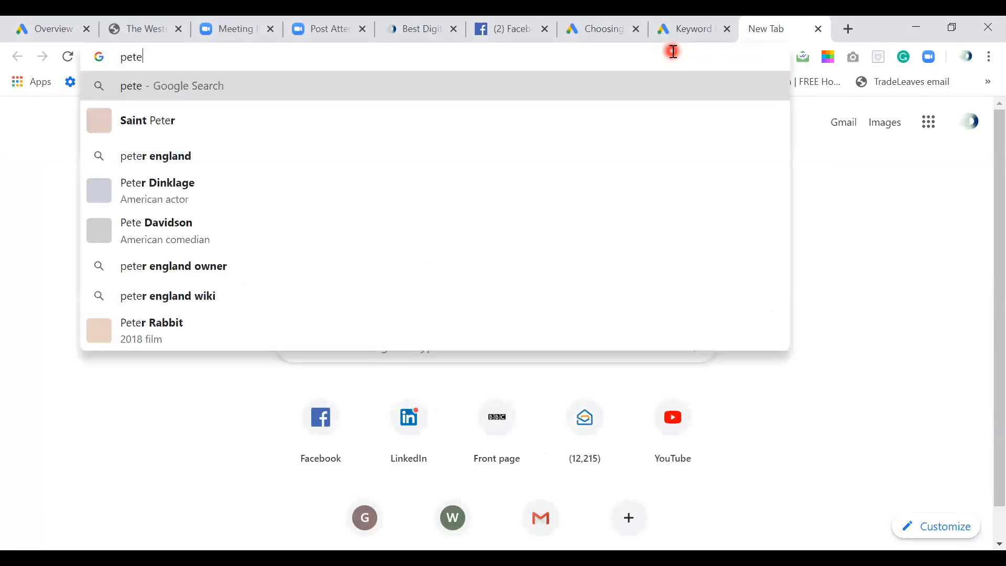
pyautogui.write('x')
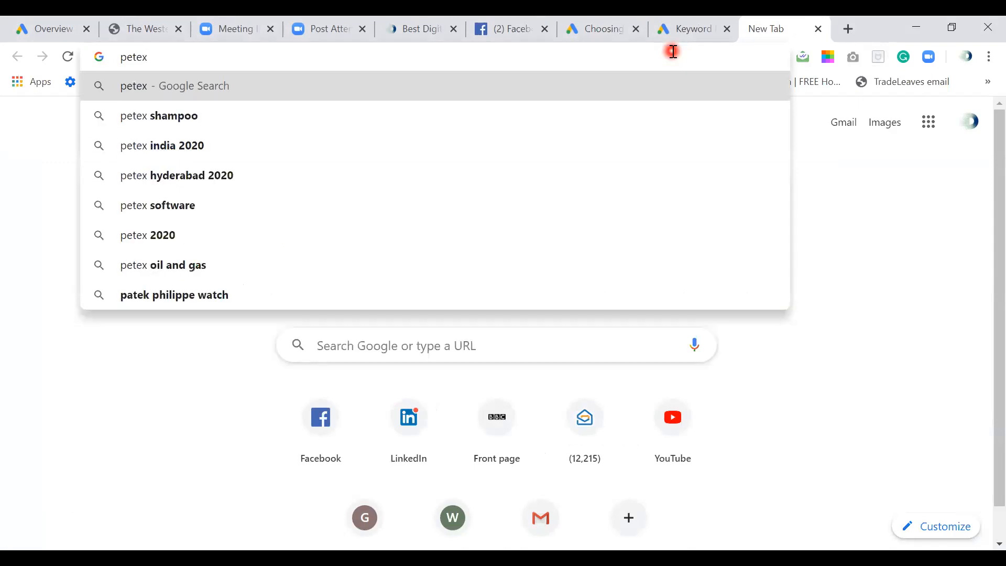
pyautogui.write(' hite')
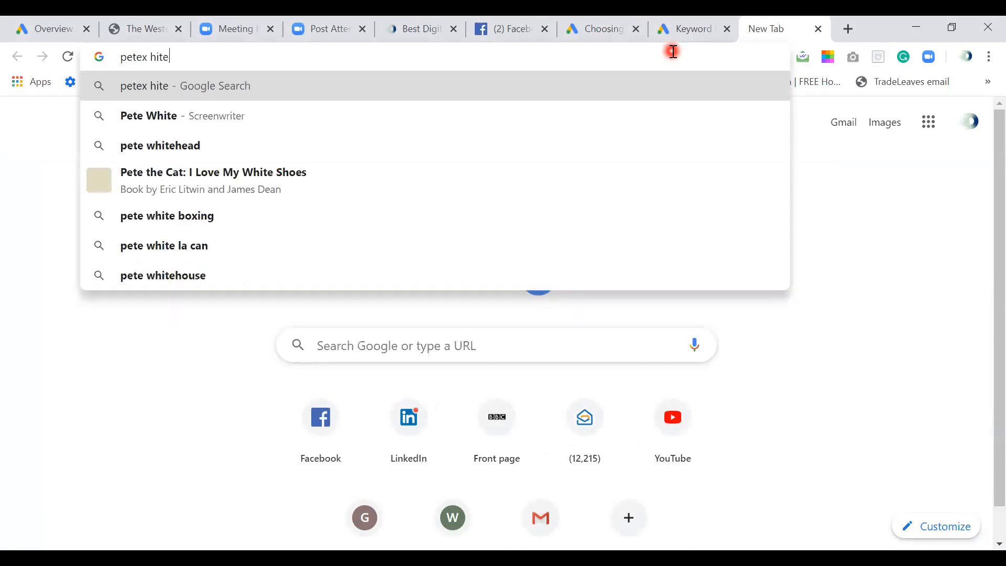
pyautogui.write('x')
pyautogui.press('Return')
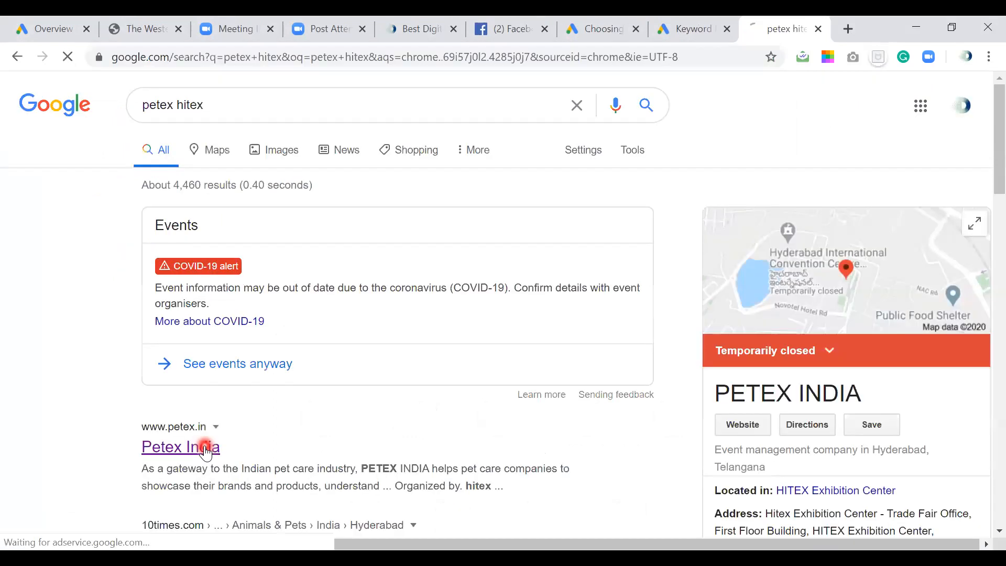
pyautogui.click(205, 445)
pyautogui.click(329, 373)
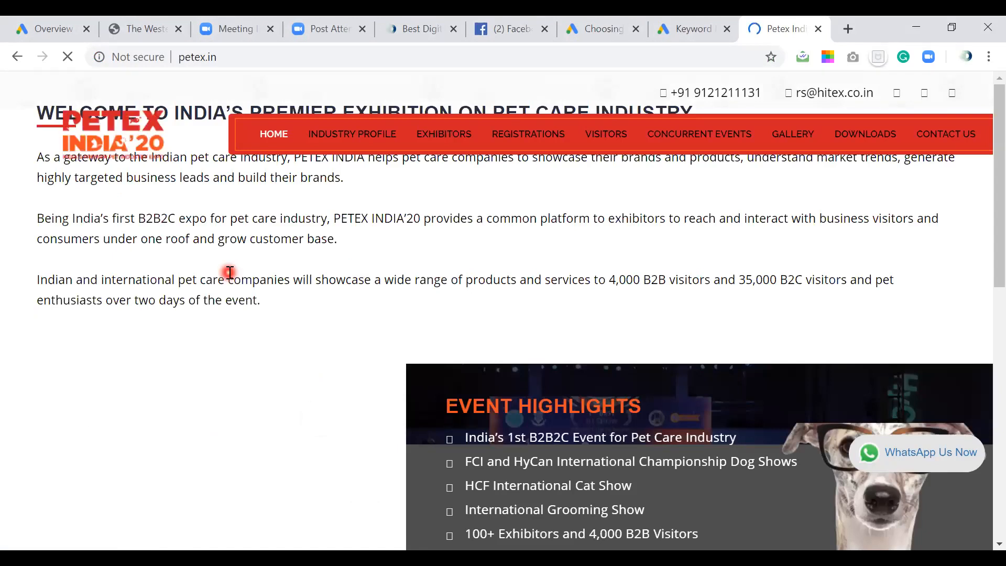
pyautogui.click(207, 58)
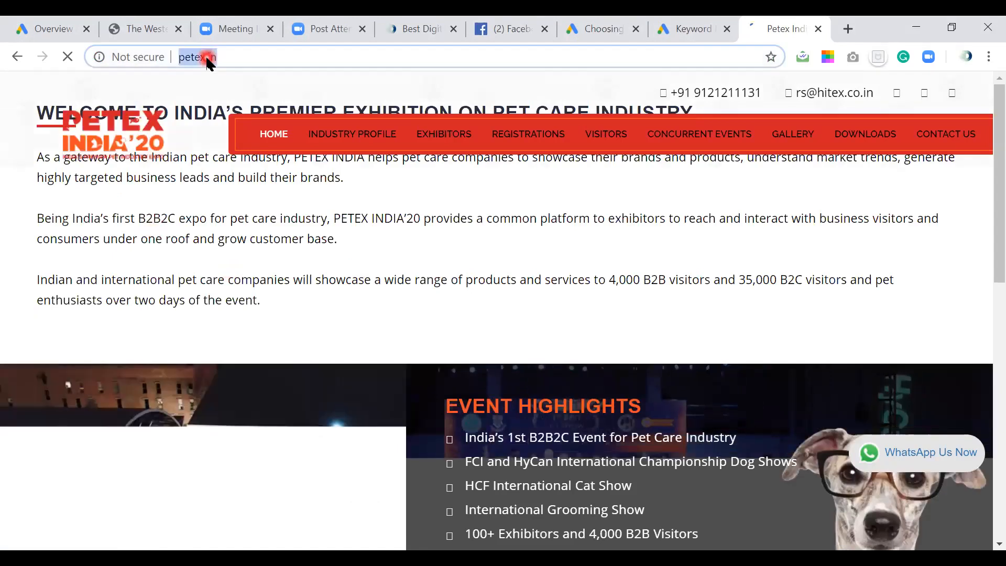
pyautogui.click(220, 259)
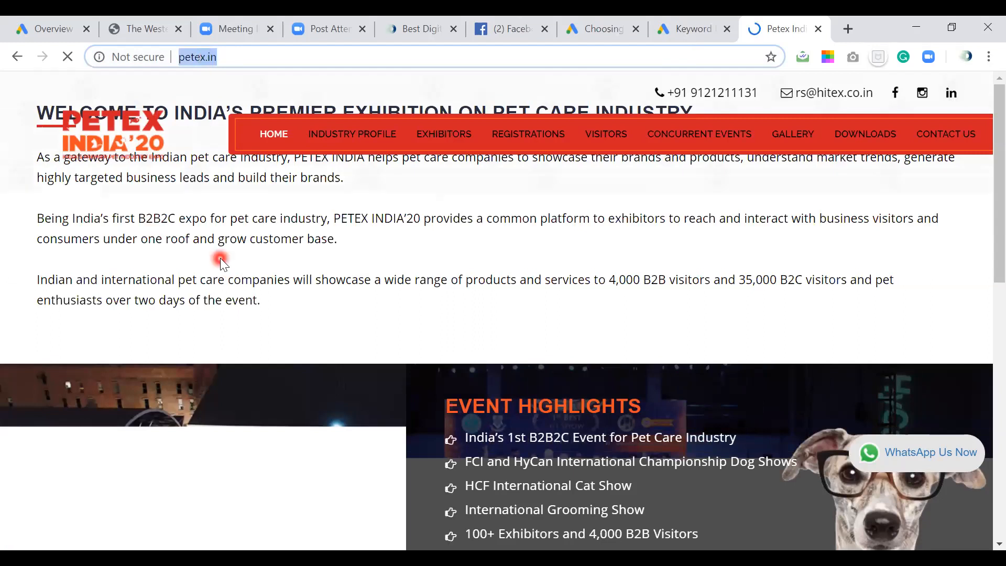
pyautogui.click(684, 36)
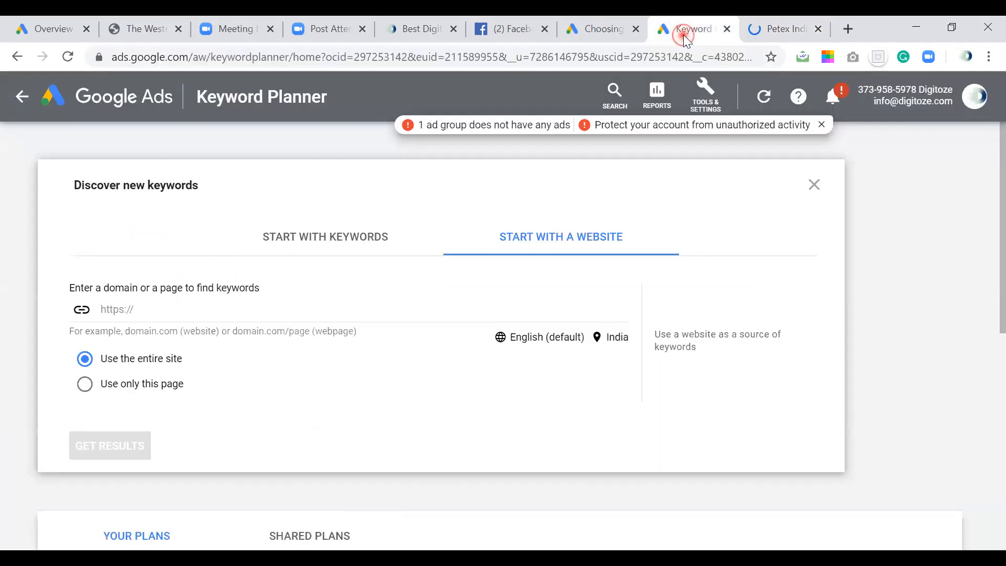
pyautogui.click(284, 314)
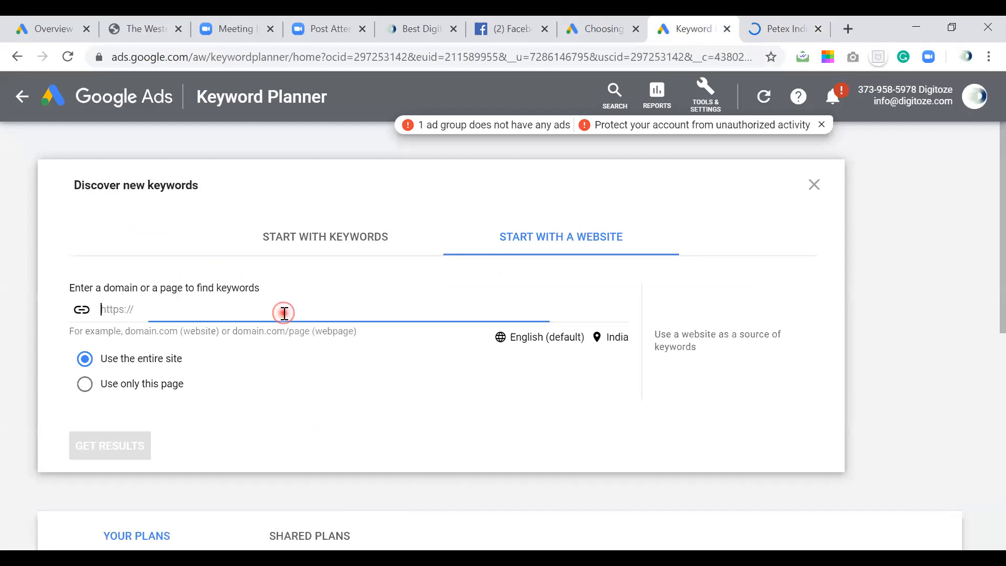
pyautogui.write('http://www.petex.in/')
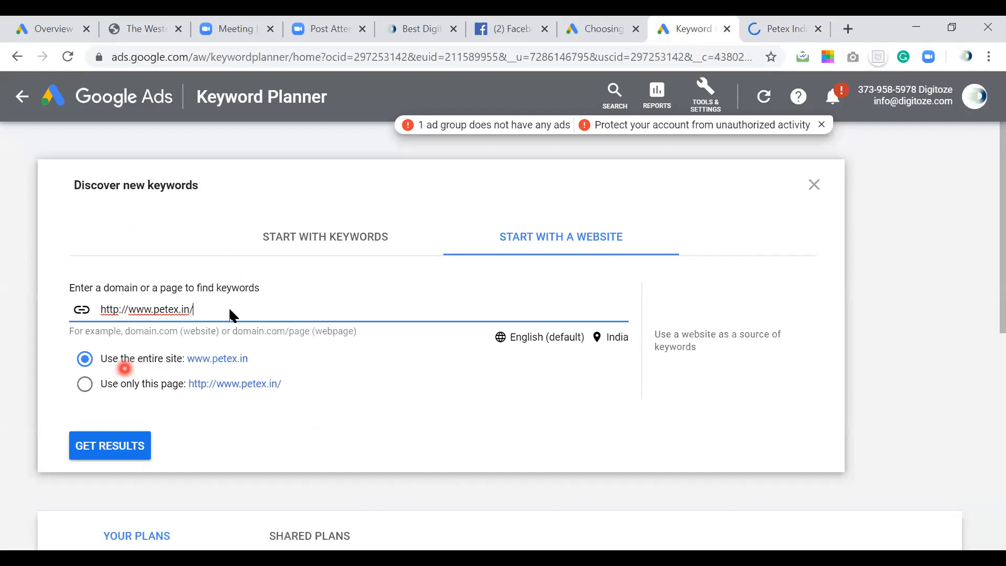
pyautogui.click(780, 34)
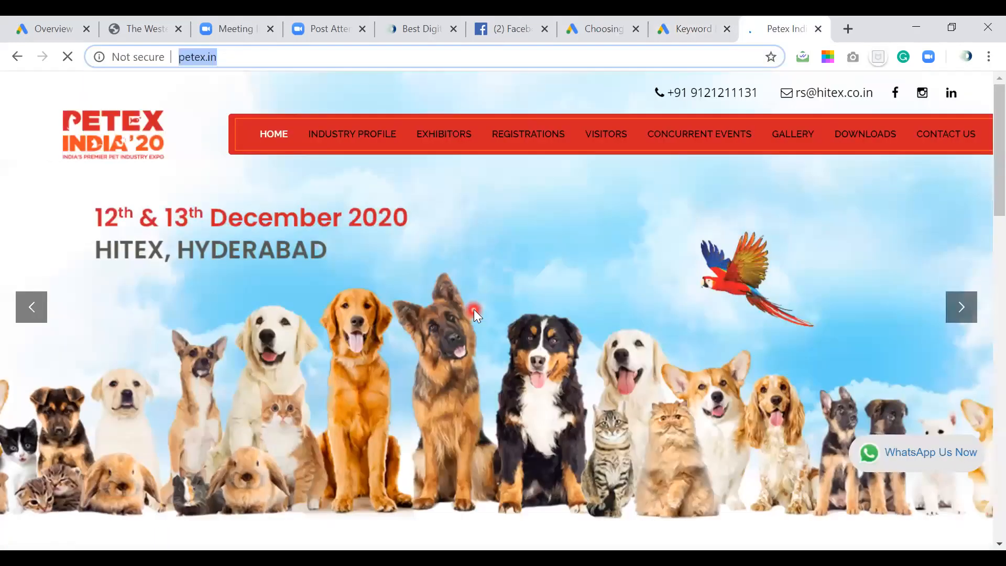
pyautogui.write('www.petex.in')
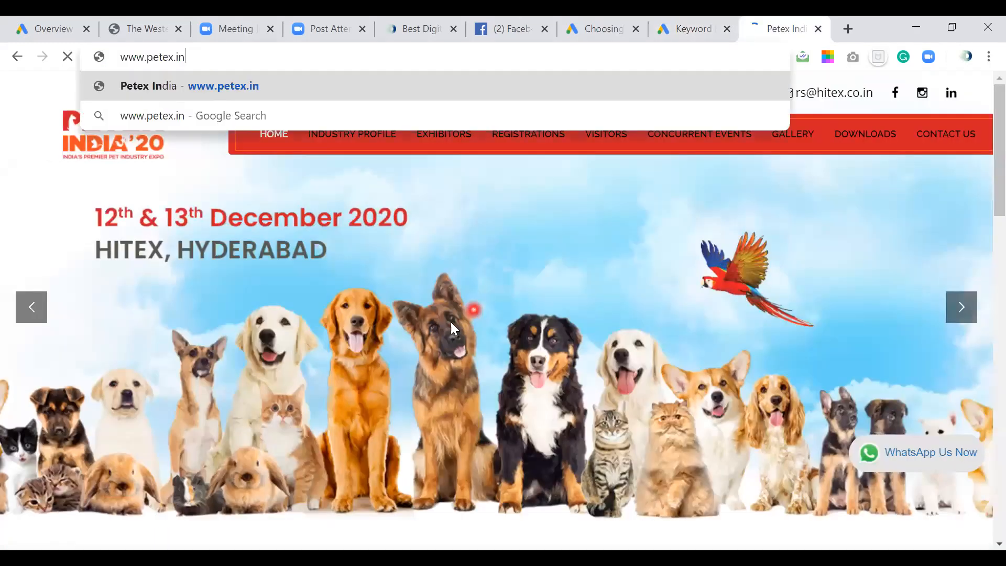
pyautogui.press('Return')
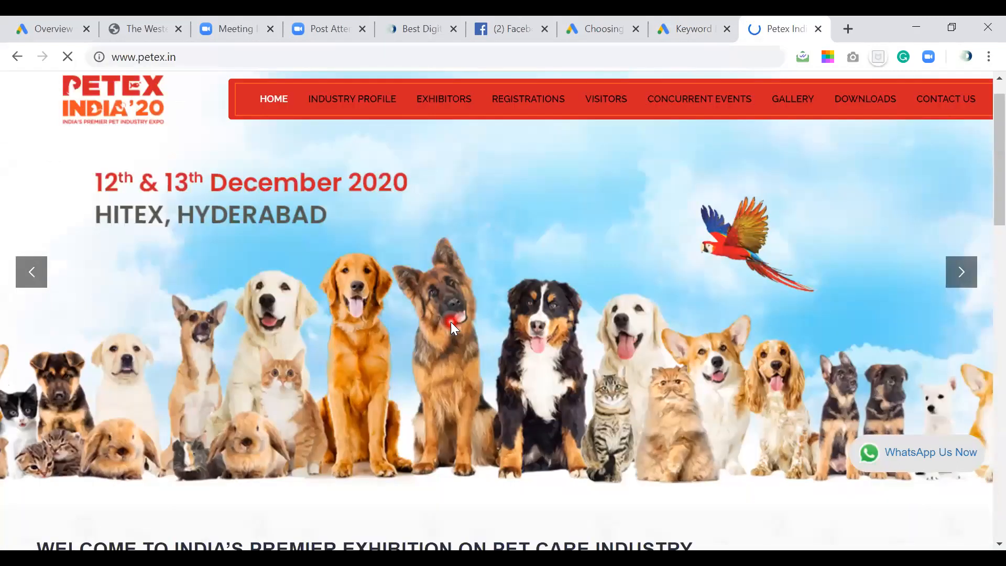
pyautogui.scroll(-3, 451, 322)
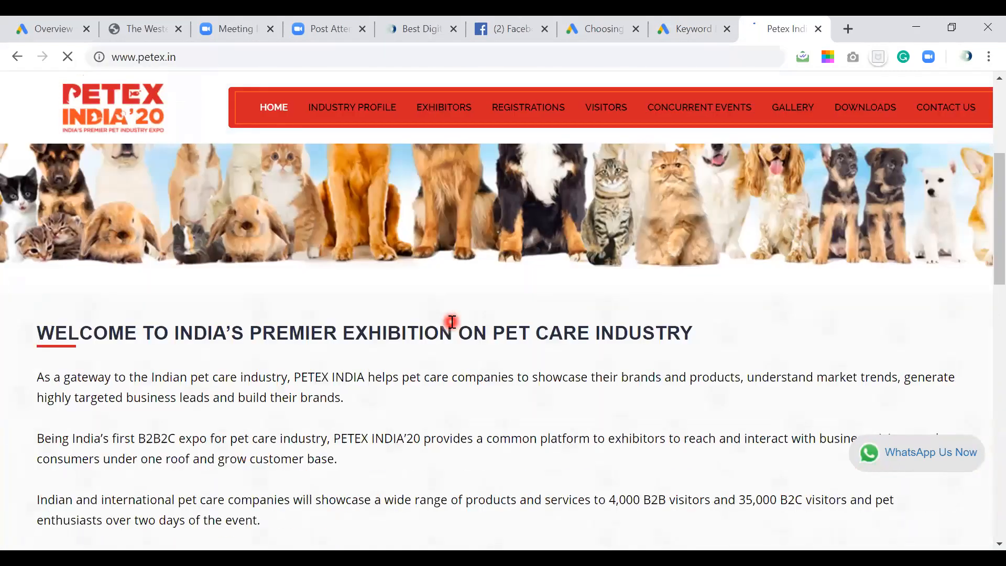
pyautogui.scroll(-3, 452, 326)
pyautogui.scroll(-1, 261, 277)
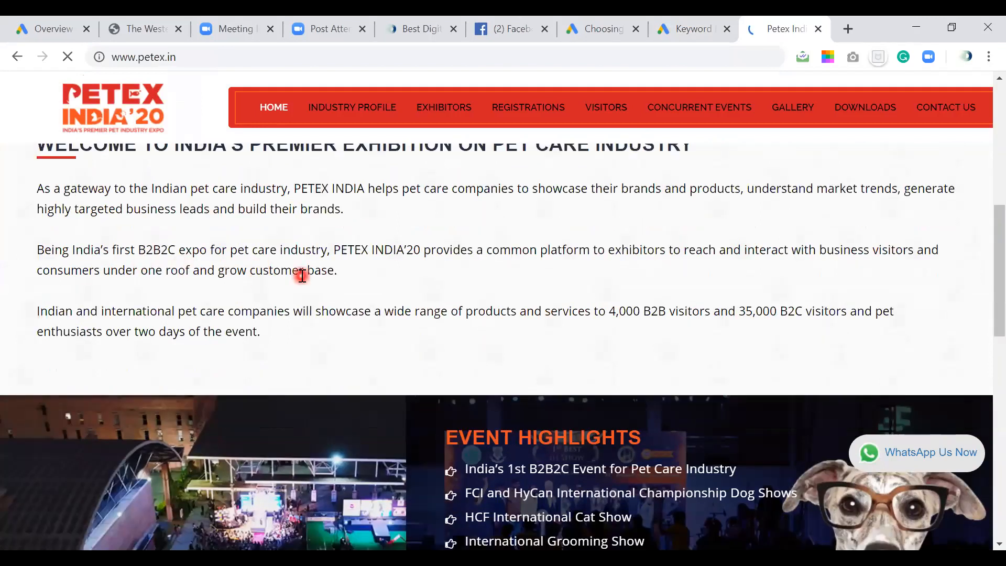
pyautogui.scroll(-1, 302, 276)
pyautogui.scroll(-1, 658, 260)
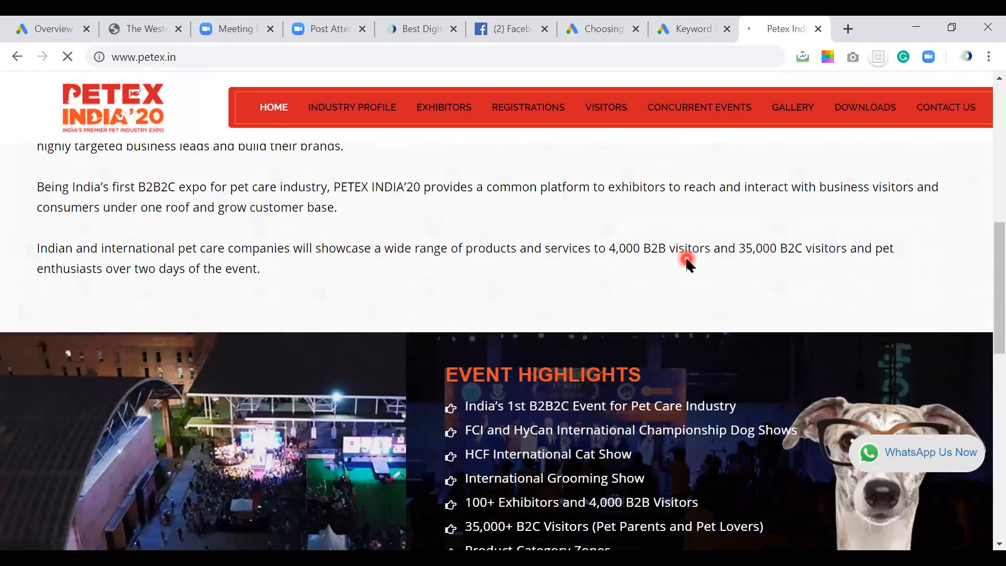
pyautogui.scroll(-3, 688, 264)
pyautogui.scroll(-3, 687, 264)
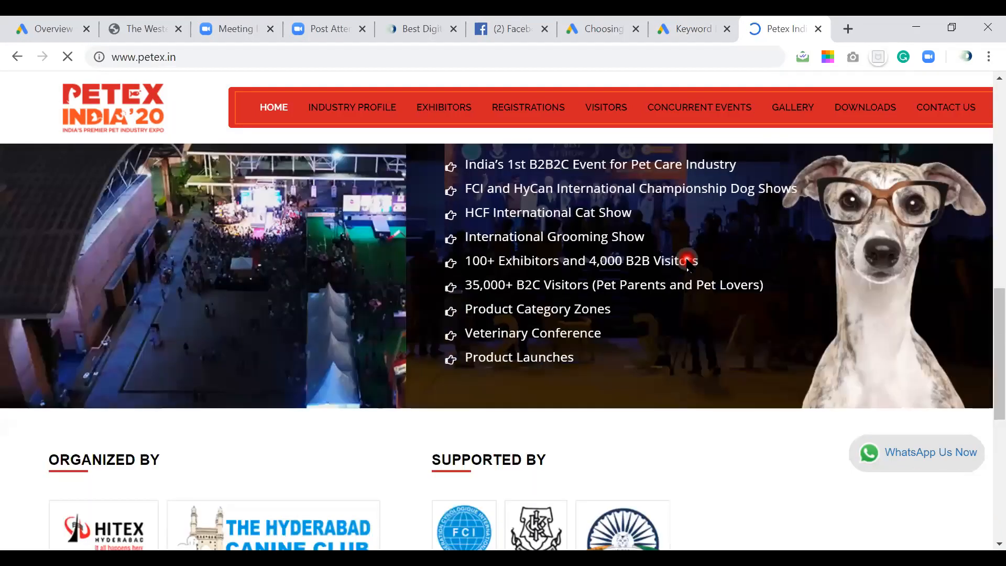
# - Examine the organizers, supporters, international partners and previous exhibitors on the Petex India home page
pyautogui.scroll(-4, 688, 264)
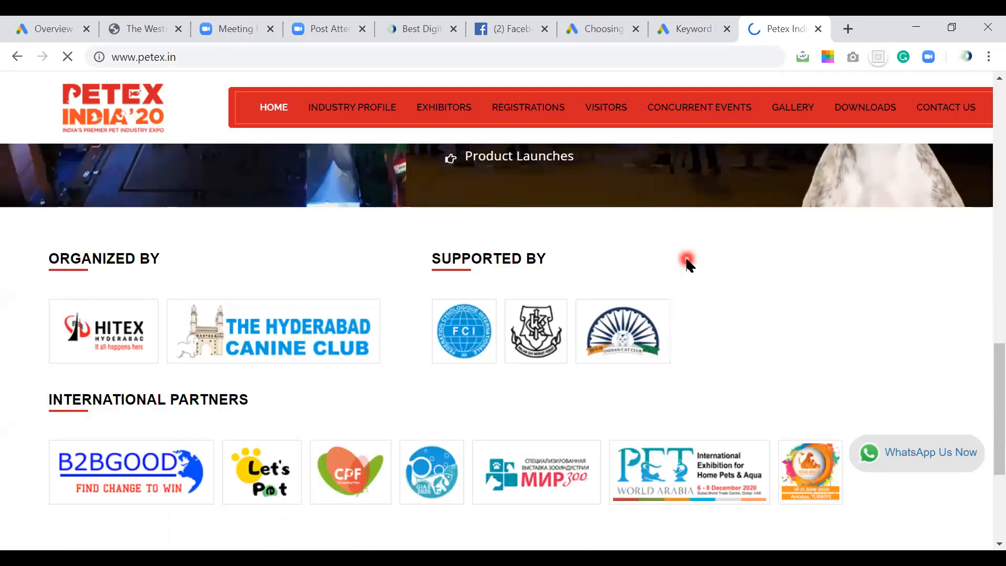
pyautogui.scroll(-3, 687, 263)
pyautogui.scroll(-2, 687, 264)
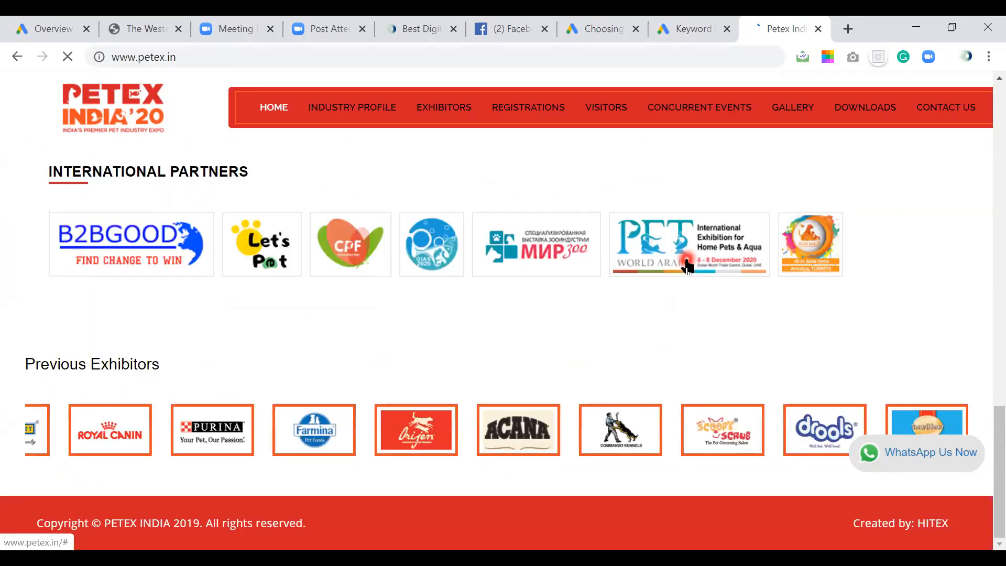
pyautogui.scroll(7, 642, 156)
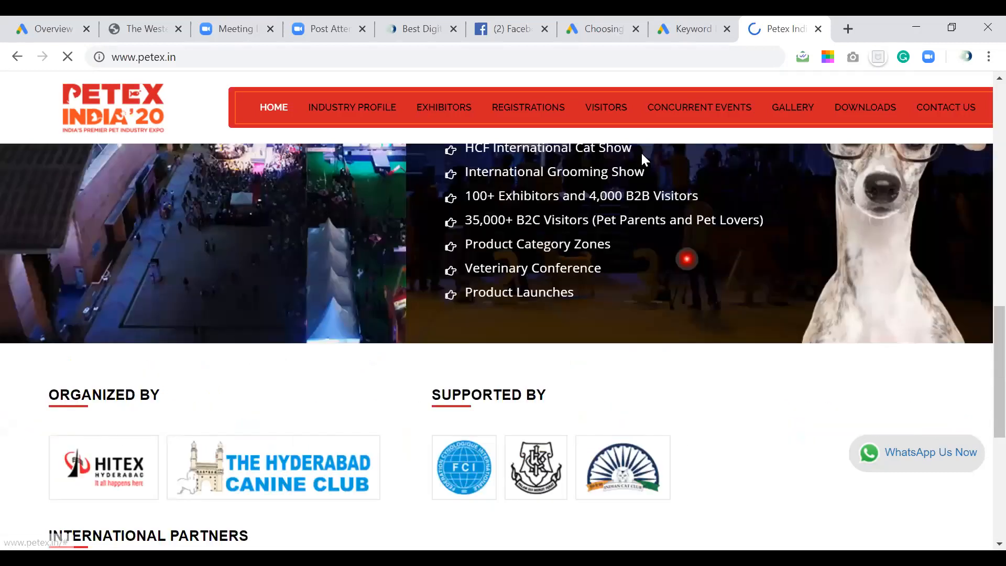
pyautogui.scroll(3, 711, 154)
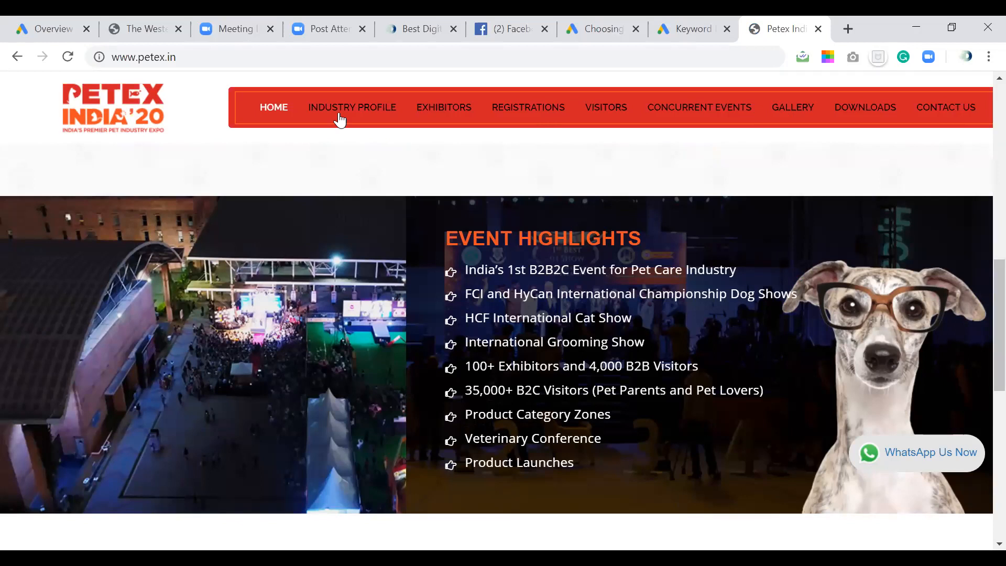
# - Open the Exhibitor Profile page of the Petex India site and look over its product categories
pyautogui.click(441, 112)
pyautogui.click(456, 142)
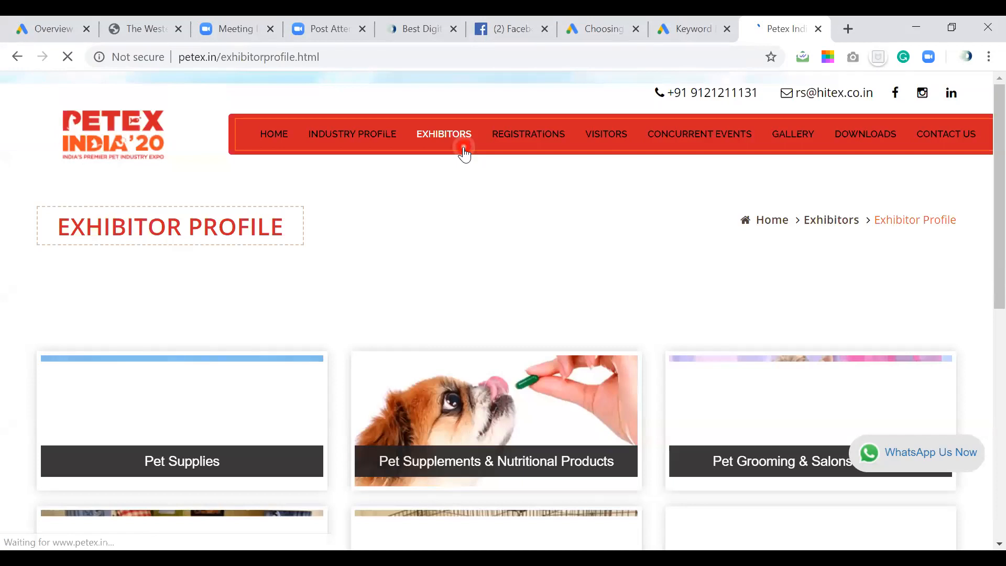
pyautogui.scroll(-2, 981, 335)
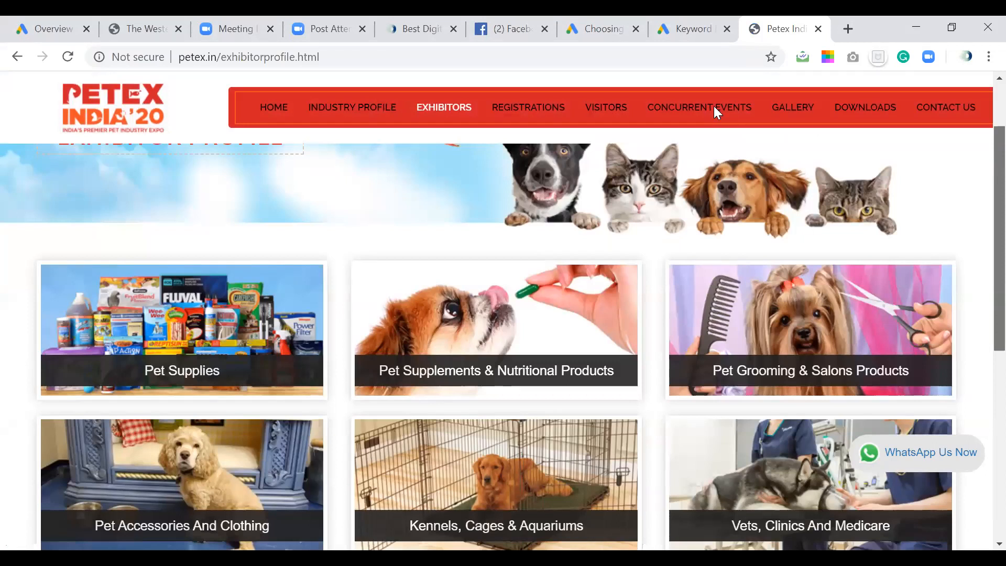
pyautogui.click(681, 33)
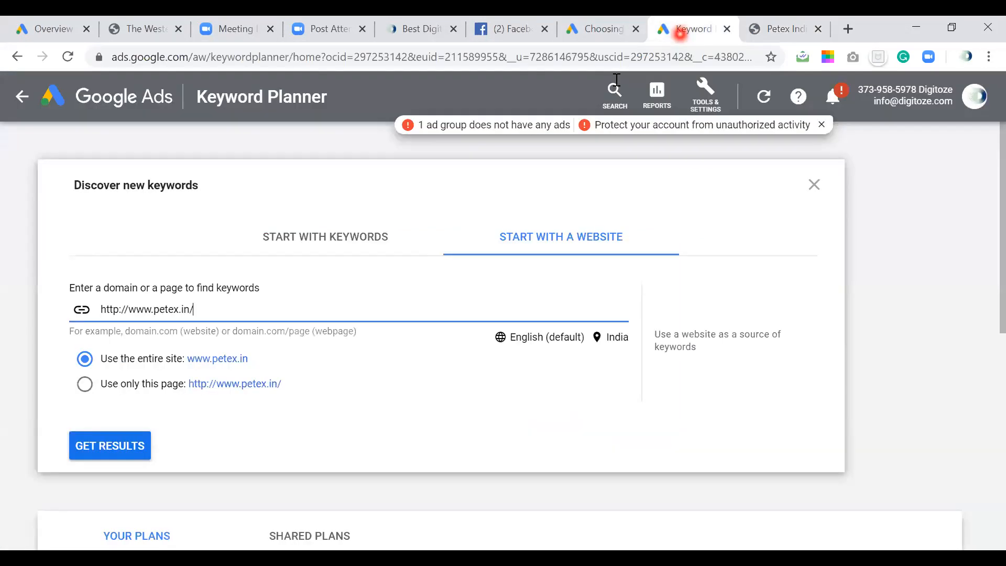
pyautogui.click(117, 369)
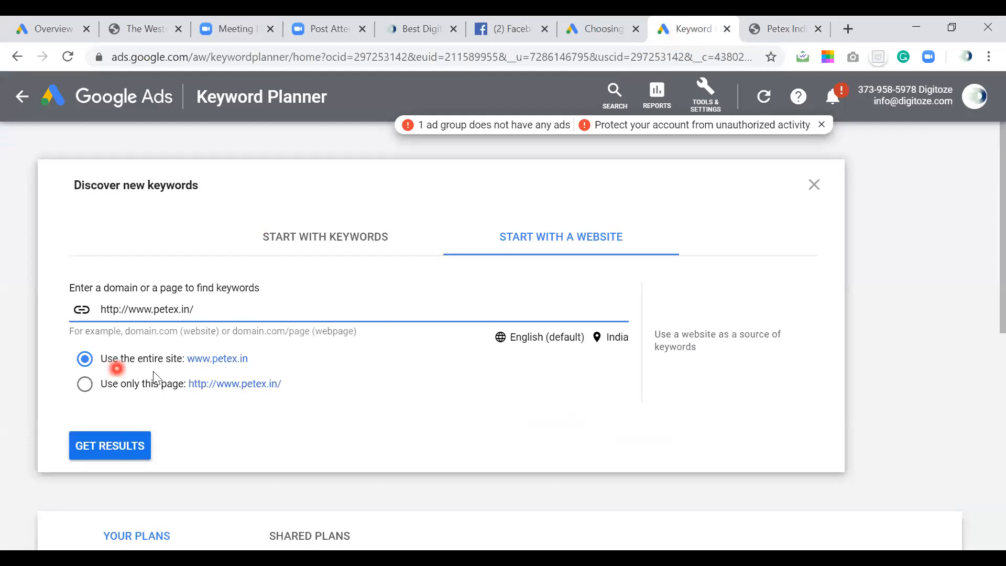
pyautogui.click(229, 367)
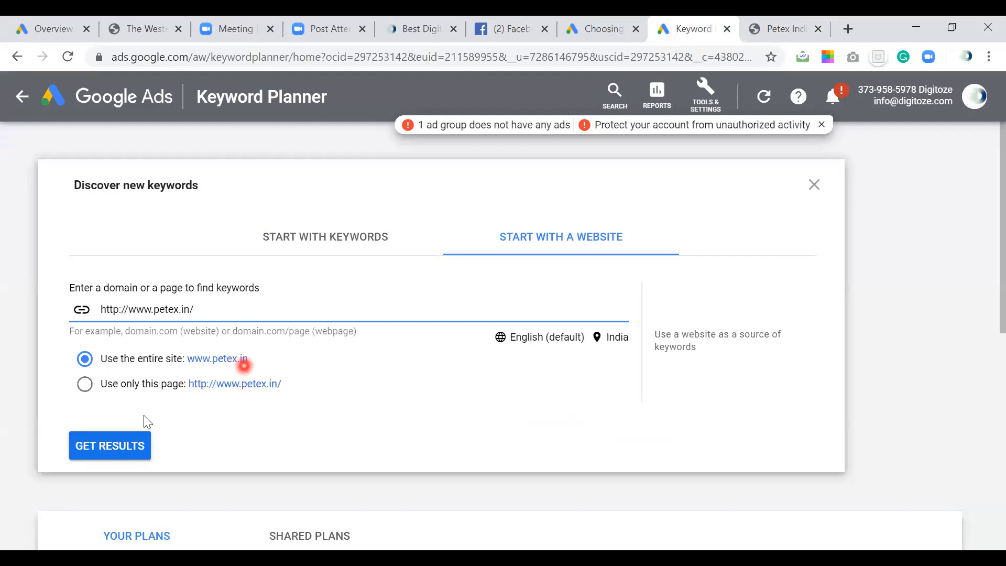
pyautogui.click(98, 446)
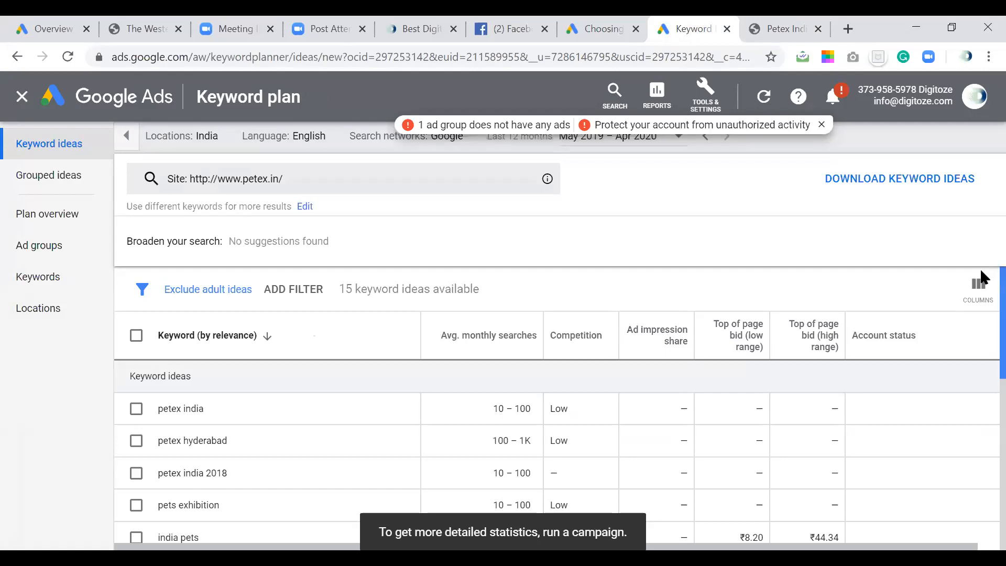
# - Examine the average monthly searches and competition for the first keyword ideas, such as petex india
pyautogui.scroll(-1, 984, 283)
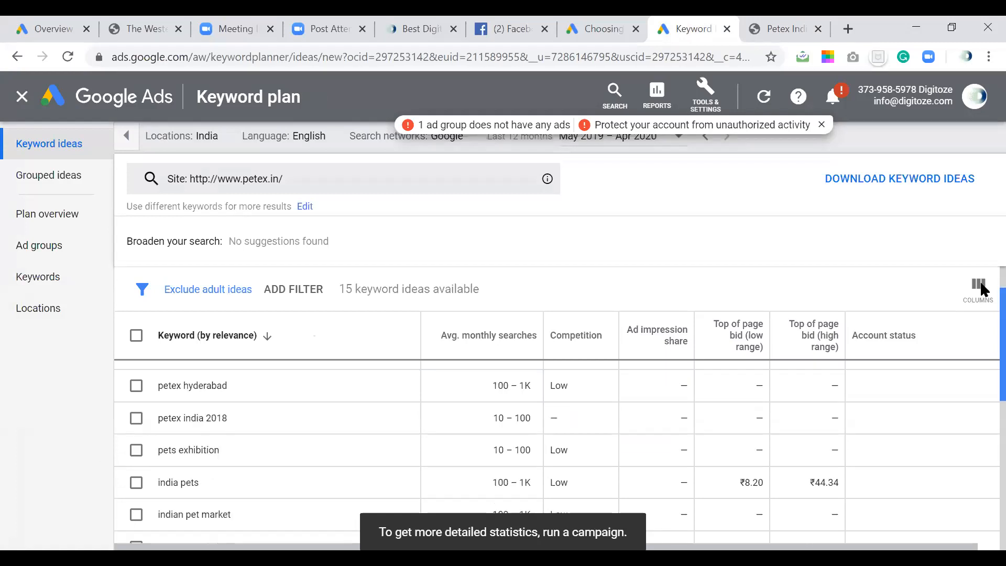
pyautogui.scroll(1, 983, 288)
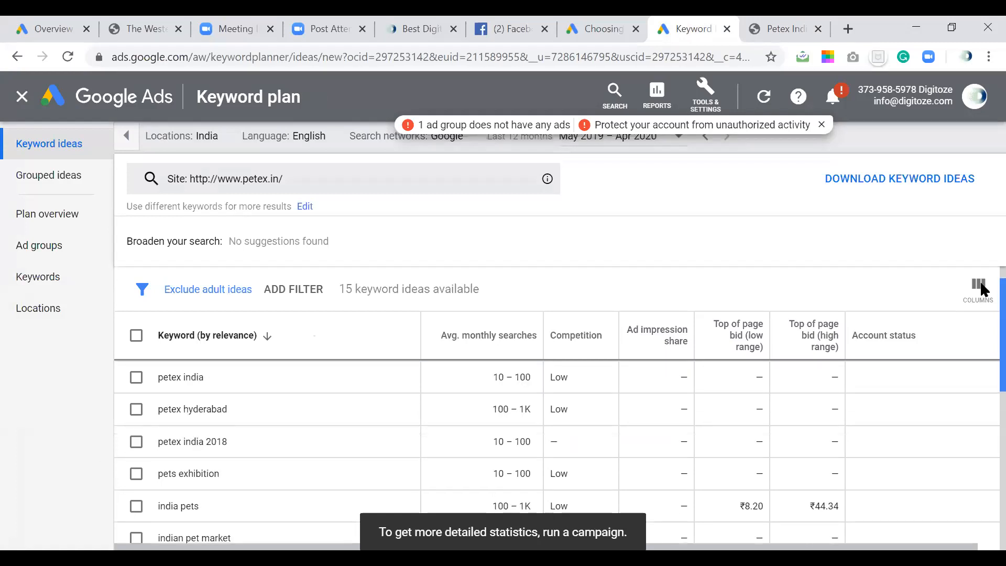
pyautogui.click(189, 389)
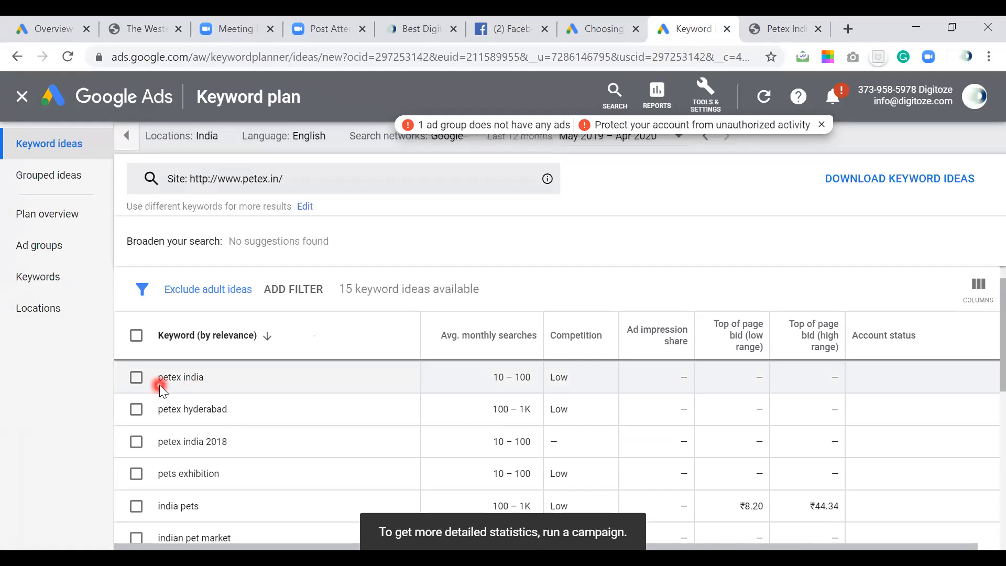
pyautogui.click(197, 388)
pyautogui.click(410, 400)
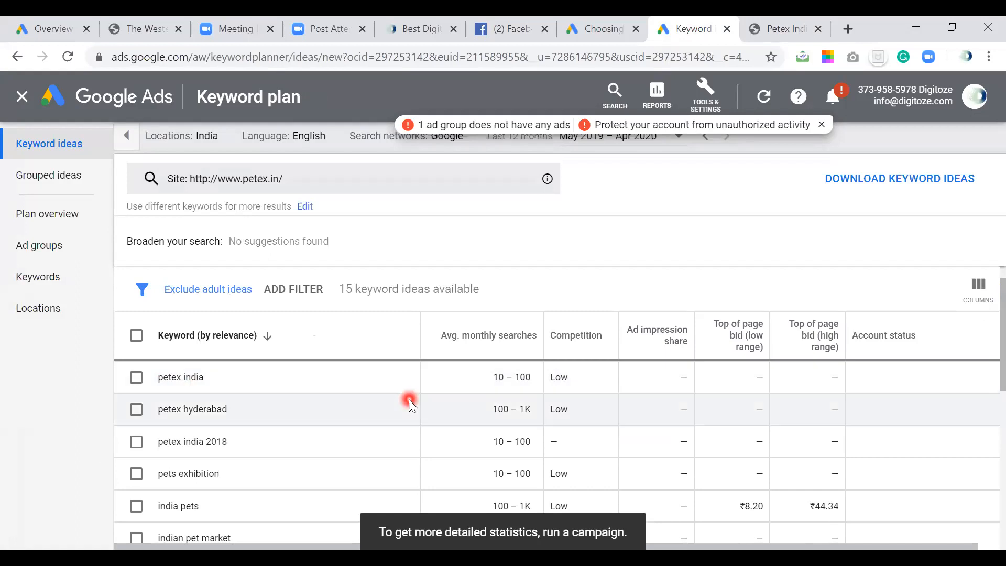
pyautogui.click(494, 384)
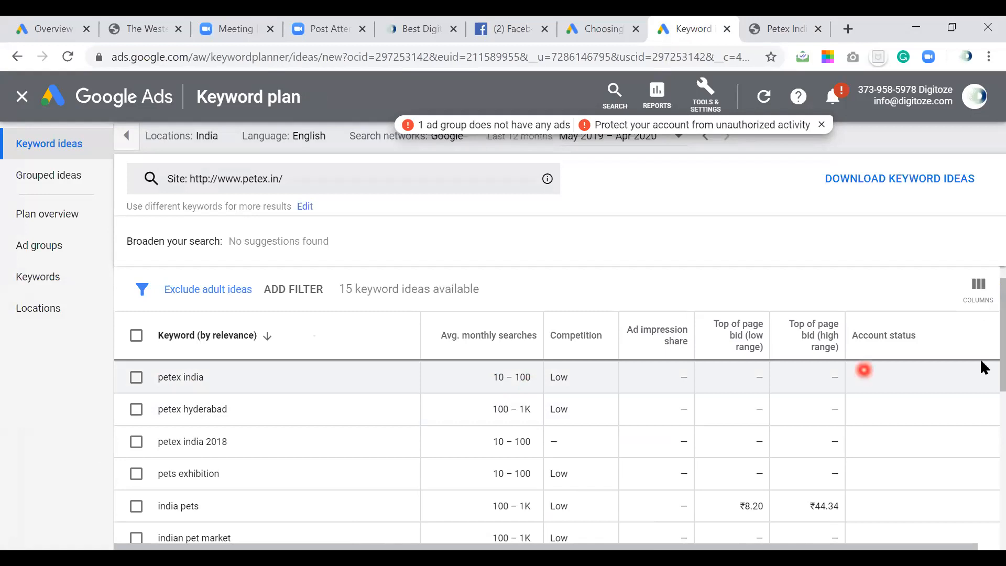
# - Review the full list of keyword ideas for the site, including searches, competition and top of page bids
pyautogui.scroll(-1, 980, 388)
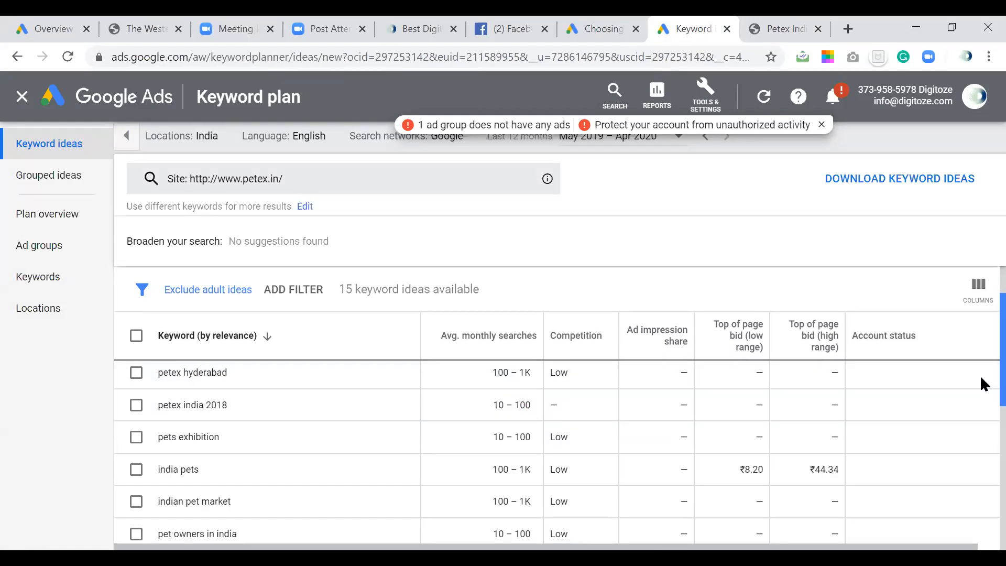
pyautogui.scroll(1, 981, 378)
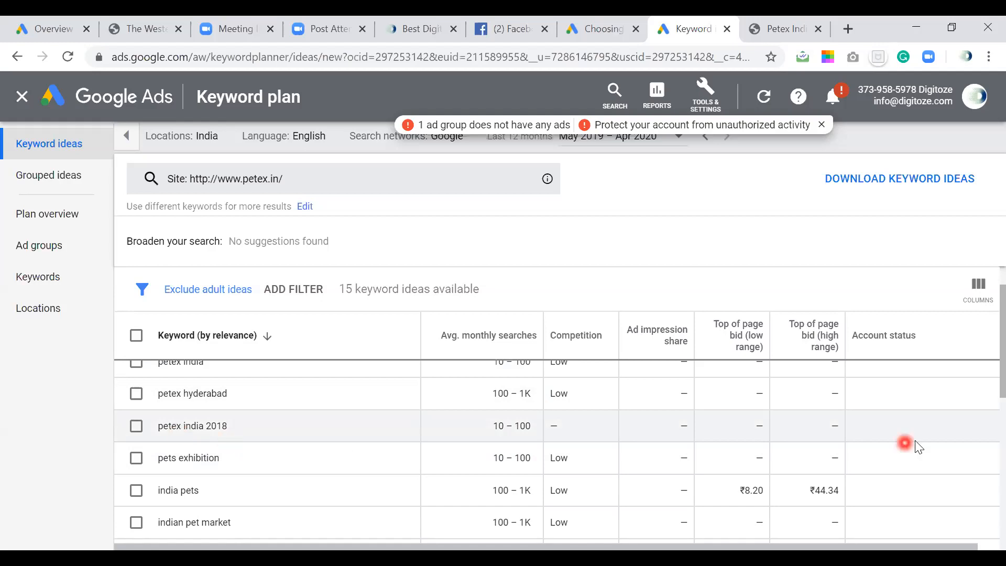
pyautogui.scroll(-1, 985, 403)
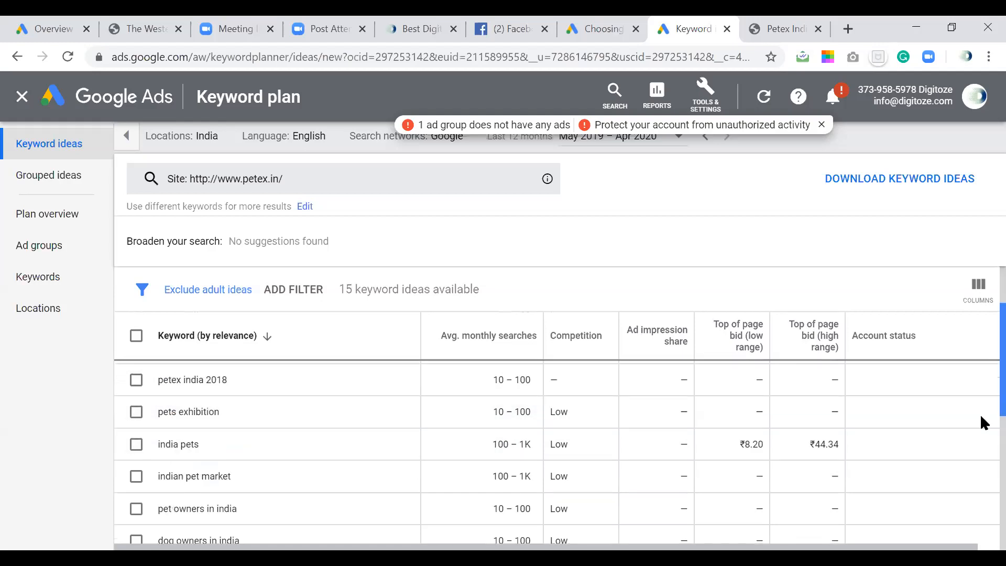
pyautogui.scroll(-1, 983, 436)
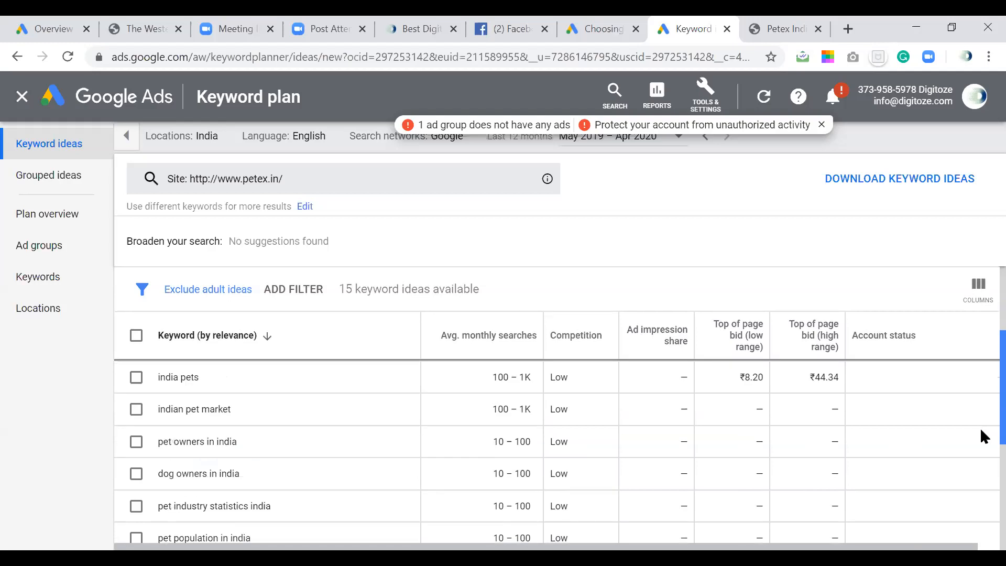
pyautogui.scroll(-1, 982, 446)
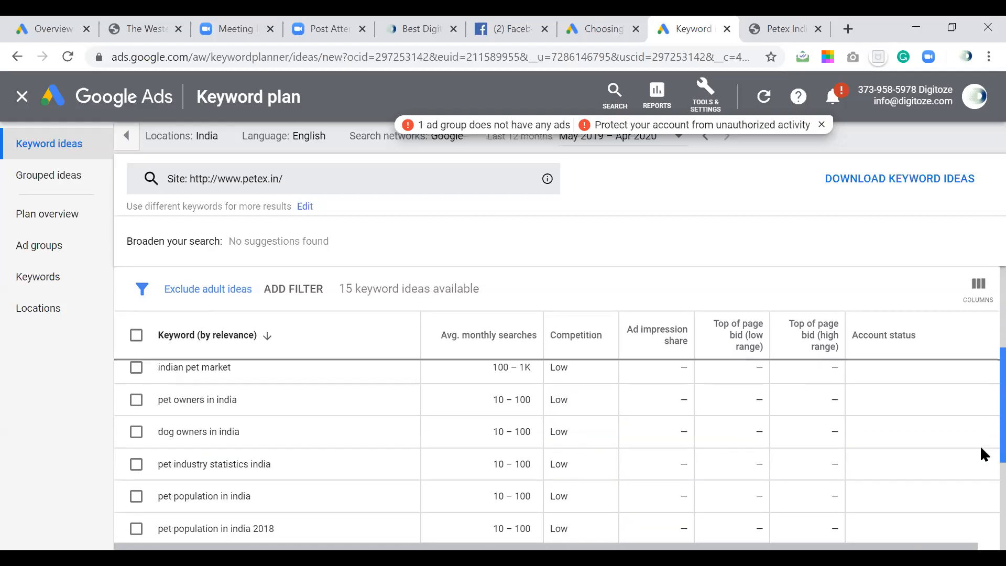
pyautogui.scroll(-1, 984, 461)
pyautogui.scroll(-2, 984, 483)
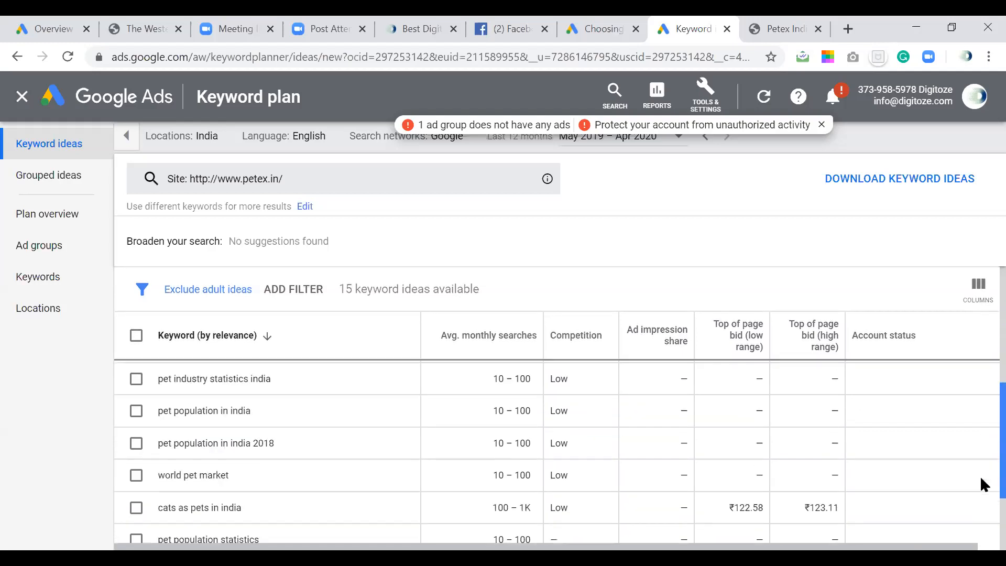
pyautogui.scroll(-1, 981, 501)
pyautogui.scroll(-1, 984, 503)
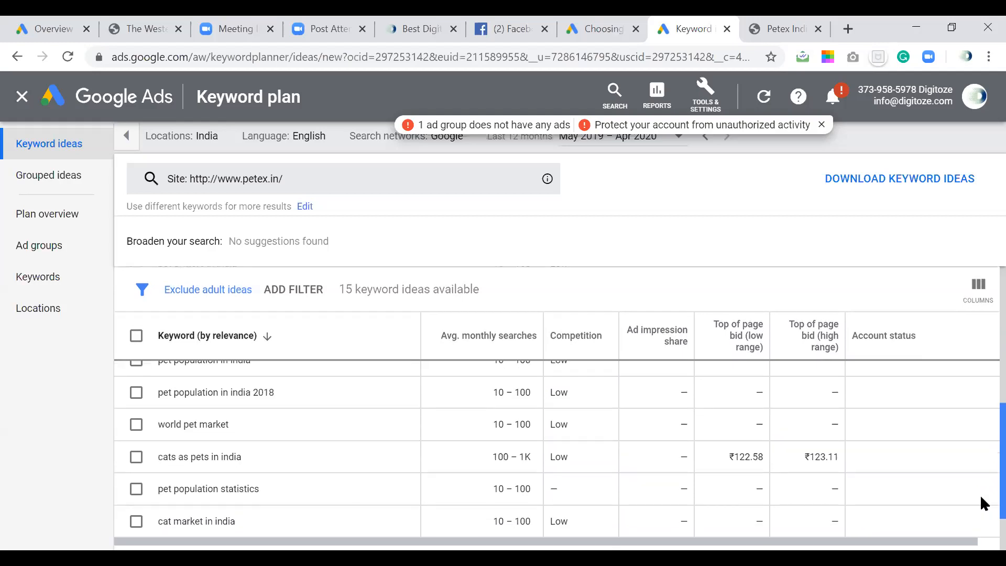
pyautogui.scroll(-1, 981, 507)
pyautogui.scroll(-1, 981, 512)
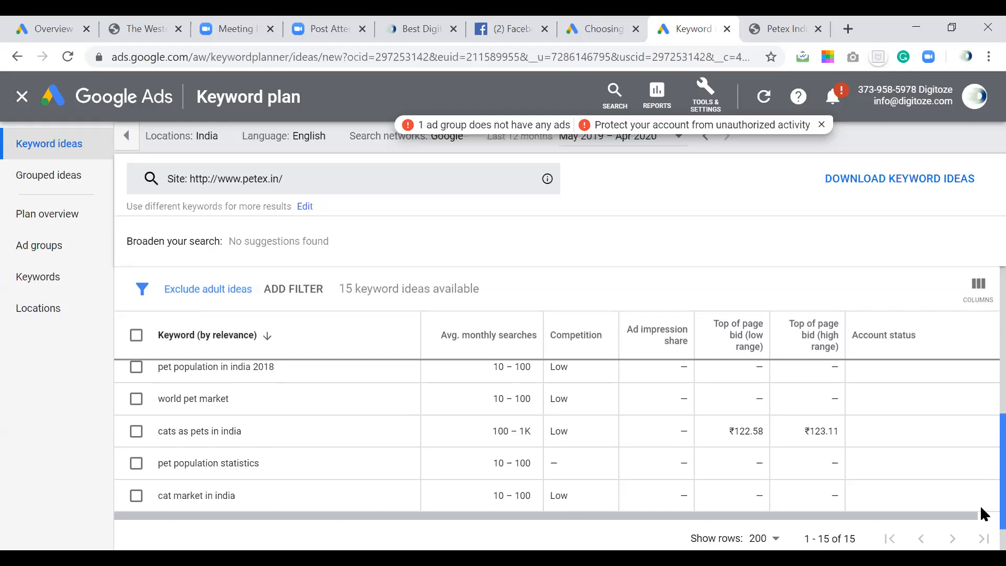
pyautogui.scroll(5, 980, 434)
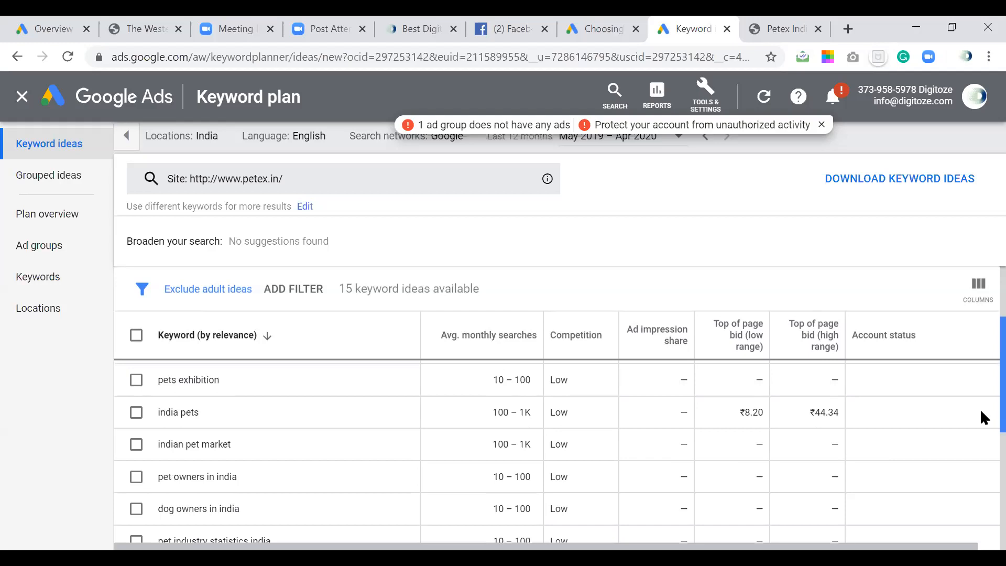
pyautogui.scroll(3, 850, 285)
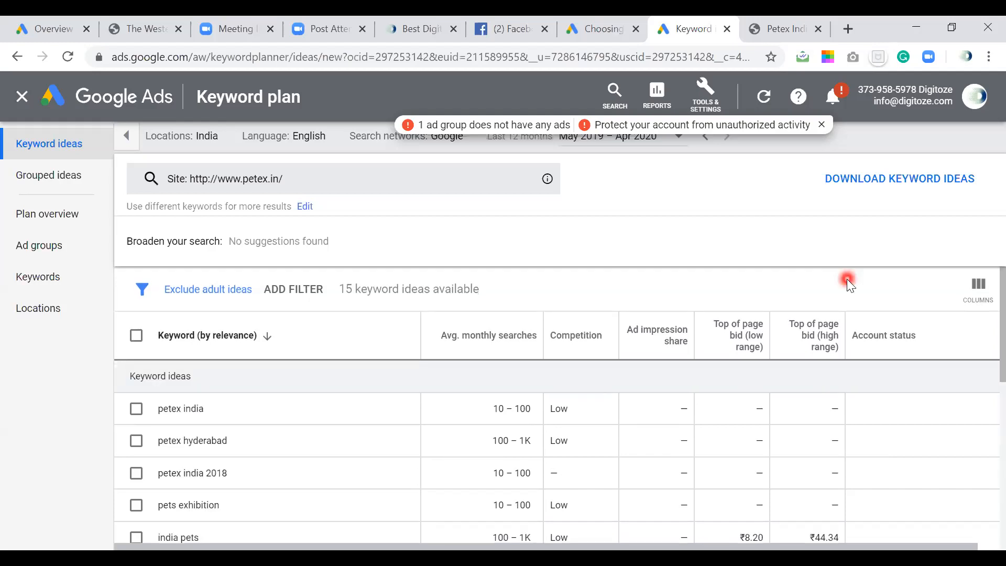
pyautogui.click(196, 184)
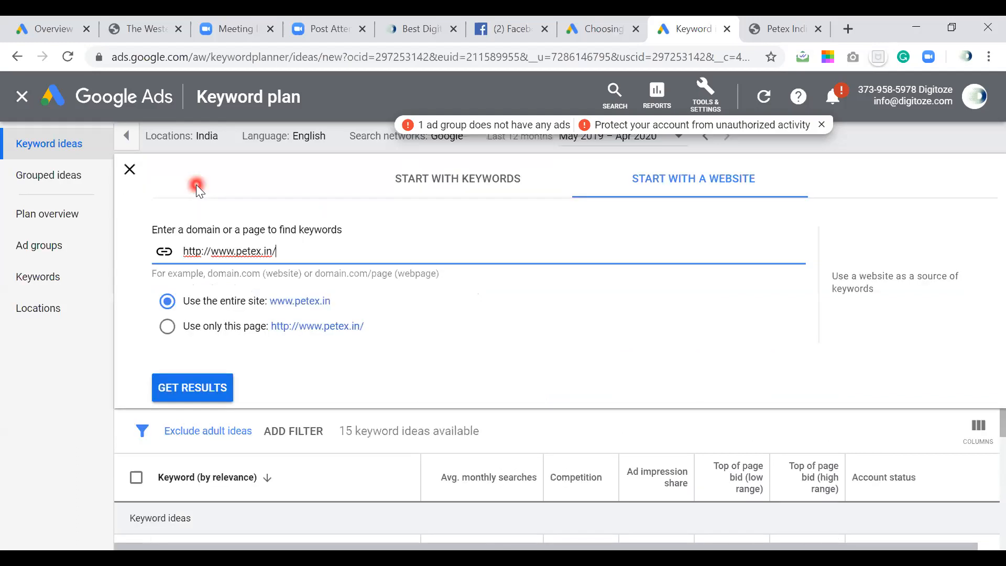
pyautogui.click(282, 255)
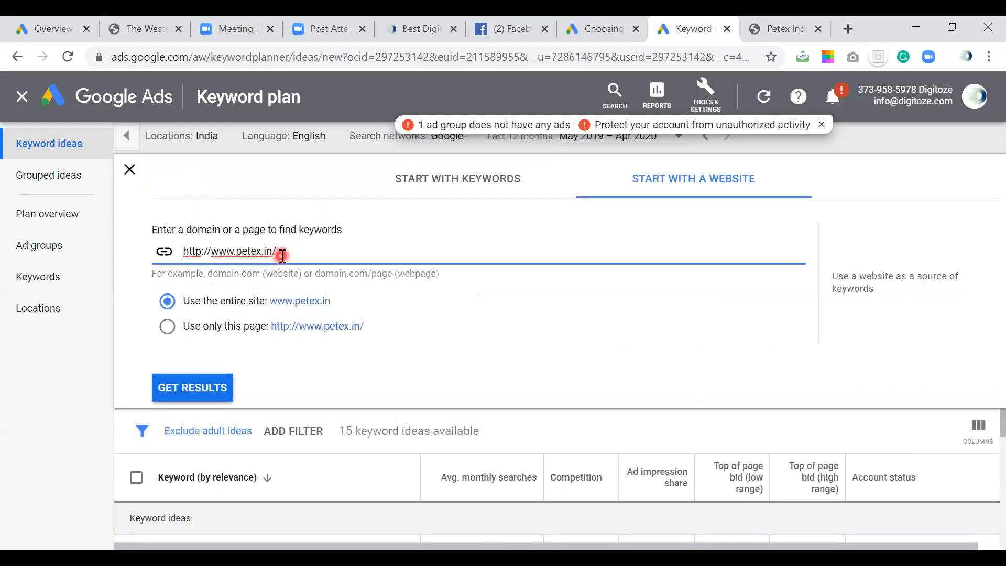
pyautogui.hotkey('ctrl', 'Tab')
pyautogui.click(340, 57)
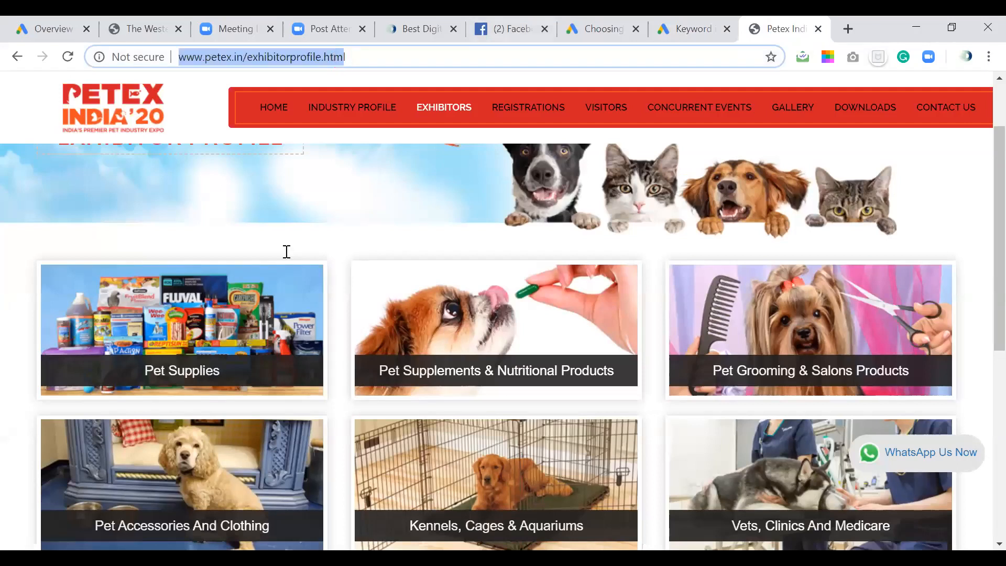
pyautogui.hotkey('ctrl', 'shift', 'Tab')
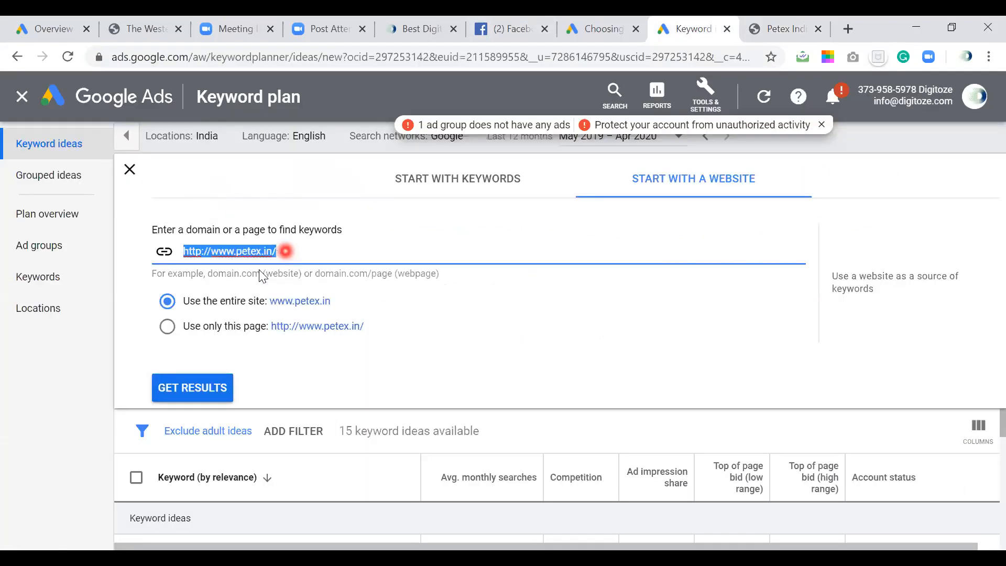
pyautogui.write('http://www.petex.in/exhibitorprofile.htm')
# - Limit the source to only this page and get its keyword results, then run the same search again
pyautogui.click(169, 334)
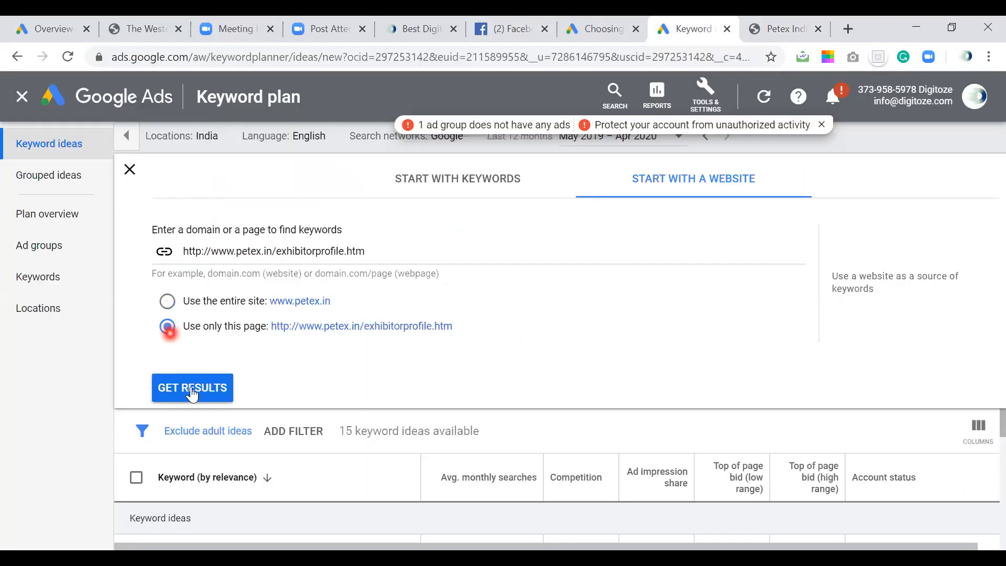
pyautogui.click(193, 394)
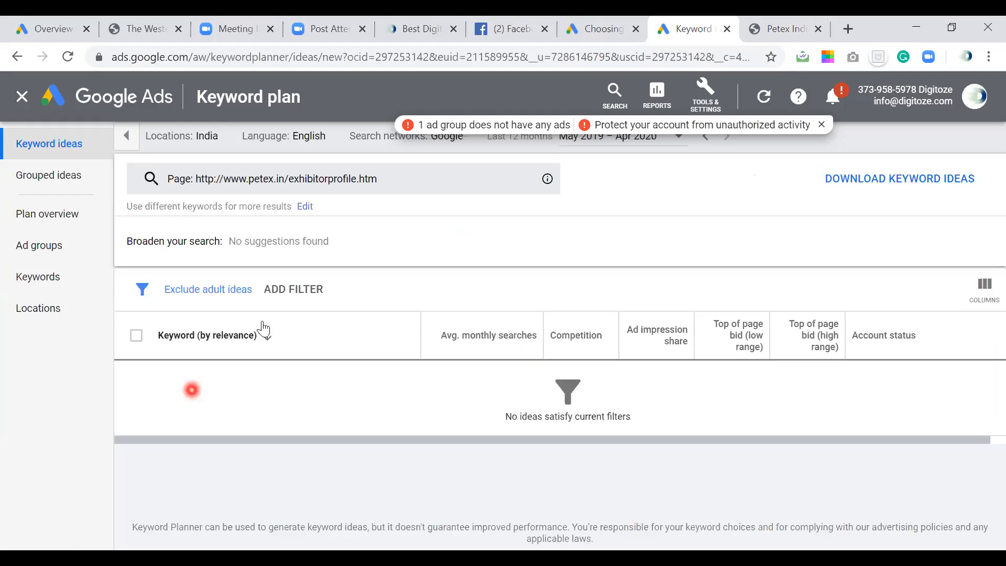
pyautogui.click(188, 180)
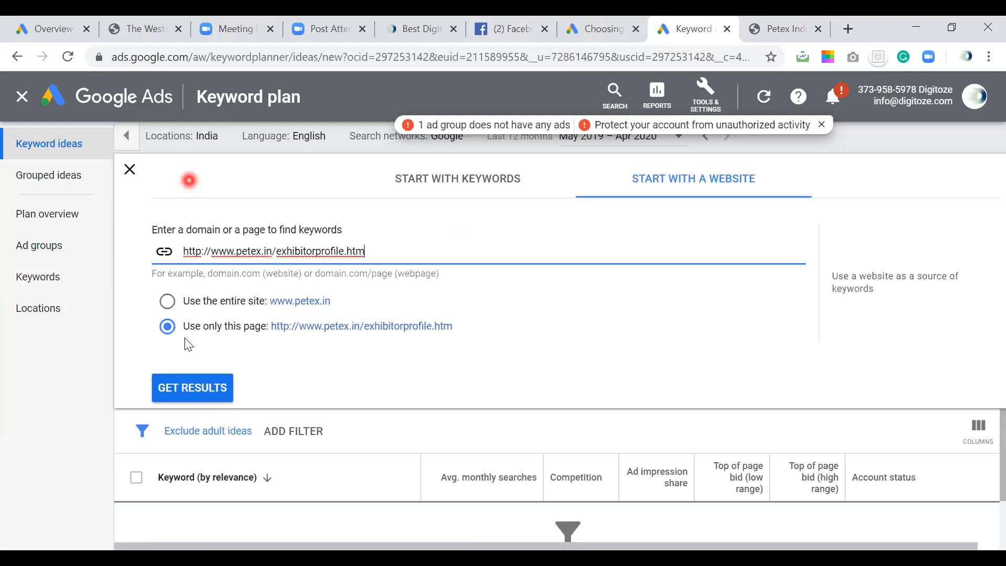
pyautogui.click(192, 390)
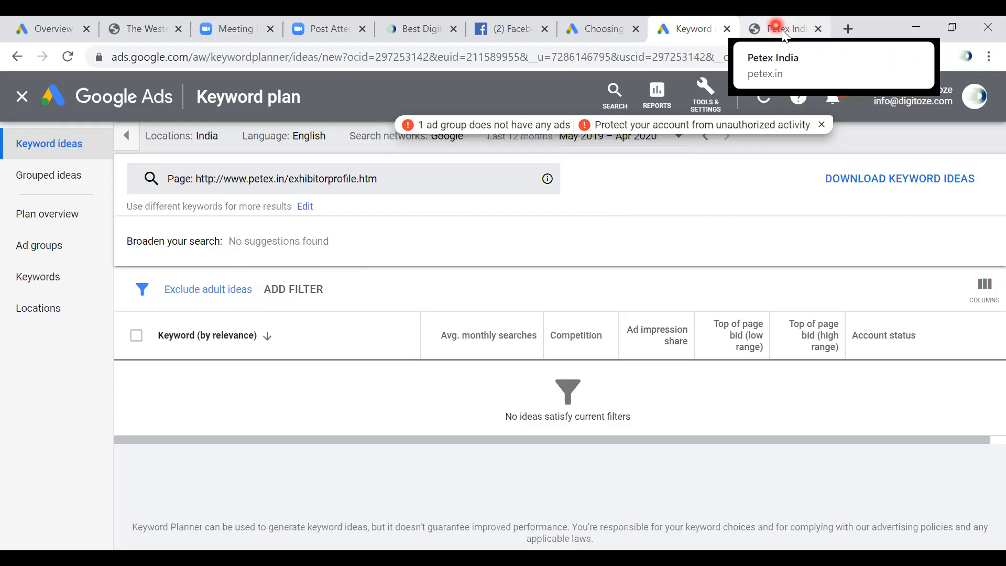
# - Search Google for keyword planner tool in a new tab and open the keywordtool.io result in a separate tab
pyautogui.click(849, 32)
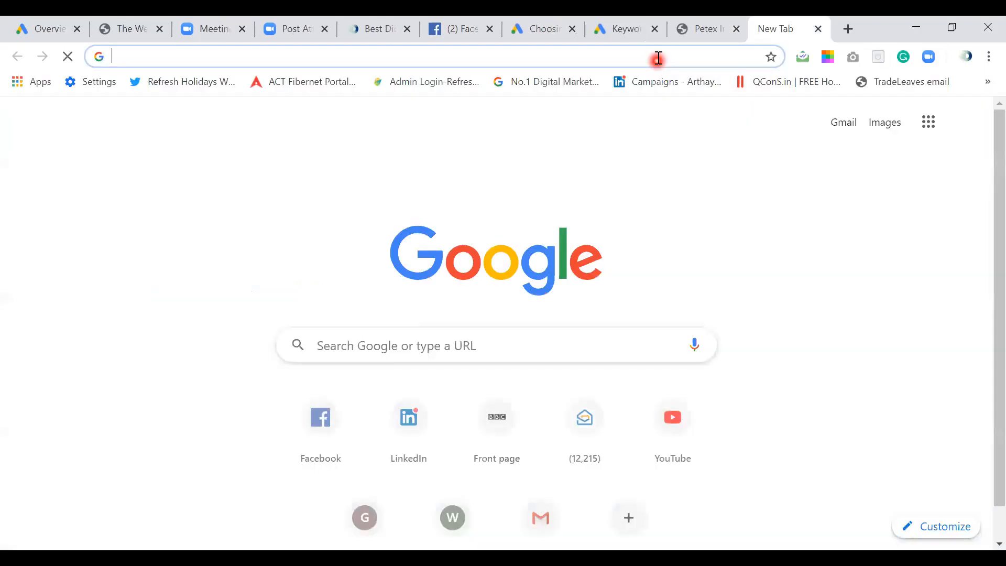
pyautogui.write('key')
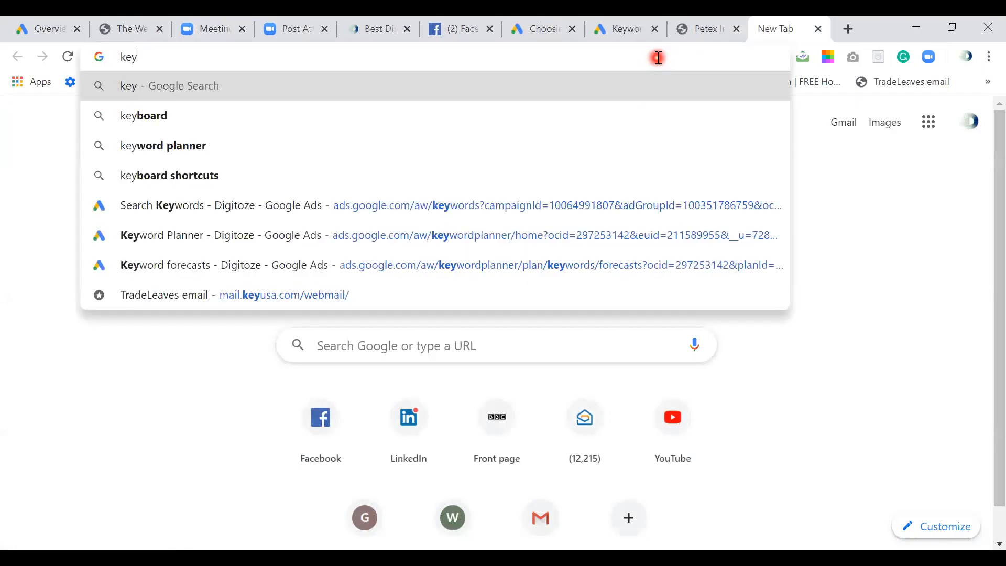
pyautogui.write('word plann')
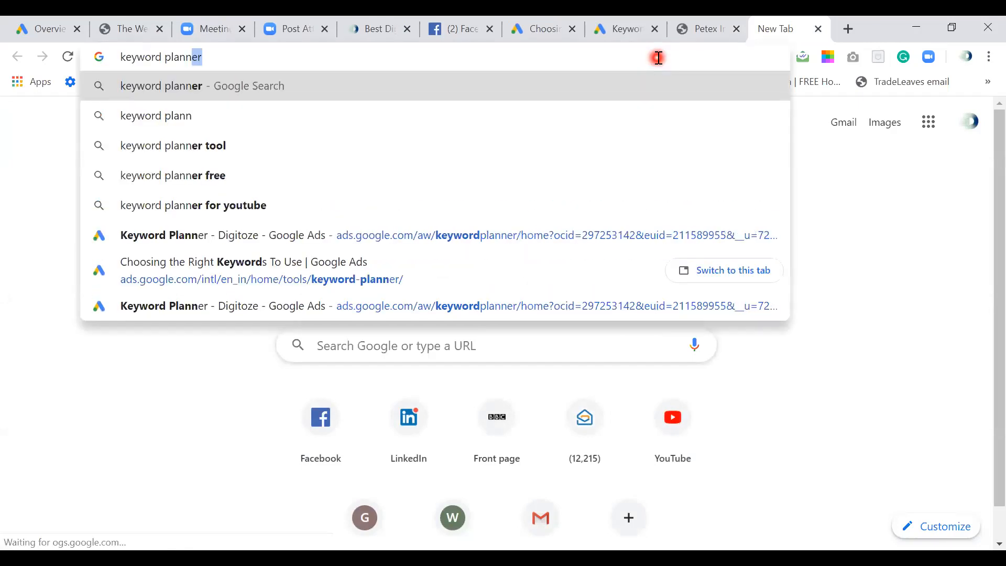
pyautogui.write('er')
pyautogui.press('Down')
pyautogui.press('Return')
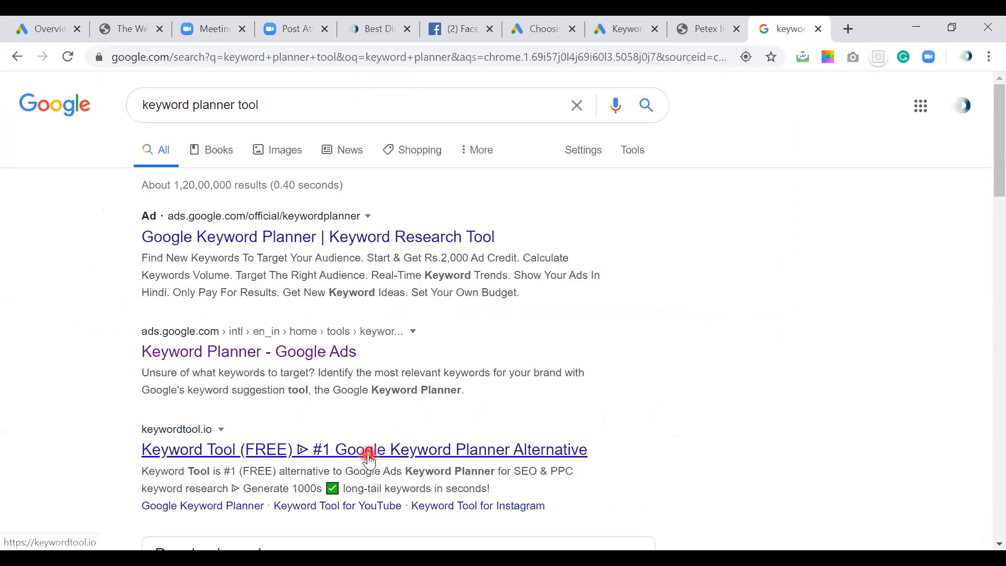
pyautogui.keyDown('ctrl'); pyautogui.click(369, 460); pyautogui.keyUp('ctrl')
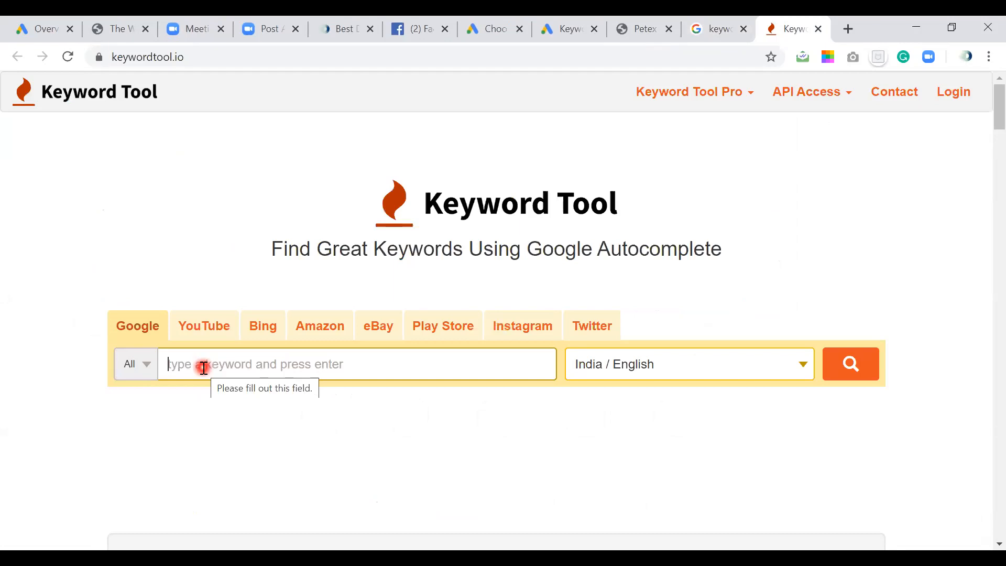
# - Search Keyword Tool for keyword suggestions on Pet exhibition in India
pyautogui.write('Pet')
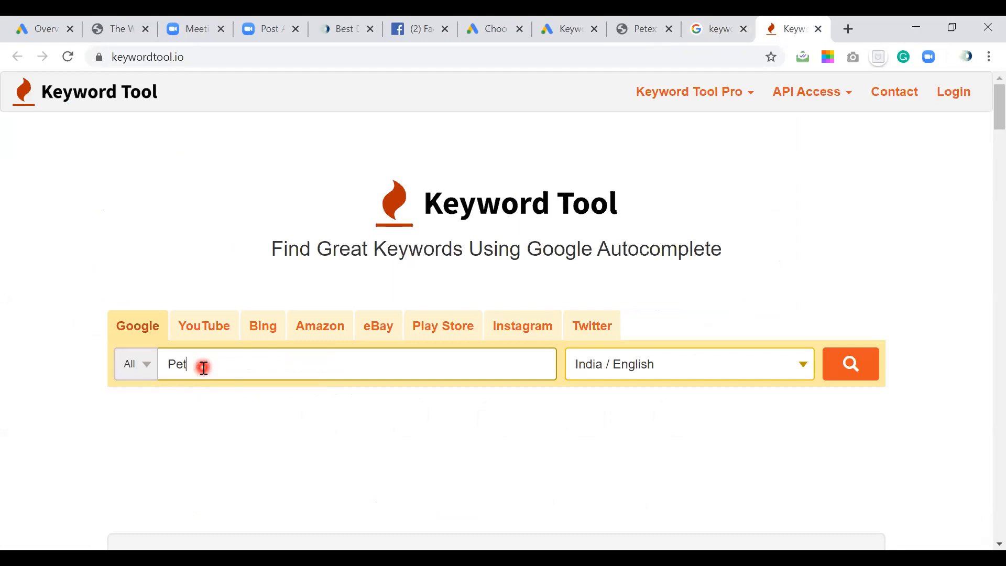
pyautogui.write(' exhibition in India')
pyautogui.press('Return')
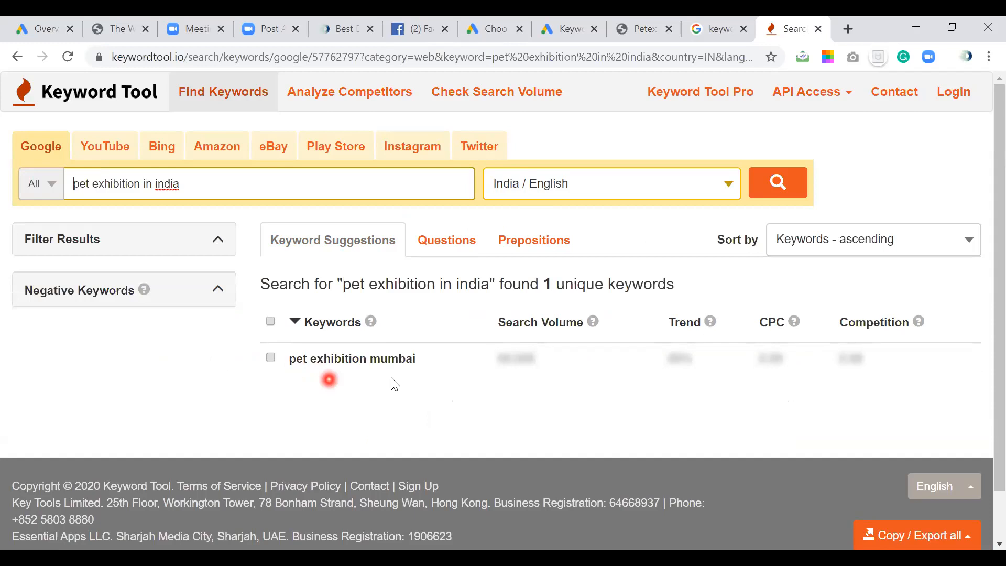
# - Shorten the search phrase to pet exhibition and run the keyword search again
pyautogui.click(196, 181)
pyautogui.press('BackSpace')
pyautogui.press('BackSpace')
pyautogui.press('BackSpace')
pyautogui.press('BackSpace')
pyautogui.press('BackSpace')
pyautogui.press('BackSpace')
pyautogui.press('BackSpace')
pyautogui.press('BackSpace')
pyautogui.press('BackSpace')
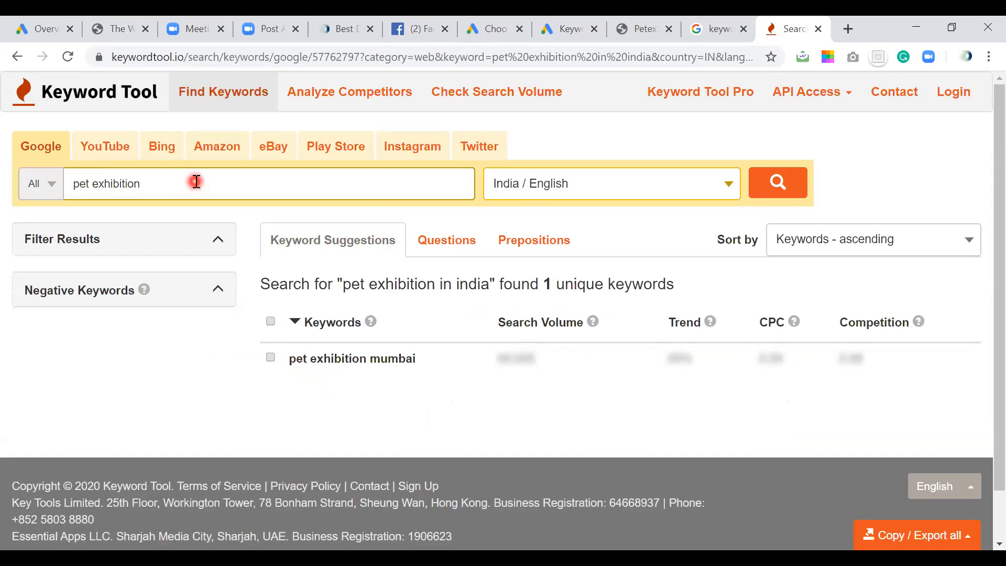
pyautogui.press('Return')
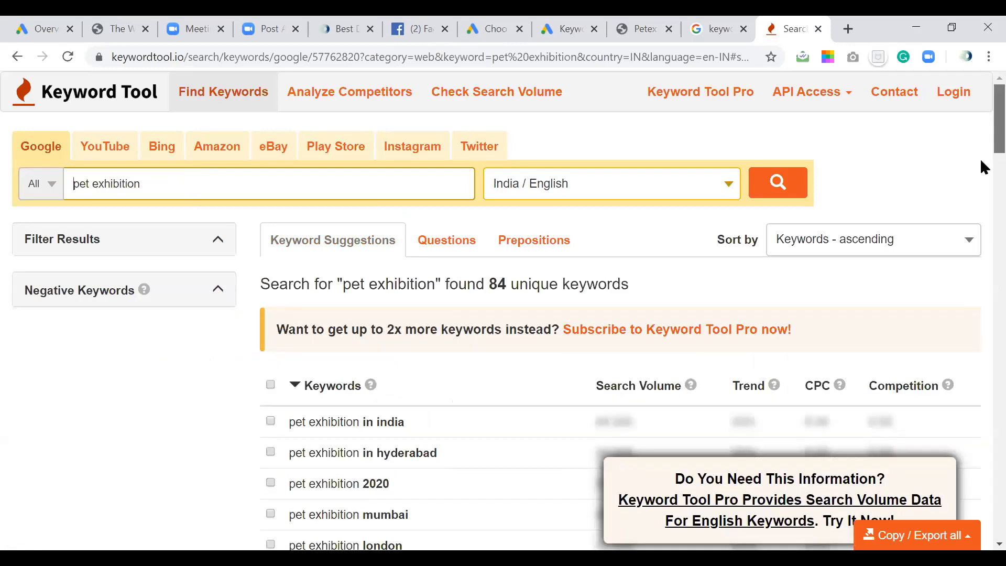
# - Look through the list of keyword suggestions for pet exhibition and return to its beginning
pyautogui.scroll(-3, 983, 166)
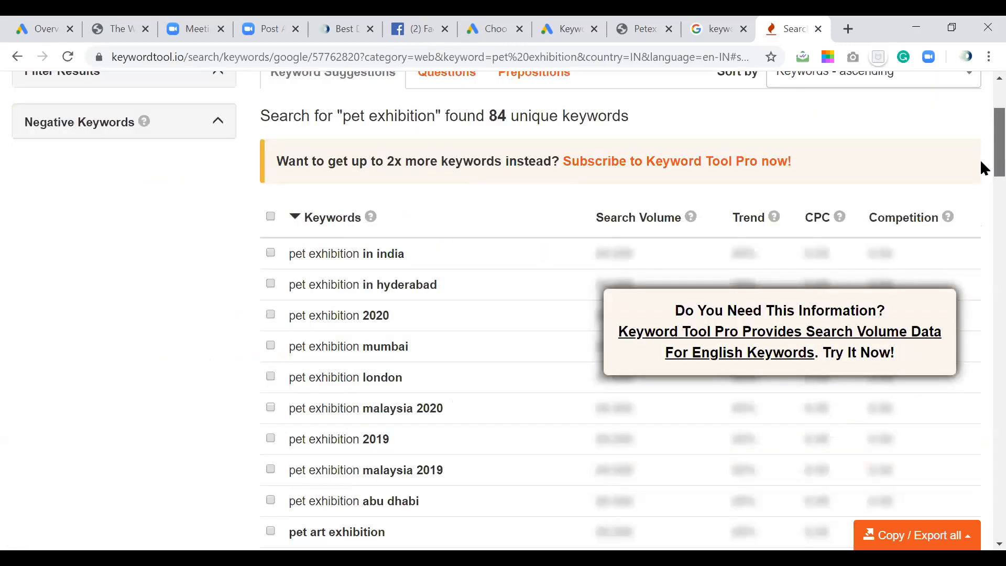
pyautogui.moveTo(981, 161); pyautogui.dragTo(981, 234)
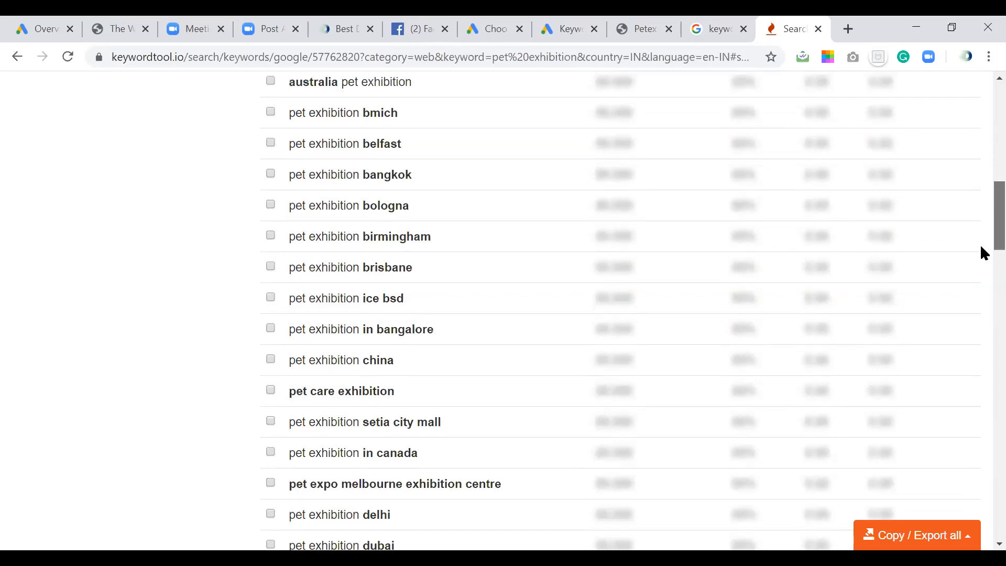
pyautogui.scroll(-2, 982, 255)
pyautogui.scroll(-1, 982, 202)
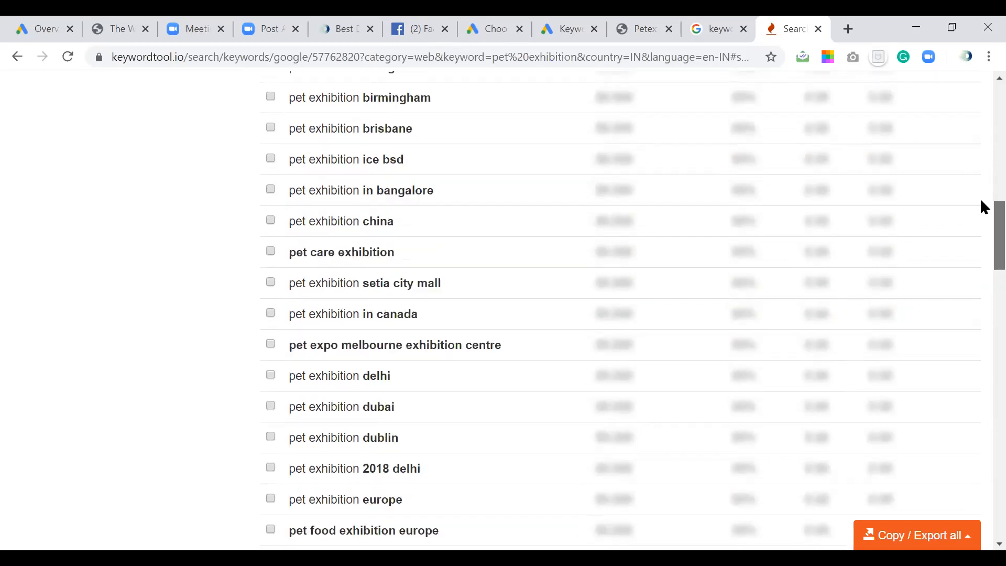
pyautogui.scroll(8, 982, 178)
pyautogui.scroll(6, 982, 151)
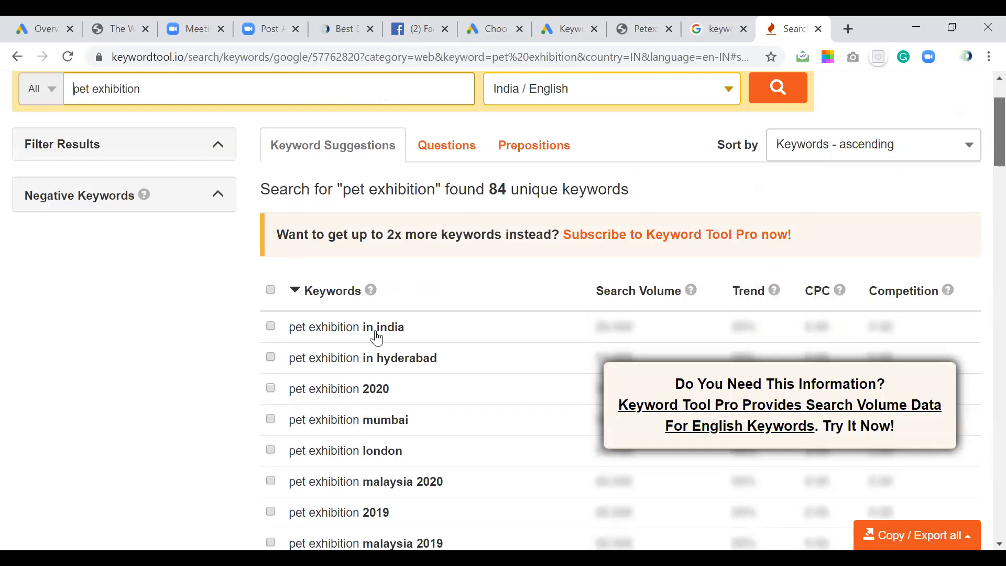
# - Copy the suggestion pet exhibition in india and enter it under Get search volume and forecasts in Google Keyword Planner
pyautogui.click(377, 329)
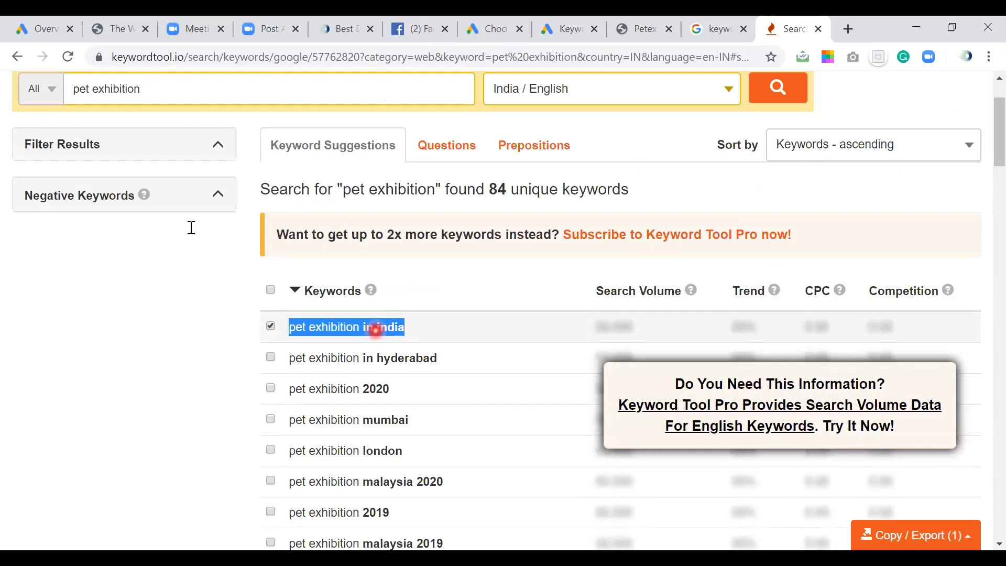
pyautogui.hotkey('ctrl', '8')
pyautogui.click(16, 56)
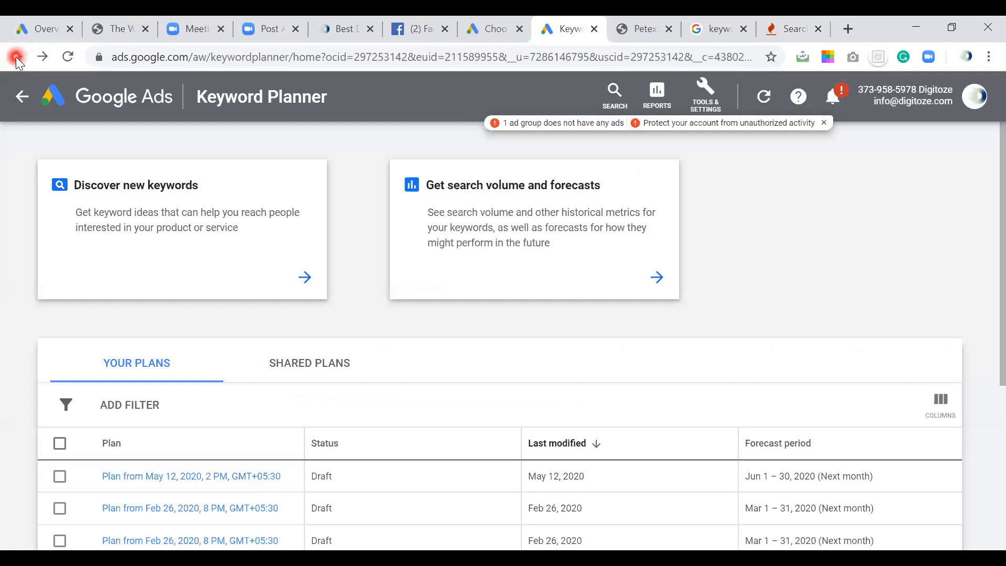
pyautogui.click(624, 248)
pyautogui.click(659, 280)
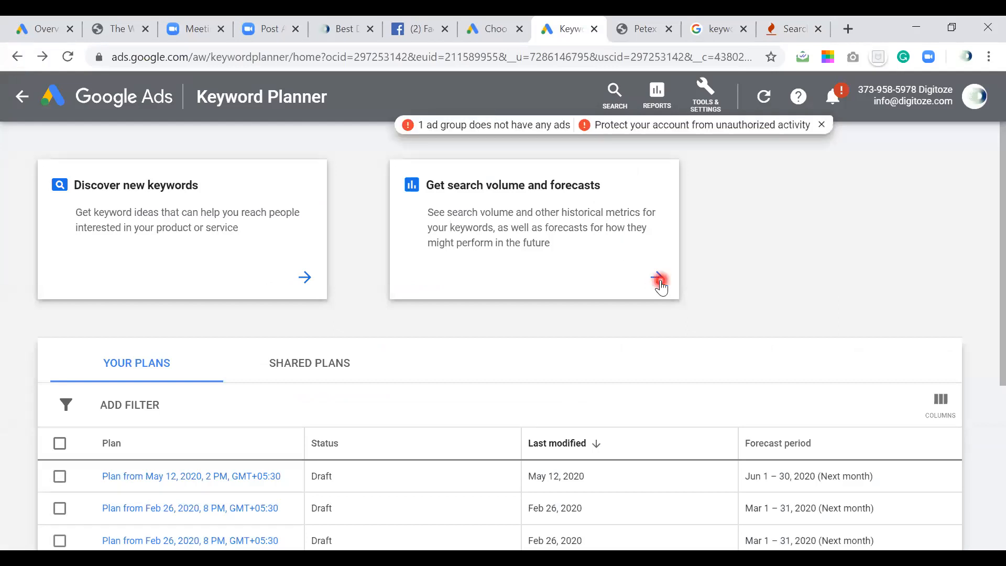
pyautogui.click(340, 256)
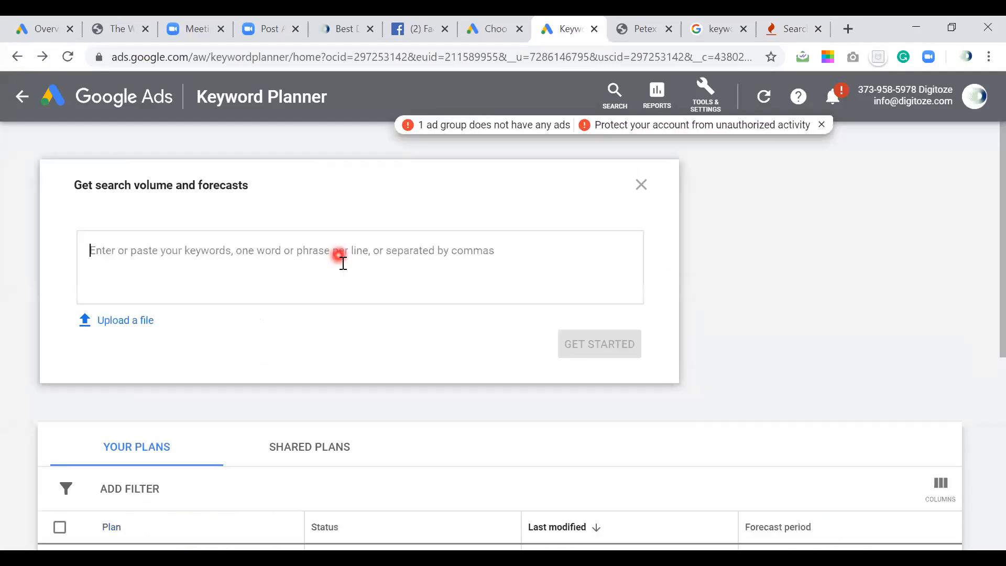
pyautogui.write('pet exhibition in india')
pyautogui.click(431, 262)
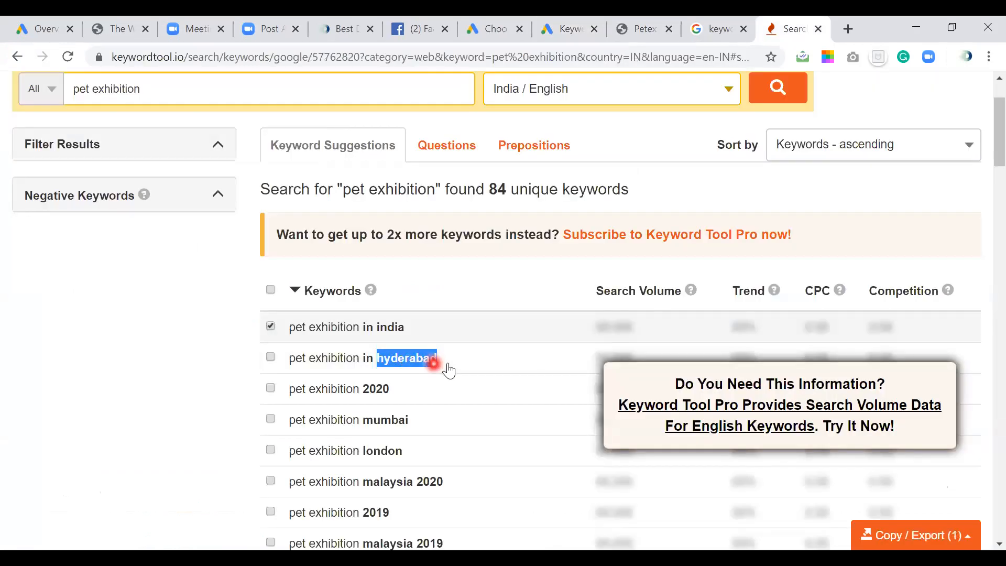
# - Copy pet exhibition in hyderabad from Keyword Tool and add it on its own line in Keyword Planner's forecast keywords
pyautogui.click(433, 366)
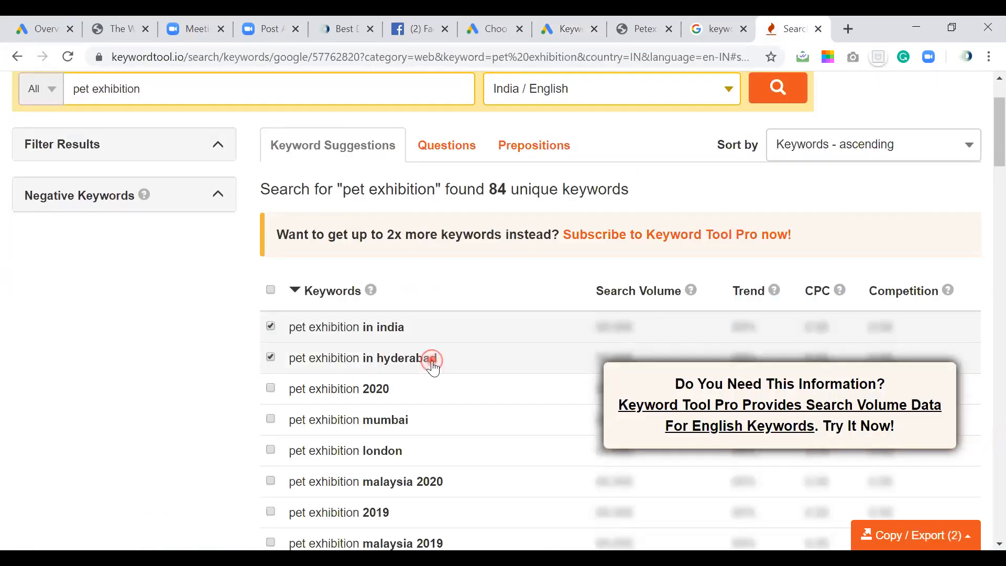
pyautogui.tripleClick(433, 362)
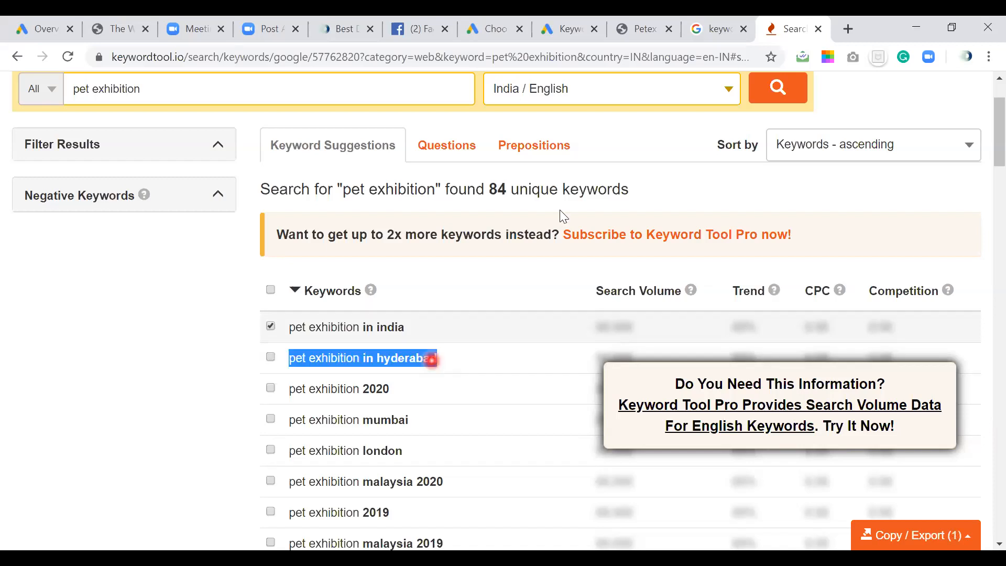
pyautogui.click(575, 30)
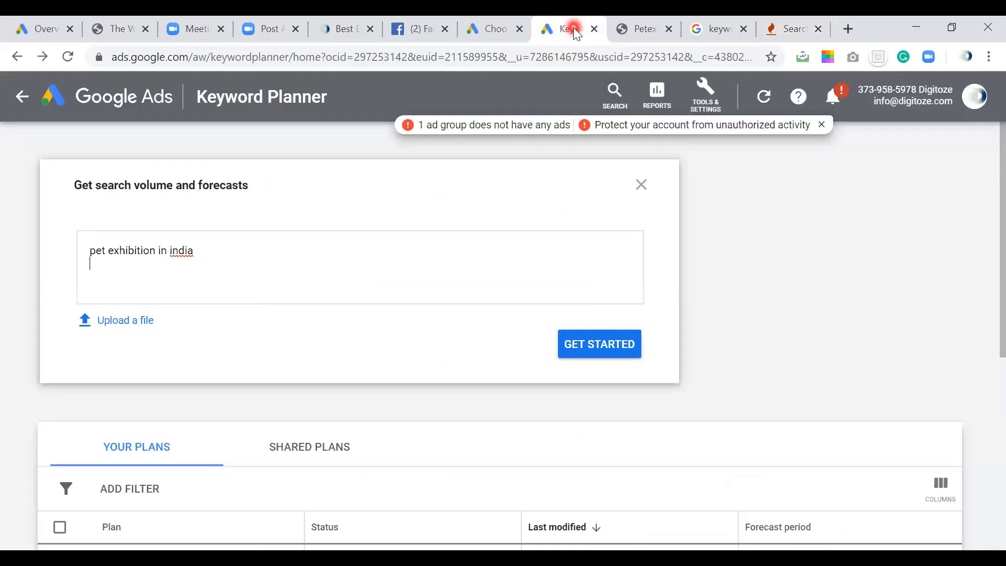
pyautogui.write('pet exhibition in hyderabad')
pyautogui.press('BackSpace')
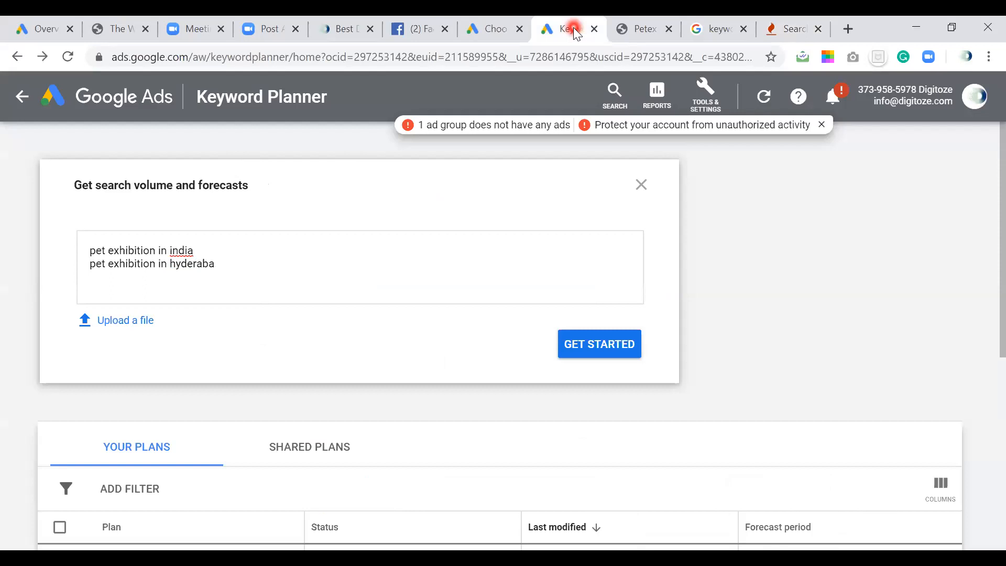
pyautogui.write('d')
pyautogui.press('Return')
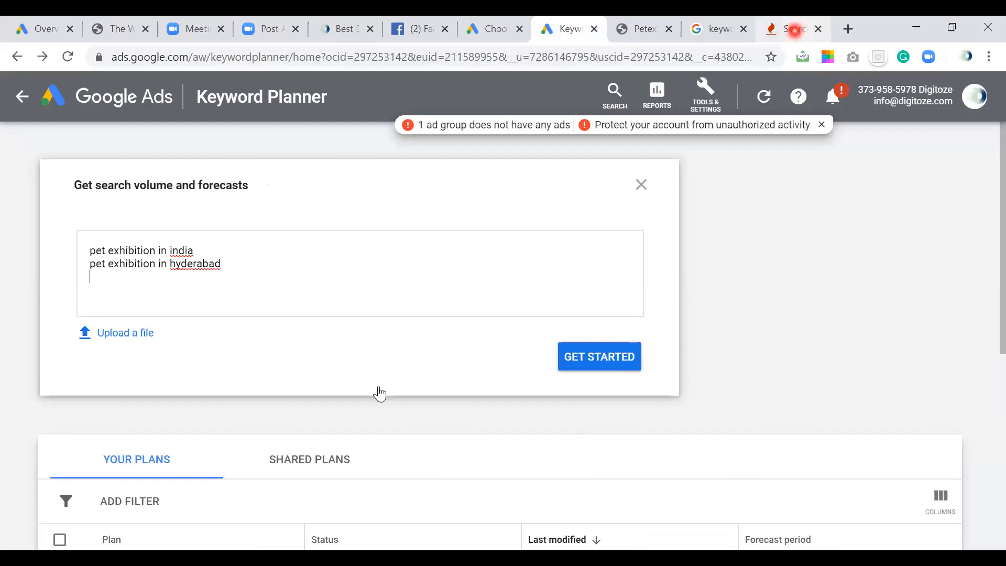
# - Copy the suggestion pet exhibition 2020 from Keyword Tool and add it as the third keyword in Keyword Planner
pyautogui.click(796, 30)
pyautogui.tripleClick(379, 389)
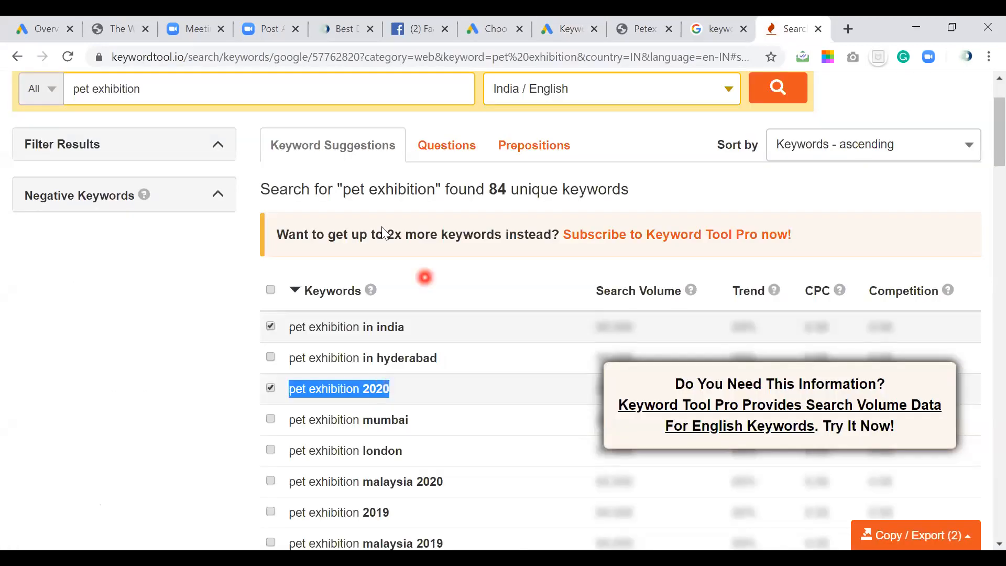
pyautogui.hotkey('ctrl', '8')
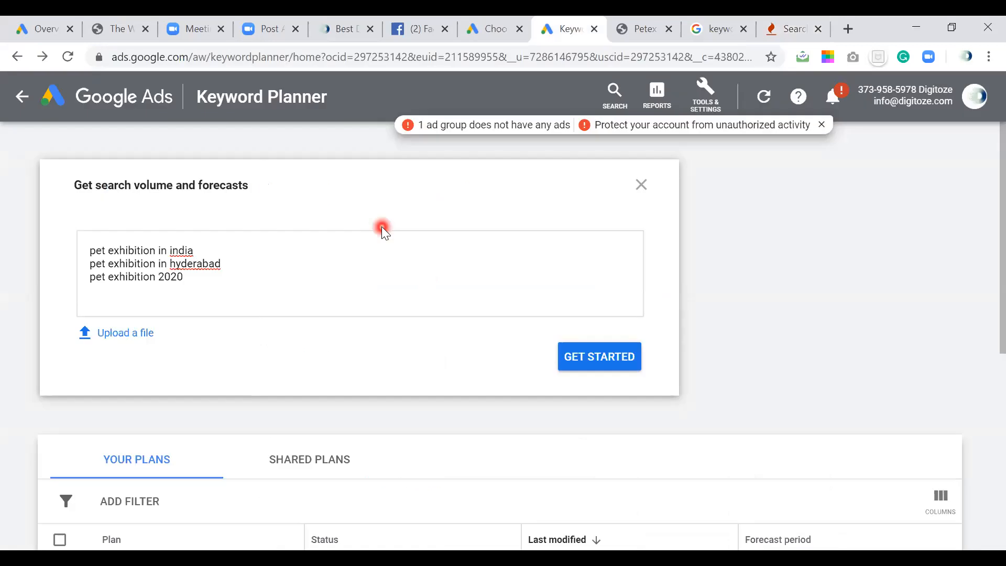
# - Find the suggestion pet animals exhibition in Keyword Tool and add it as the fourth keyword line in Keyword Planner
pyautogui.click(784, 34)
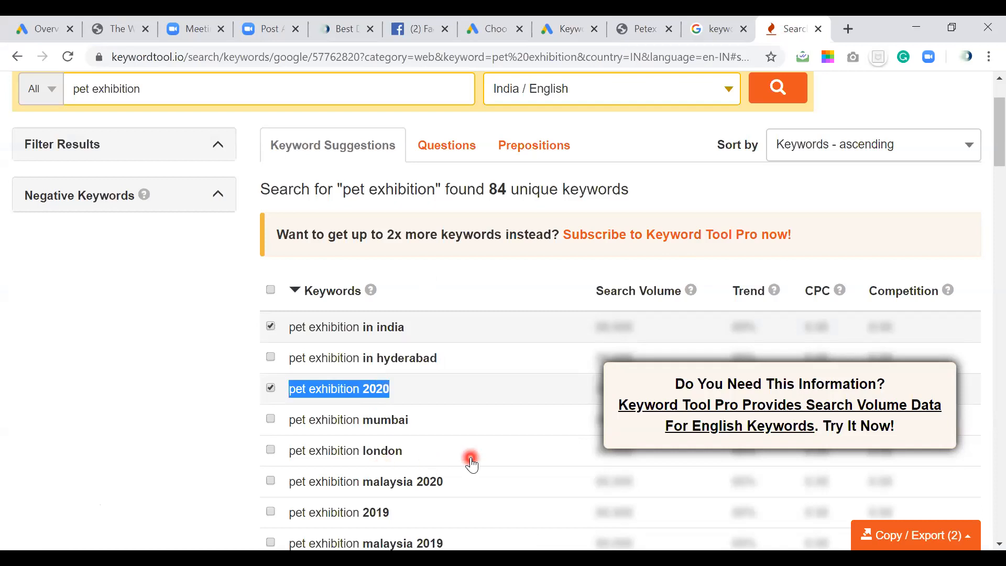
pyautogui.scroll(-1, 472, 464)
pyautogui.scroll(-2, 472, 464)
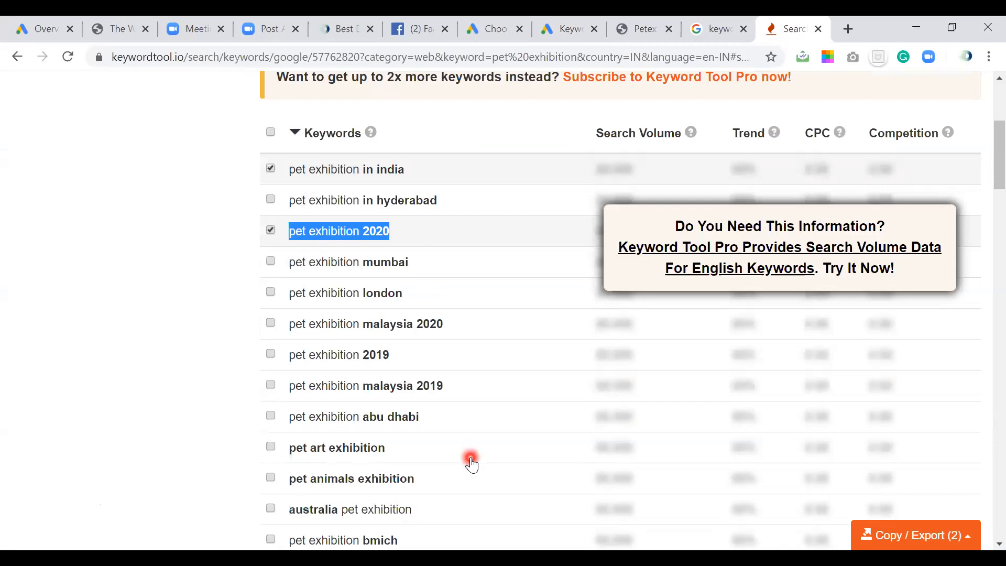
pyautogui.scroll(-1, 470, 461)
pyautogui.scroll(-1, 393, 409)
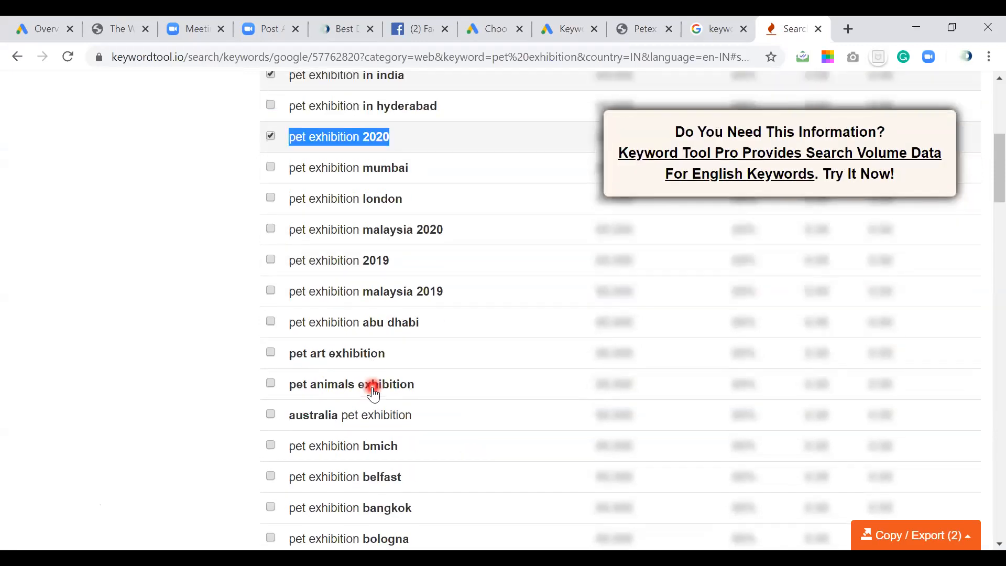
pyautogui.click(372, 389)
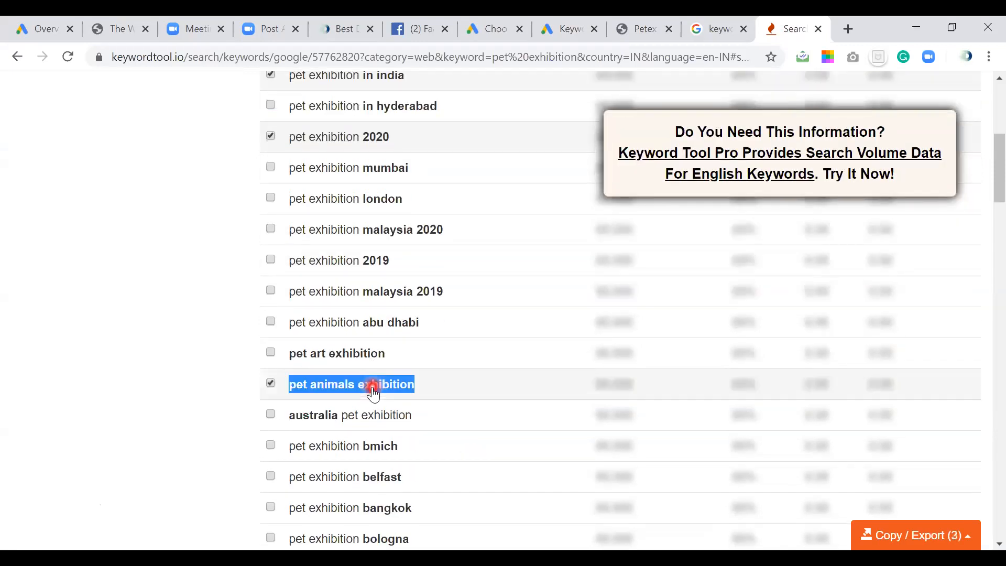
pyautogui.click(576, 34)
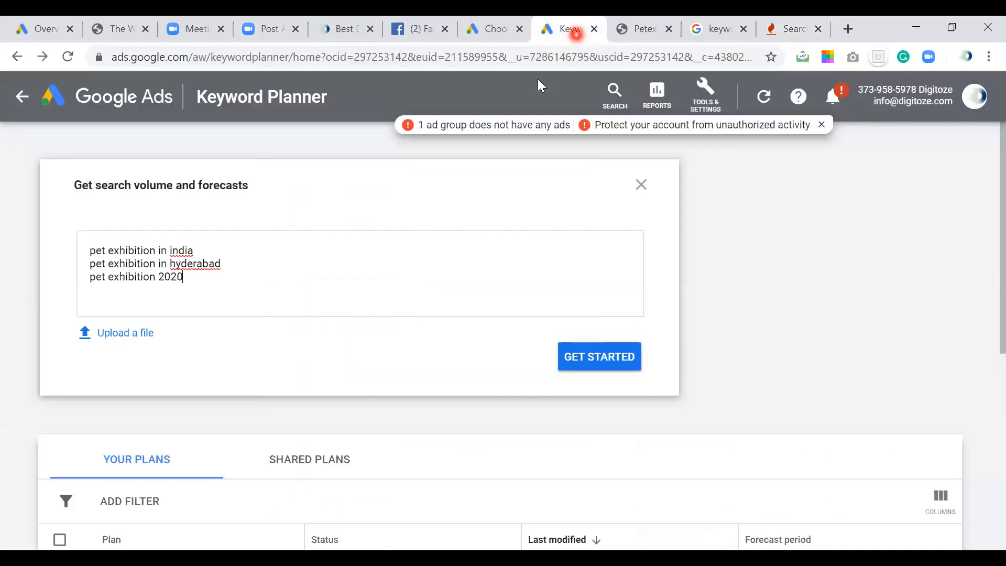
pyautogui.click(356, 275)
pyautogui.press('Return')
pyautogui.write('pet animals exhibition')
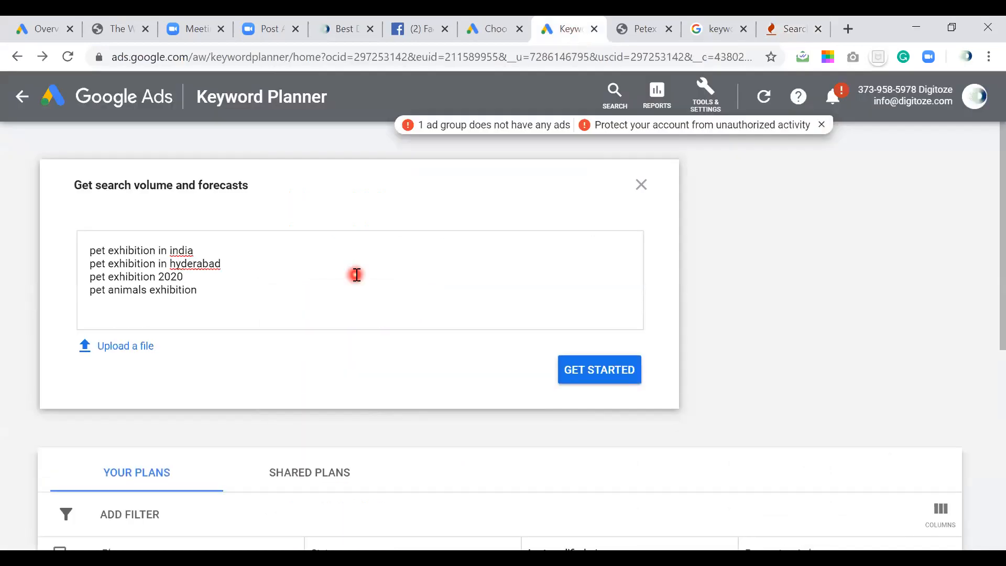
# - Get the forecasts for the entered keywords and widen the Keyword column in the forecast table
pyautogui.click(611, 371)
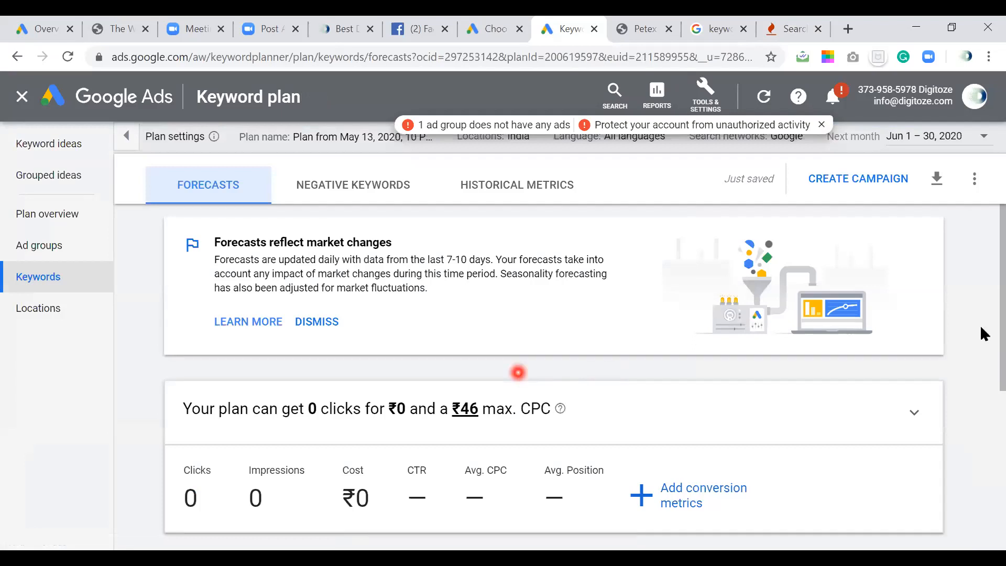
pyautogui.scroll(-3, 983, 424)
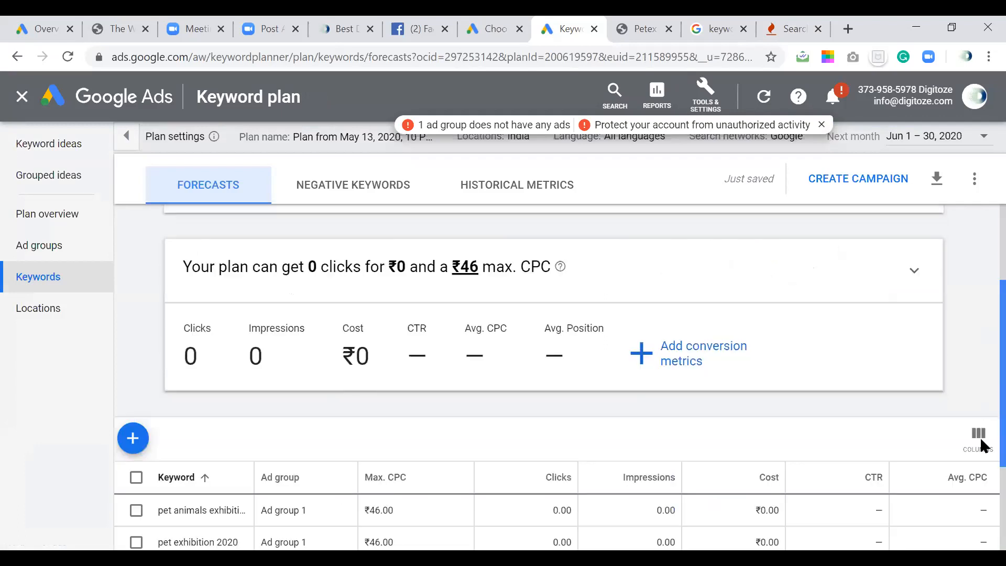
pyautogui.scroll(-2, 983, 472)
pyautogui.scroll(-2, 984, 497)
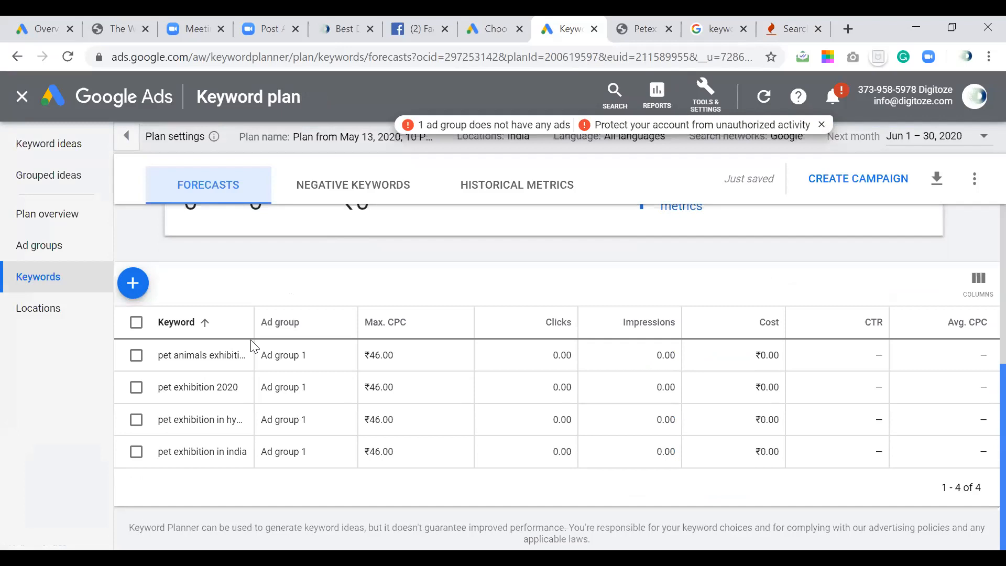
pyautogui.doubleClick(255, 324)
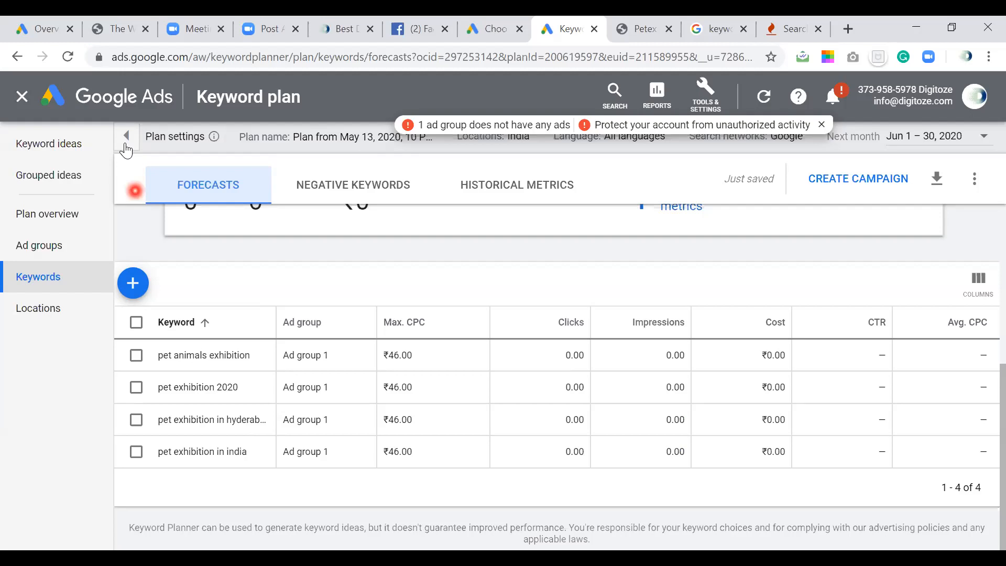
# - Return to the Keyword Planner start page and get new keyword ideas for leather shoes
pyautogui.click(16, 62)
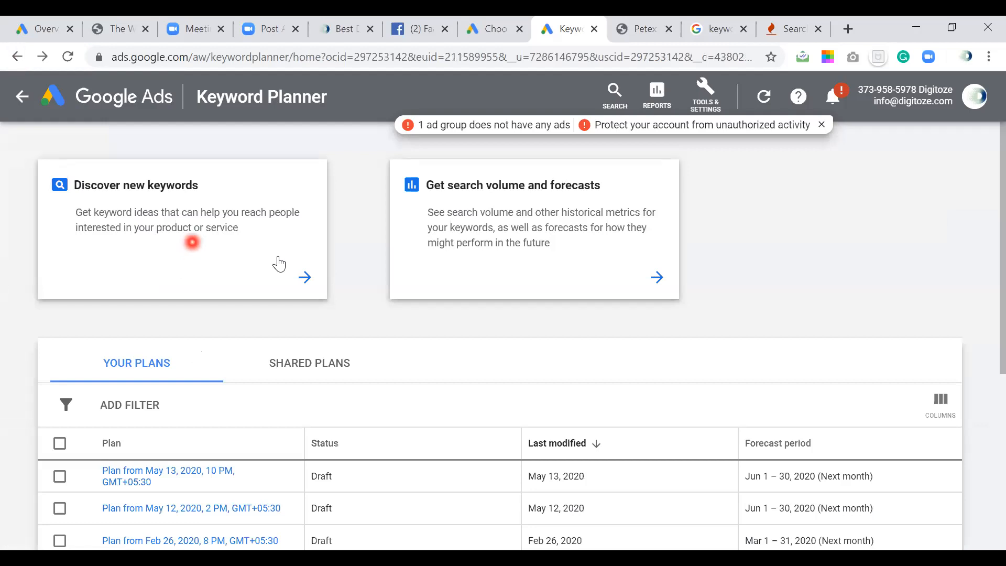
pyautogui.click(306, 281)
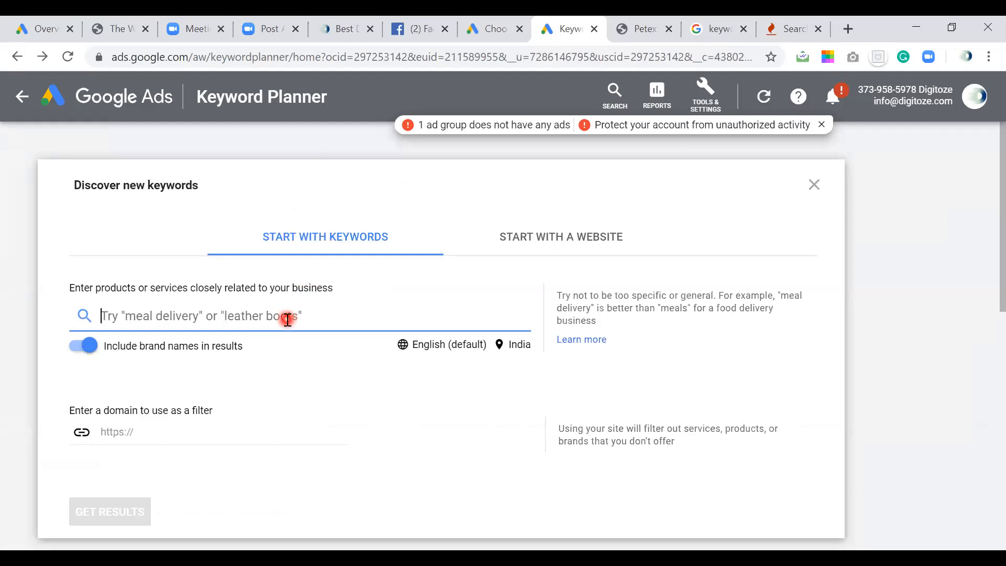
pyautogui.write('leat')
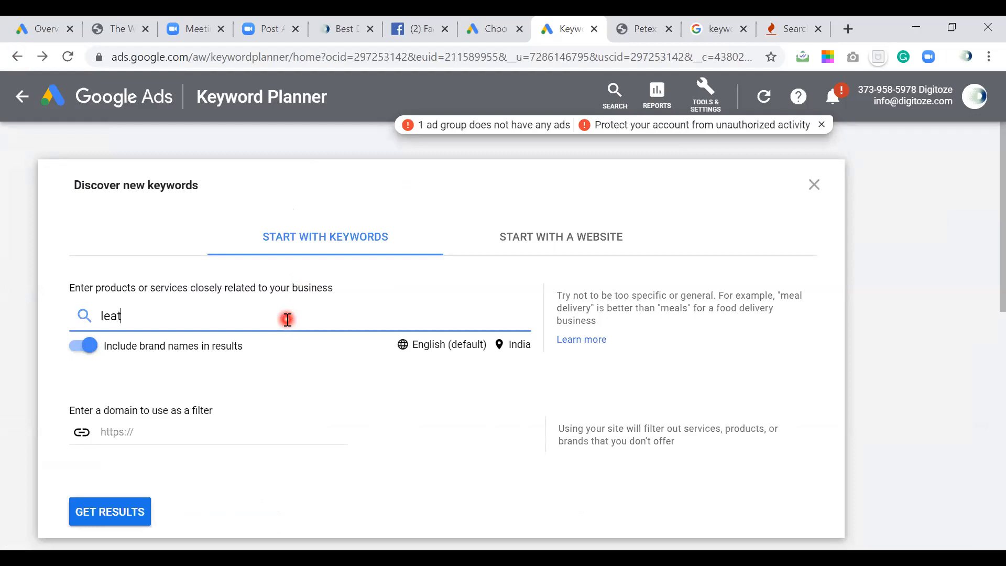
pyautogui.write('her shoes')
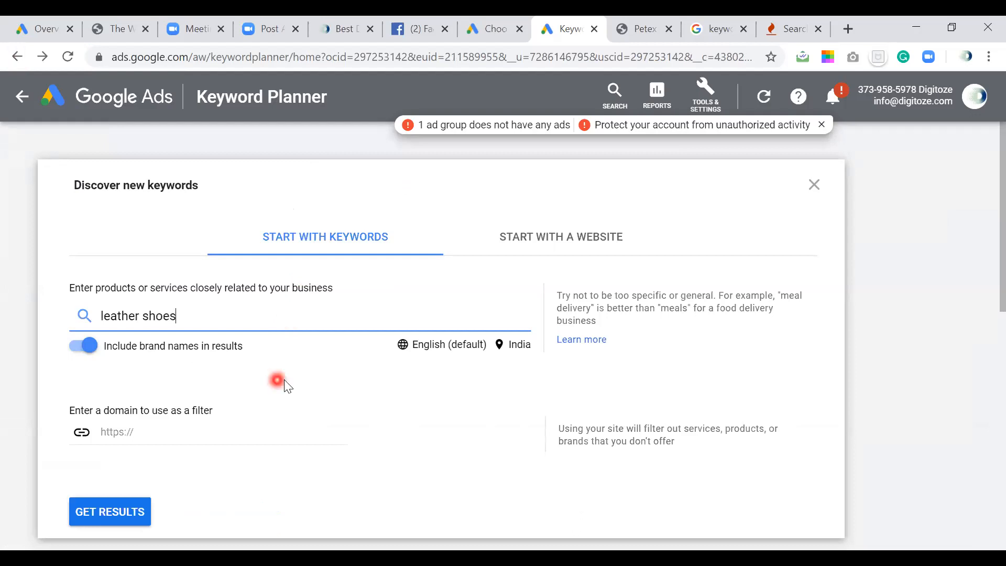
pyautogui.click(118, 514)
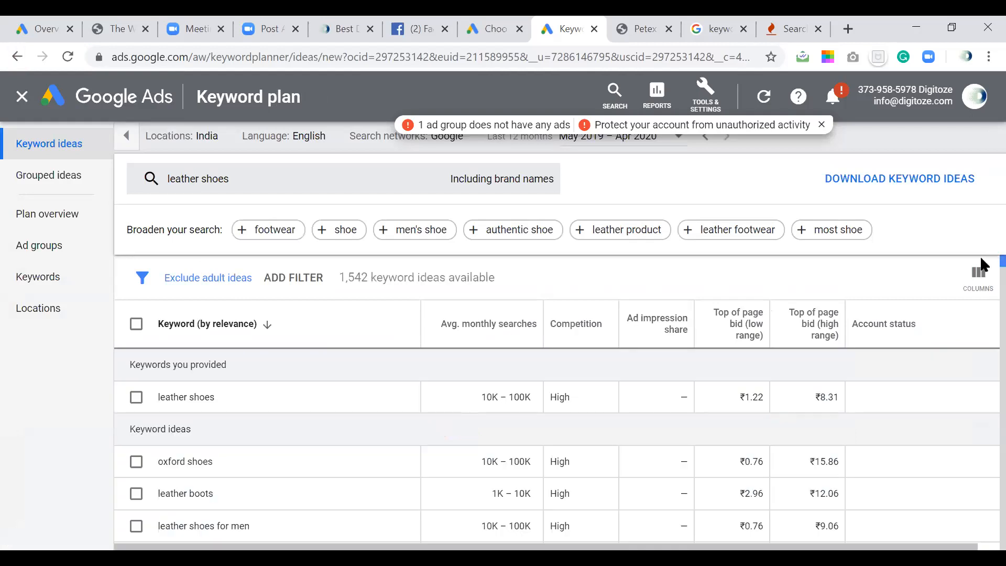
# - Highlight the oxford shoes idea together with its average monthly searches and competition
pyautogui.scroll(-1, 982, 266)
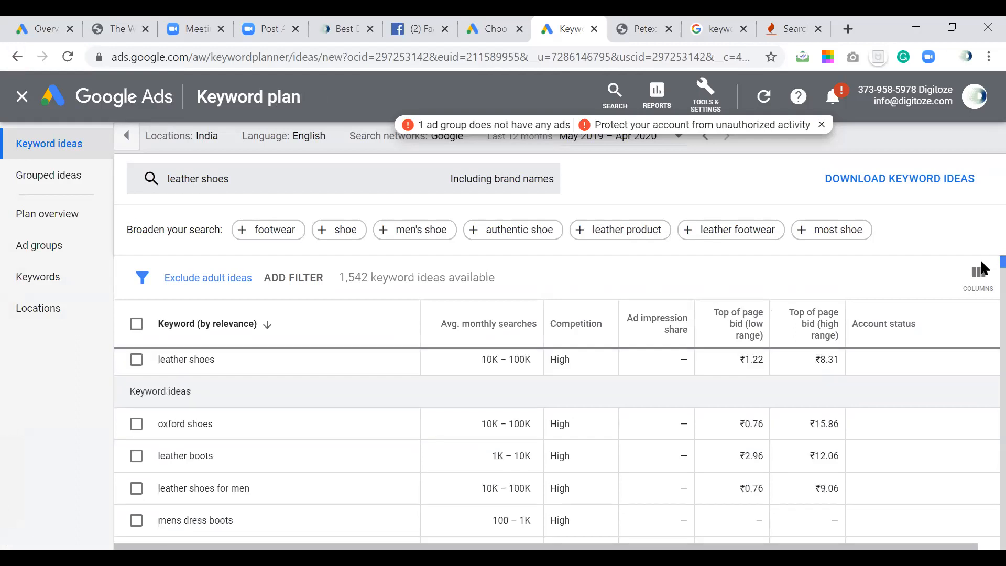
pyautogui.scroll(-1, 982, 265)
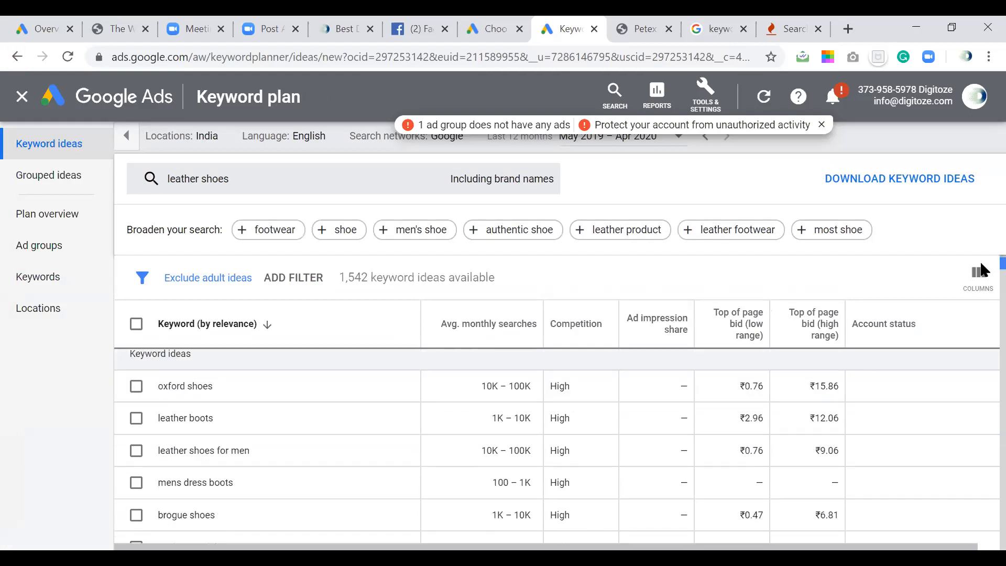
pyautogui.moveTo(505, 409); pyautogui.dragTo(382, 388)
pyautogui.doubleClick(382, 388)
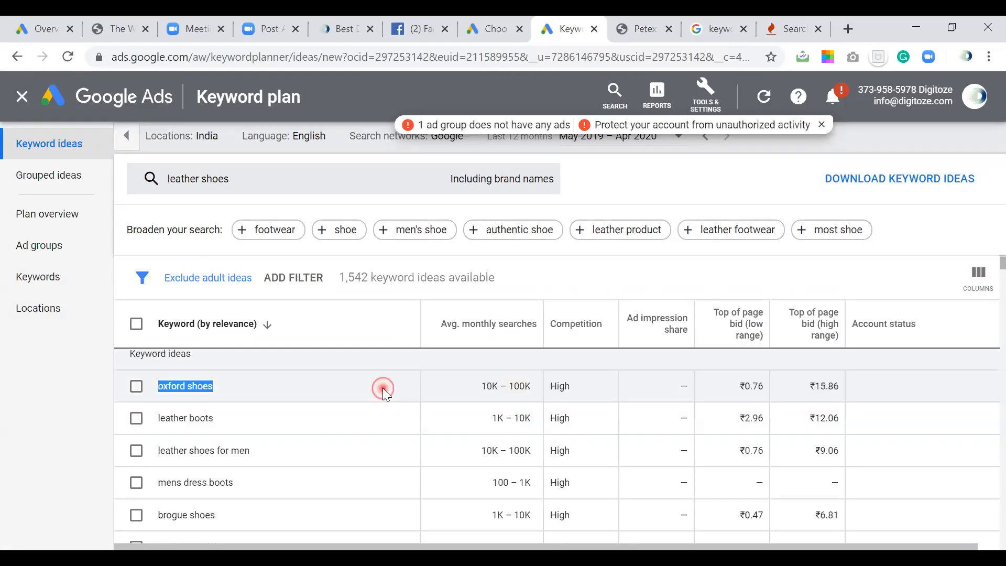
pyautogui.keyDown('shift'); pyautogui.click(589, 392); pyautogui.keyUp('shift')
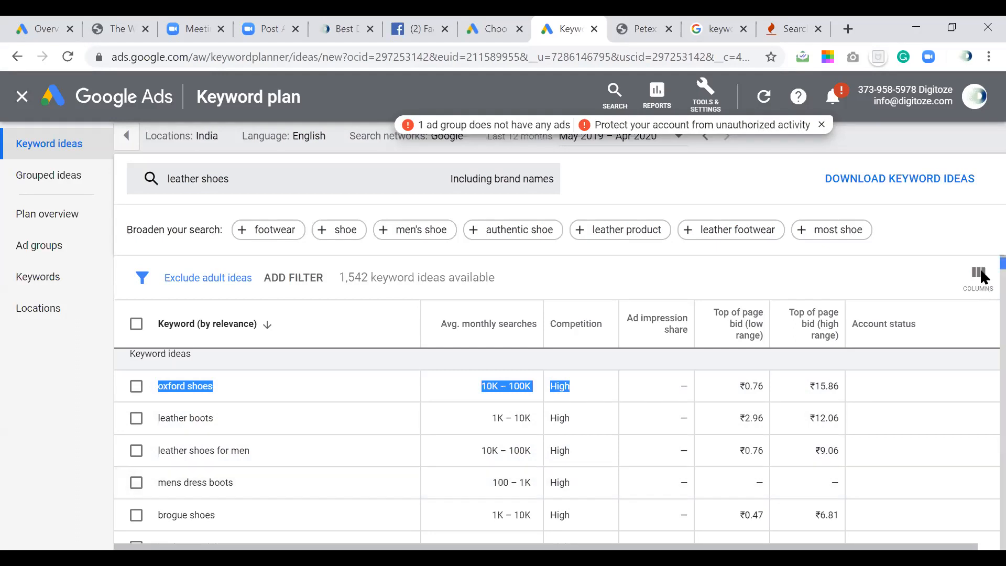
# - Examine the other leather shoes keyword ideas with their monthly searches, competition and top-of-page bids
pyautogui.scroll(-2, 983, 277)
pyautogui.scroll(-2, 984, 279)
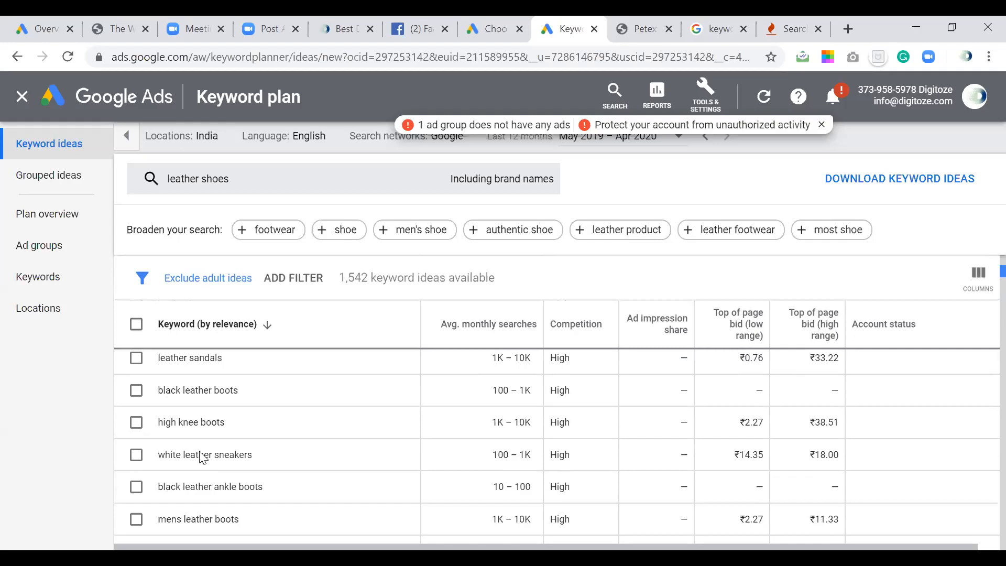
pyautogui.scroll(1, 203, 458)
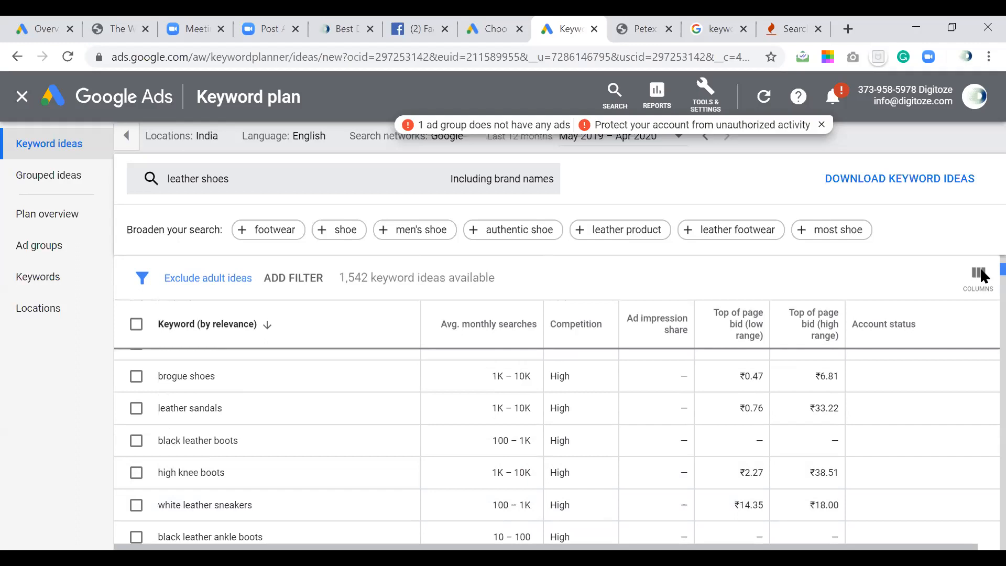
pyautogui.scroll(-3, 982, 294)
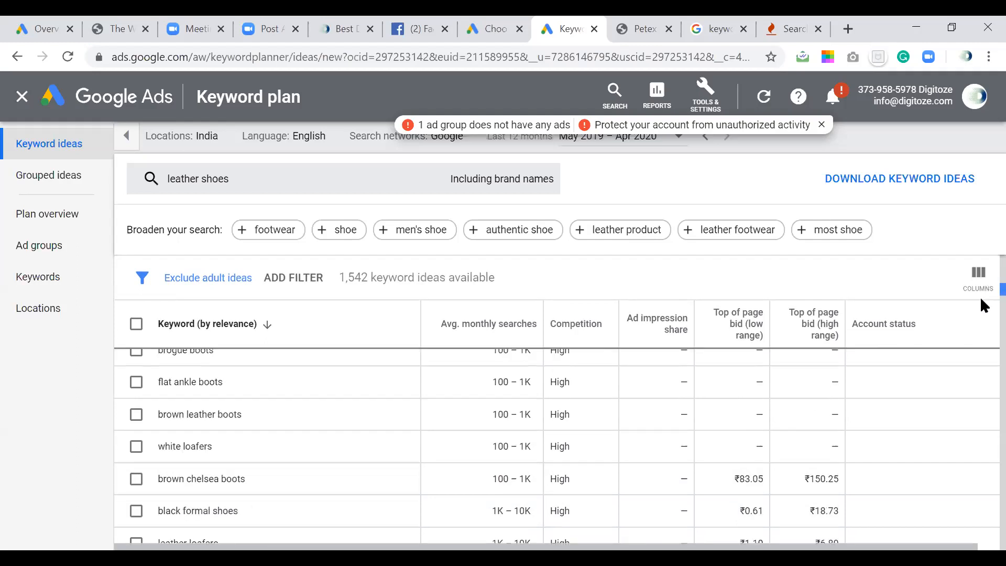
pyautogui.scroll(-5, 981, 313)
pyautogui.scroll(-2, 982, 314)
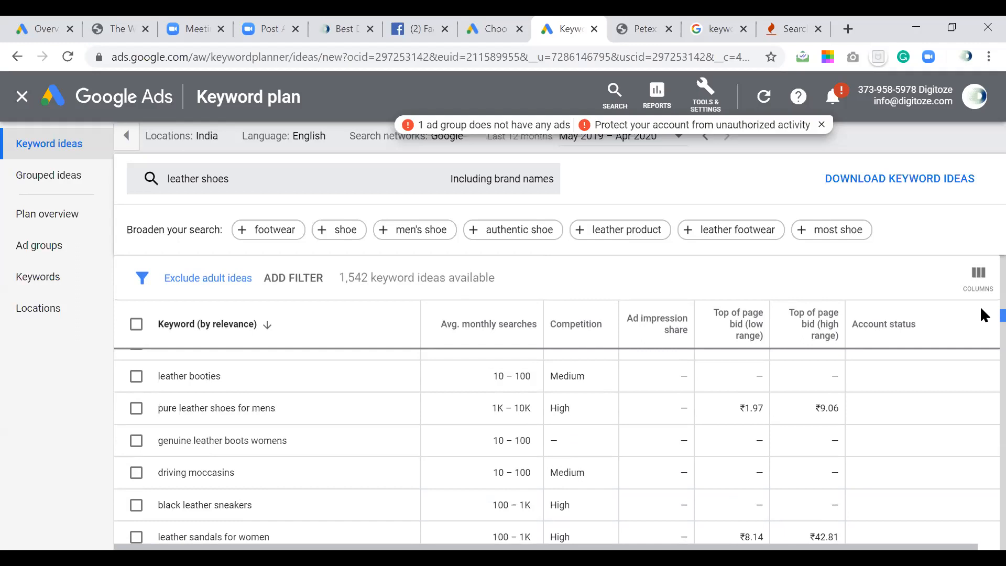
pyautogui.scroll(-1, 980, 307)
pyautogui.scroll(-2, 983, 318)
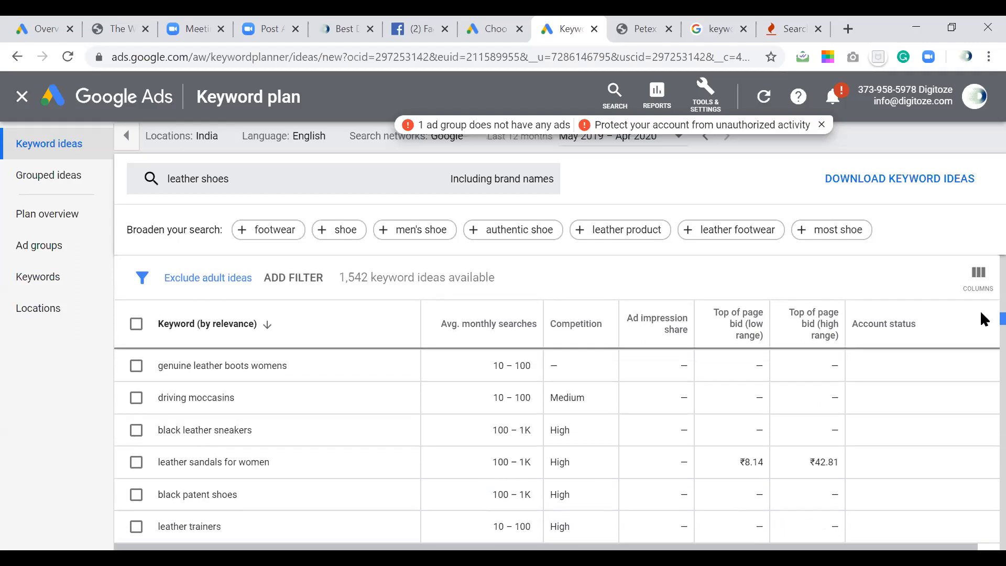
pyautogui.scroll(-1, 982, 320)
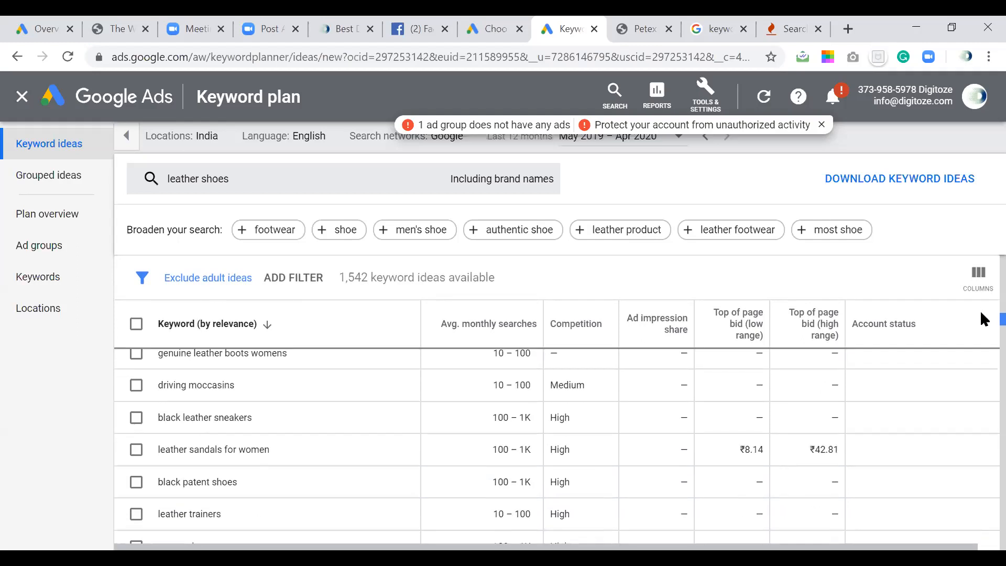
pyautogui.scroll(-2, 982, 320)
pyautogui.scroll(-3, 984, 323)
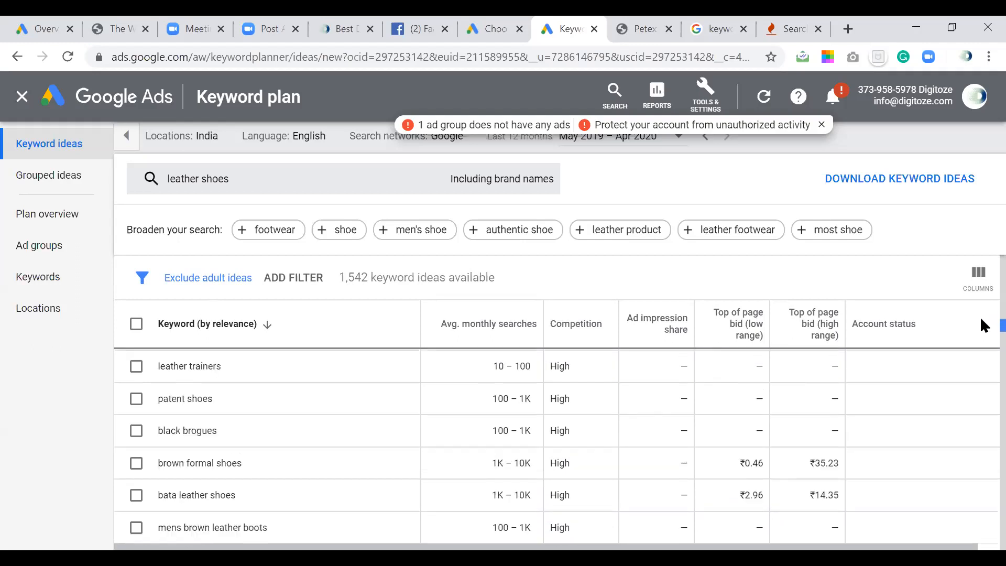
pyautogui.scroll(-2, 984, 326)
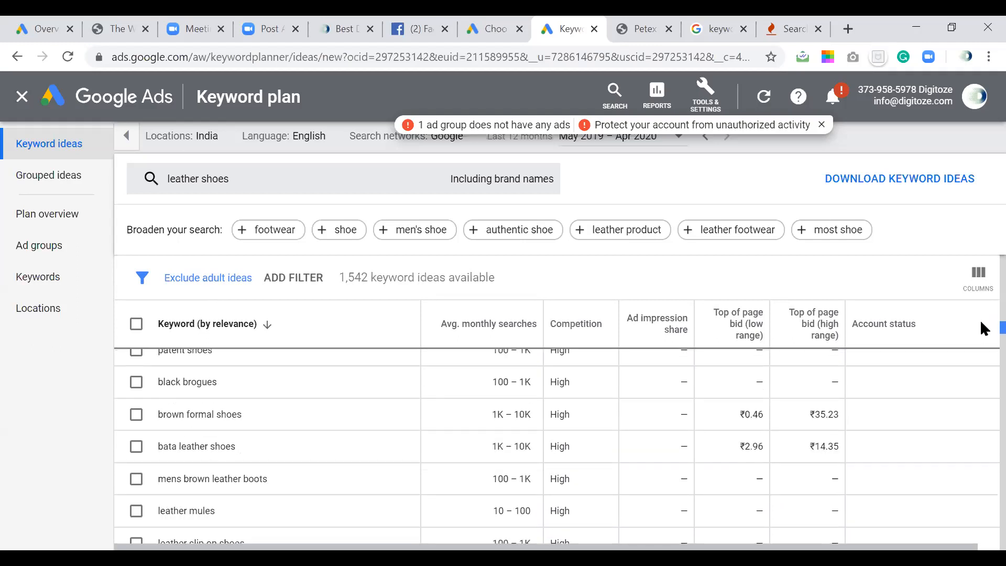
pyautogui.scroll(-2, 984, 333)
pyautogui.scroll(-5, 981, 333)
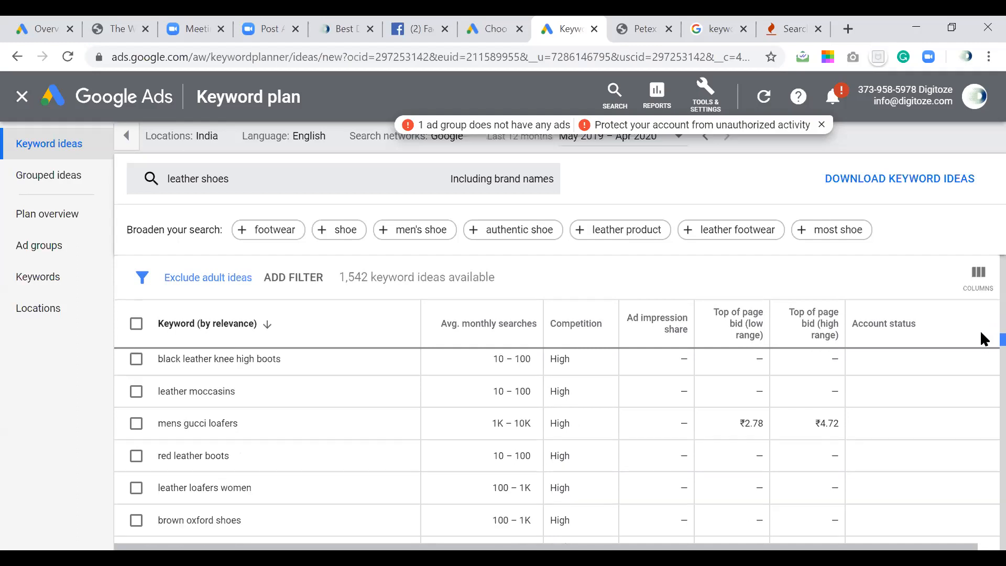
pyautogui.scroll(-5, 983, 344)
pyautogui.scroll(-3, 981, 341)
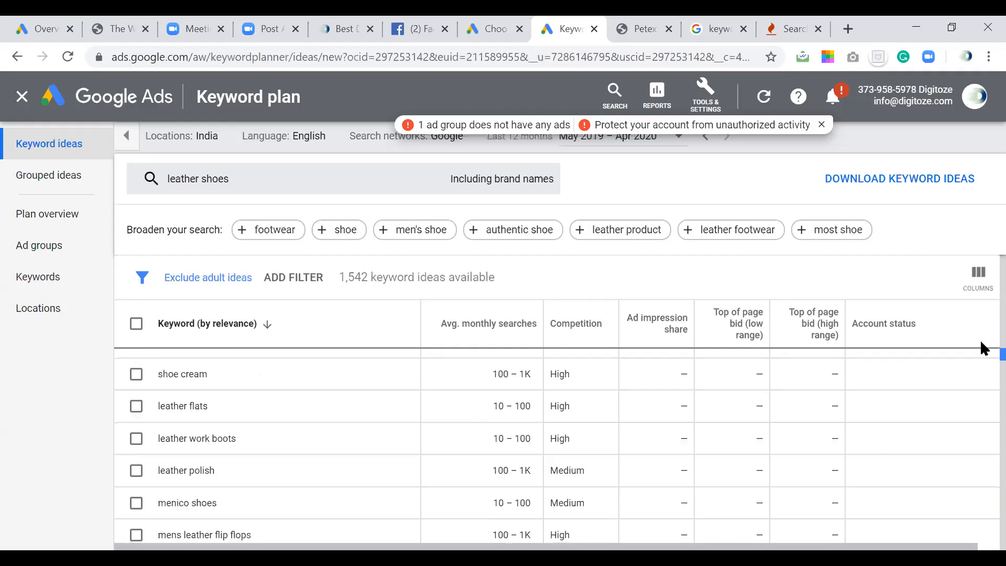
pyautogui.scroll(4, 981, 325)
pyautogui.scroll(5, 984, 265)
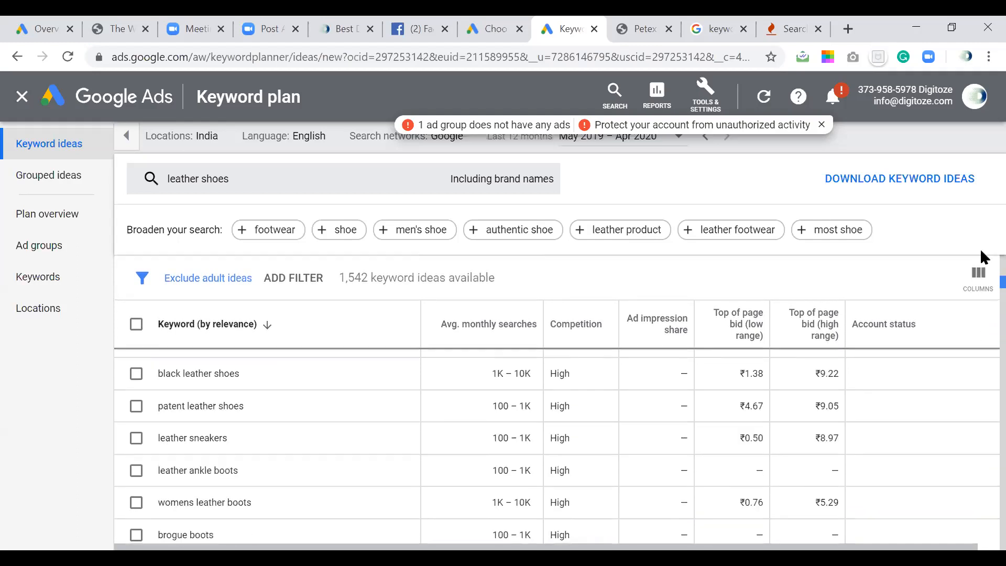
# - Select all listed keyword ideas and download the leather shoes keyword ideas as a CSV file
pyautogui.click(137, 348)
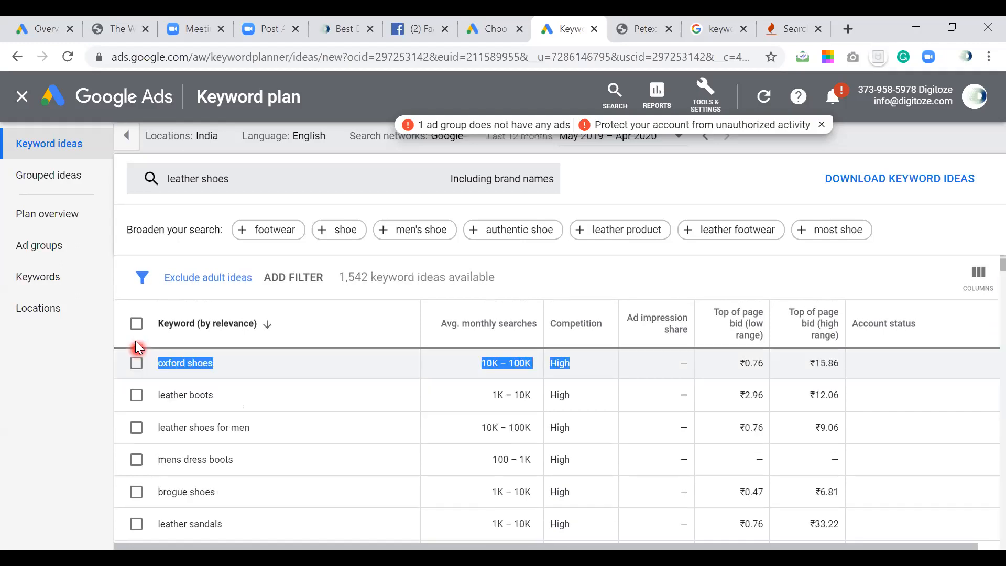
pyautogui.click(136, 326)
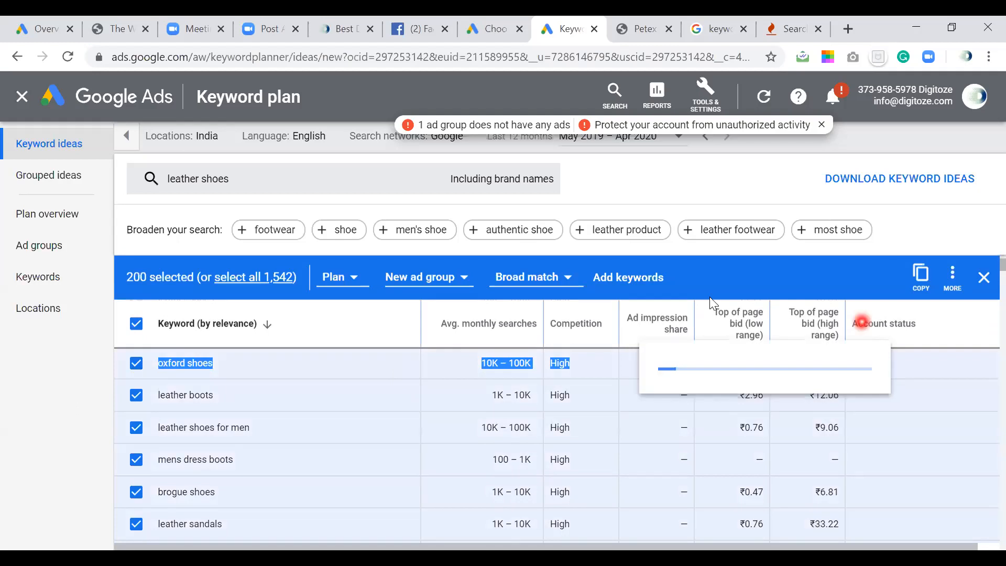
pyautogui.click(956, 300)
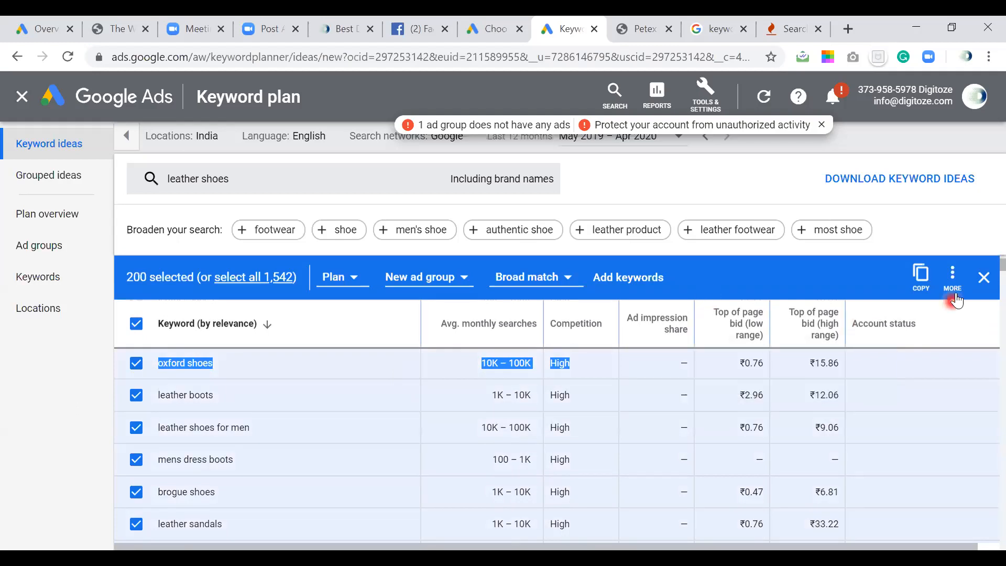
pyautogui.click(955, 295)
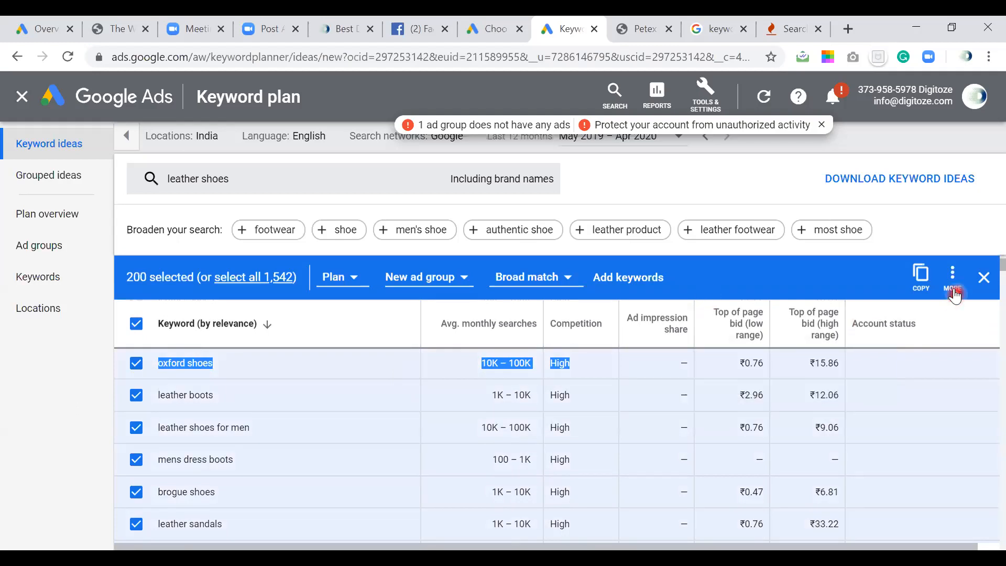
pyautogui.click(916, 182)
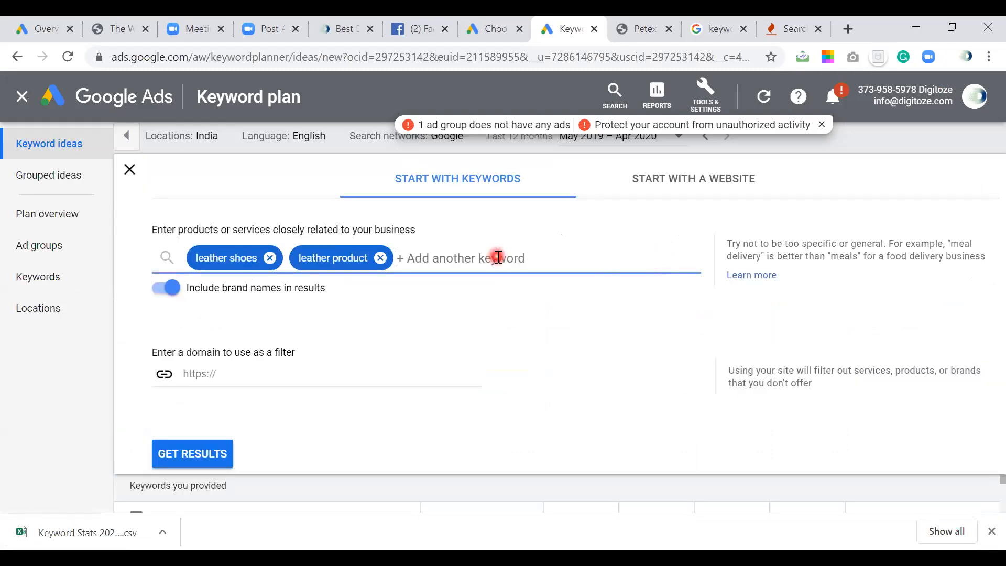
# - Add men leather shoes and formal leather shoes to the search for leather shoes and leather product, and get the results
pyautogui.write('me')
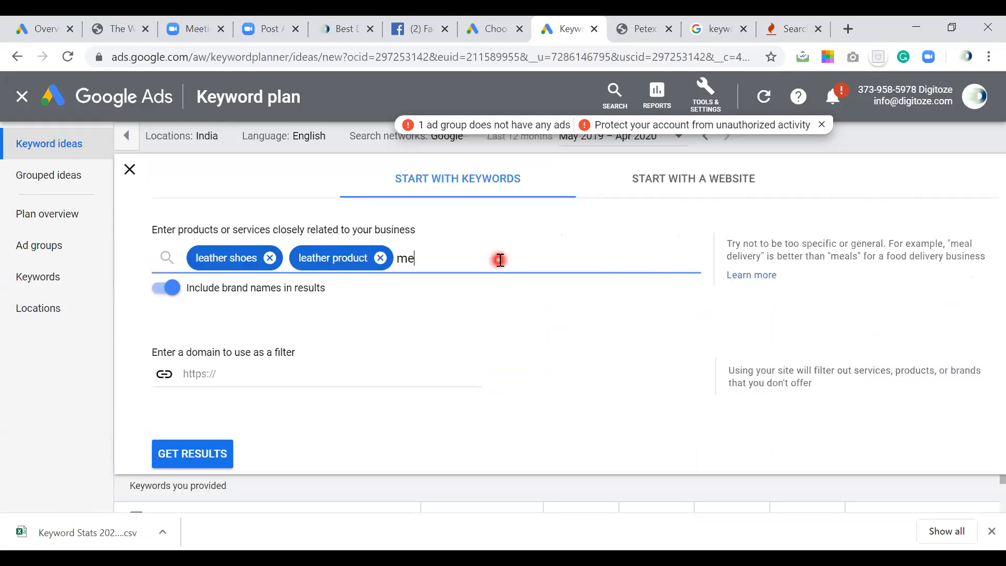
pyautogui.write('n leather shoes')
pyautogui.press('Return')
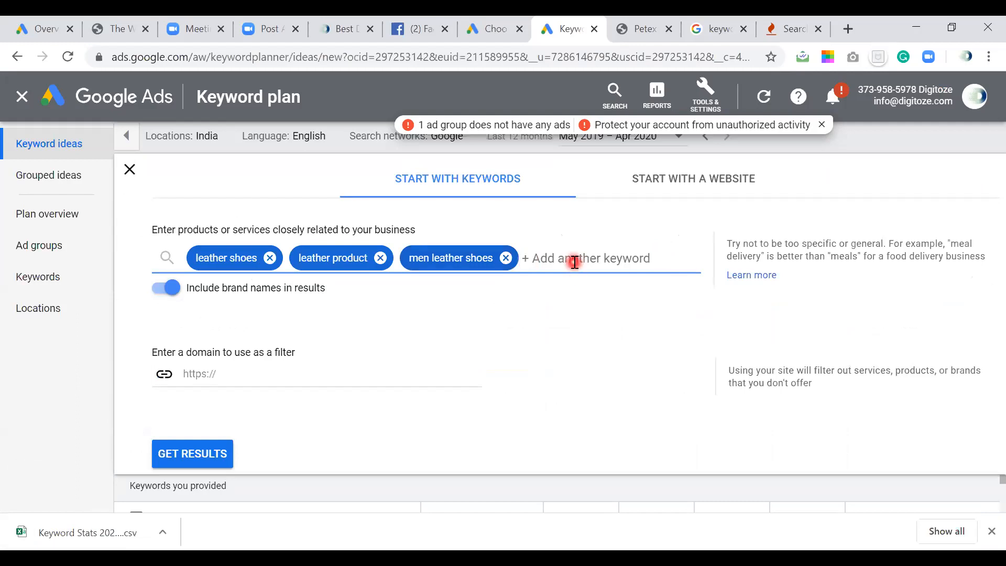
pyautogui.write('formal leat')
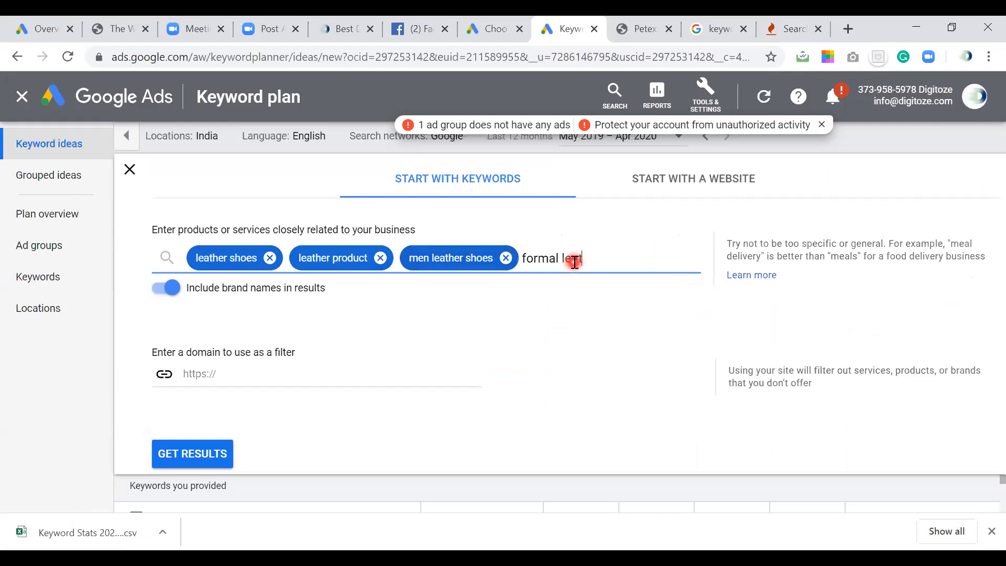
pyautogui.write('her shoes')
pyautogui.press('Return')
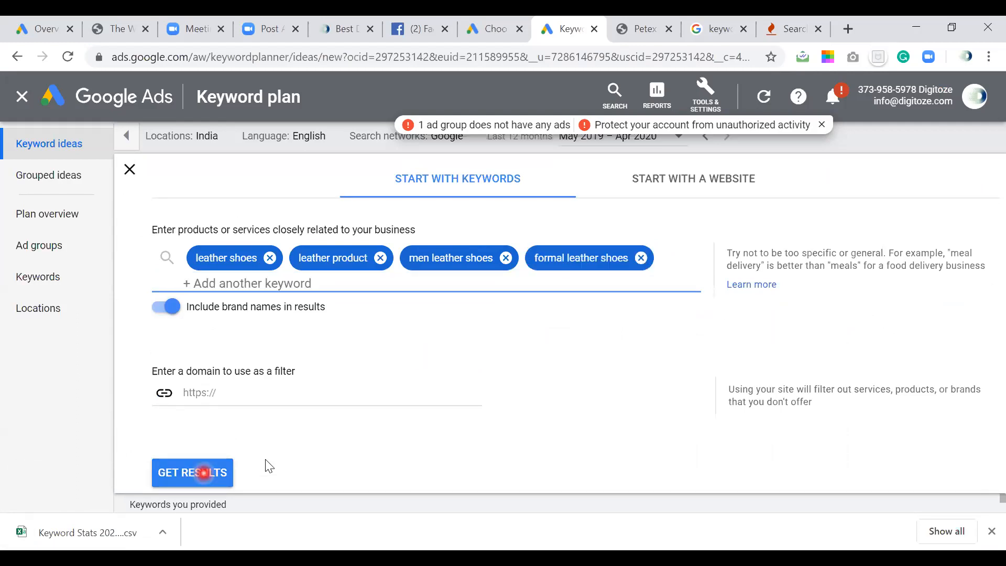
pyautogui.click(204, 472)
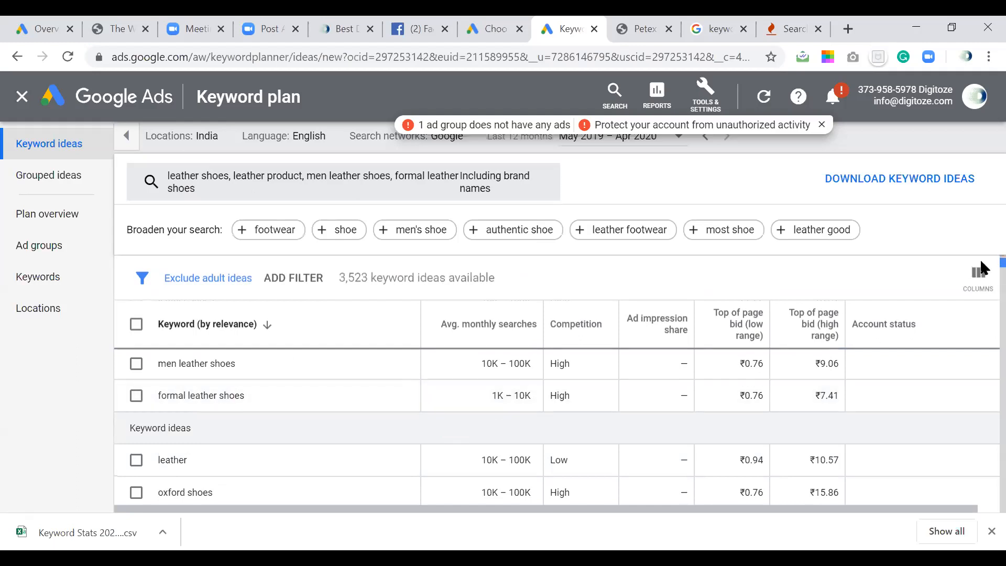
# - Review the keyword ideas for the four leather keywords, comparing their monthly searches, competition and bid ranges
pyautogui.scroll(-5, 983, 270)
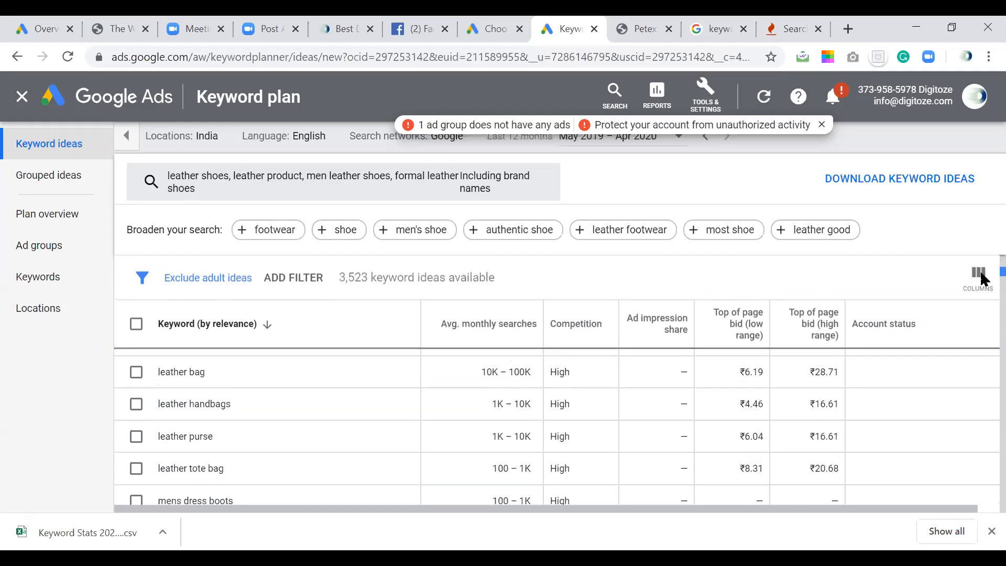
pyautogui.scroll(-2, 984, 283)
pyautogui.scroll(-3, 983, 288)
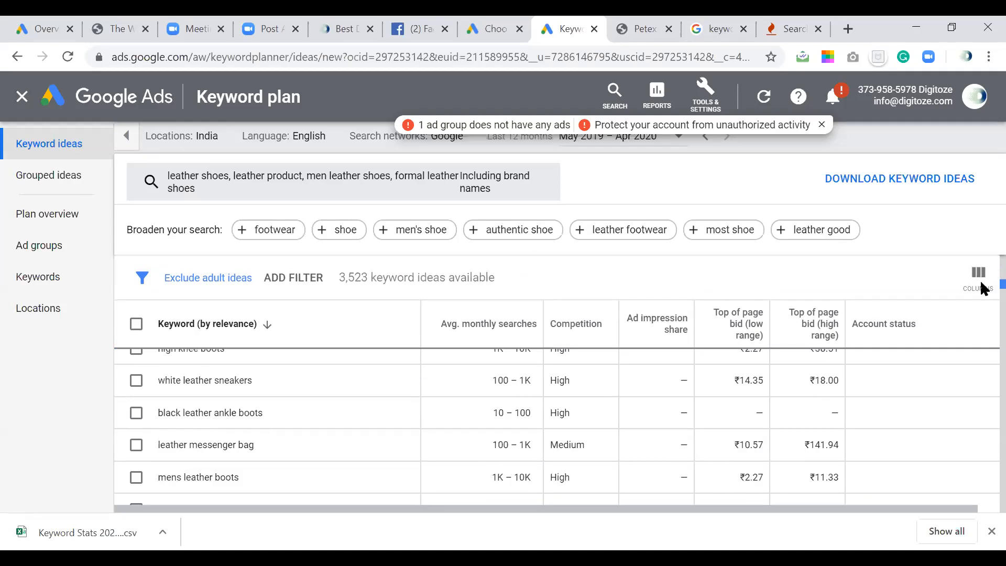
pyautogui.scroll(-2, 981, 285)
pyautogui.scroll(-2, 984, 294)
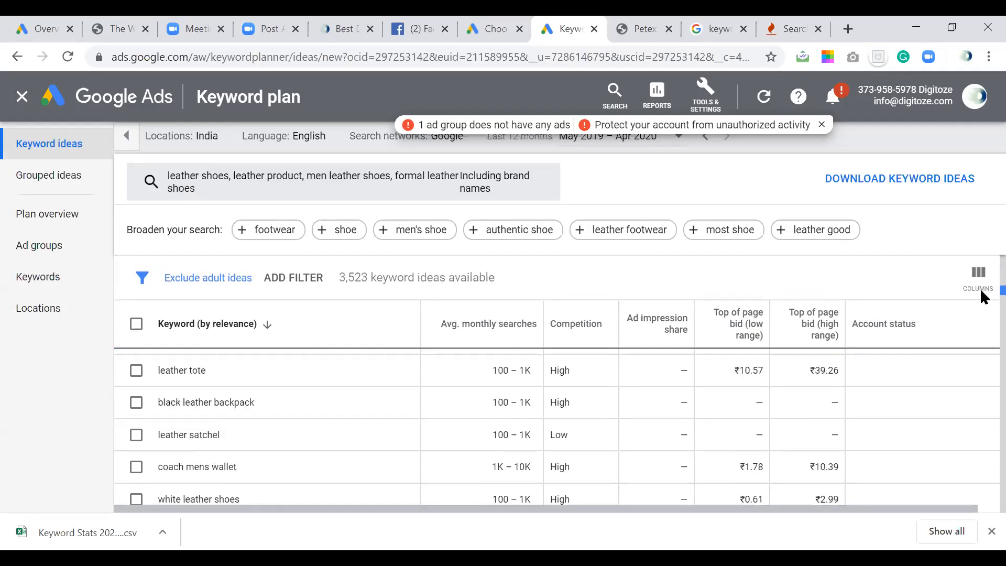
pyautogui.scroll(-3, 982, 295)
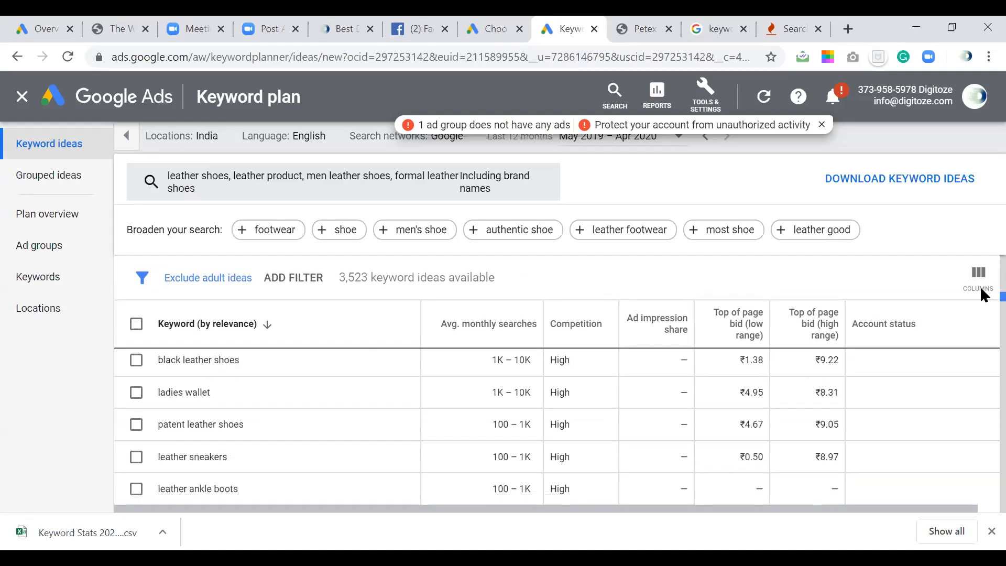
pyautogui.scroll(-3, 982, 300)
pyautogui.scroll(10, 982, 246)
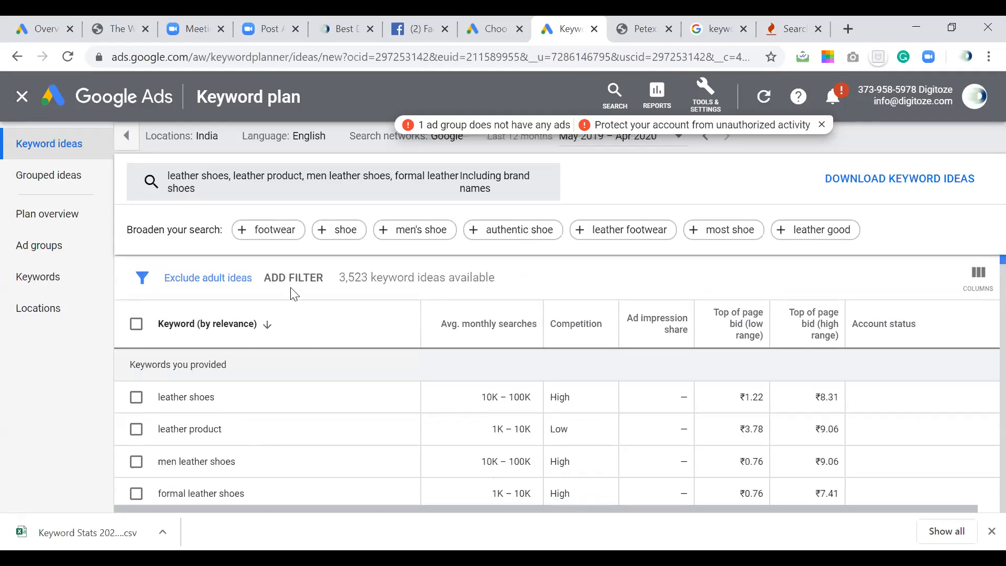
# - Replace all four search keywords with leather shoe manufacturers in India and get the results
pyautogui.click(189, 188)
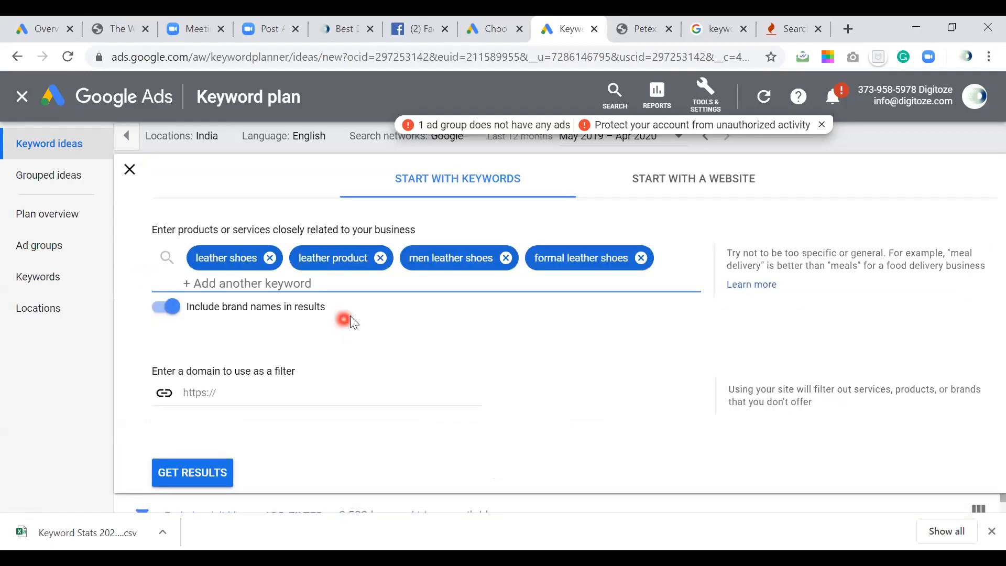
pyautogui.click(271, 258)
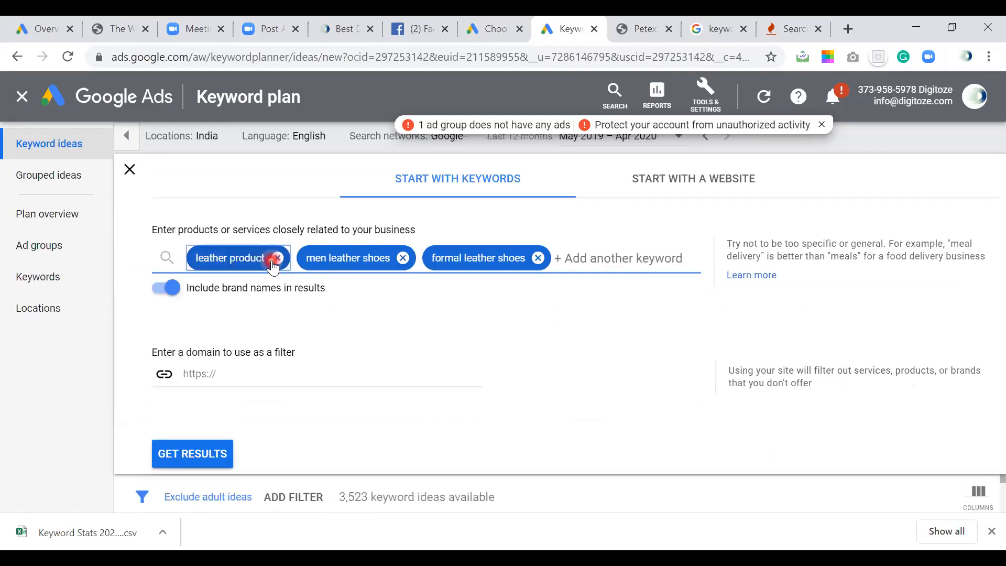
pyautogui.click(488, 264)
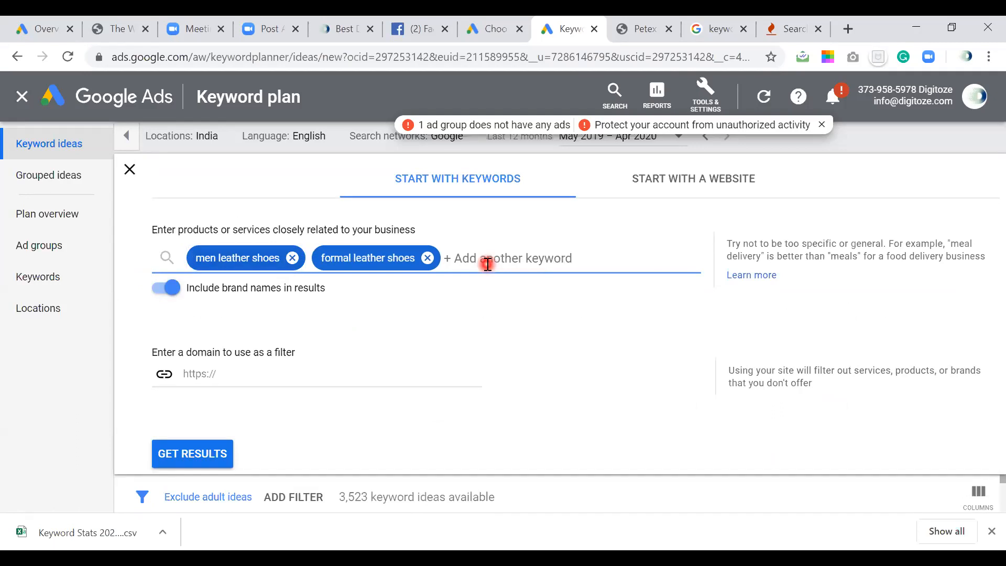
pyautogui.write('leather shoe')
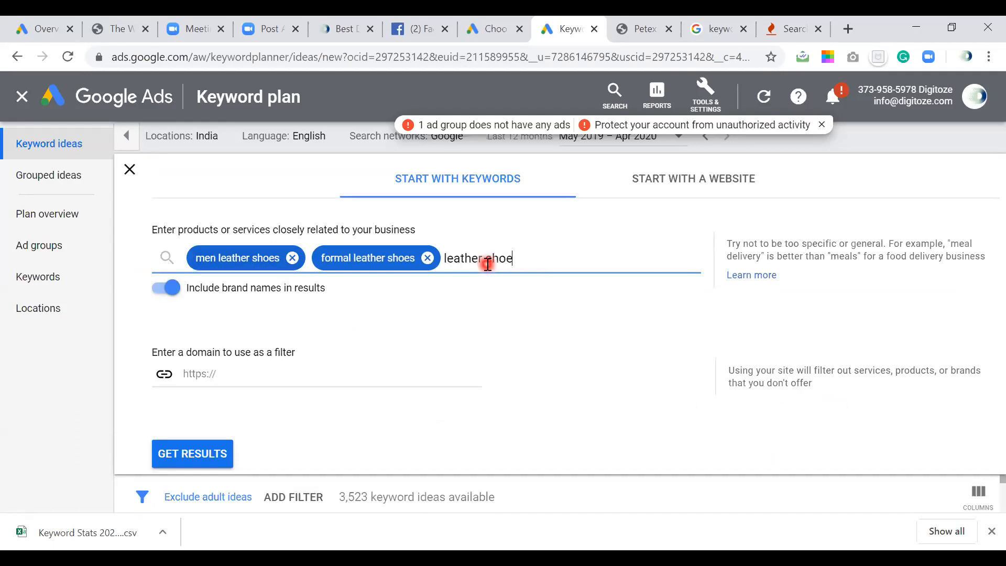
pyautogui.write(' manufacturers in')
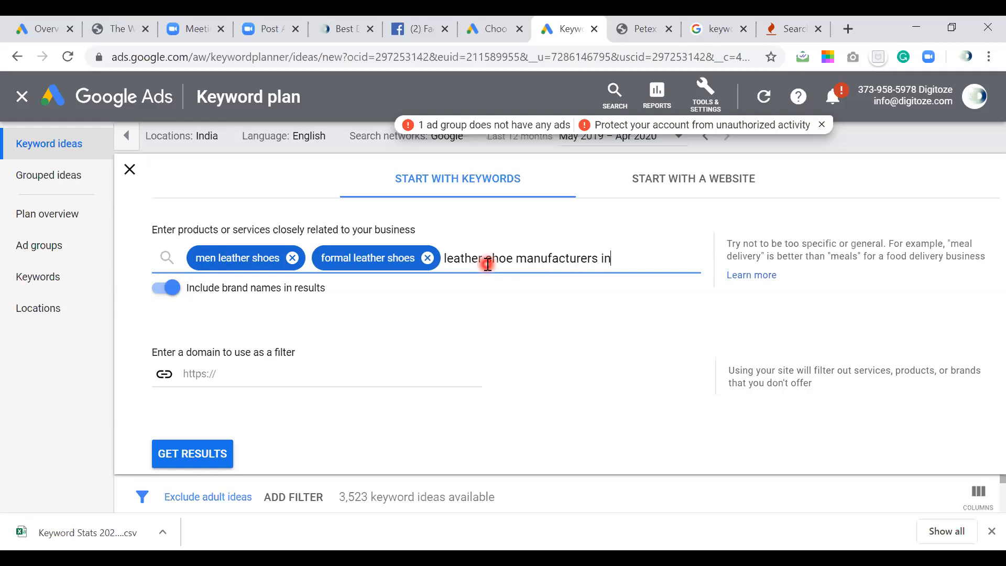
pyautogui.write(' Indi')
pyautogui.write('a')
pyautogui.press('Return')
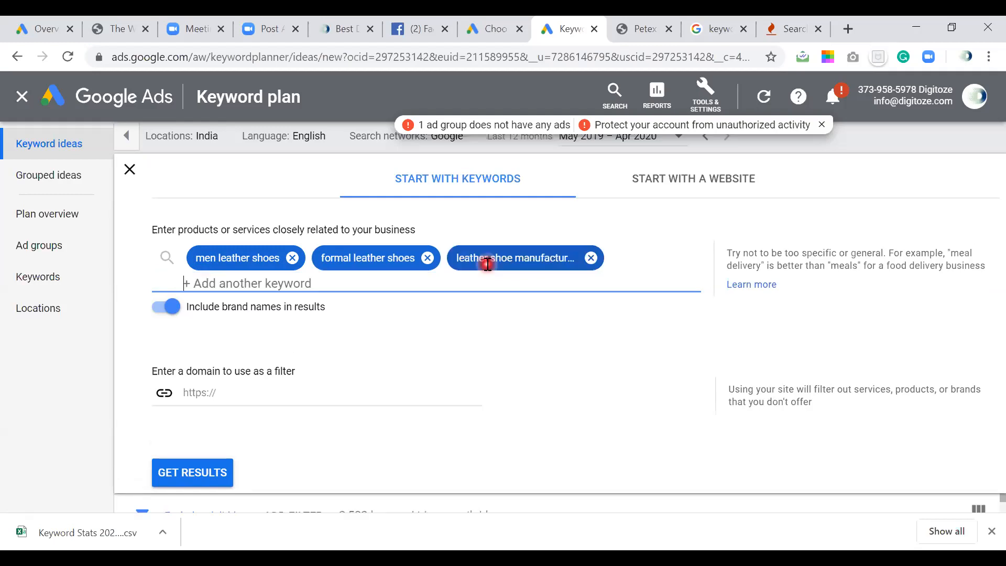
pyautogui.click(428, 259)
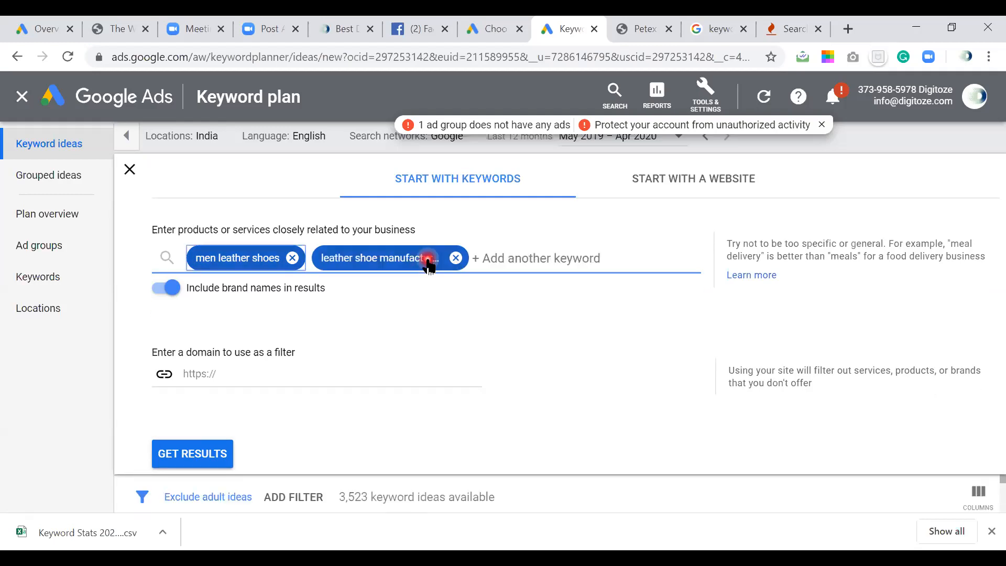
pyautogui.click(294, 259)
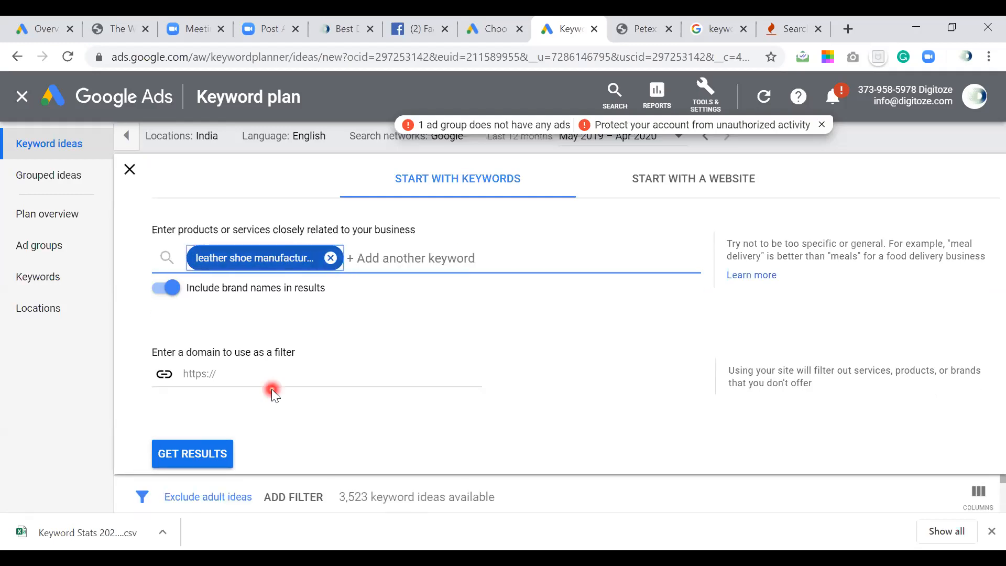
pyautogui.click(196, 455)
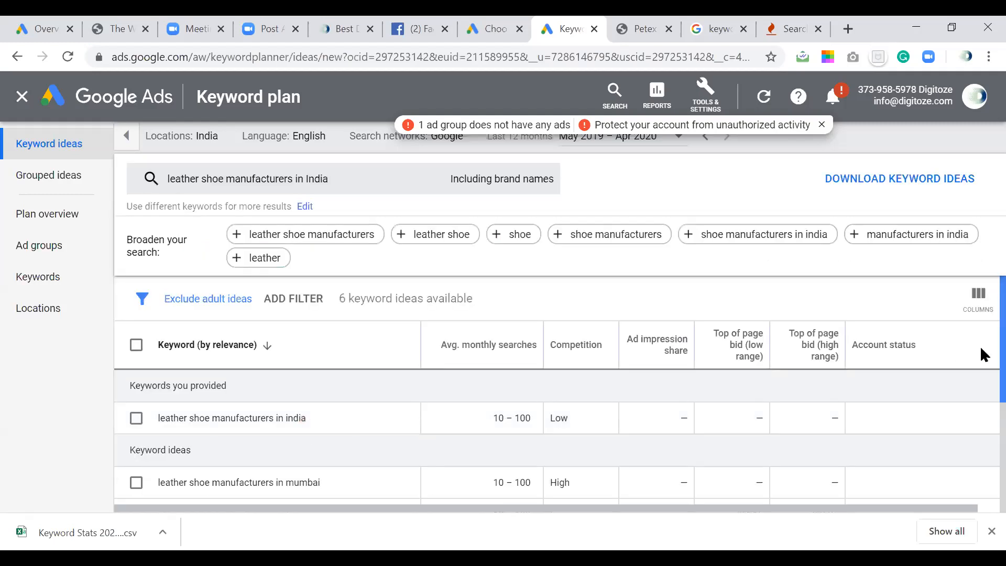
# - Review the keyword ideas for leather shoe manufacturers in India, comparing their monthly searches, competition and top-of-page bids
pyautogui.click(375, 281)
pyautogui.click(583, 435)
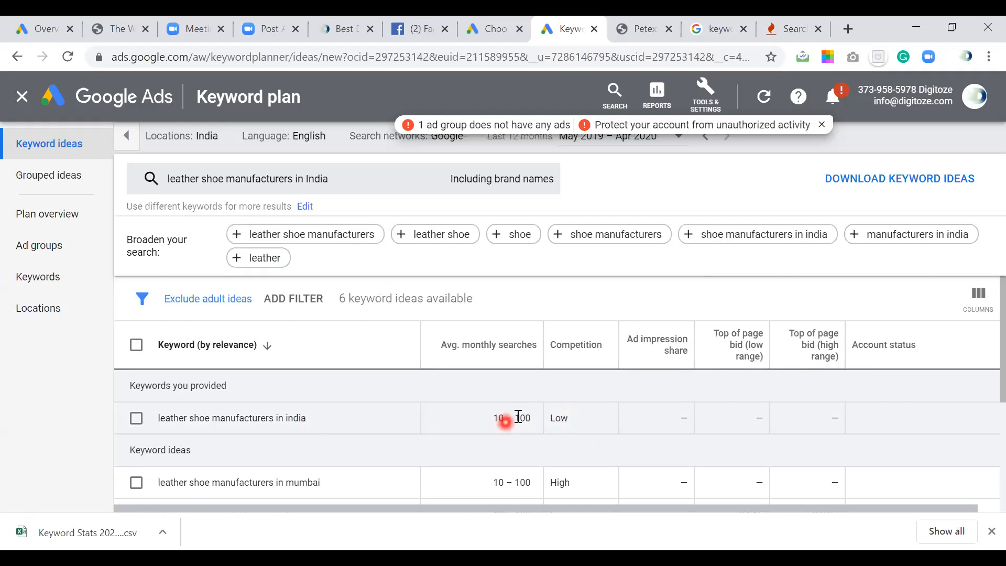
pyautogui.click(618, 435)
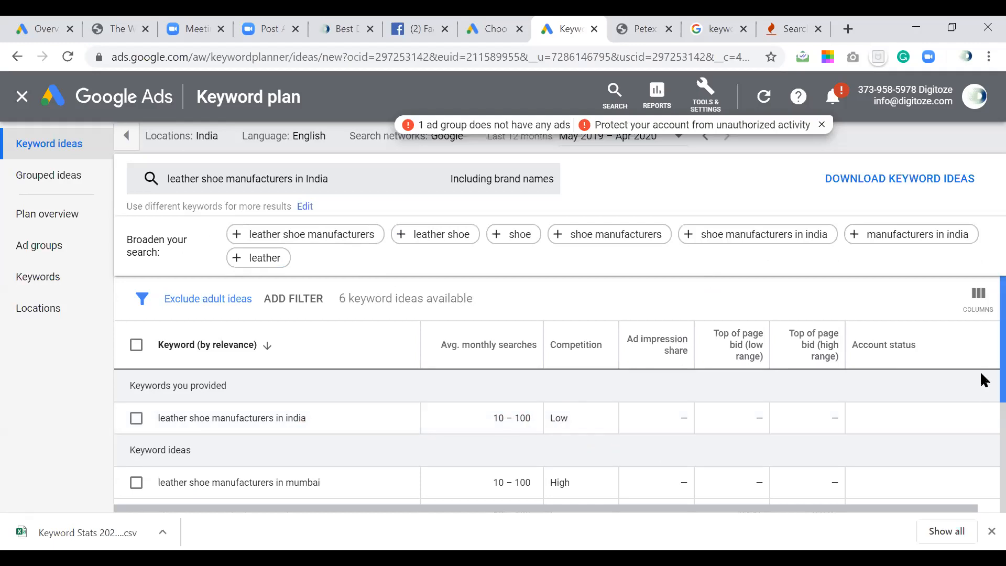
pyautogui.scroll(-1, 982, 399)
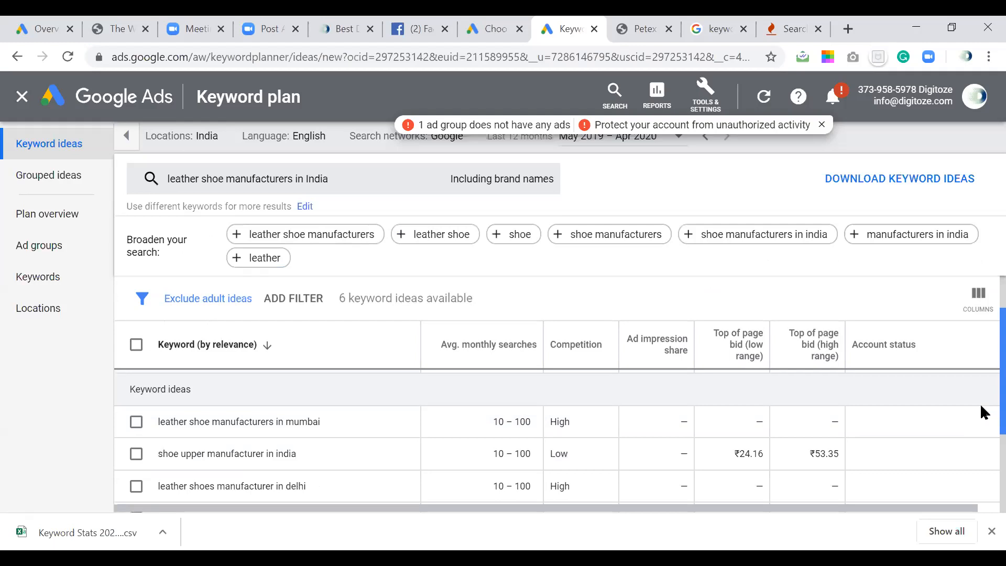
pyautogui.scroll(-1, 981, 420)
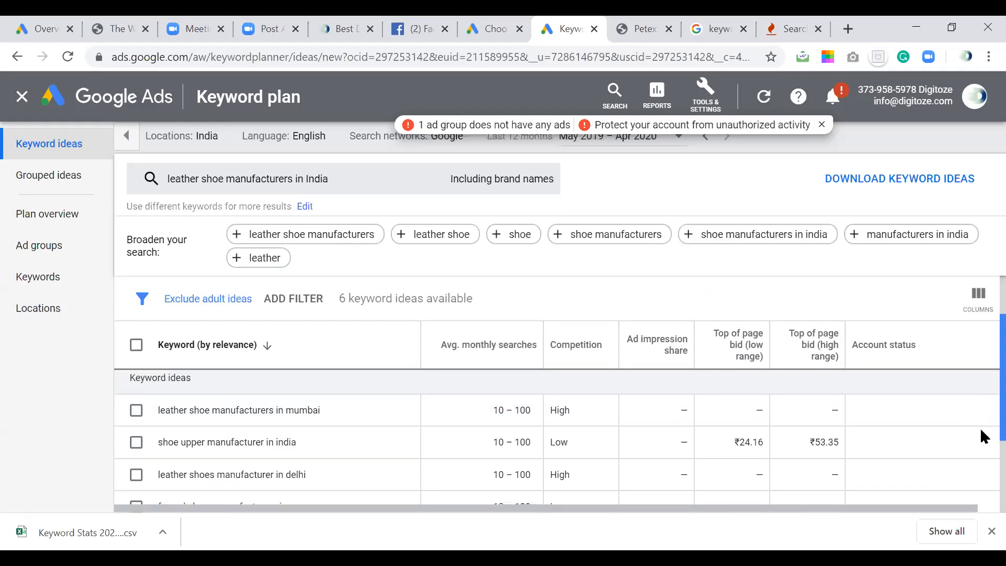
pyautogui.scroll(-1, 981, 441)
pyautogui.scroll(-1, 982, 449)
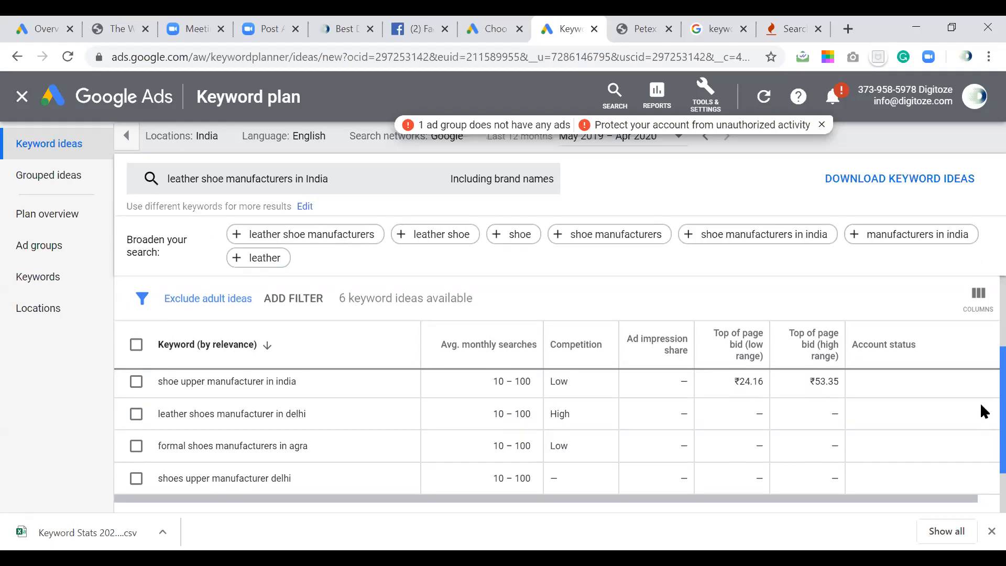
pyautogui.scroll(2, 584, 440)
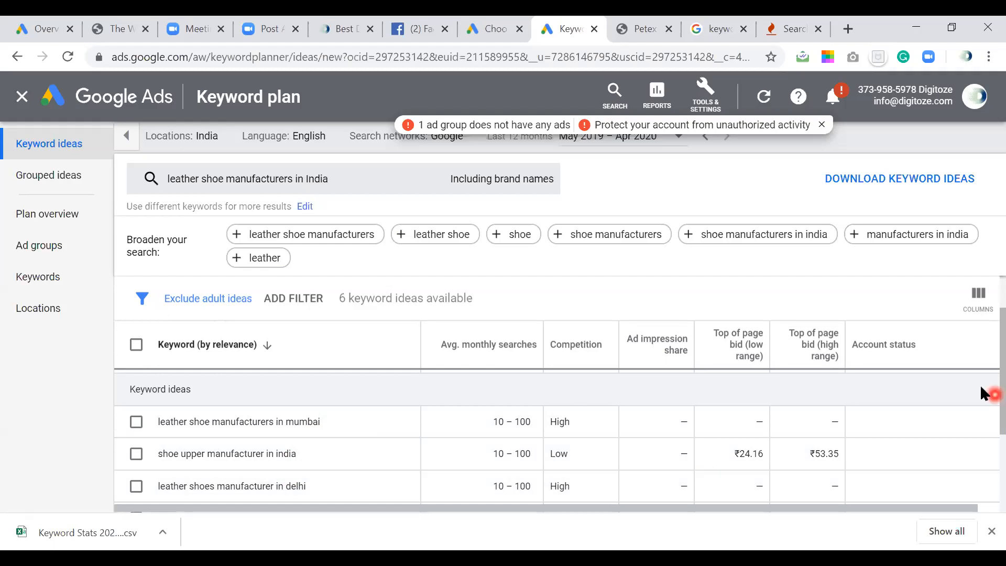
pyautogui.scroll(-1, 981, 417)
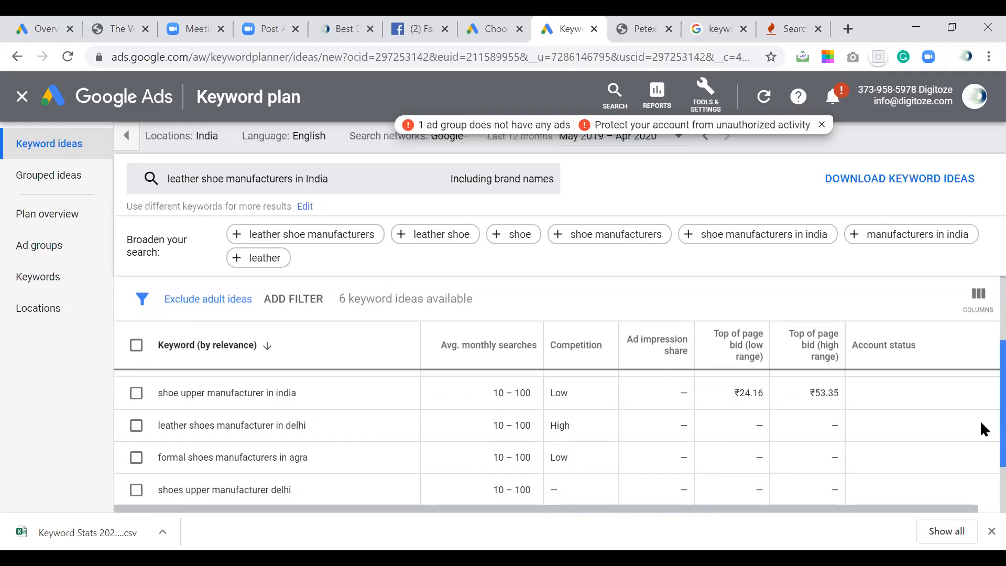
pyautogui.moveTo(982, 409); pyautogui.dragTo(981, 341)
pyautogui.scroll(2, 981, 341)
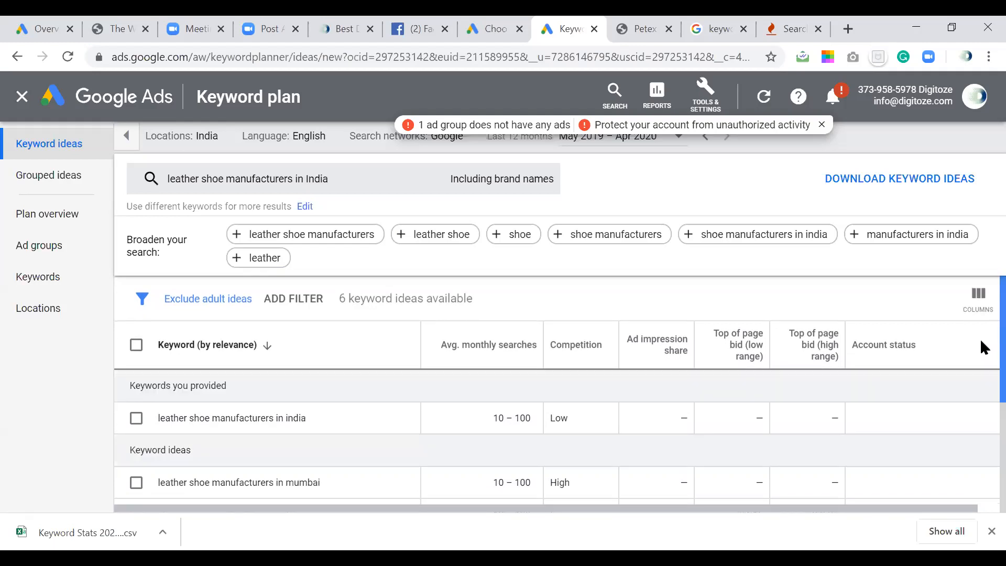
# - Broaden the search with the suggested keyword shoe manufacturers, get the results and look through the keyword ideas
pyautogui.click(619, 241)
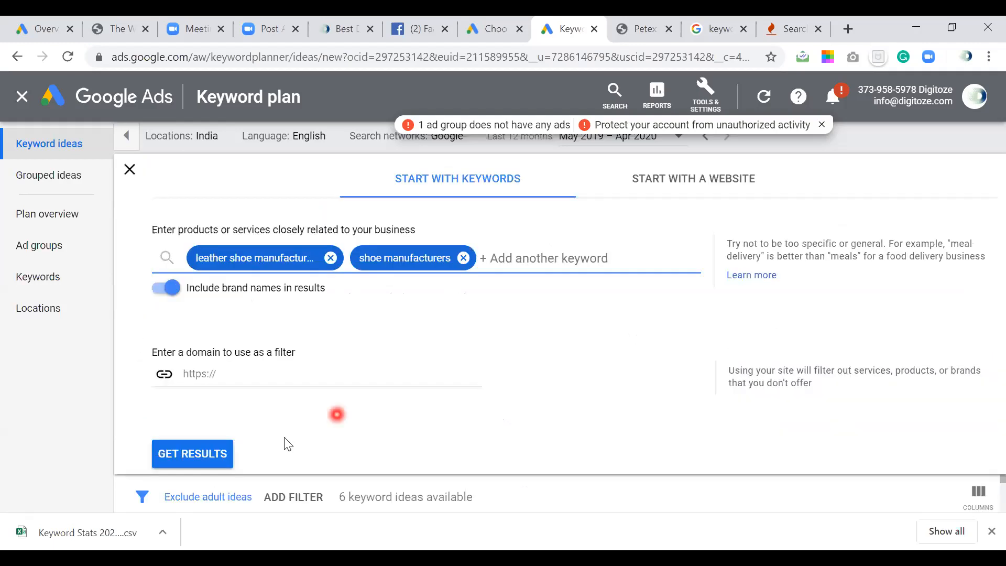
pyautogui.click(206, 456)
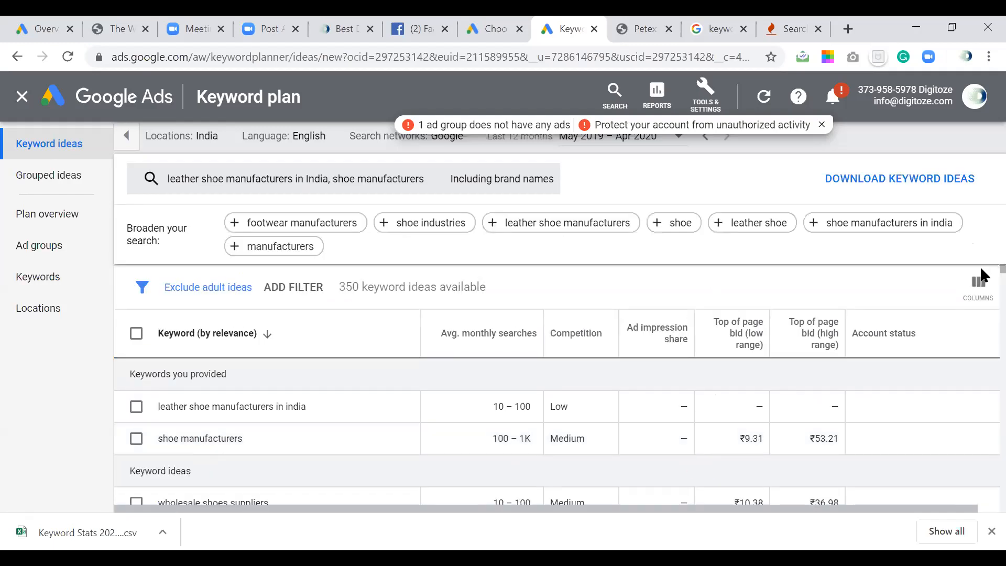
pyautogui.scroll(-3, 981, 283)
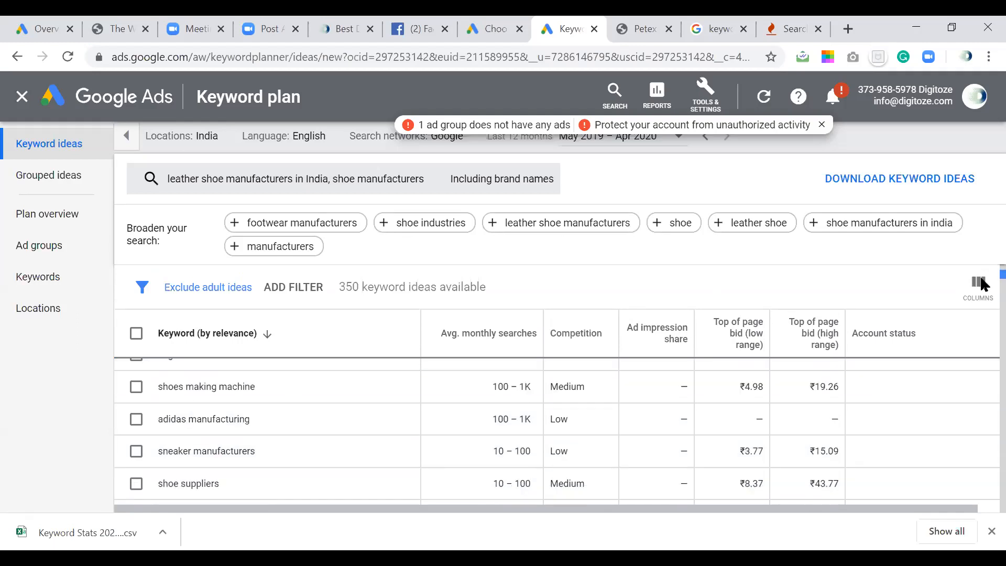
pyautogui.scroll(-2, 982, 283)
pyautogui.scroll(-2, 983, 287)
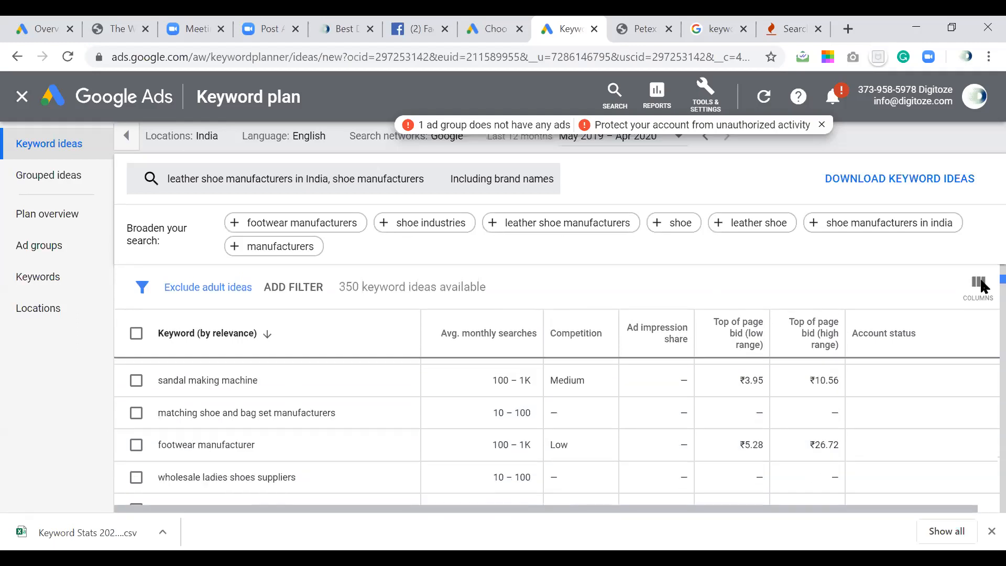
pyautogui.scroll(-1, 983, 285)
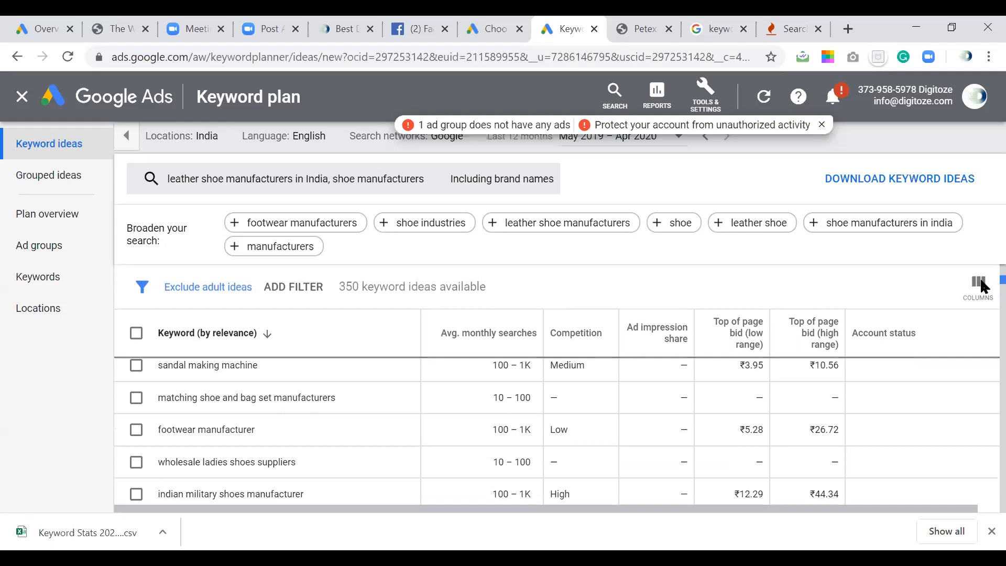
pyautogui.click(829, 232)
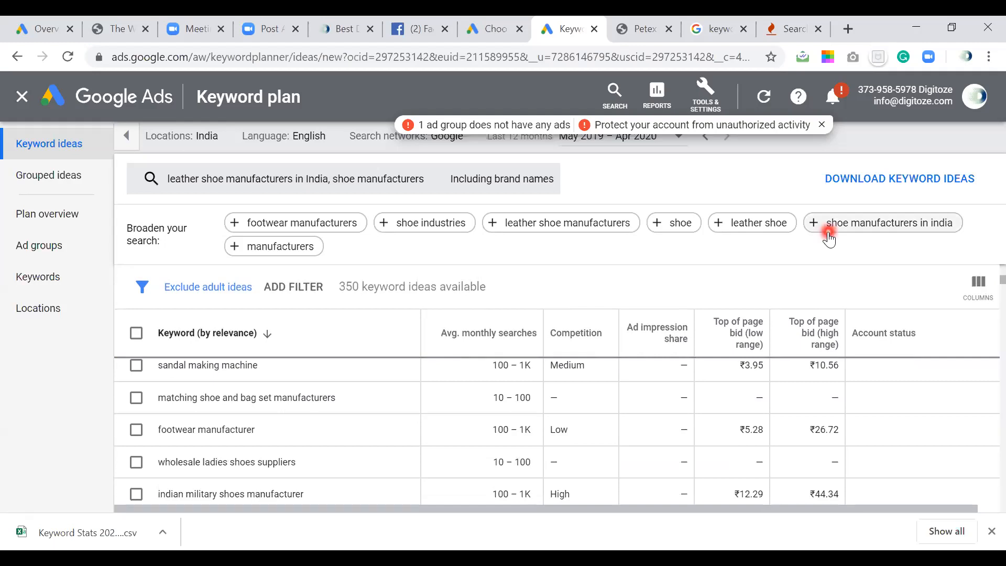
# - Search Google in a new browser tab for shoes manufacturers in agra
pyautogui.click(848, 30)
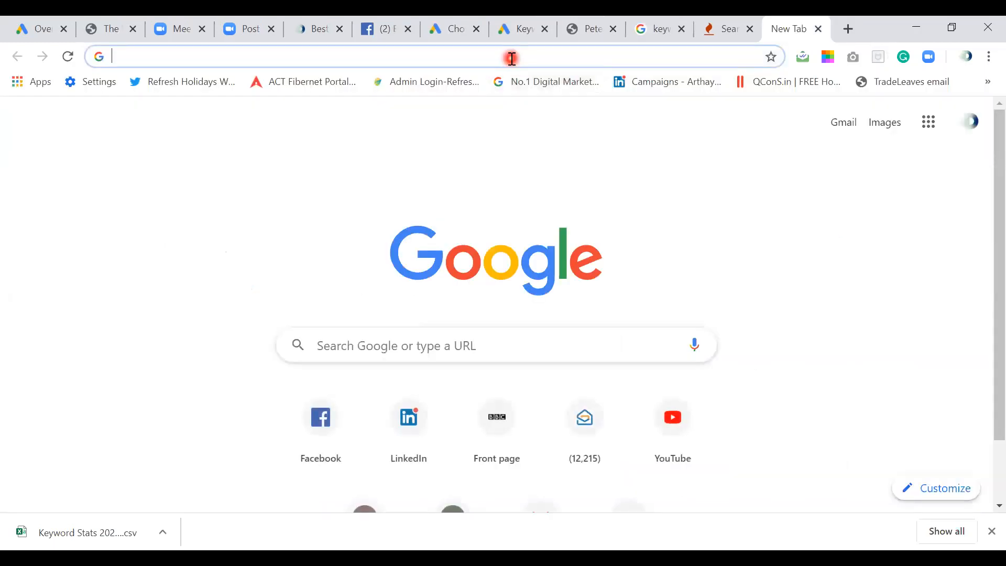
pyautogui.write('sh')
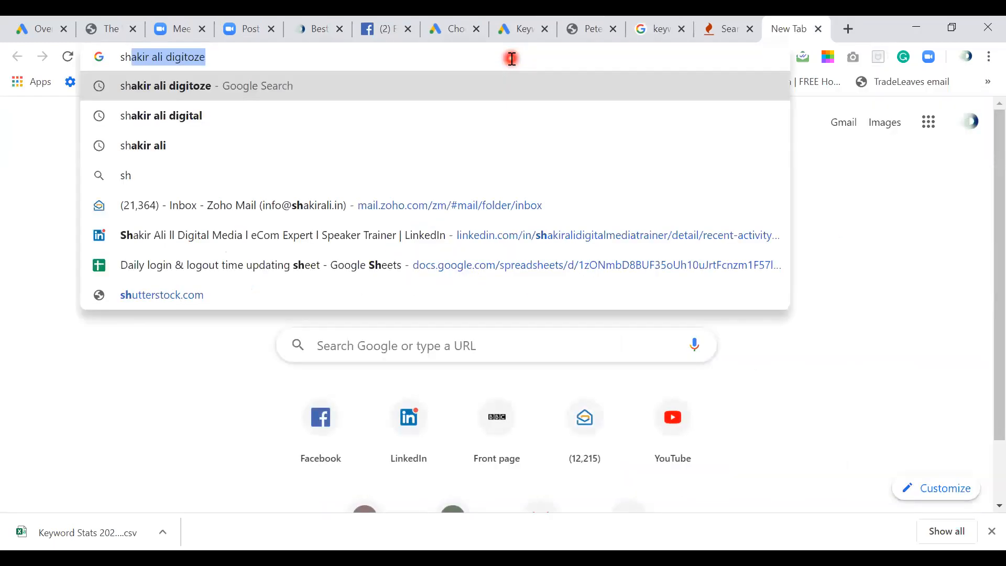
pyautogui.write('oes ma')
pyautogui.write('nufact')
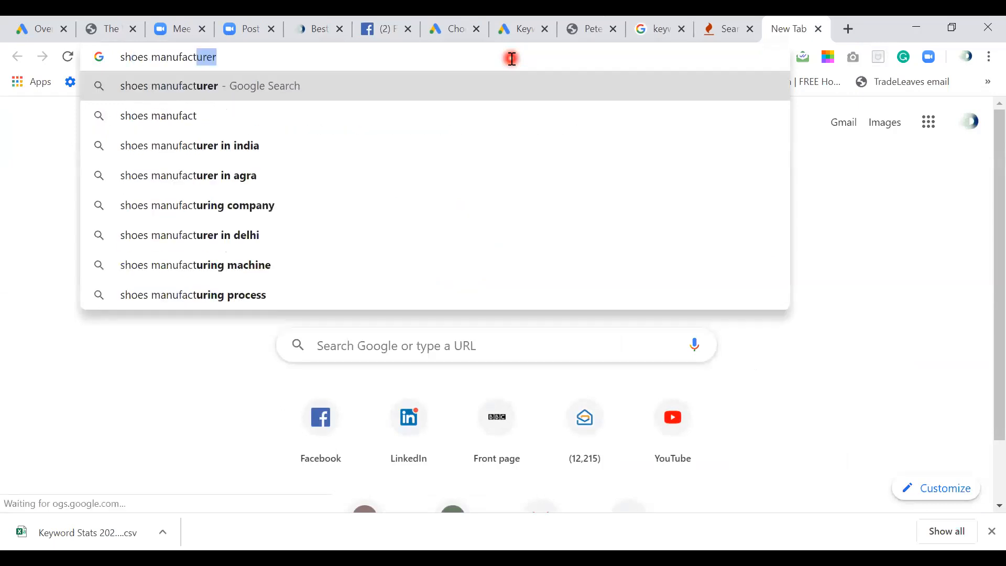
pyautogui.write('urers in ')
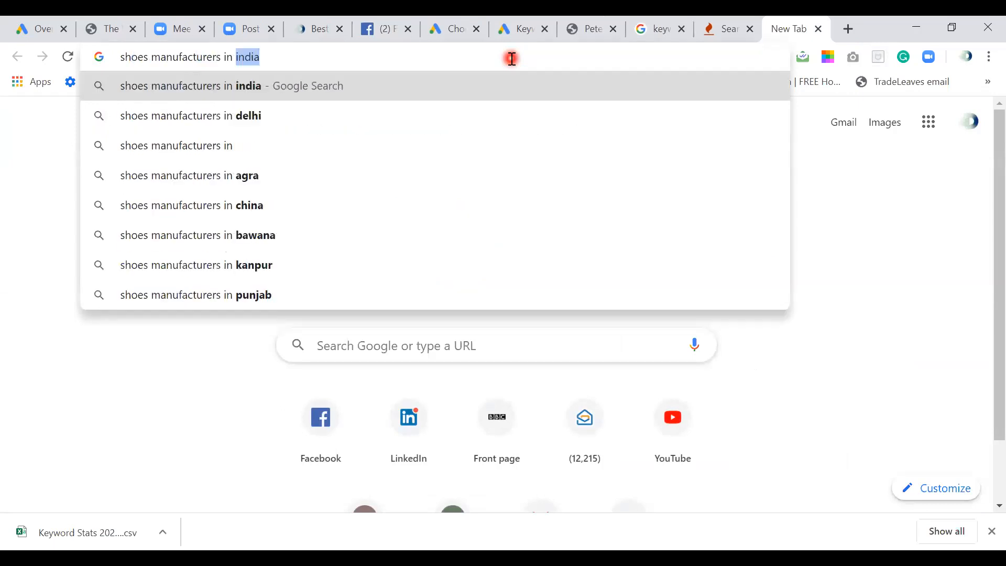
pyautogui.write('a')
pyautogui.write('gra')
pyautogui.press('Return')
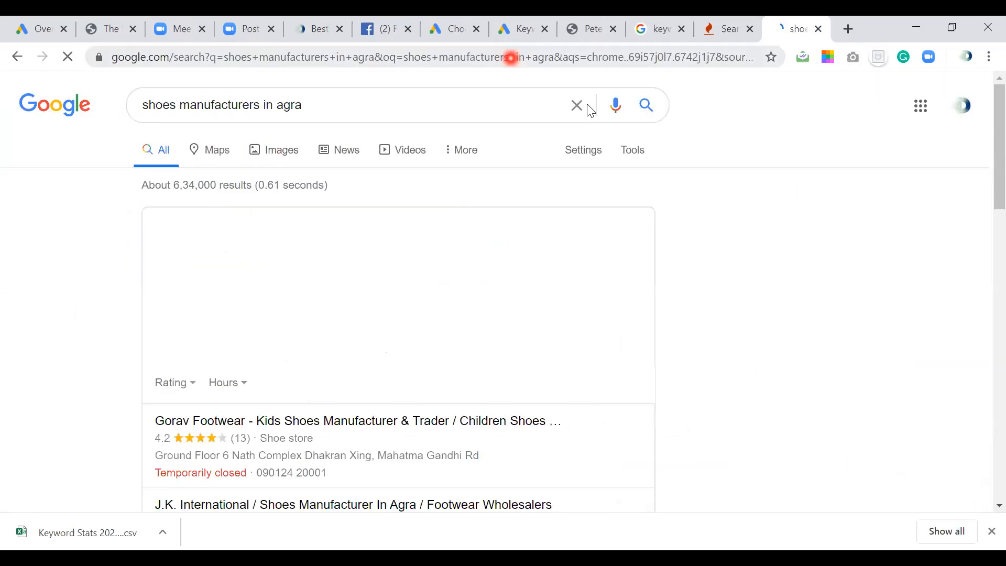
# - Examine the Google results for shoe manufacturers in Agra, including the local business listings, videos and directory pages
pyautogui.scroll(-2, 980, 158)
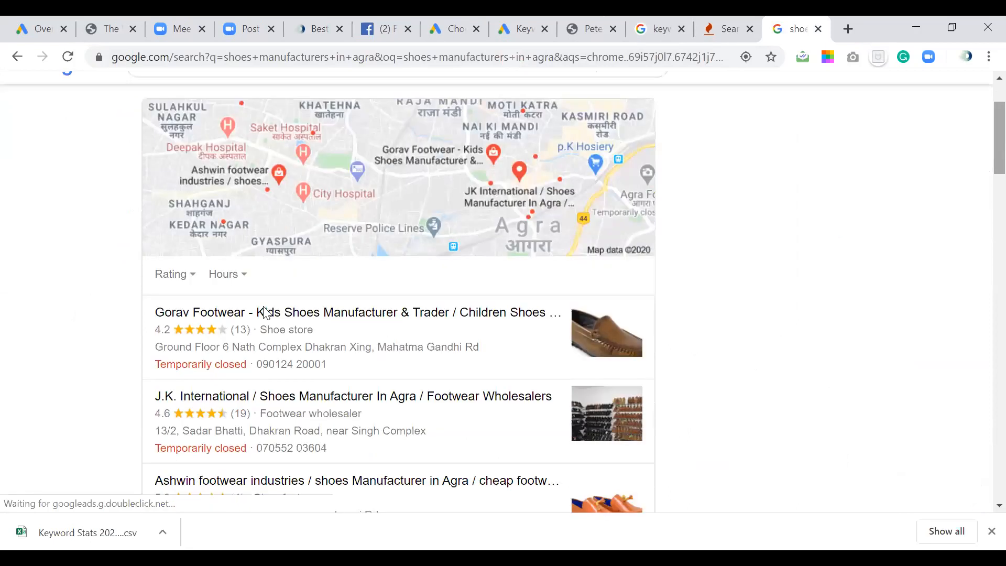
pyautogui.click(309, 447)
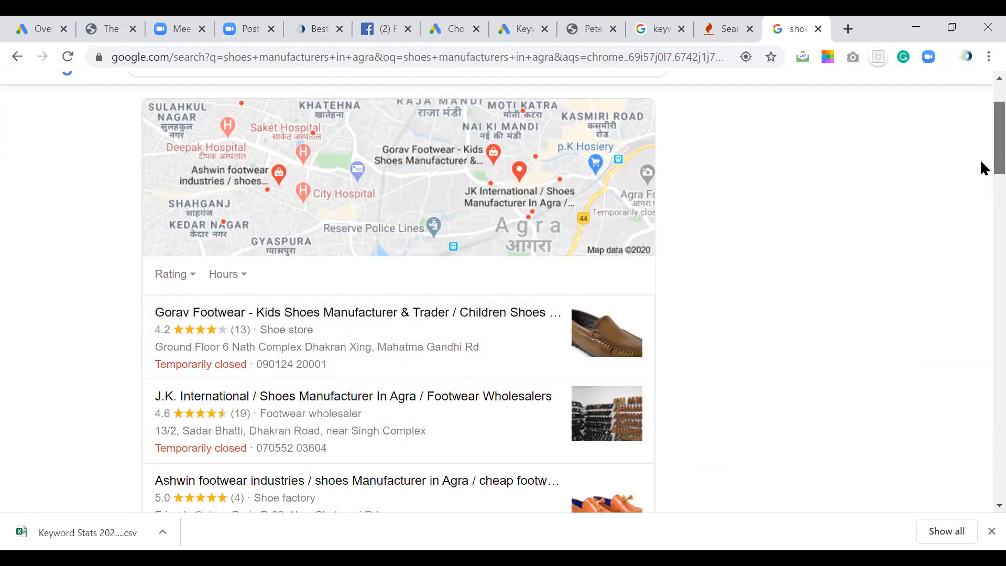
pyautogui.scroll(-3, 981, 176)
pyautogui.scroll(-2, 982, 214)
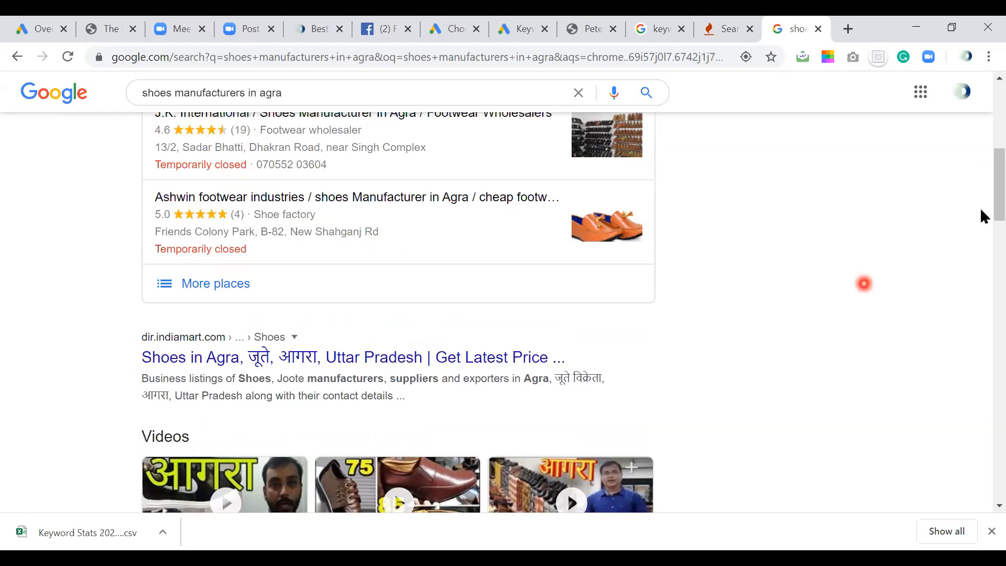
pyautogui.scroll(-3, 982, 241)
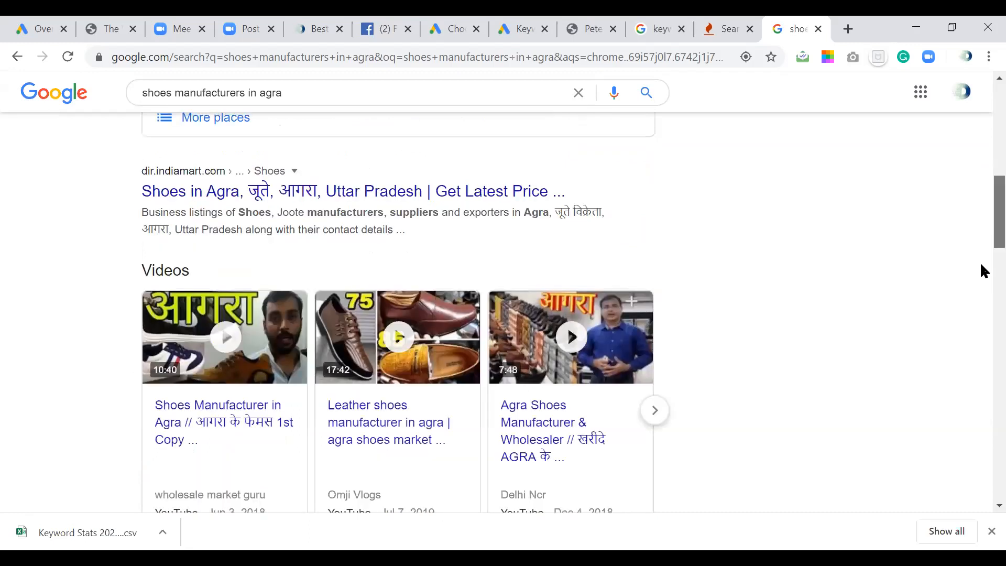
pyautogui.scroll(-4, 982, 265)
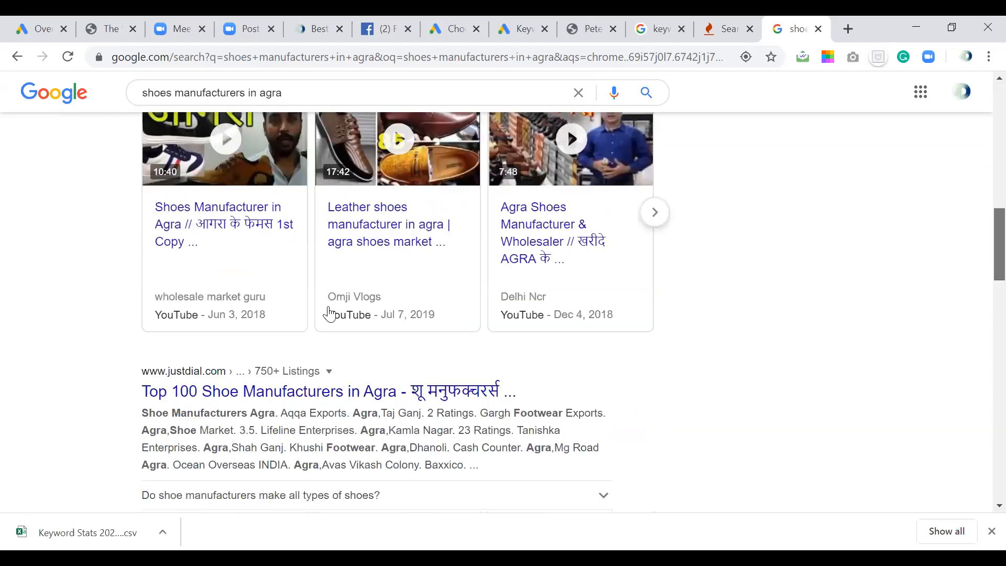
pyautogui.scroll(1, 577, 312)
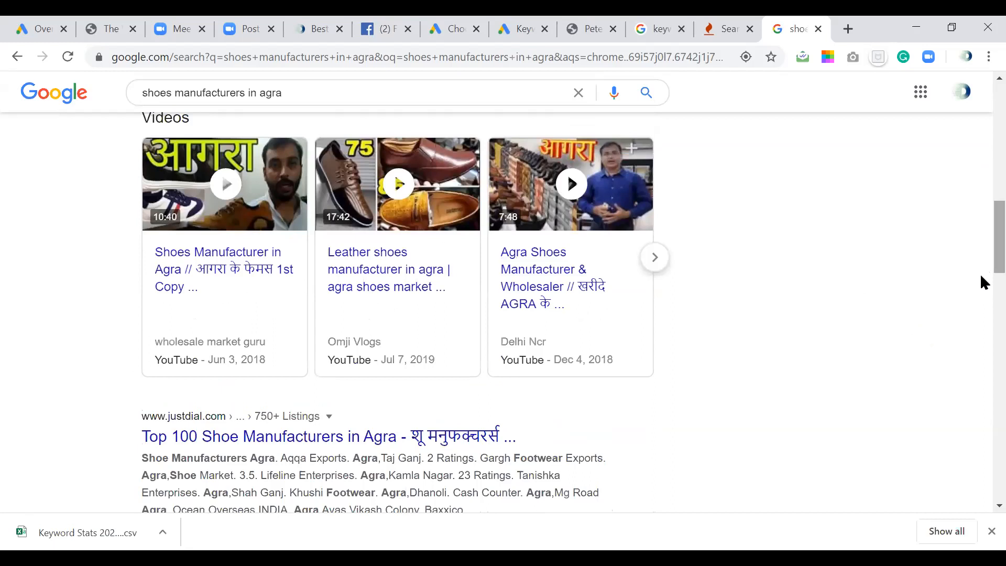
pyautogui.scroll(-2, 980, 293)
pyautogui.scroll(-4, 980, 306)
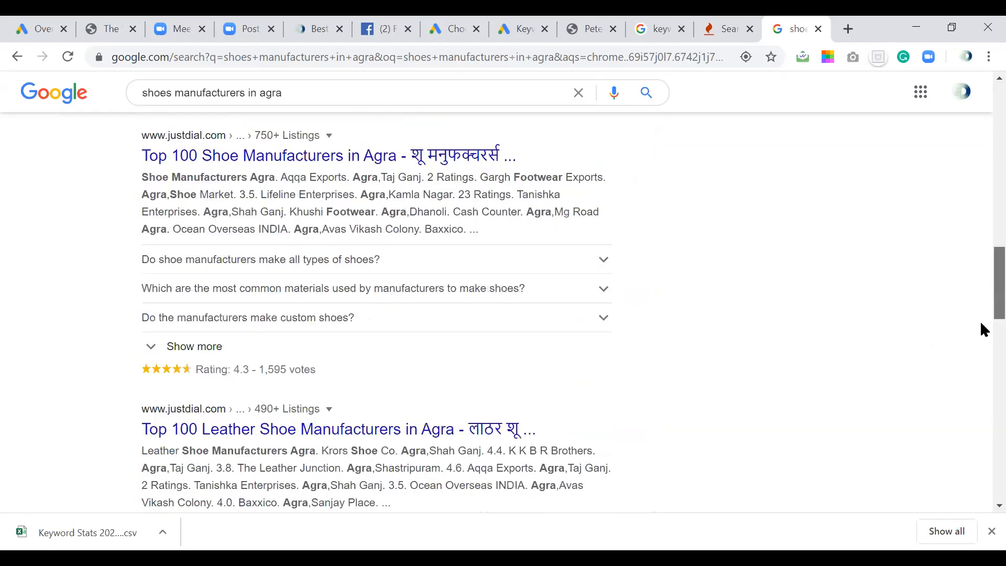
# - Find the MMK Enterprises sports shoes result for Agra and highlight its title and its description
pyautogui.scroll(-3, 981, 342)
pyautogui.scroll(-1, 982, 346)
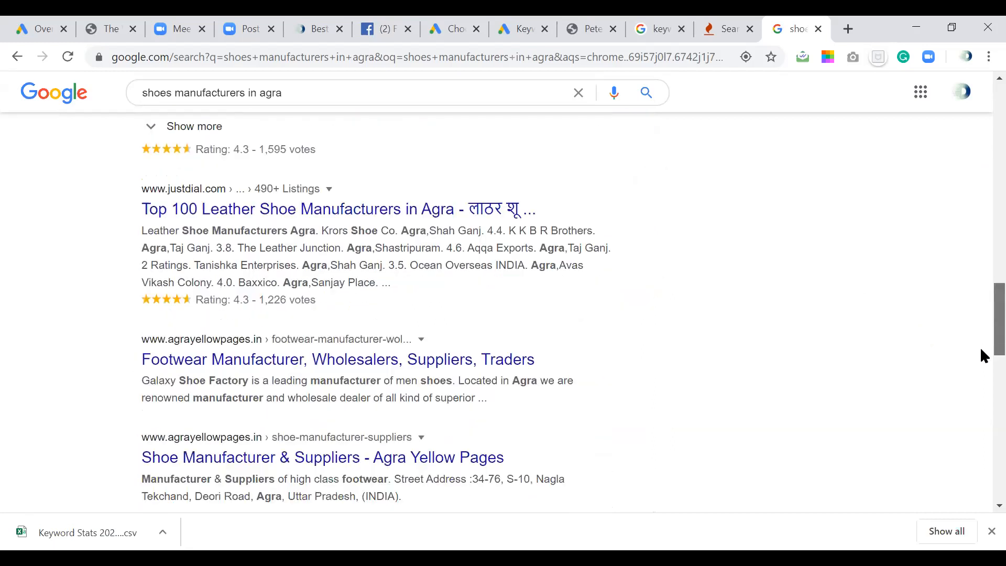
pyautogui.scroll(-1, 984, 356)
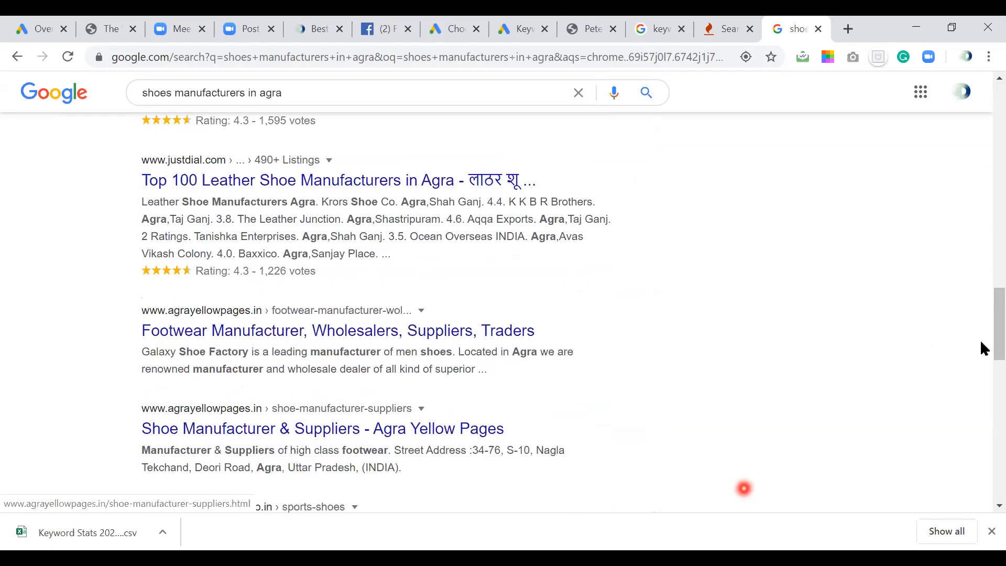
pyautogui.scroll(-3, 982, 370)
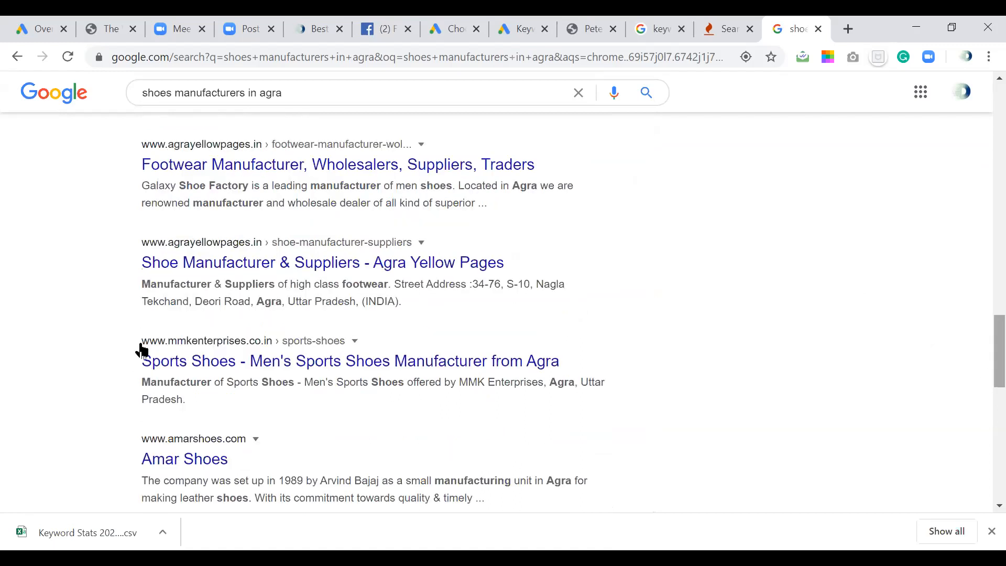
pyautogui.click(185, 342)
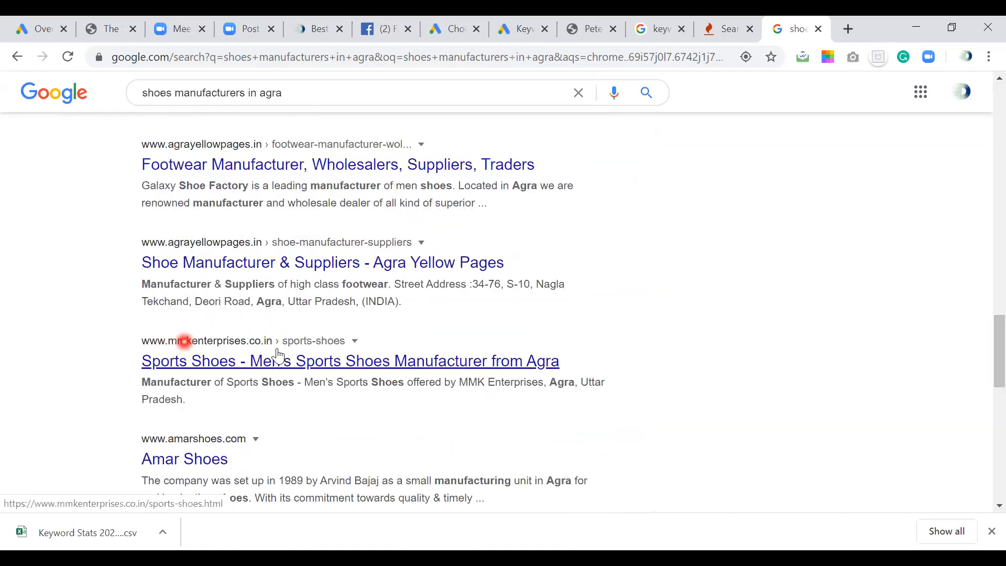
pyautogui.click(133, 383)
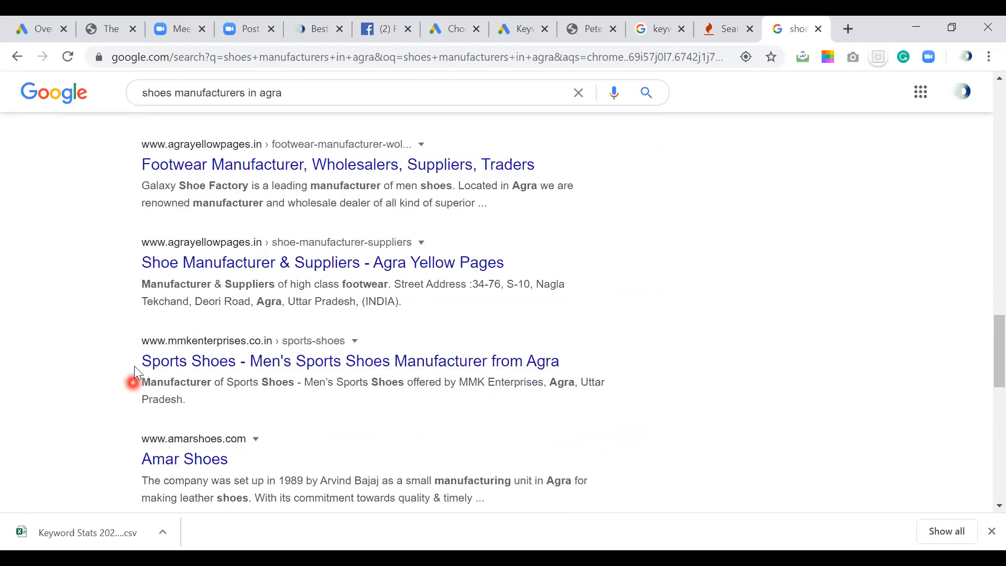
pyautogui.moveTo(133, 359); pyautogui.dragTo(247, 358)
pyautogui.moveTo(409, 359); pyautogui.dragTo(571, 361)
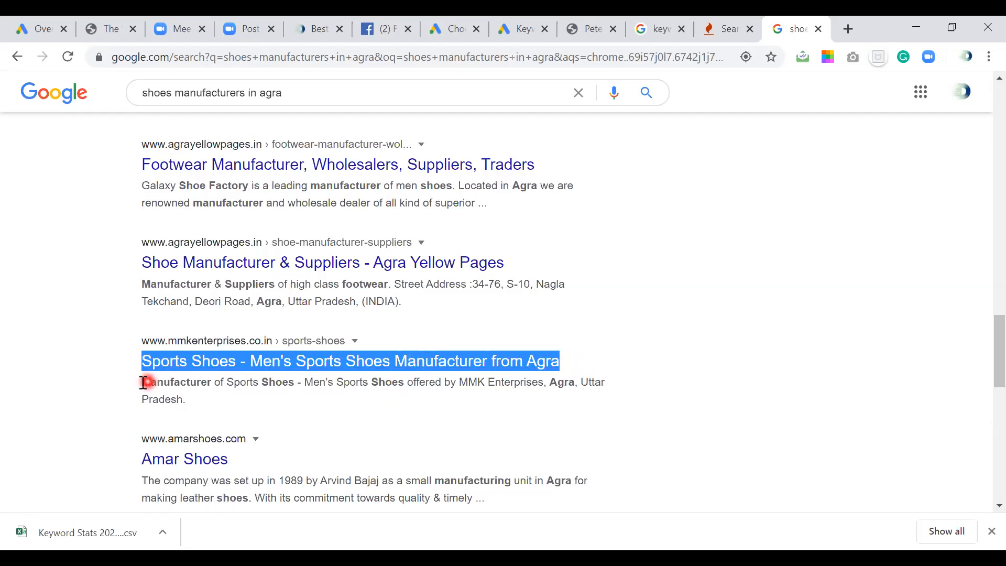
pyautogui.tripleClick(198, 399)
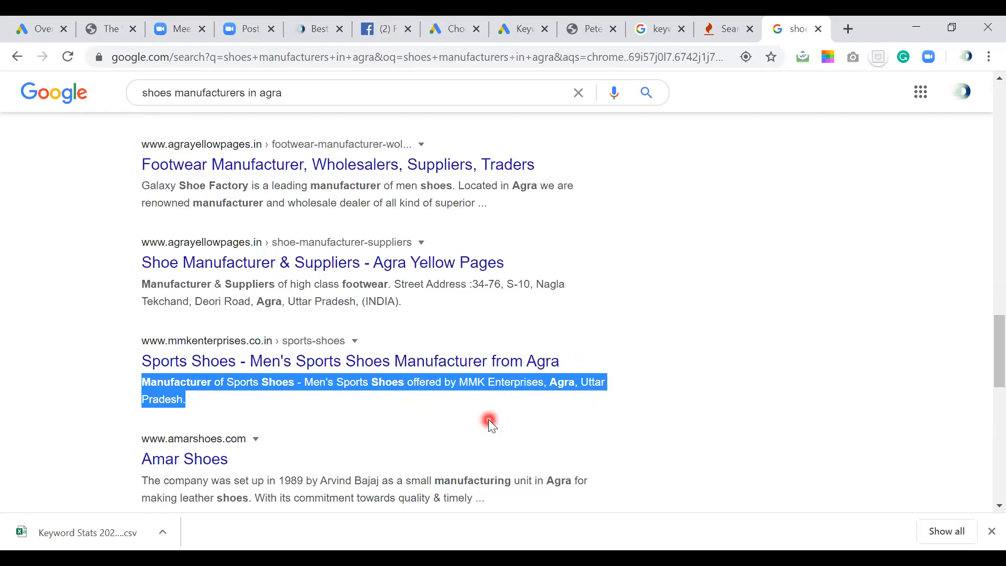
# - Highlight the full description of the Amar Shoes result
pyautogui.scroll(-1, 489, 419)
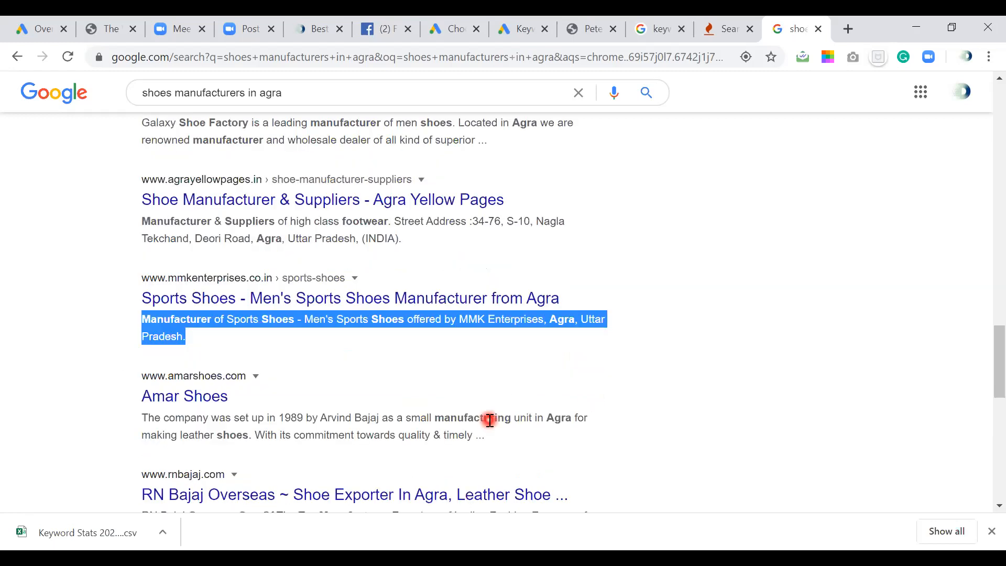
pyautogui.scroll(-1, 489, 420)
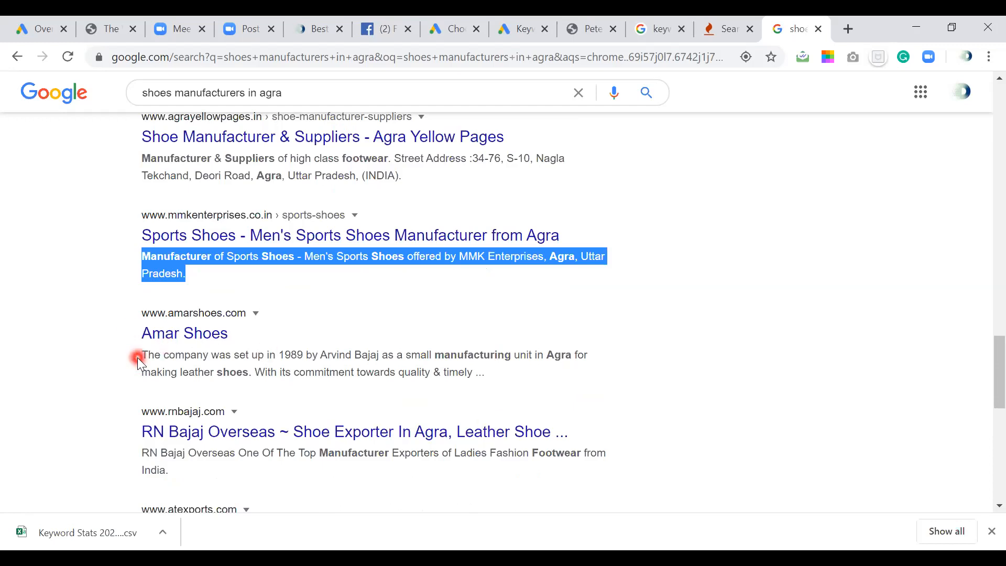
pyautogui.moveTo(137, 358); pyautogui.dragTo(224, 370)
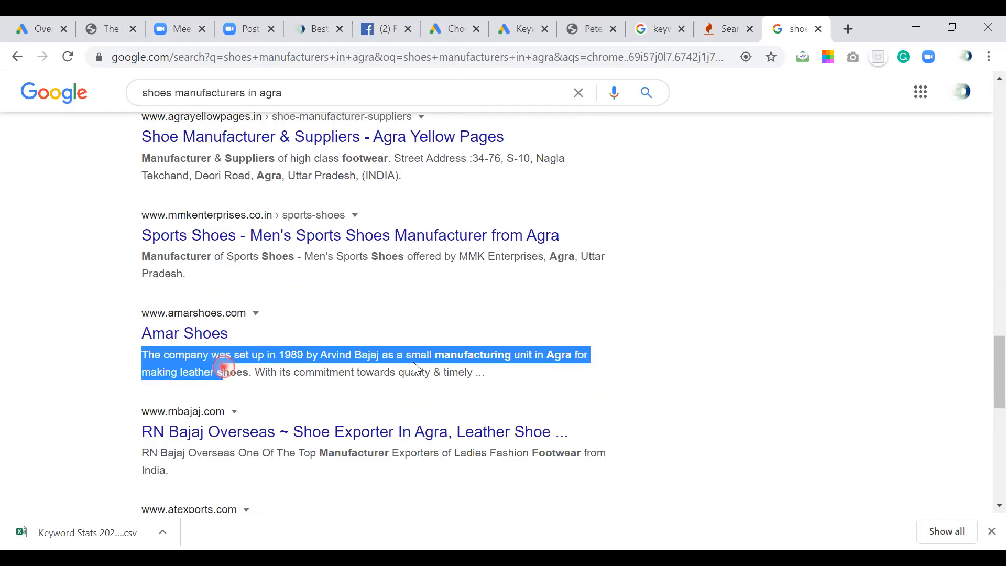
pyautogui.moveTo(493, 382); pyautogui.dragTo(489, 375)
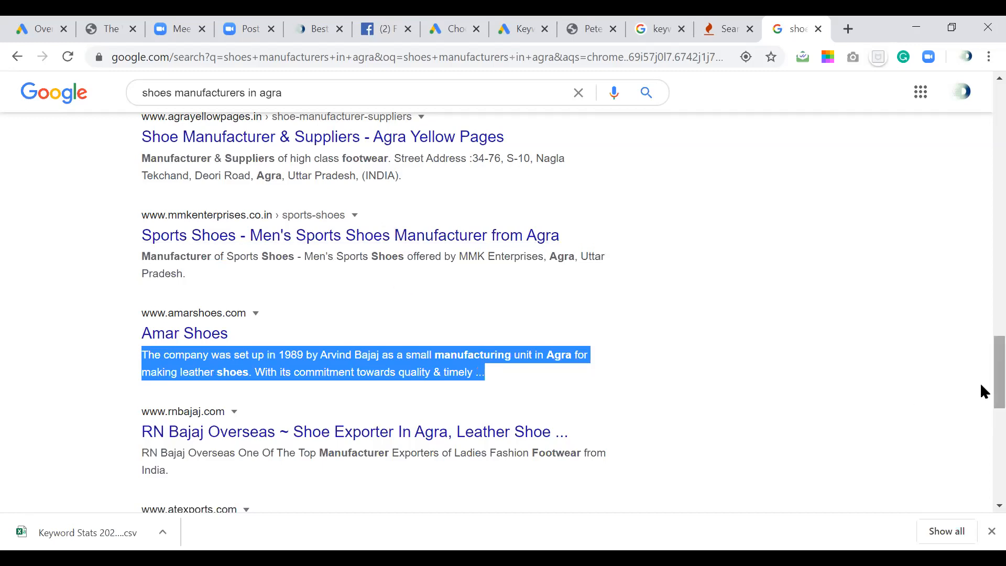
# - Highlight the RN Bajaj Overseas and A.T. Exports descriptions and look over the places and related searches that follow
pyautogui.scroll(-2, 981, 404)
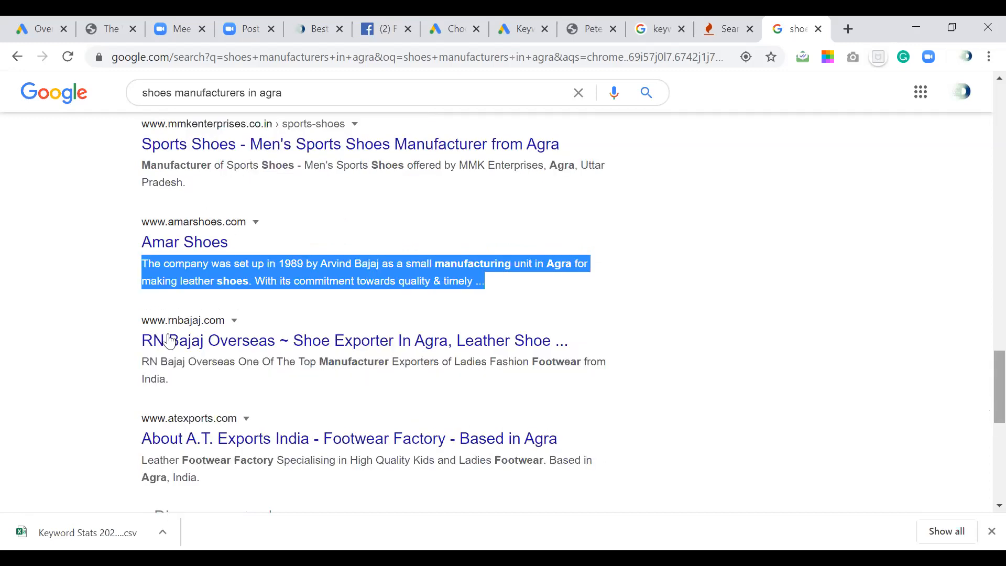
pyautogui.moveTo(168, 336); pyautogui.dragTo(169, 402)
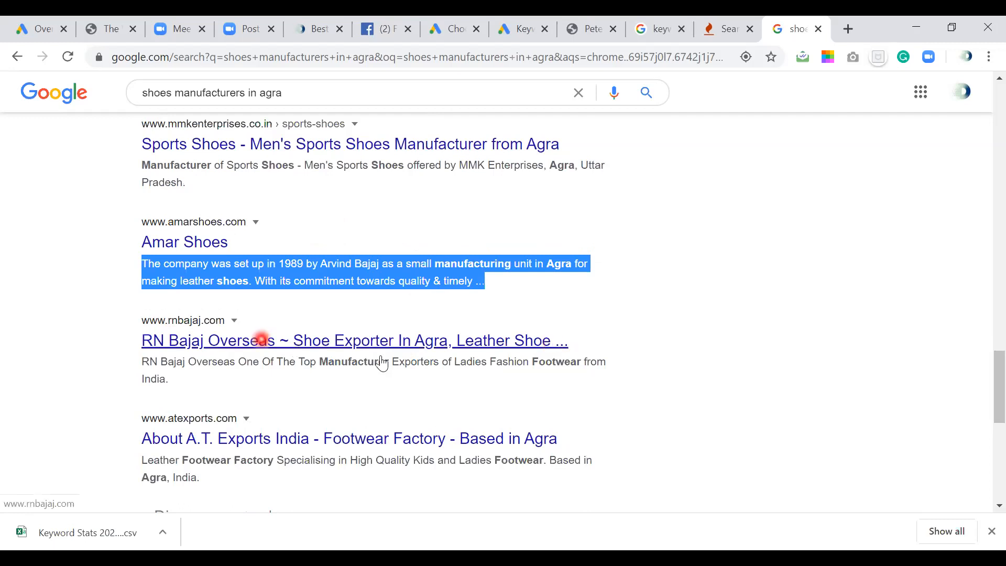
pyautogui.click(144, 363)
pyautogui.keyDown('shift'); pyautogui.click(179, 377); pyautogui.keyUp('shift')
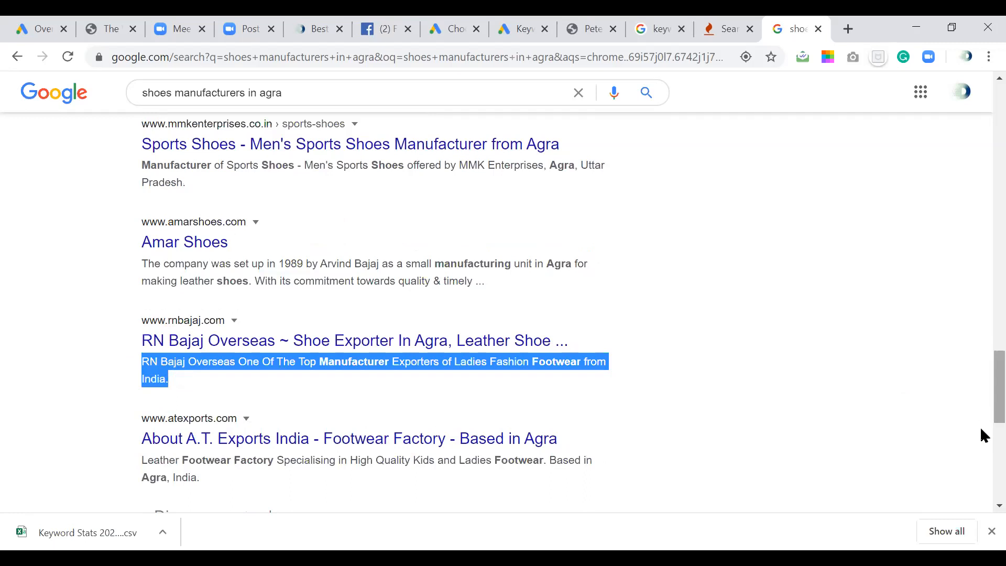
pyautogui.scroll(-2, 983, 436)
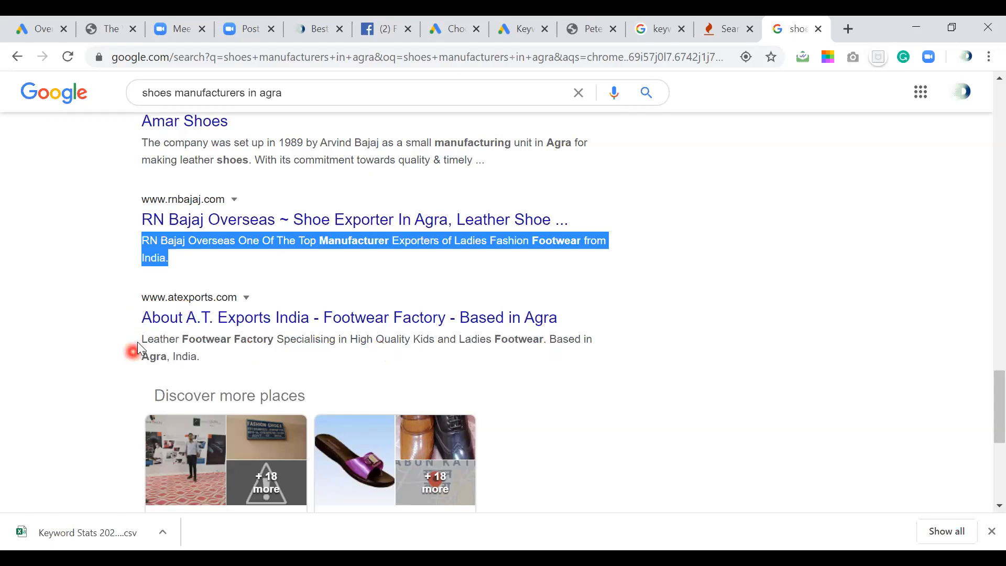
pyautogui.moveTo(137, 343); pyautogui.dragTo(179, 354)
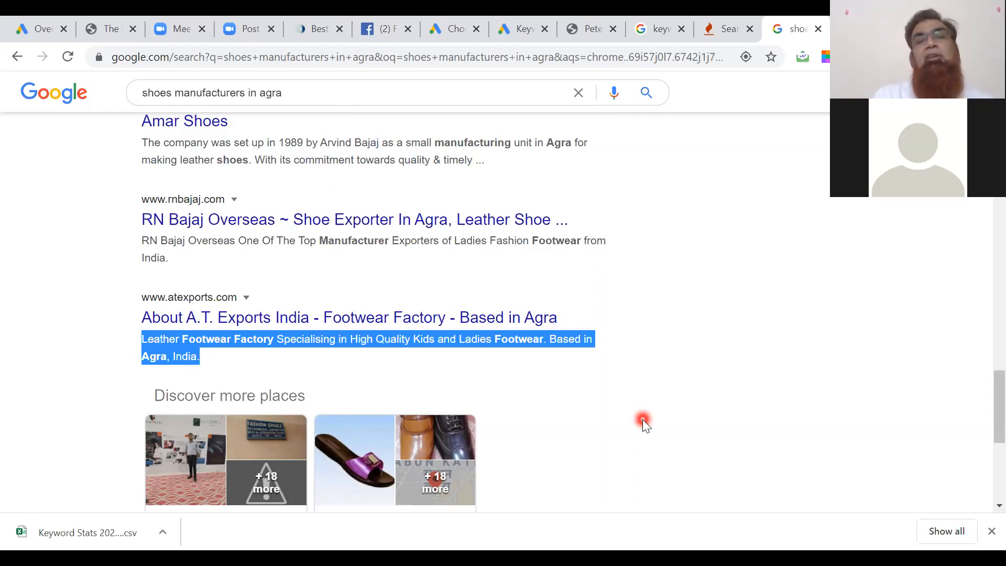
pyautogui.scroll(-1, 643, 423)
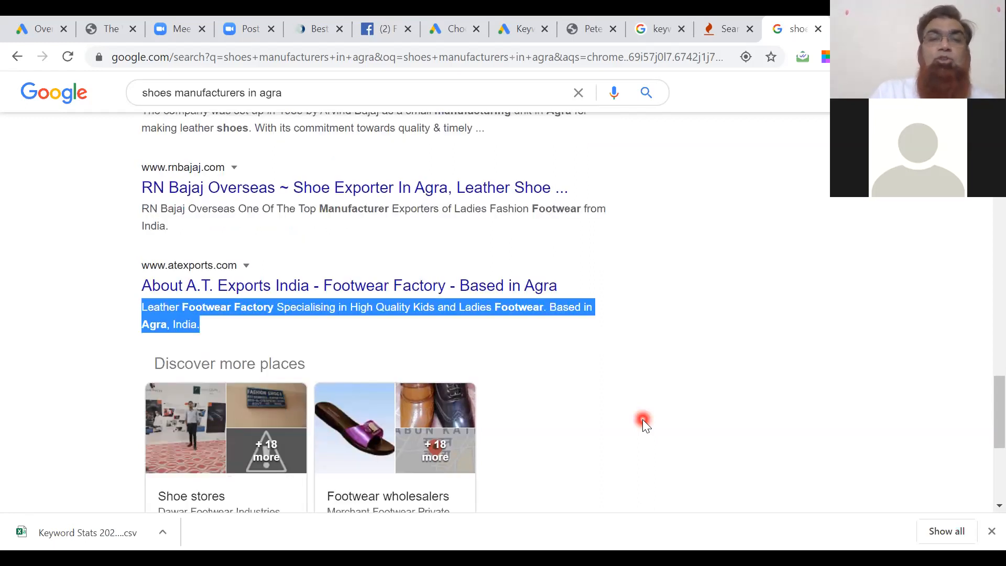
pyautogui.scroll(-2, 643, 422)
pyautogui.scroll(-1, 644, 422)
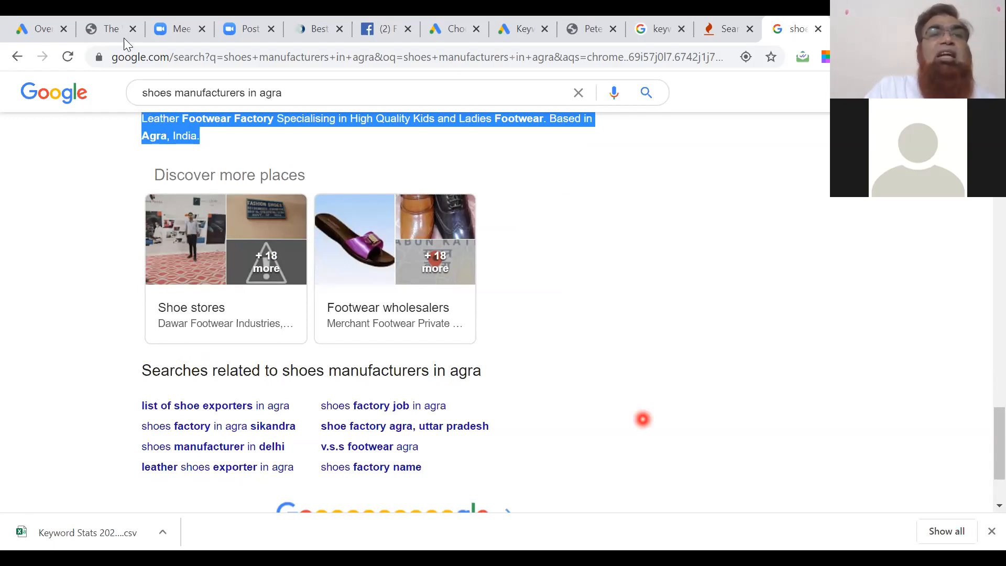
# - Copy the web address of The Western Ghats International School's open website
pyautogui.click(111, 28)
pyautogui.click(184, 59)
pyautogui.hotkey('ctrl', 'c')
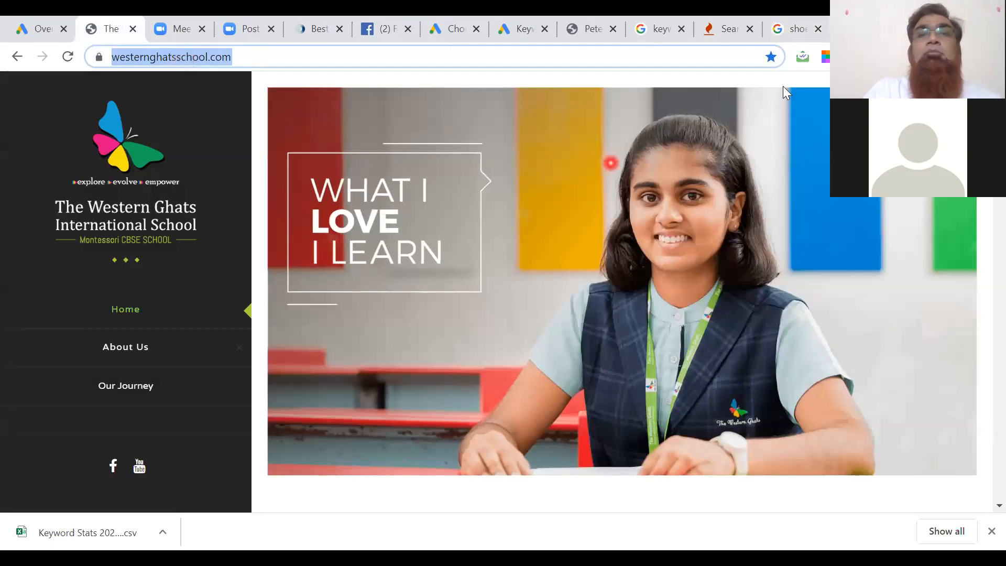
pyautogui.click(517, 32)
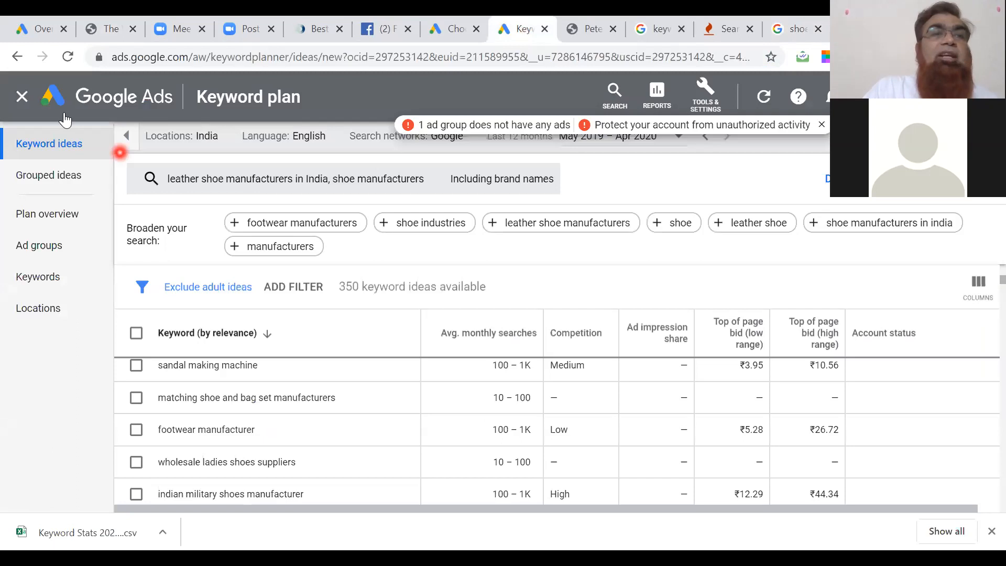
pyautogui.click(16, 61)
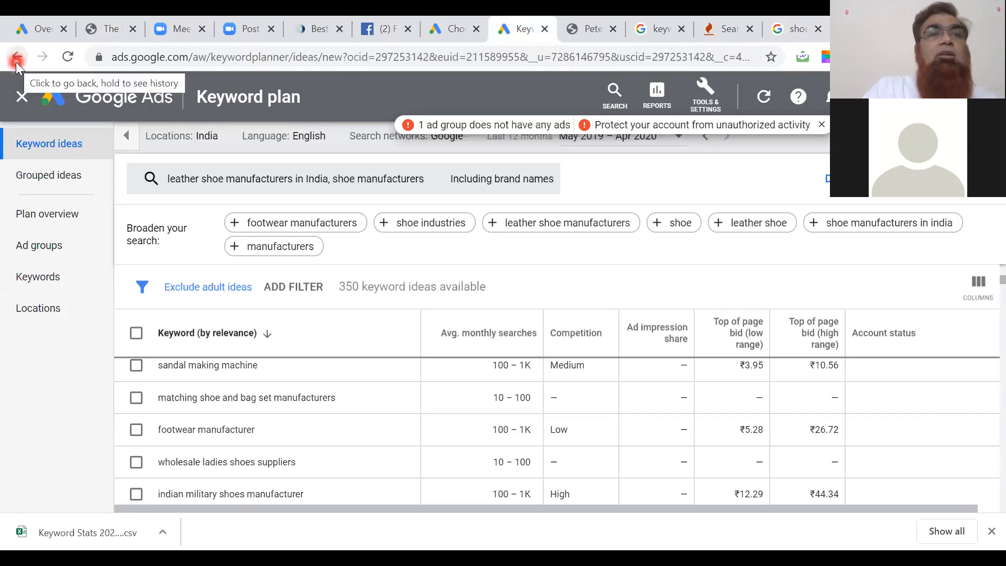
pyautogui.click(16, 58)
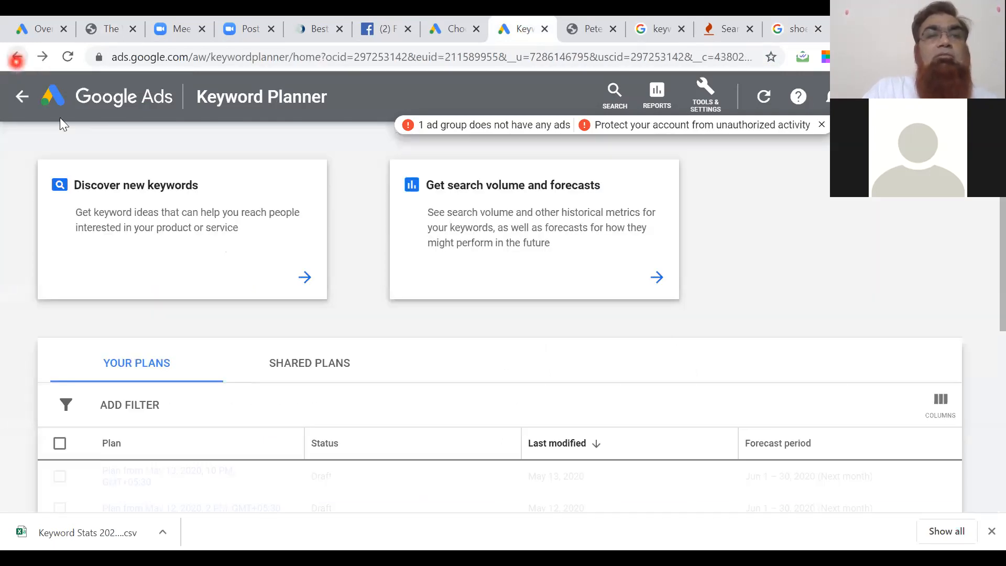
pyautogui.click(182, 225)
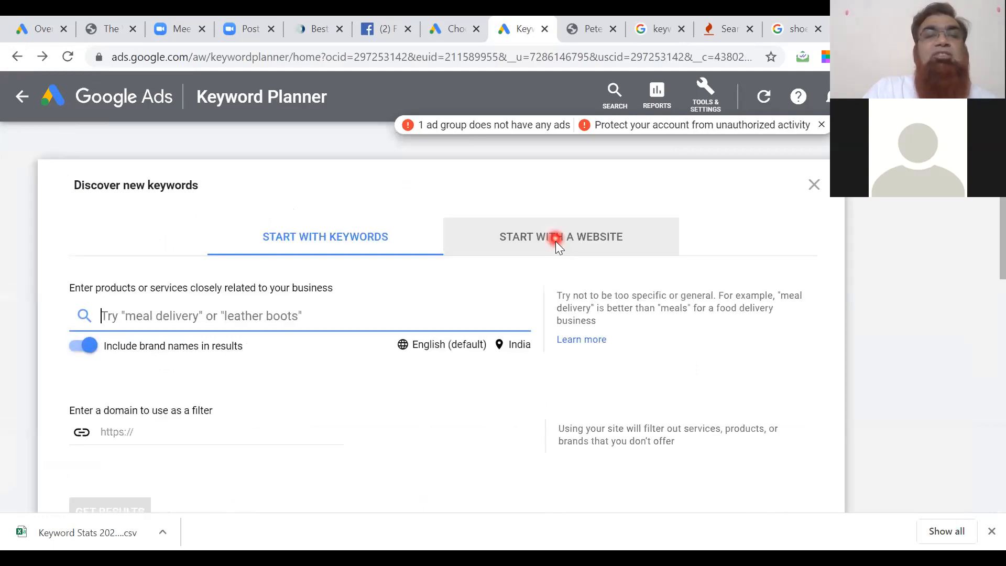
pyautogui.click(558, 247)
pyautogui.click(252, 317)
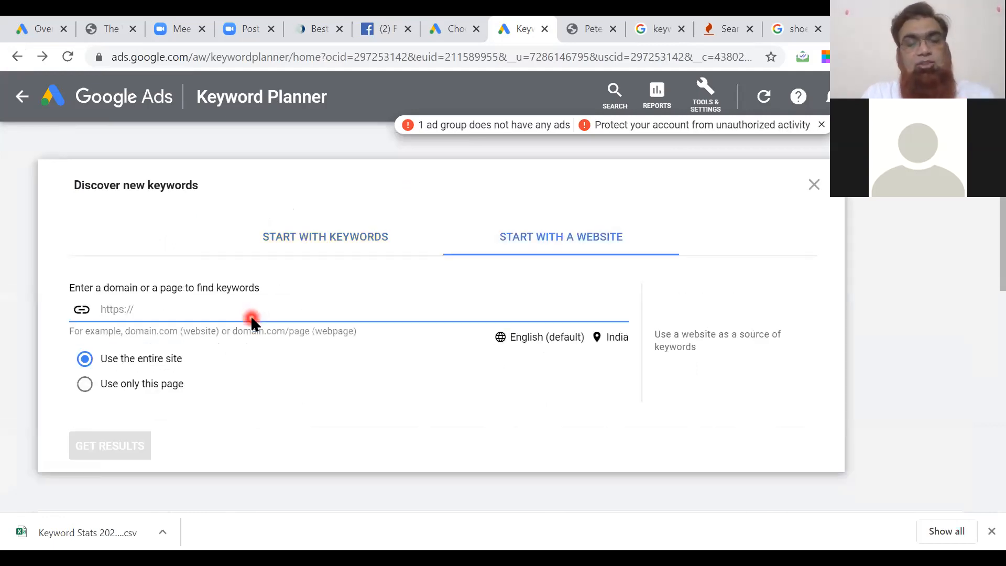
pyautogui.hotkey('ctrl', 'v')
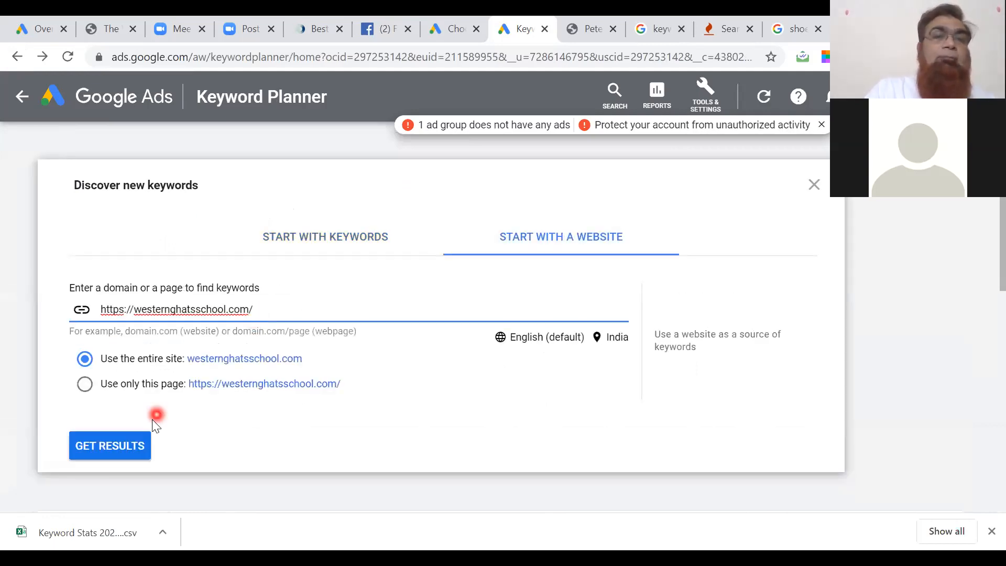
pyautogui.click(108, 454)
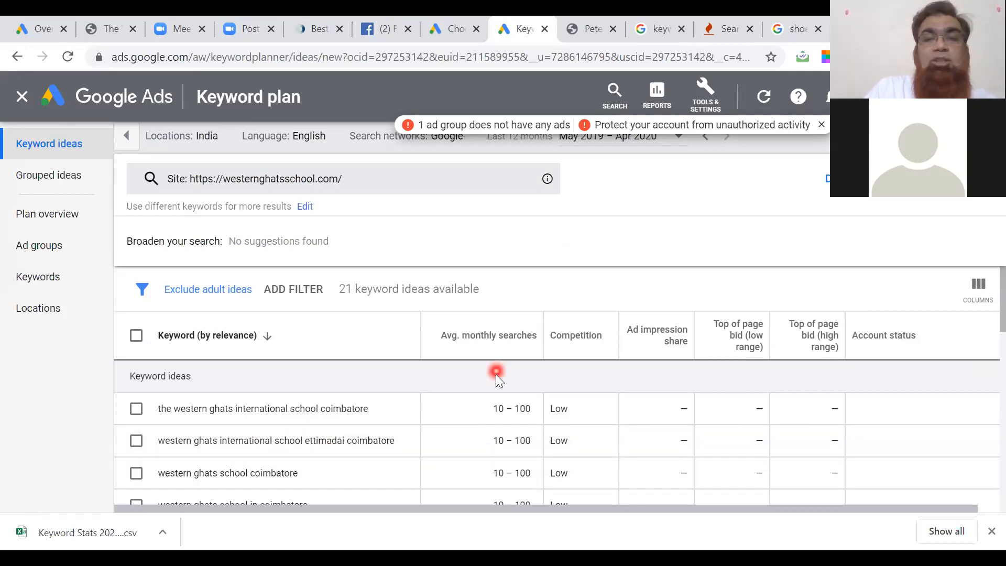
# - Review the keyword ideas for the school website, comparing monthly searches, competition and bids for Montessori, international and CBSE school keywords in Coimbatore
pyautogui.scroll(-1, 497, 375)
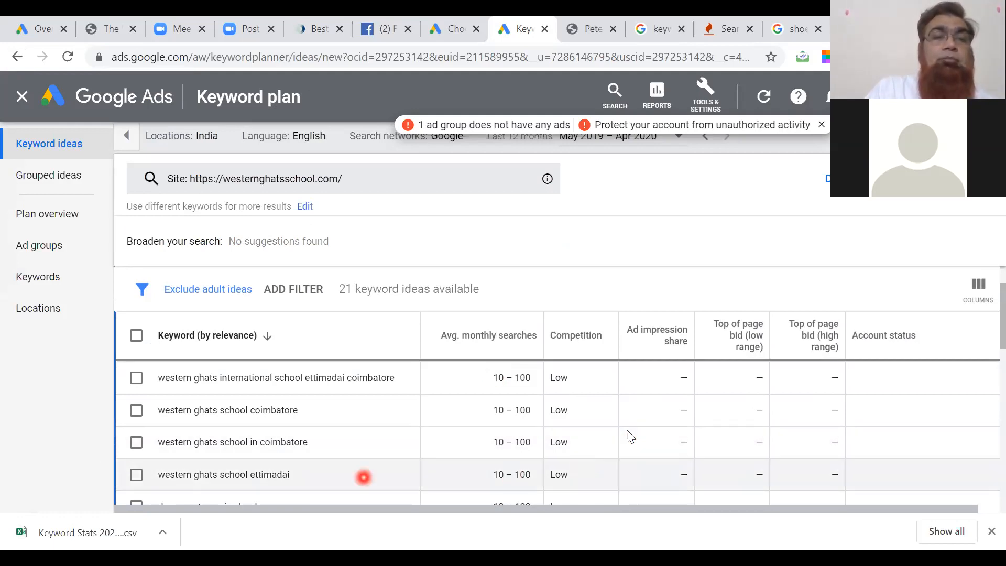
pyautogui.scroll(-1, 631, 436)
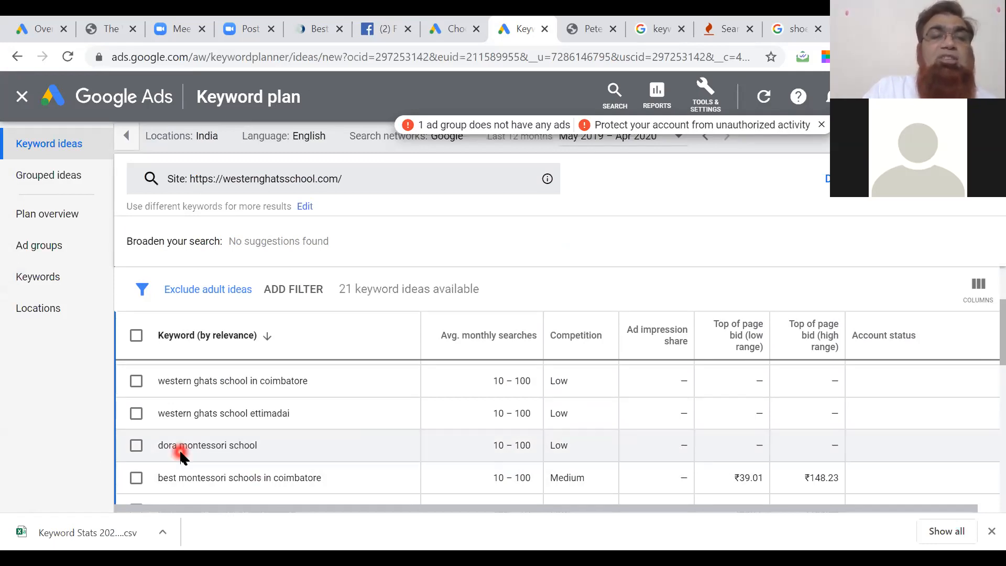
pyautogui.moveTo(179, 447); pyautogui.dragTo(262, 445)
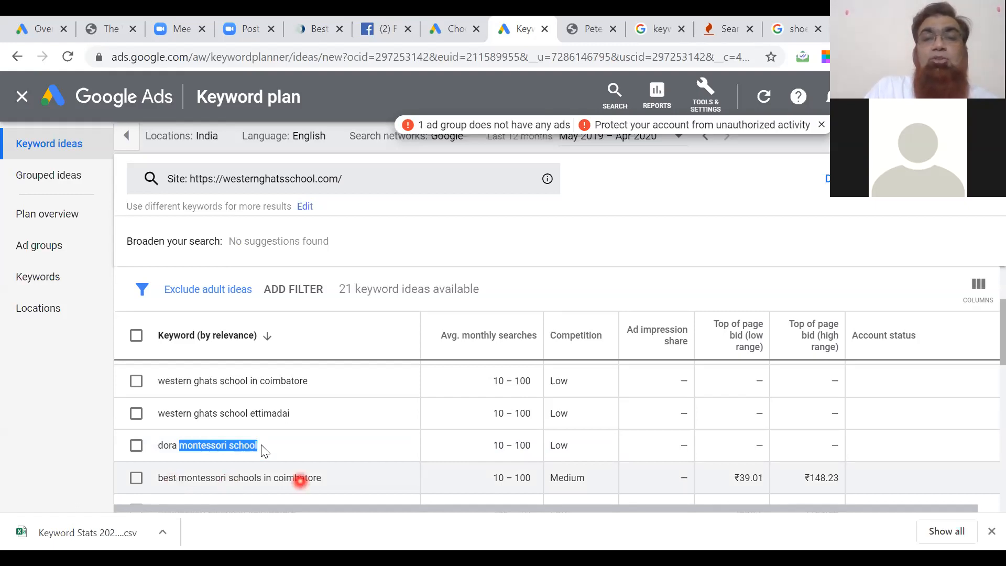
pyautogui.click(300, 480)
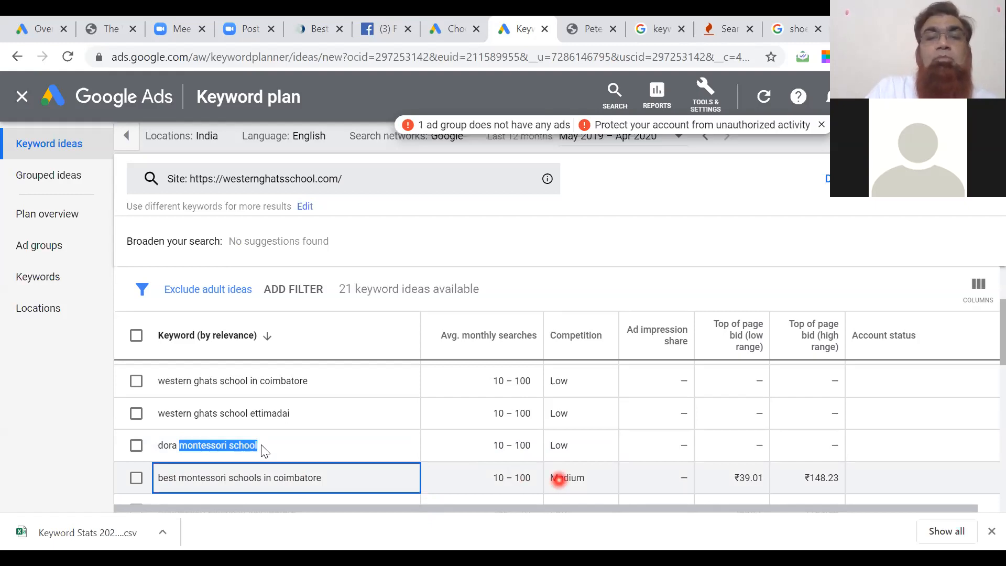
pyautogui.click(559, 478)
pyautogui.scroll(-3, 560, 478)
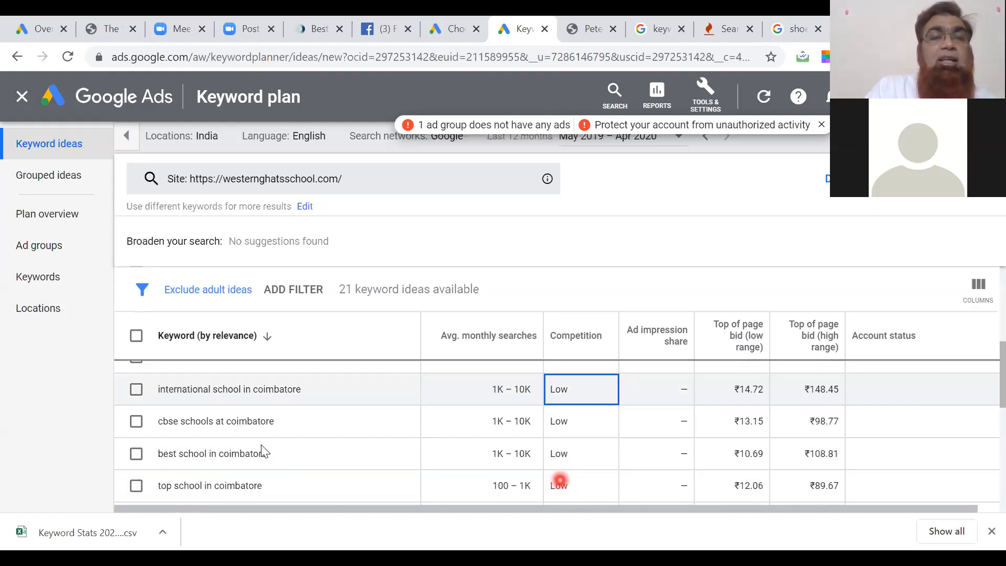
pyautogui.press('Down')
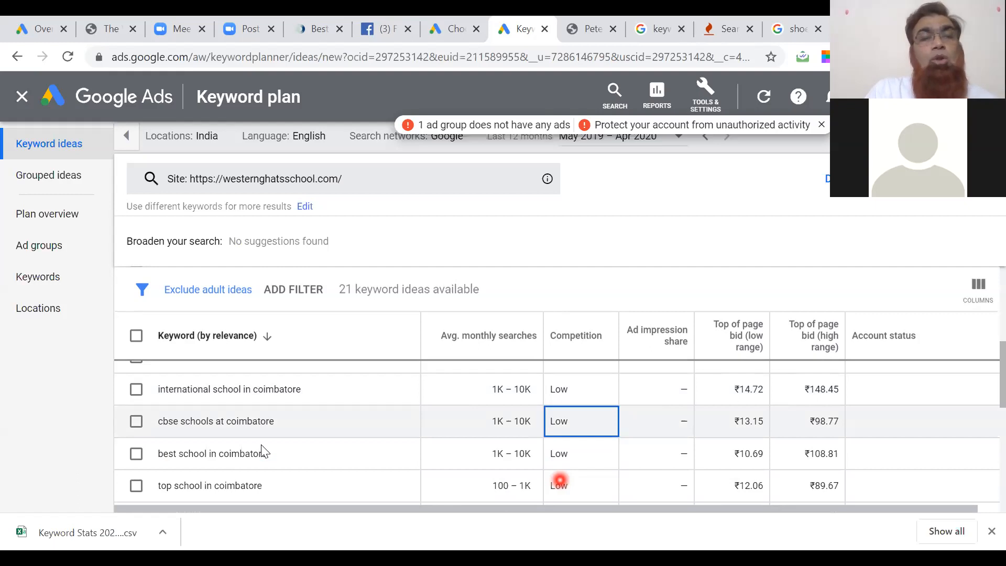
pyautogui.press('Down')
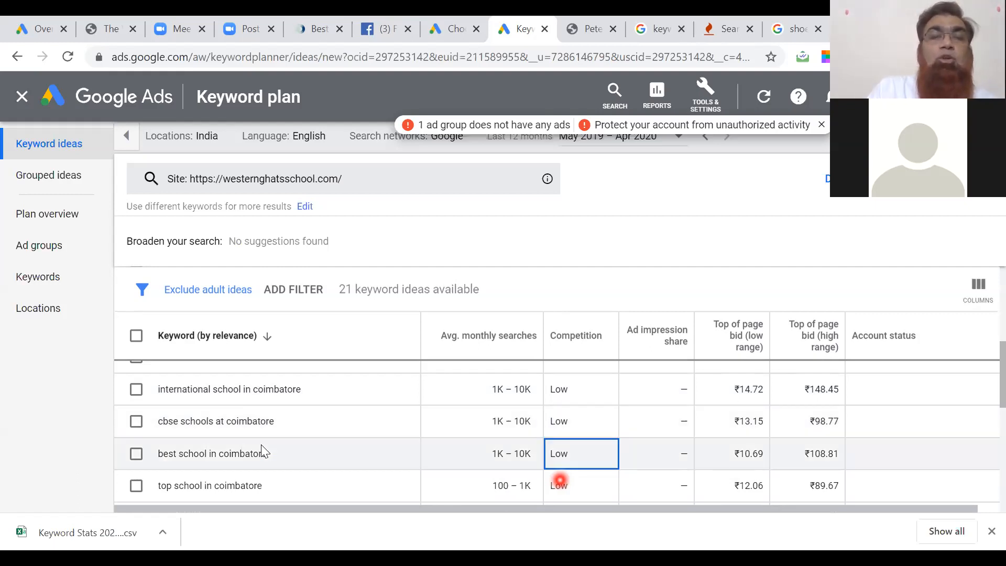
pyautogui.press('Down')
pyautogui.press('Down')
pyautogui.press('Down')
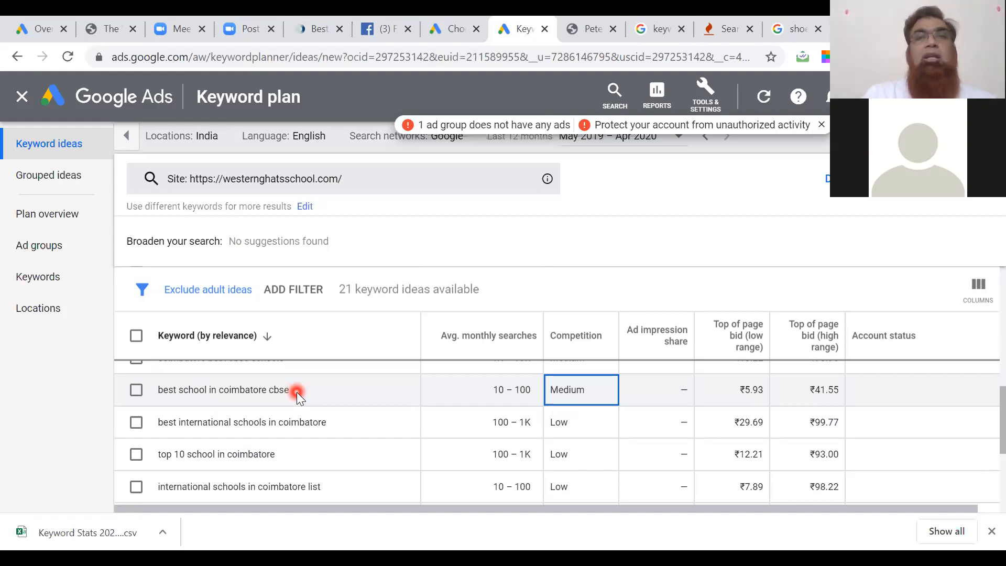
pyautogui.click(794, 30)
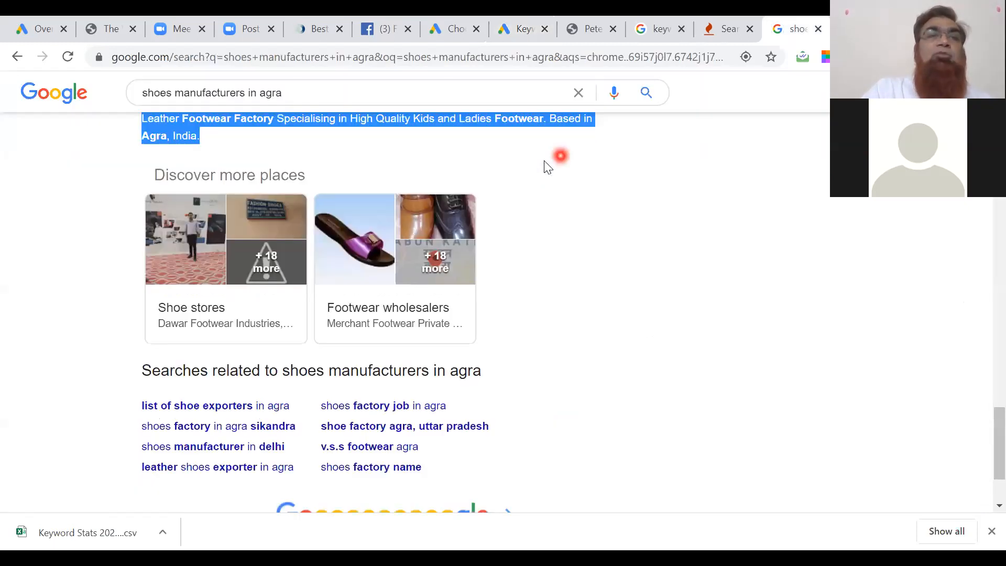
pyautogui.tripleClick(211, 98)
pyautogui.hotkey('ctrl', 'v')
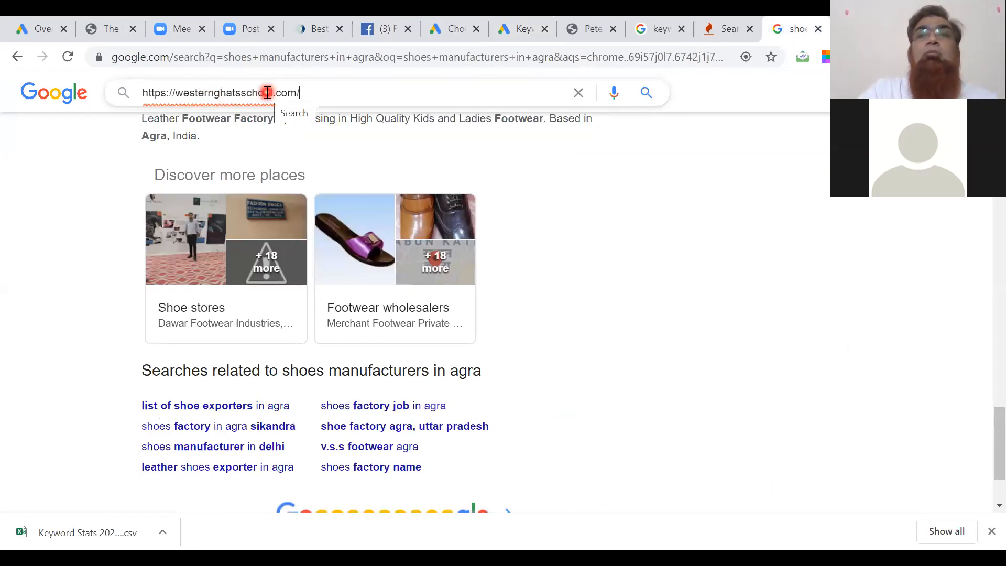
pyautogui.hotkey('ctrl', 'a')
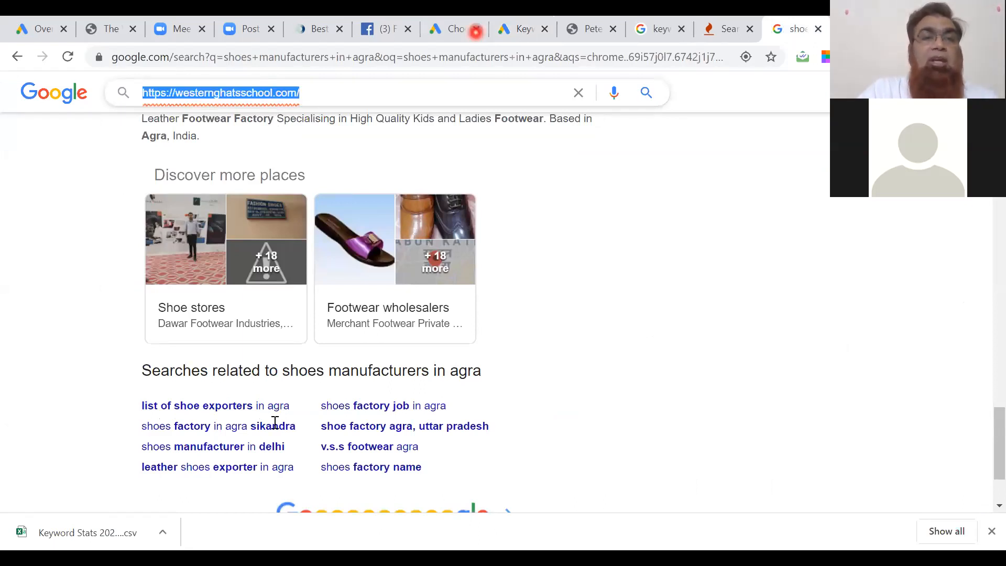
# - Copy the keyword idea "best international schools in coimbatore", search Google for it, and look through the results down to the related searches
pyautogui.hotkey('ctrl', '8')
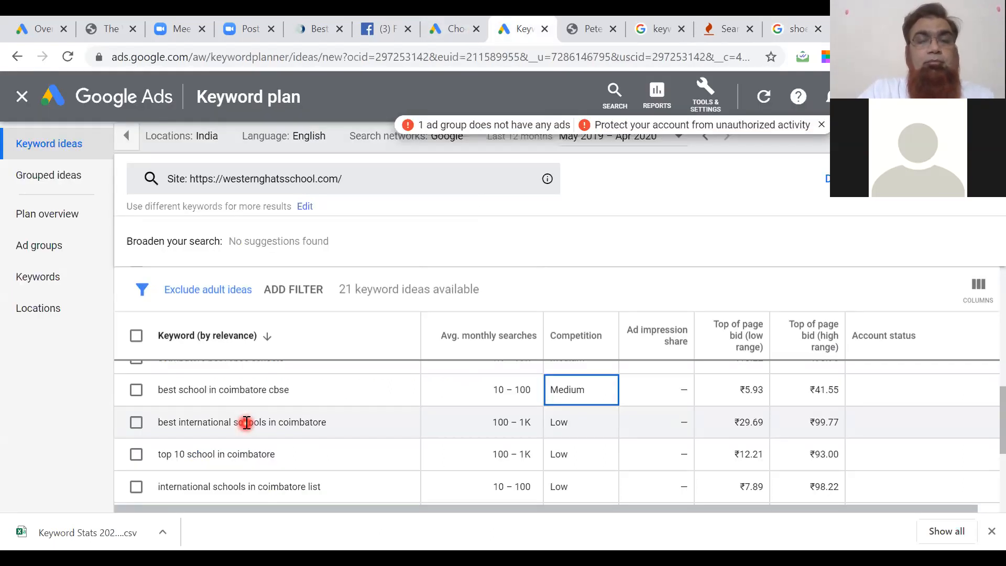
pyautogui.tripleClick(247, 423)
pyautogui.hotkey('ctrl', 'c')
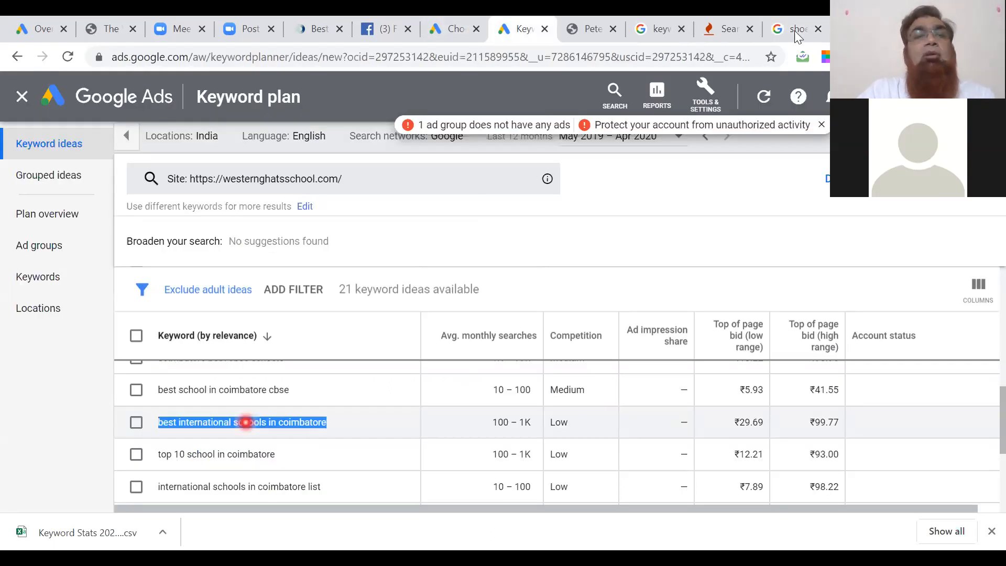
pyautogui.hotkey('ctrl', '9')
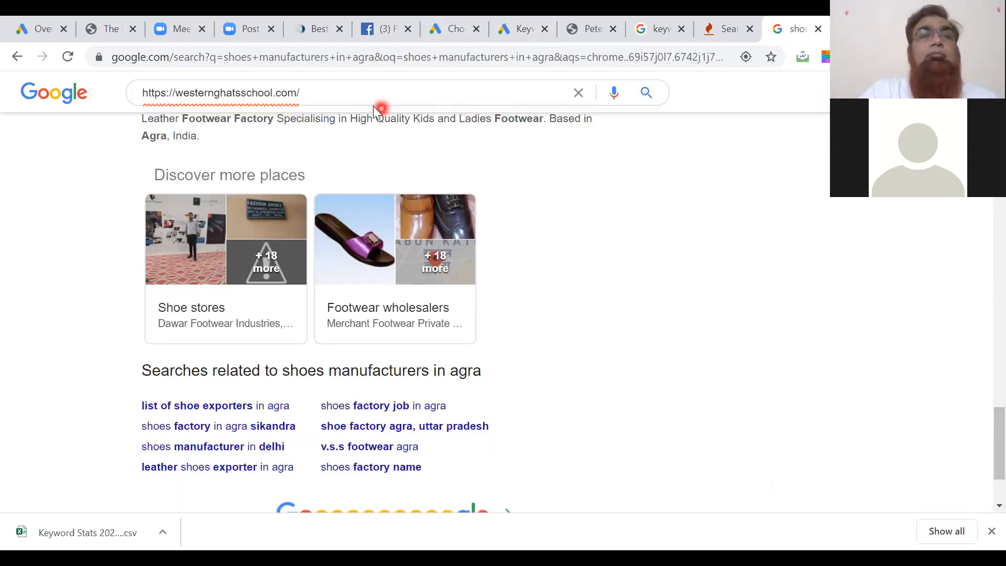
pyautogui.tripleClick(331, 93)
pyautogui.hotkey('ctrl', 'v')
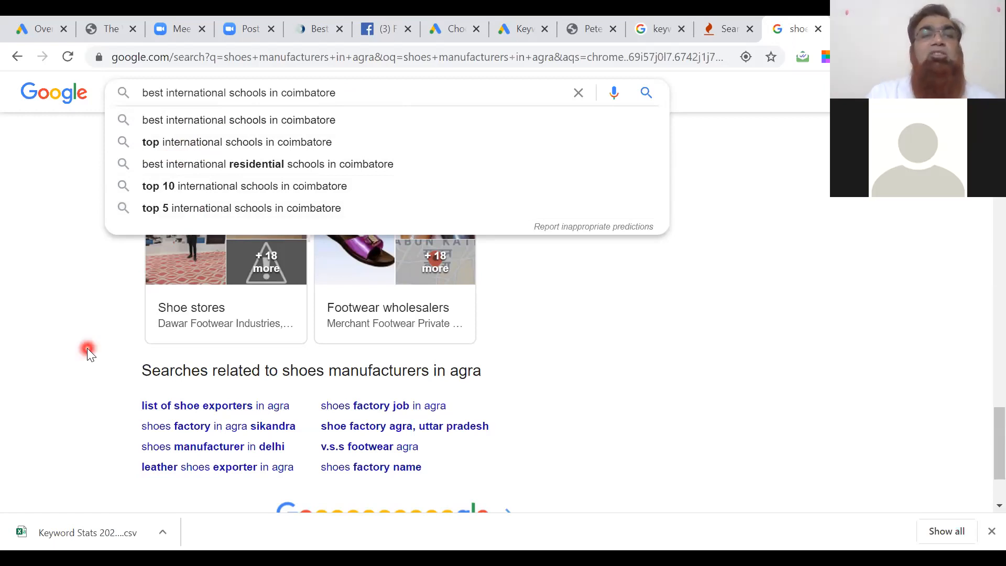
pyautogui.press('Return')
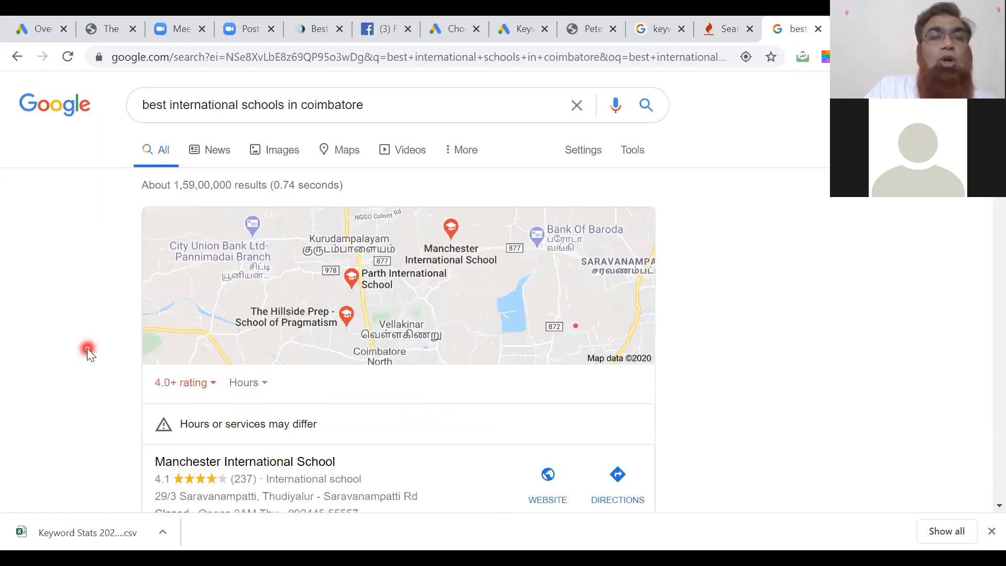
pyautogui.scroll(-8, 87, 349)
pyautogui.scroll(-6, 87, 348)
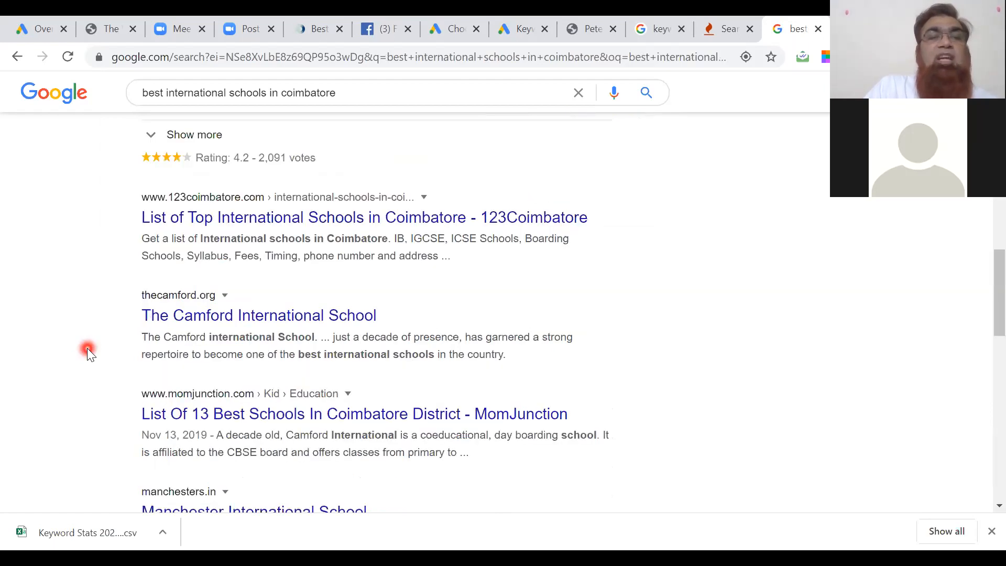
pyautogui.scroll(-13, 87, 348)
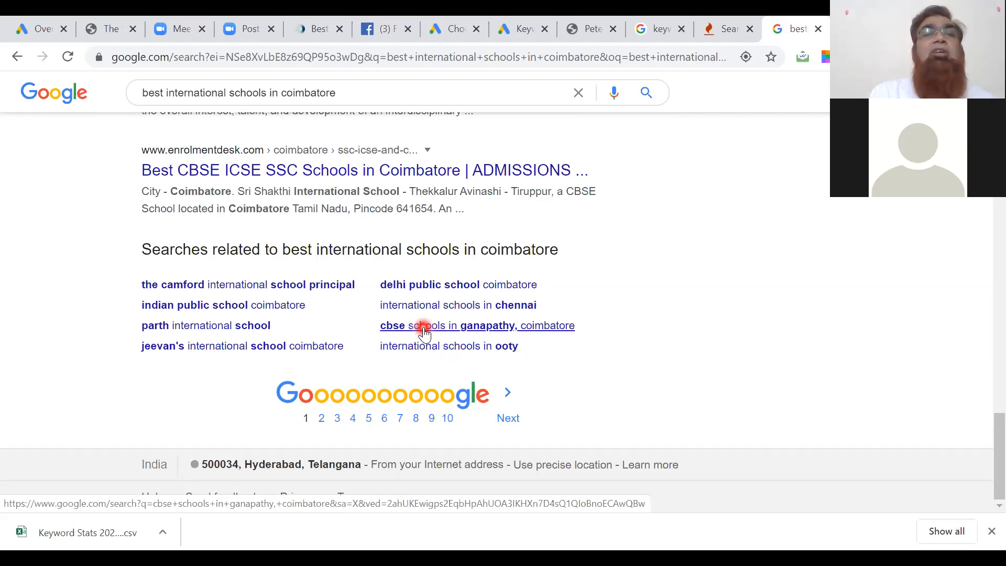
# - Search Google for "best cbse schools in hyderabad" using the matching suggestion
pyautogui.click(326, 92)
pyautogui.write('best ')
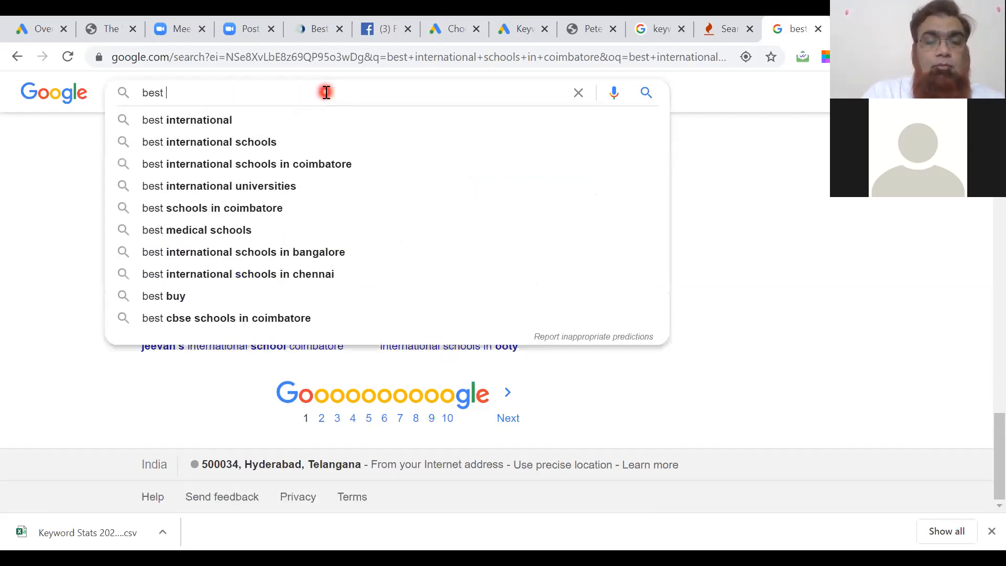
pyautogui.write('cbs')
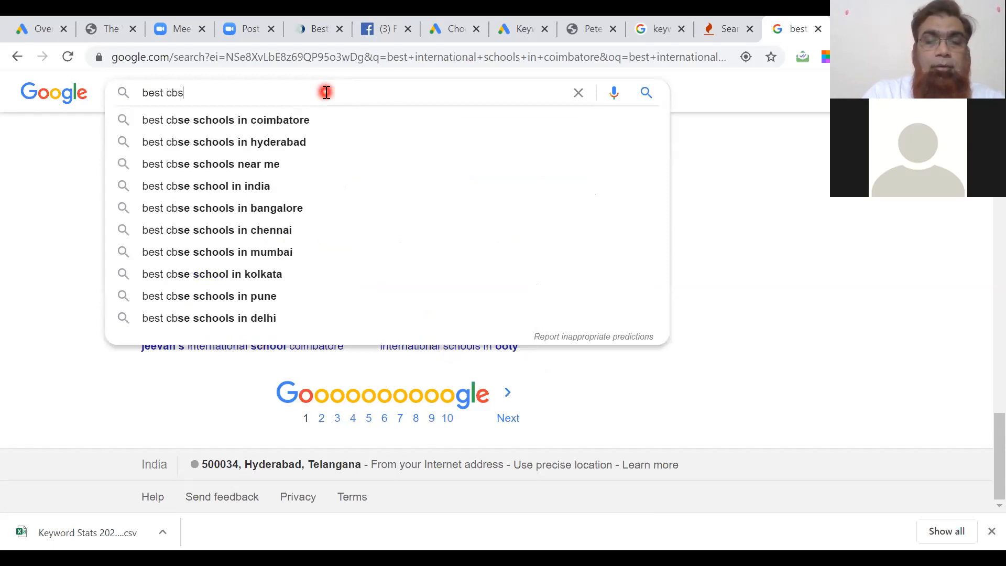
pyautogui.write('e schools ')
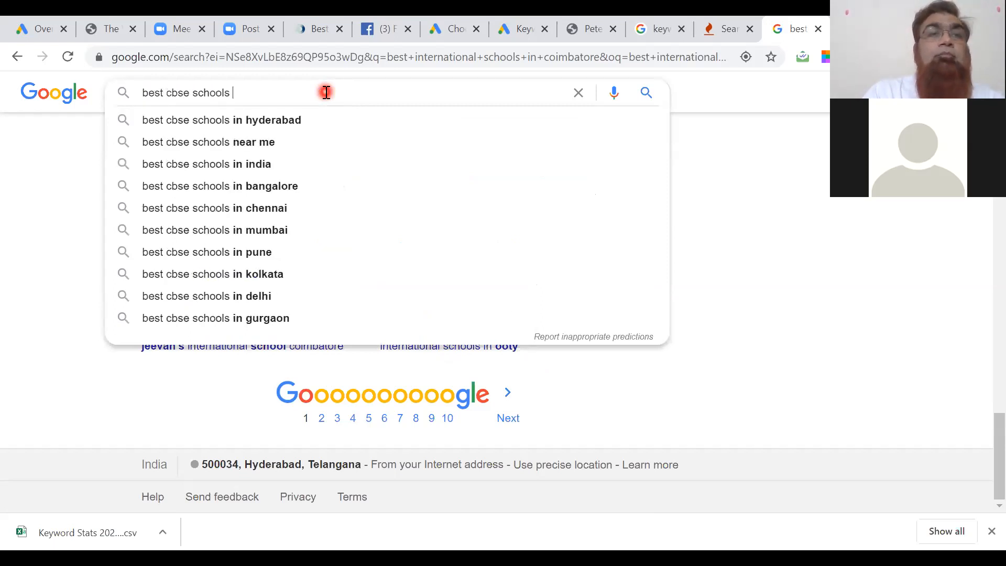
pyautogui.write('i')
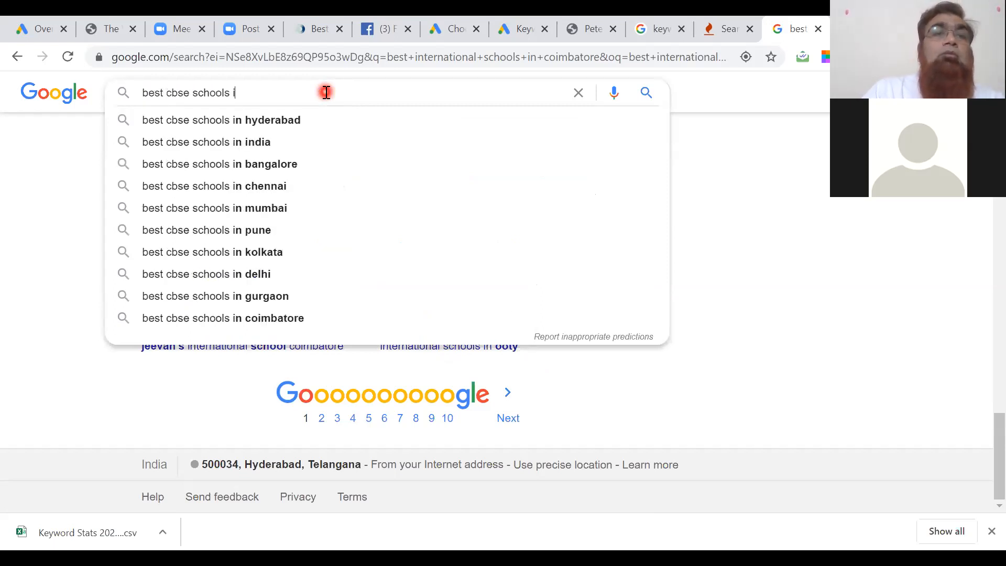
pyautogui.click(194, 127)
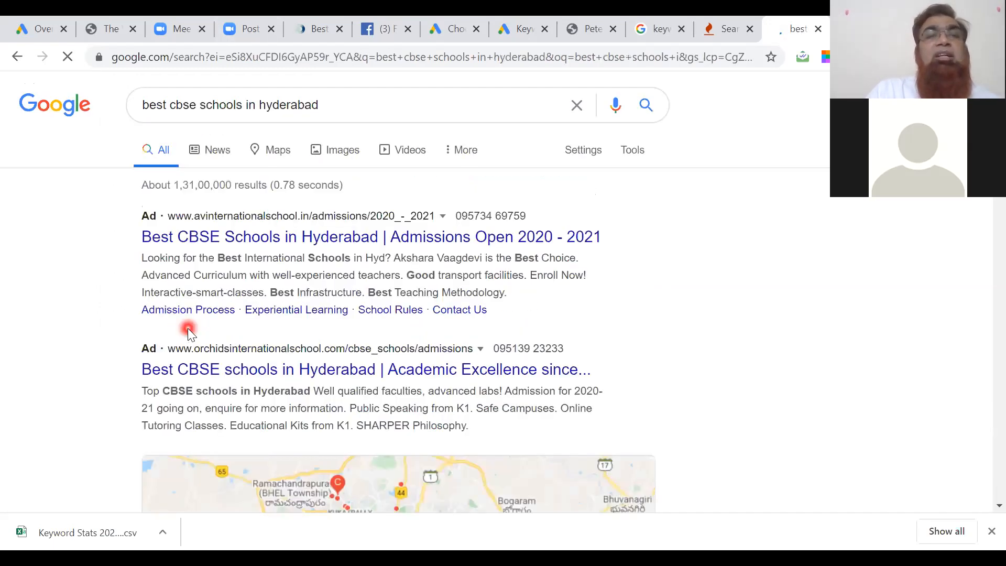
# - Rerun the "best cbse schools in hyderabad" search and examine the ads, organic results and related searches
pyautogui.click(385, 104)
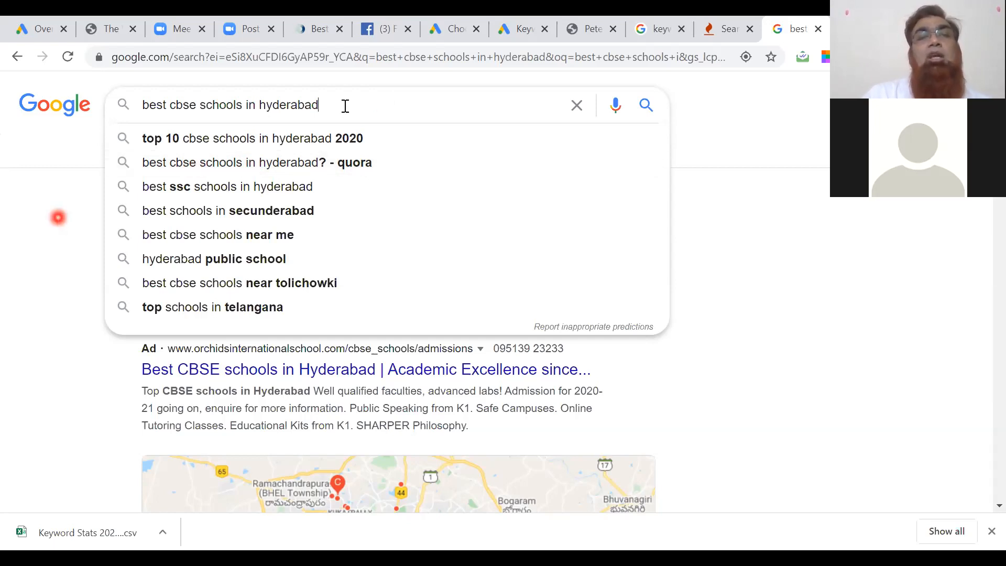
pyautogui.press('Return')
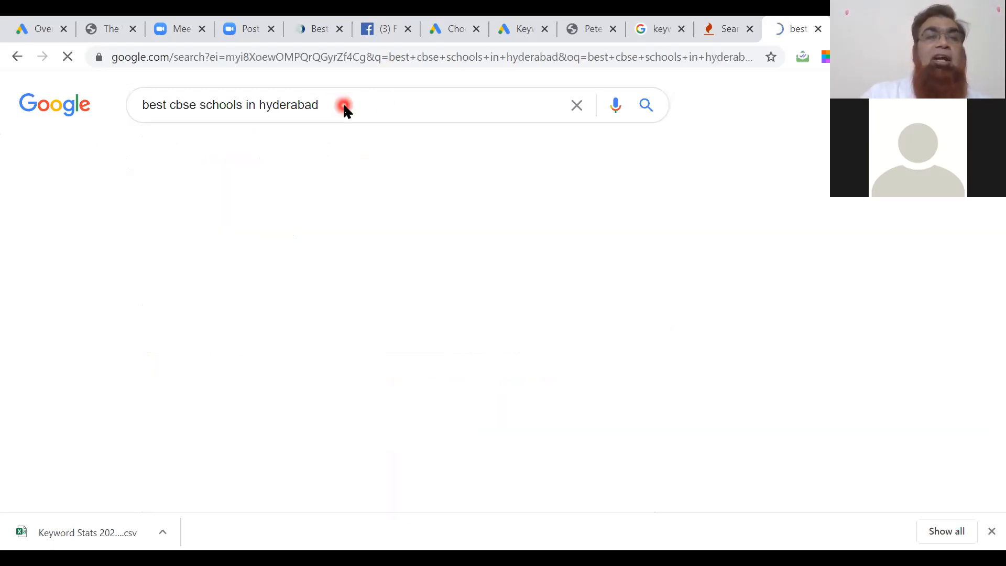
pyautogui.click(49, 334)
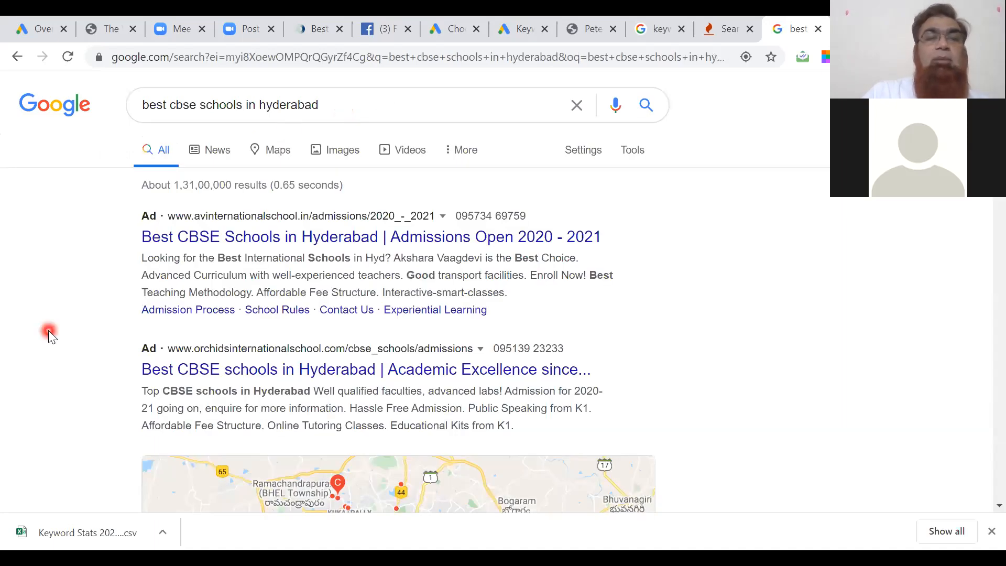
pyautogui.scroll(-5, 48, 330)
pyautogui.scroll(-7, 48, 330)
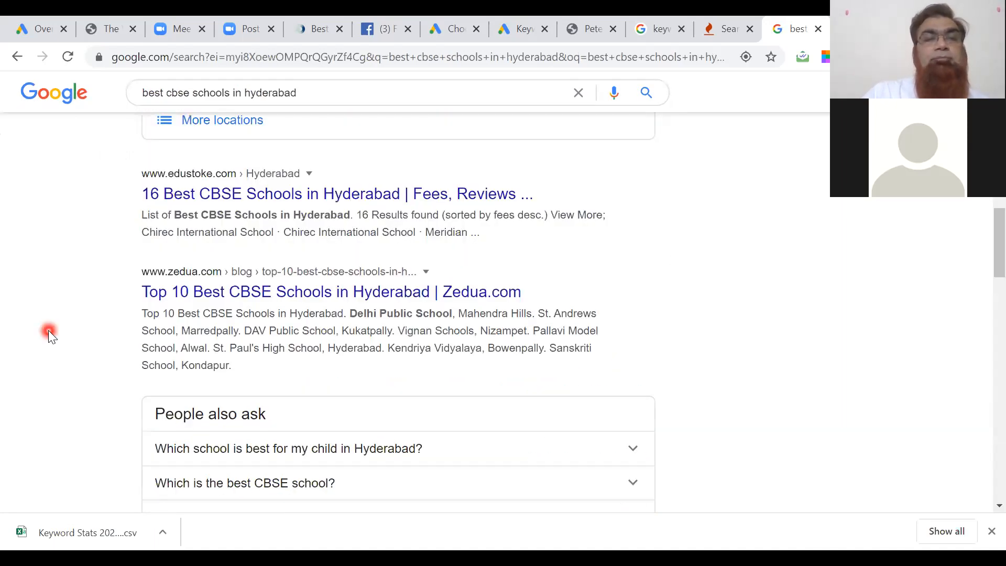
pyautogui.scroll(-8, 48, 331)
pyautogui.scroll(-2, 49, 330)
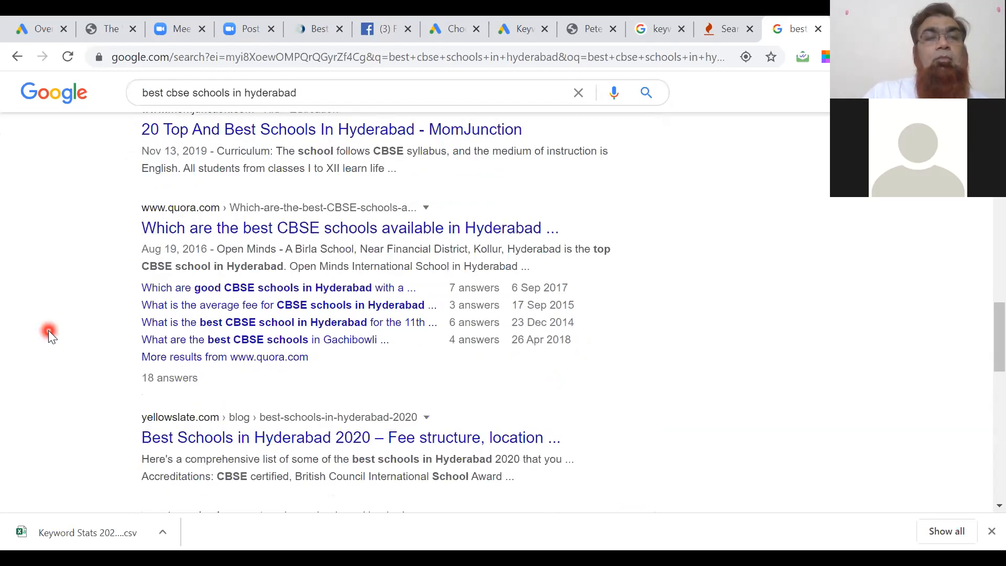
pyautogui.scroll(-8, 48, 330)
pyautogui.scroll(-5, 48, 330)
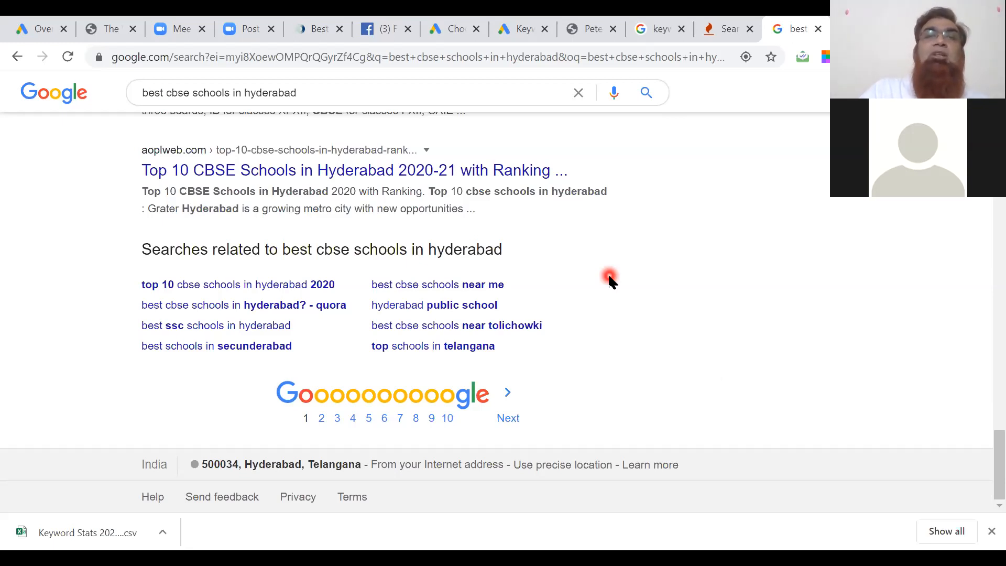
# - Revisit the school keyword ideas and the Keyword Planner landing page, and switch to the Google Ads Day 02 presentation in PowerPoint
pyautogui.click(519, 30)
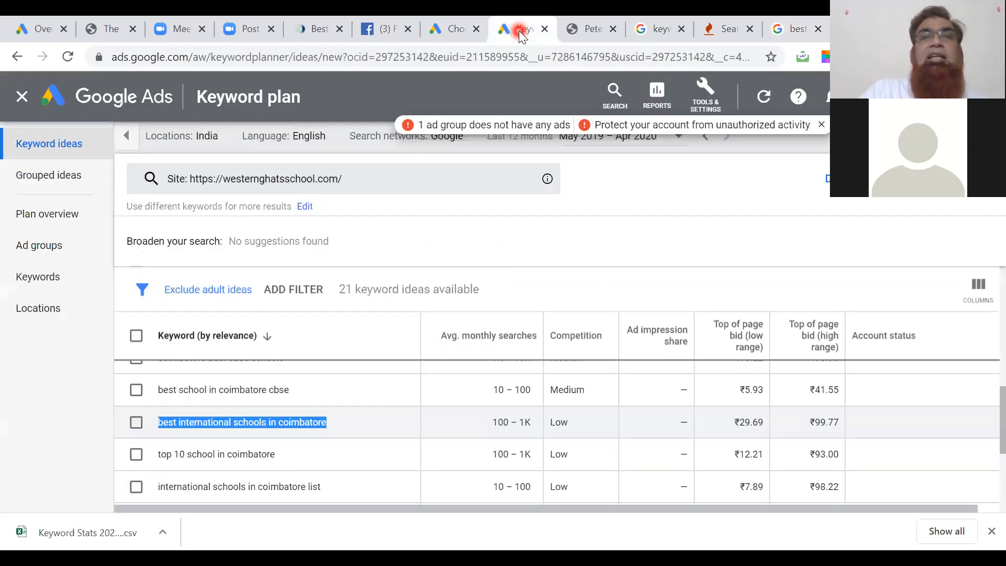
pyautogui.click(455, 32)
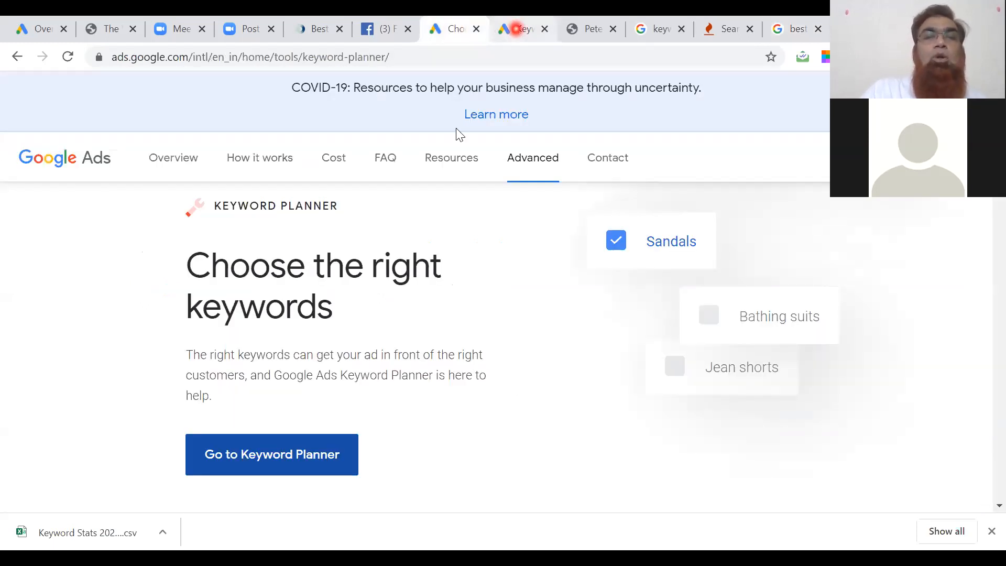
pyautogui.hotkey('ctrl', 'Tab')
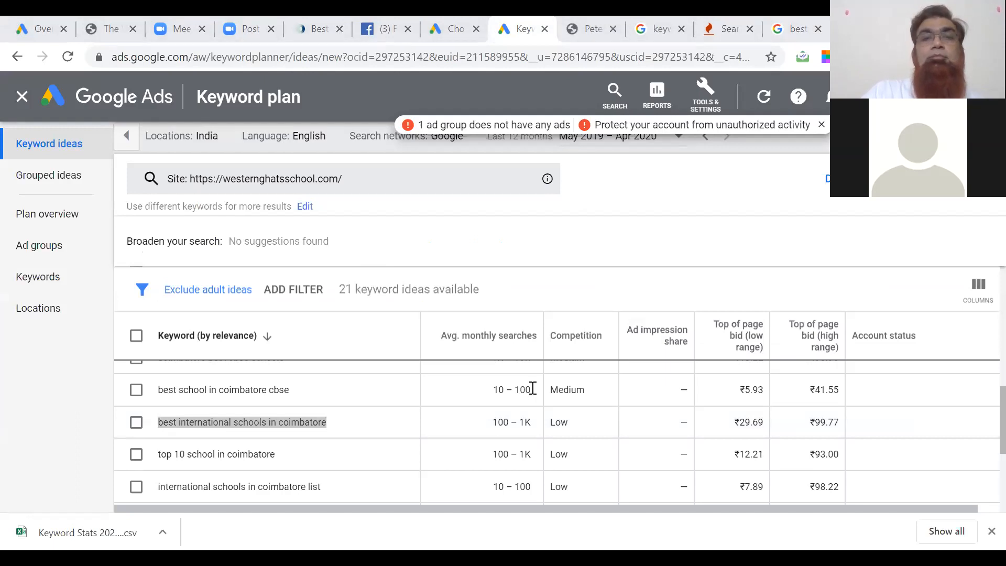
pyautogui.hotkey('alt', 'Tab')
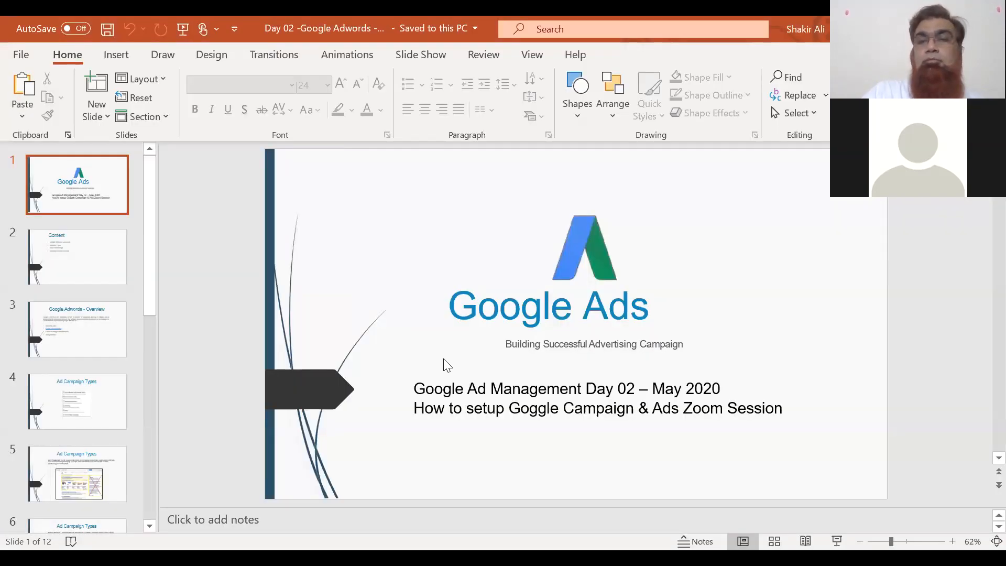
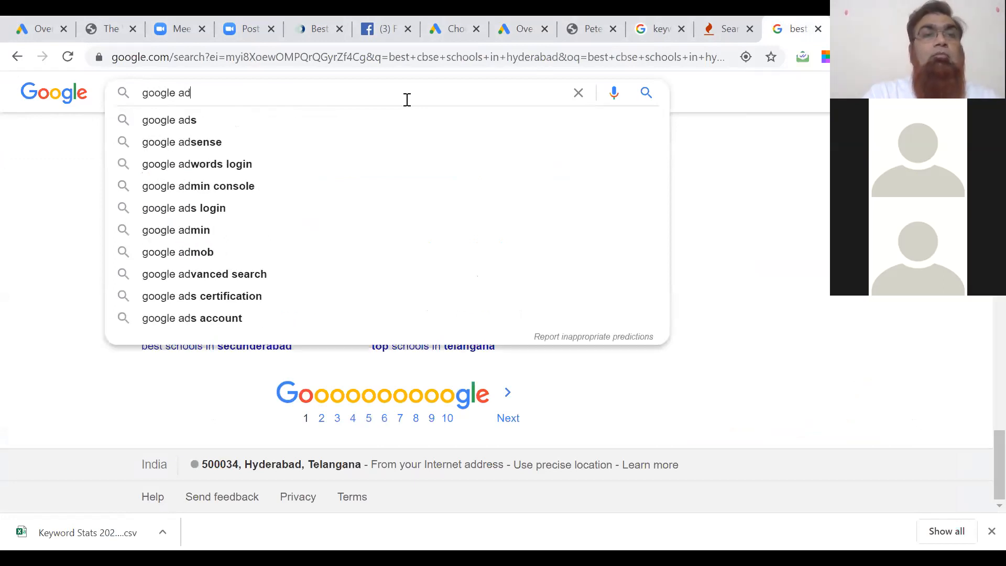
# - Search Google for "google adwords" and open the Google Ads official site ad result
pyautogui.write('accou')
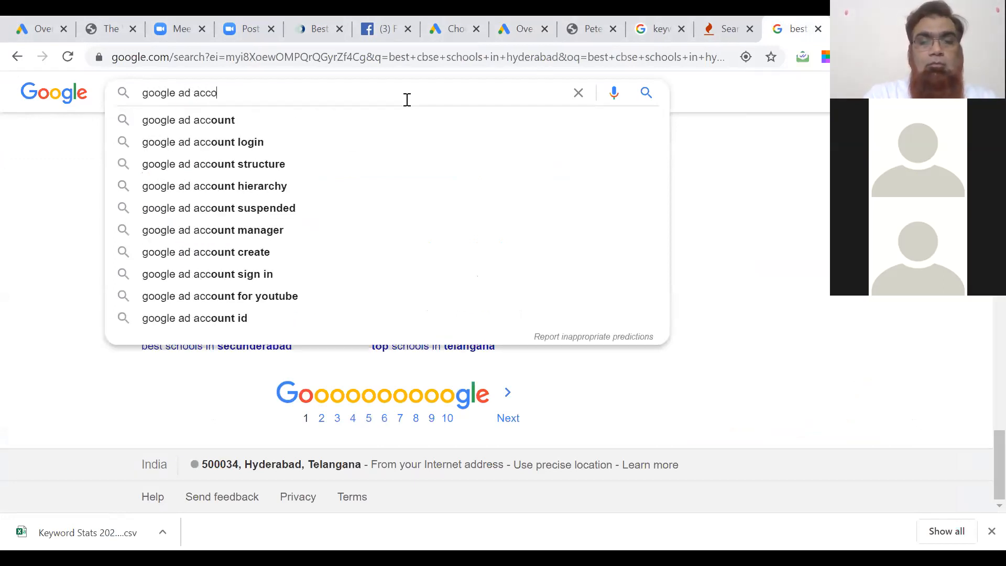
pyautogui.press('BackSpace')
pyautogui.press('BackSpace')
pyautogui.press('BackSpace')
pyautogui.press('BackSpace')
pyautogui.press('BackSpace')
pyautogui.press('BackSpace')
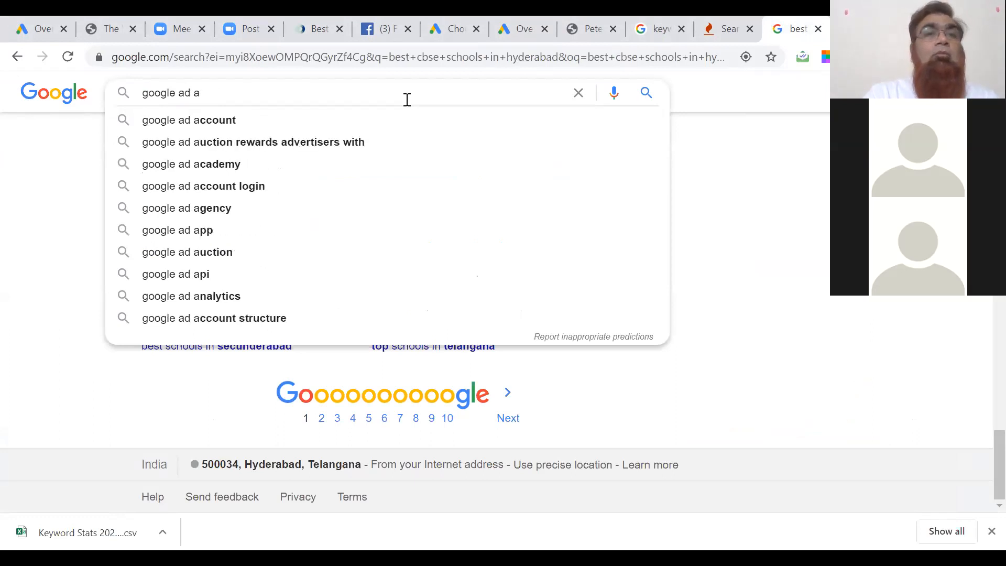
pyautogui.write('words')
pyautogui.press('Return')
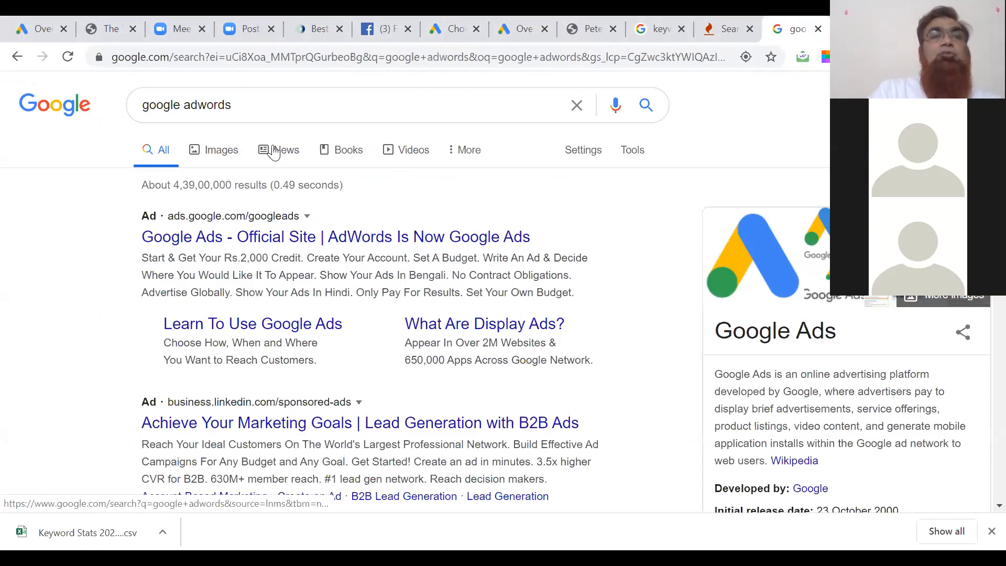
pyautogui.click(265, 241)
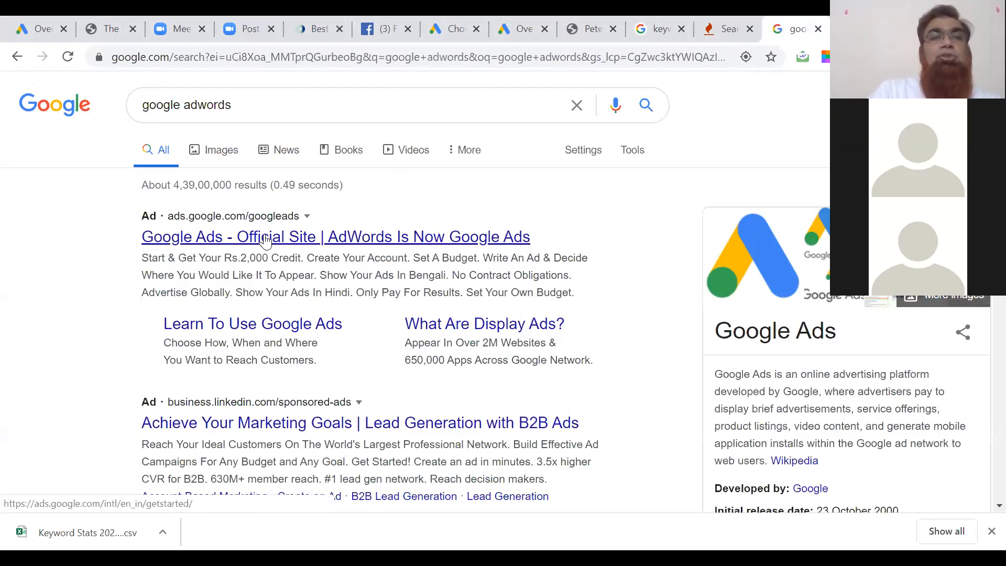
# - Open the official Google Ads site from the search results and review its getting-started page and ad credit offer
pyautogui.click(265, 240)
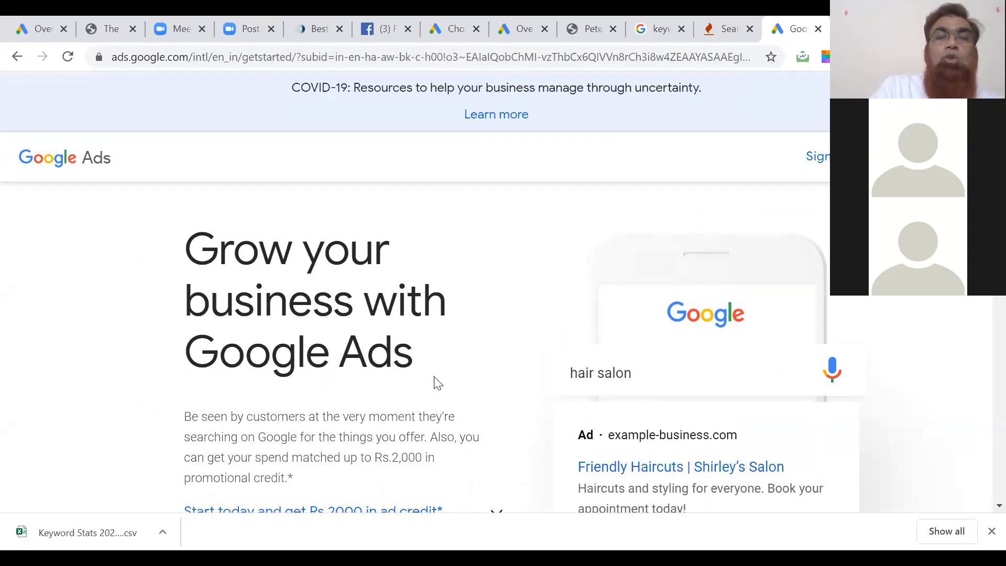
pyautogui.scroll(-5, 438, 383)
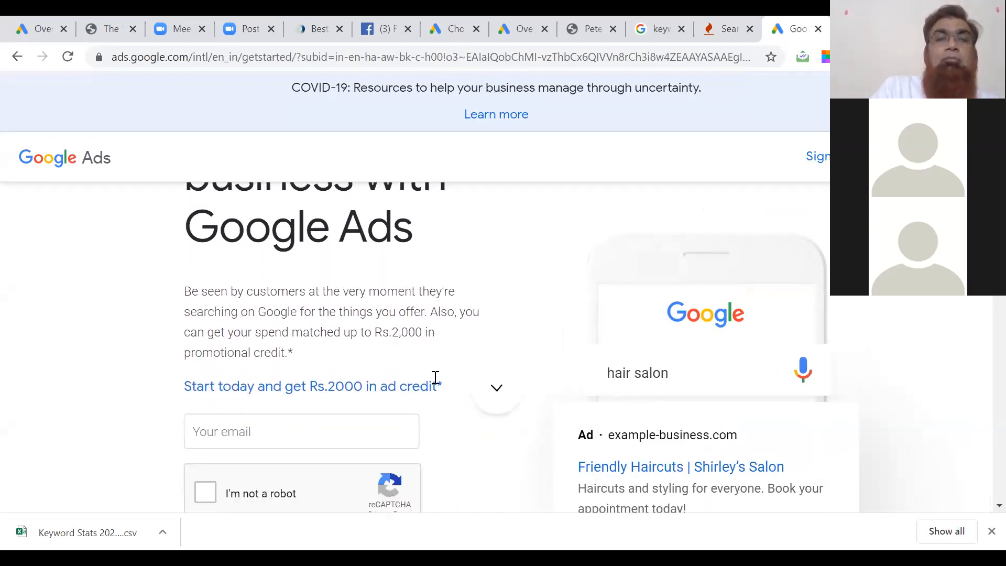
pyautogui.scroll(1, 438, 383)
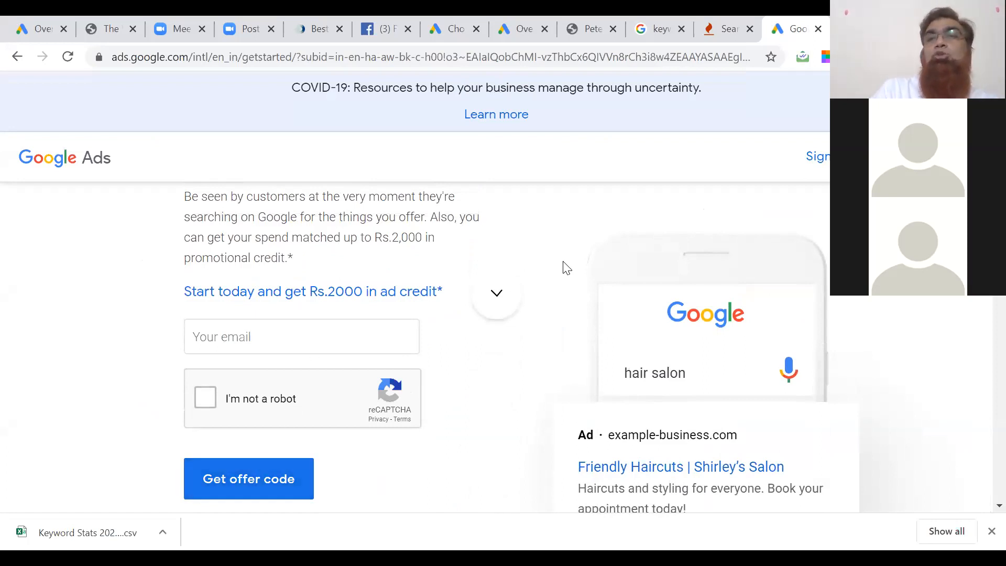
pyautogui.scroll(4, 567, 268)
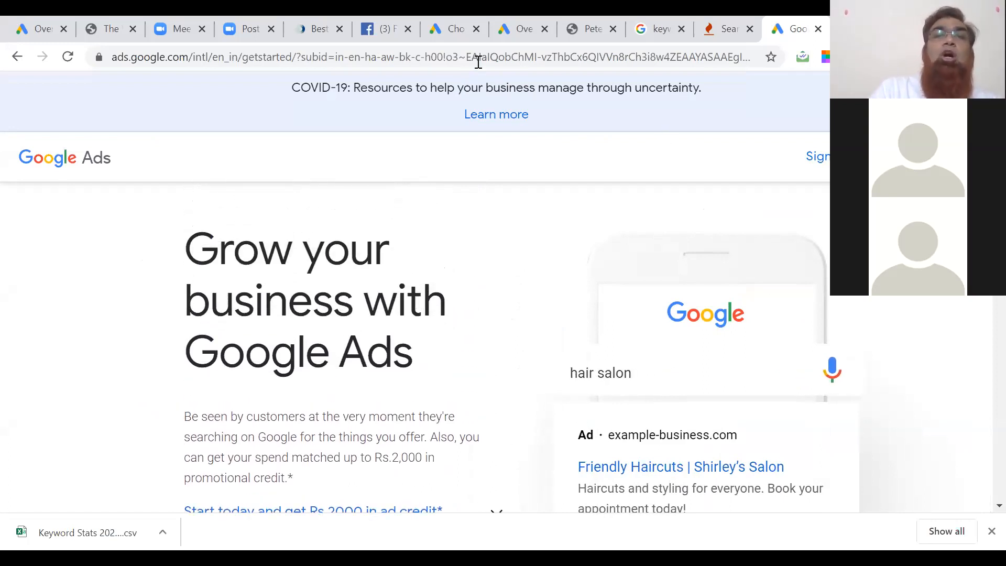
# - Switch to the Google Ads account's campaign overview and start a new campaign
pyautogui.click(454, 29)
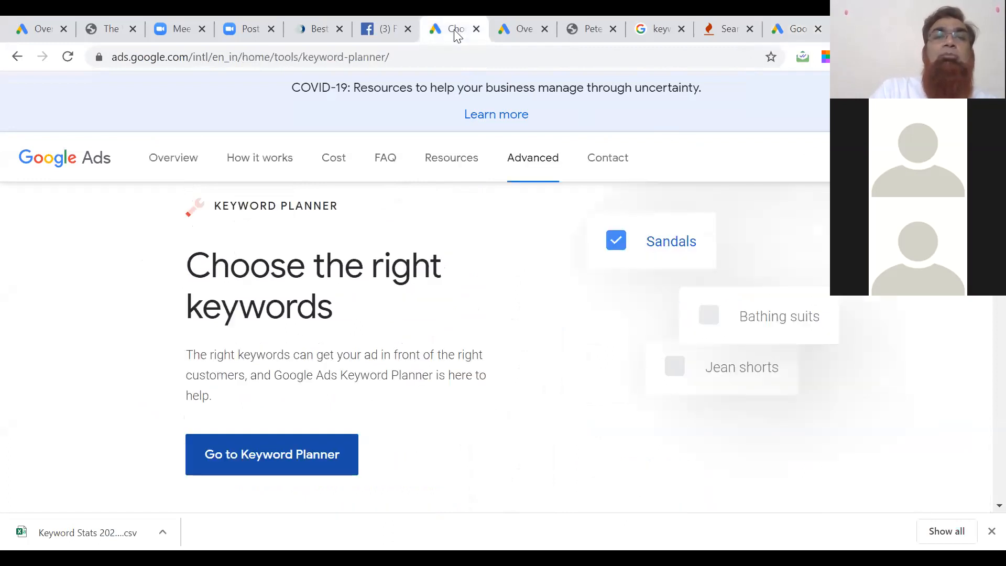
pyautogui.click(515, 31)
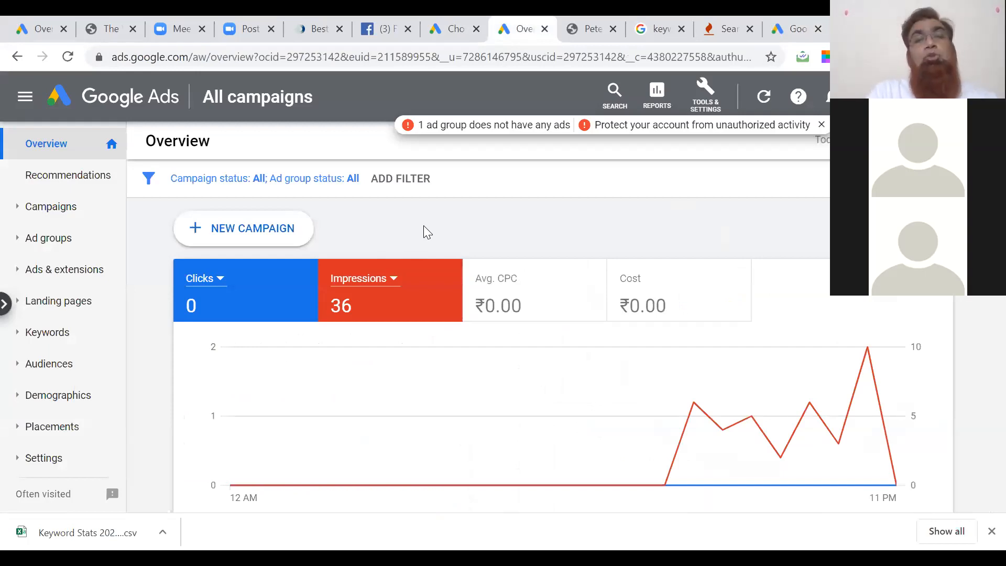
pyautogui.click(240, 232)
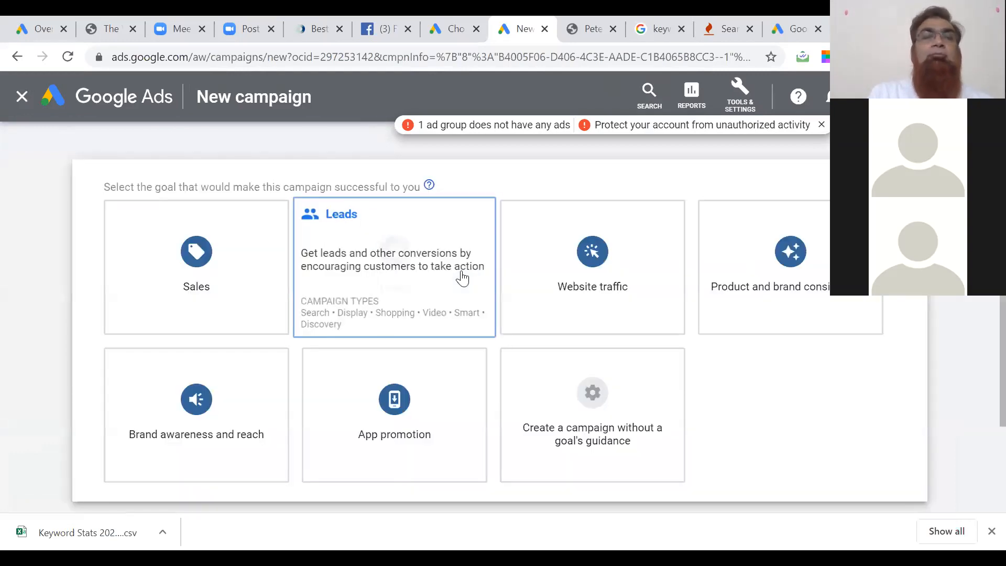
# - Examine the descriptions and supported campaign types of the available campaign goals, from Sales and Leads to a campaign without a goal's guidance
pyautogui.click(462, 278)
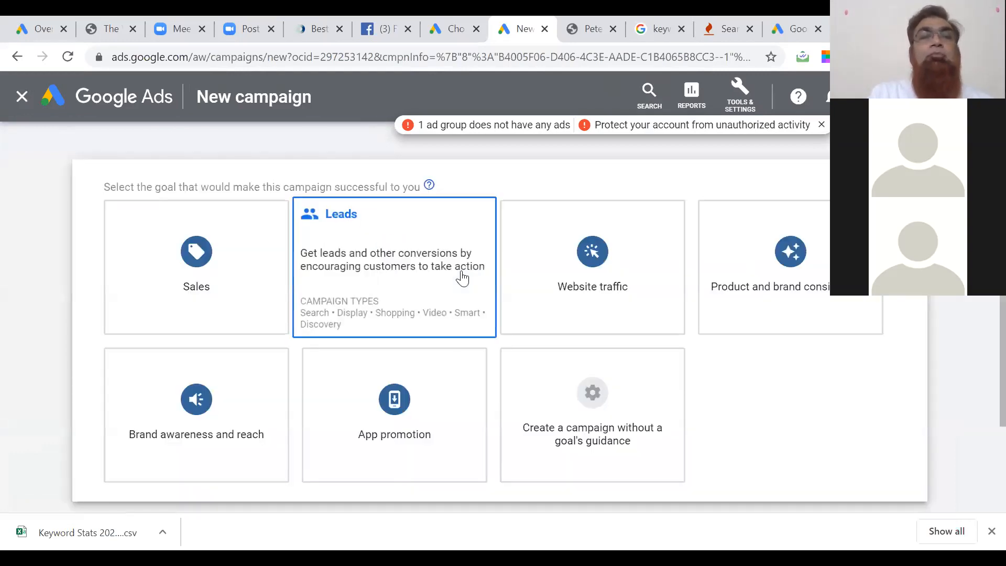
pyautogui.click(216, 285)
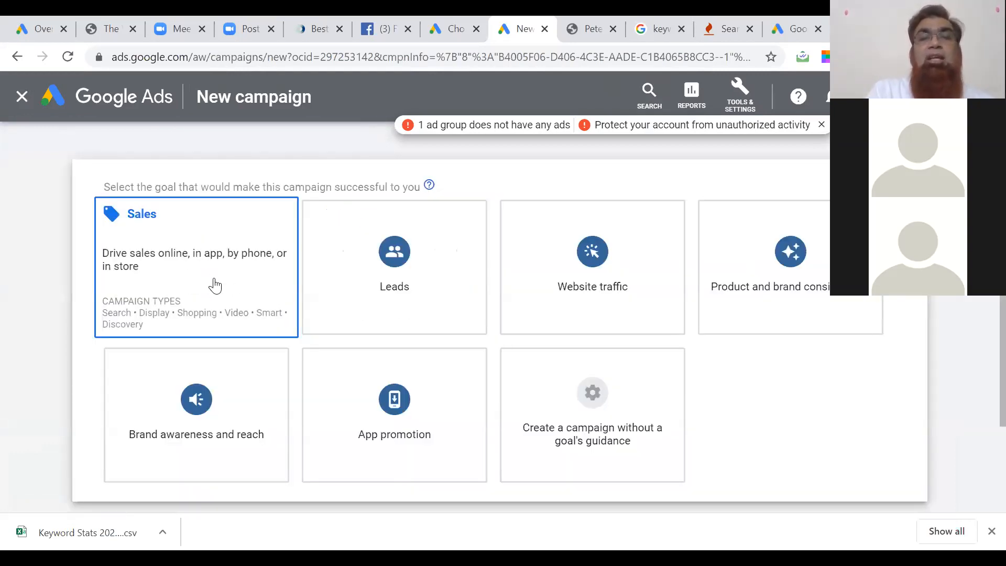
pyautogui.click(404, 299)
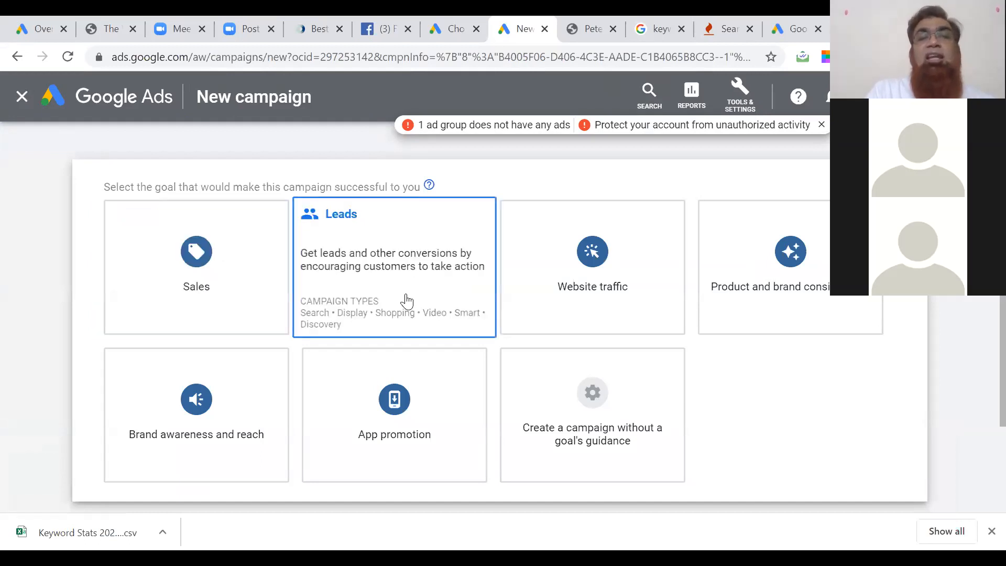
pyautogui.click(590, 299)
pyautogui.click(713, 303)
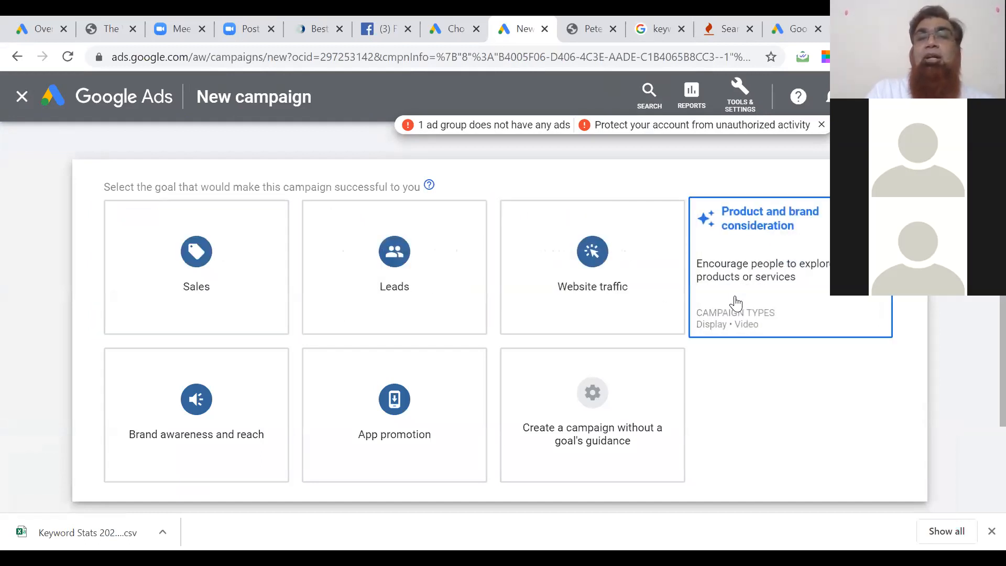
pyautogui.click(225, 450)
pyautogui.click(386, 449)
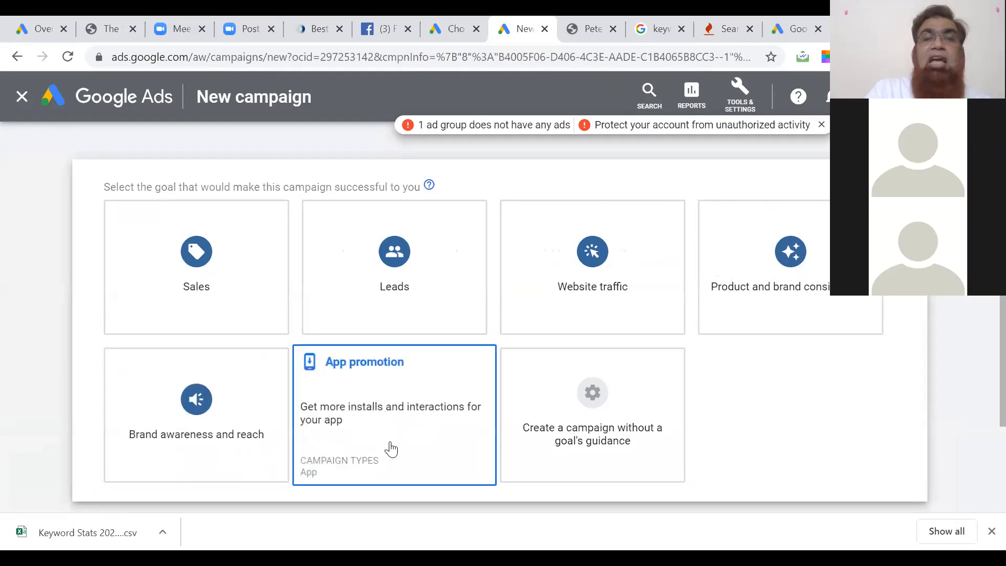
pyautogui.click(568, 443)
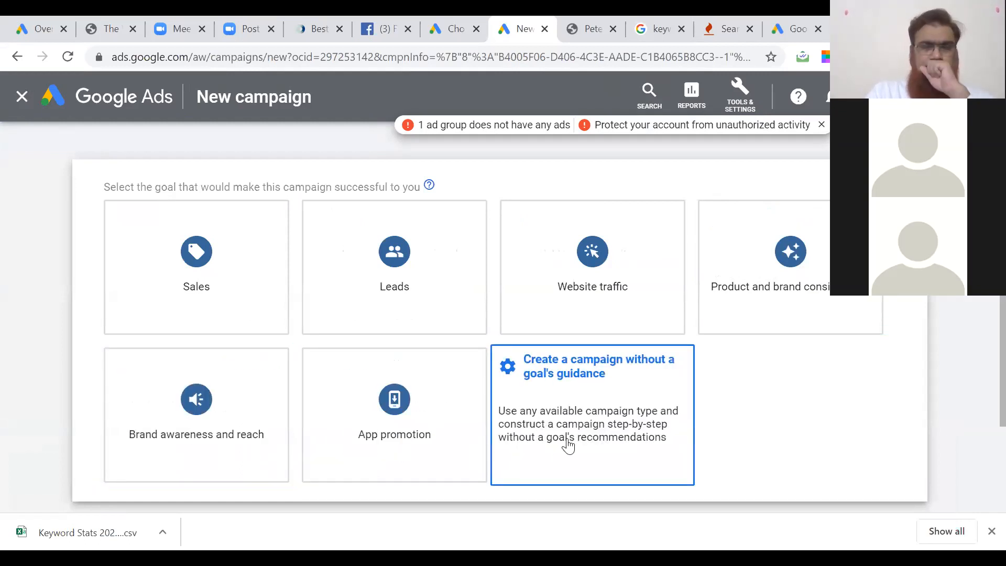
pyautogui.click(194, 281)
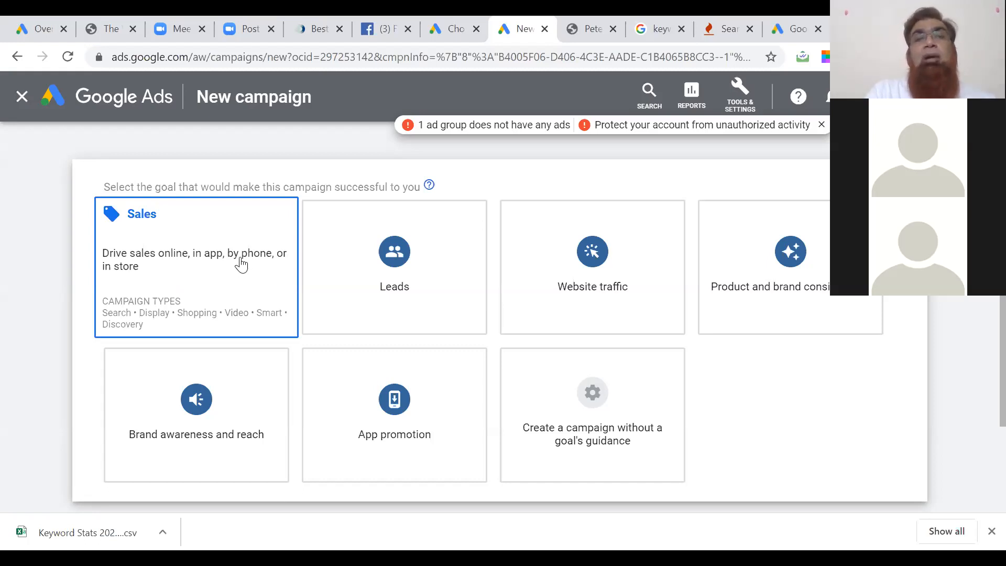
pyautogui.click(346, 268)
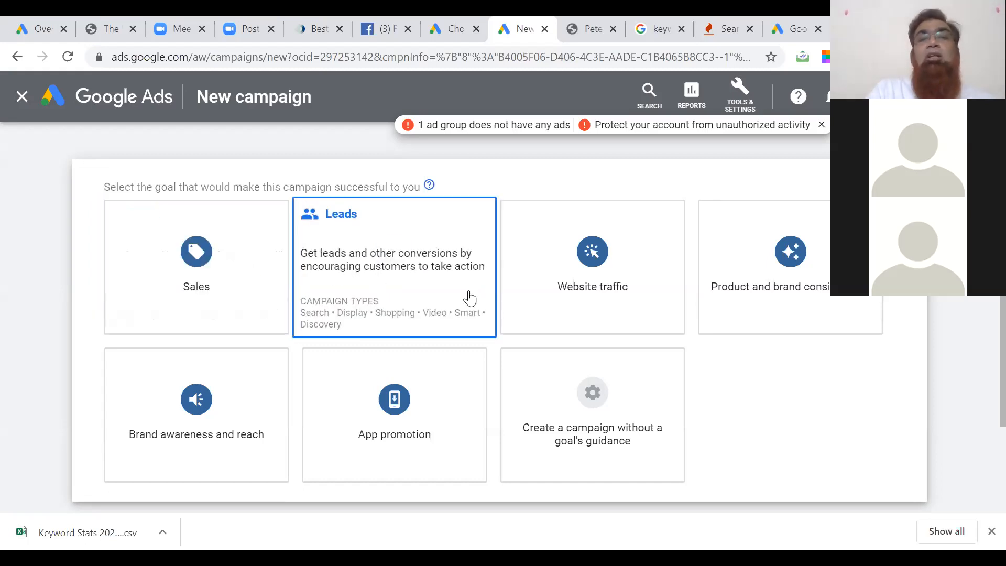
# - Set the campaign goal to Website traffic and the campaign type to Search
pyautogui.click(581, 284)
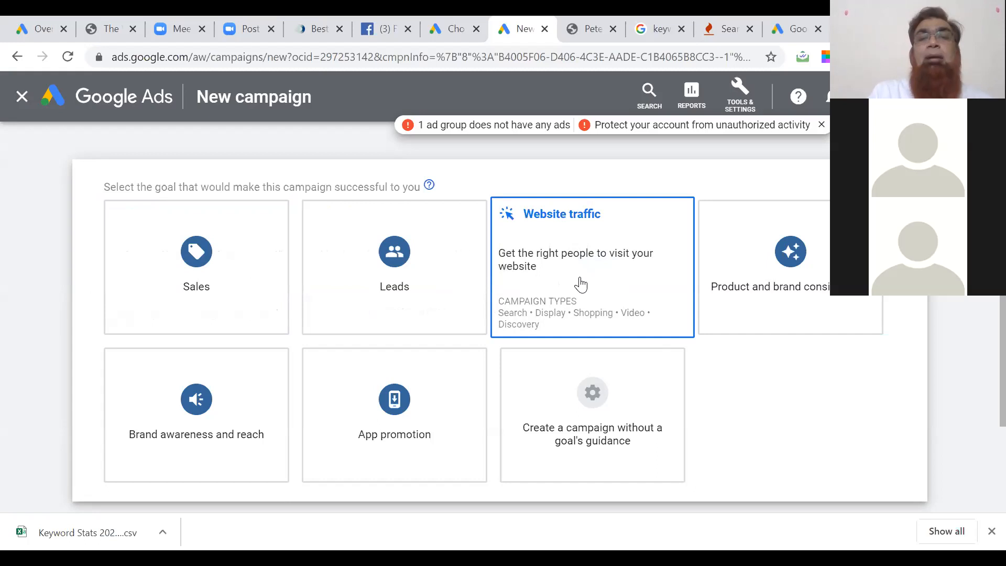
pyautogui.scroll(-8, 581, 284)
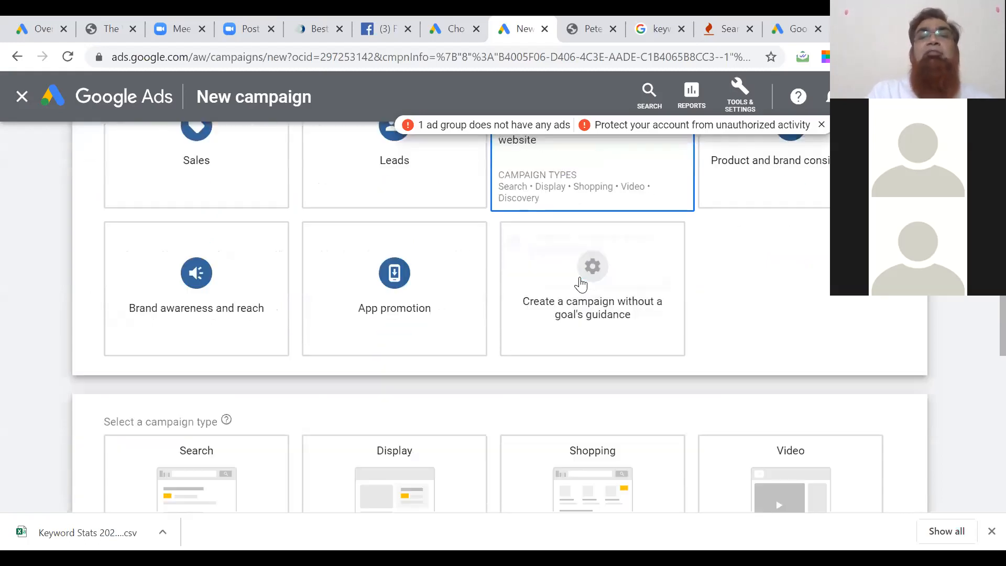
pyautogui.click(580, 285)
pyautogui.click(241, 280)
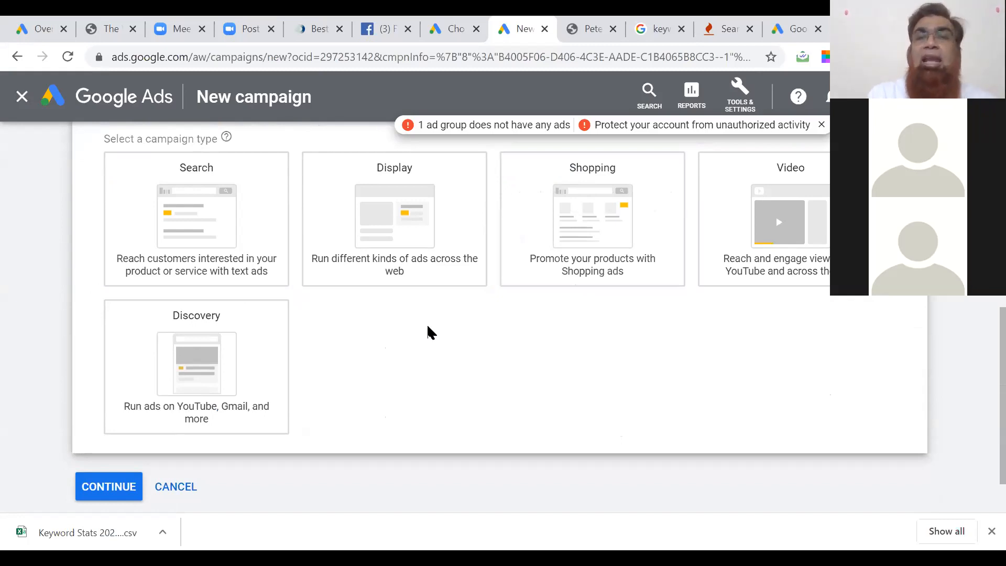
pyautogui.click(158, 179)
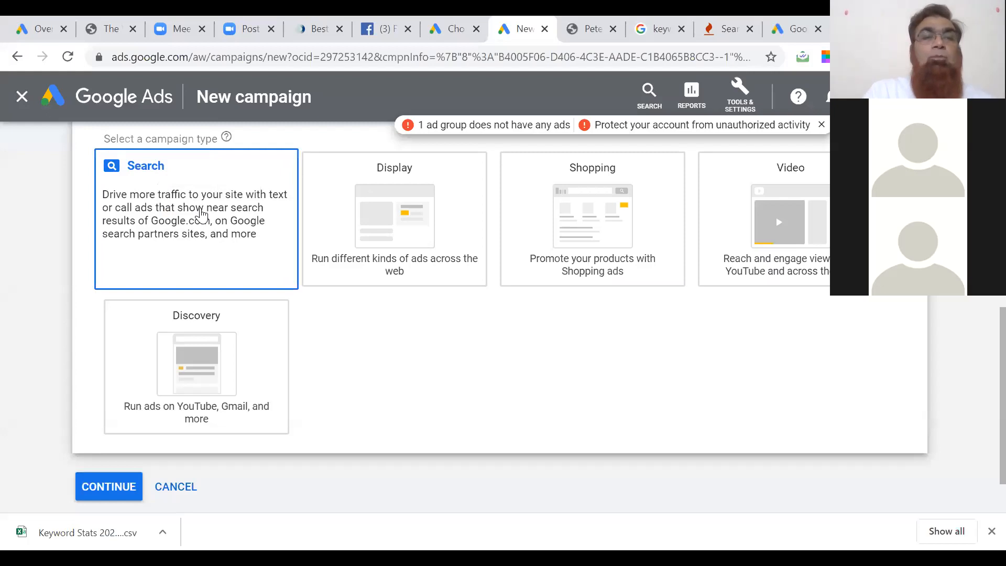
pyautogui.scroll(-2, 202, 215)
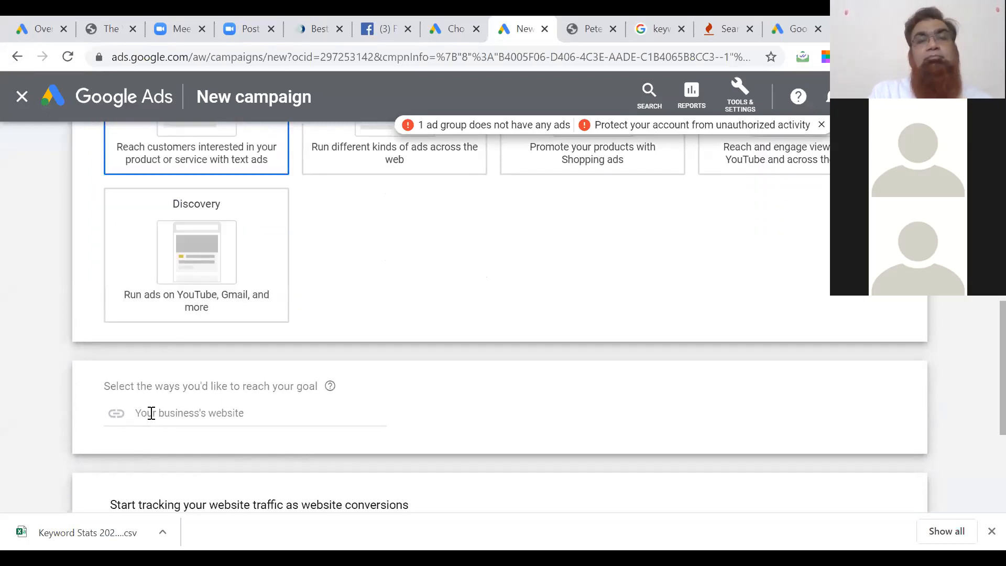
pyautogui.click(151, 414)
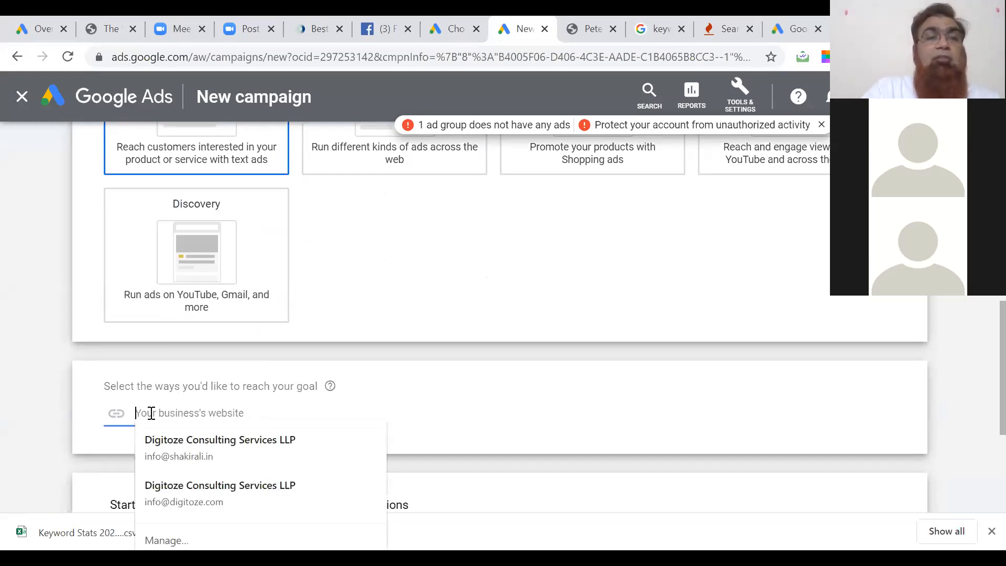
pyautogui.write('w')
pyautogui.press('BackSpace')
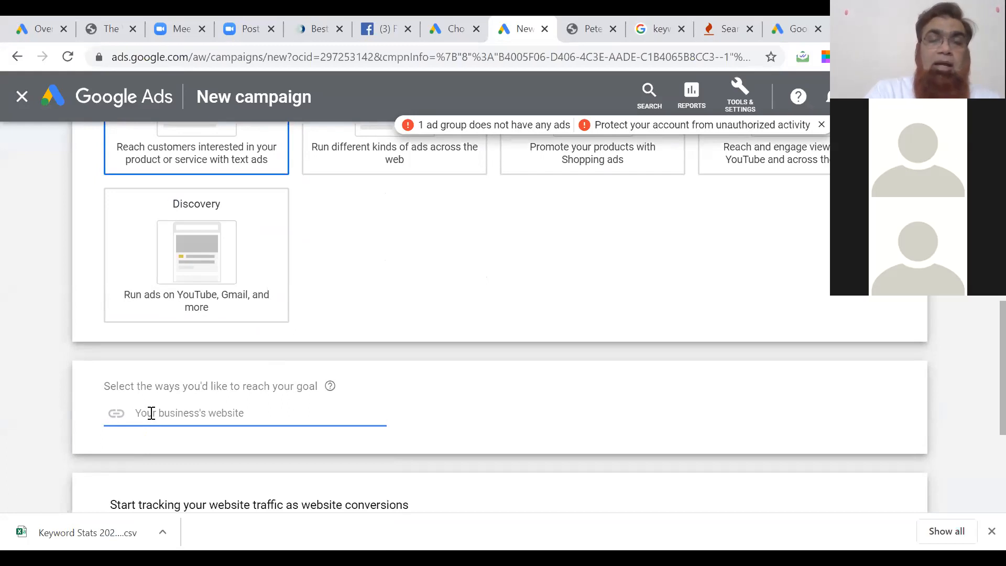
pyautogui.write('http')
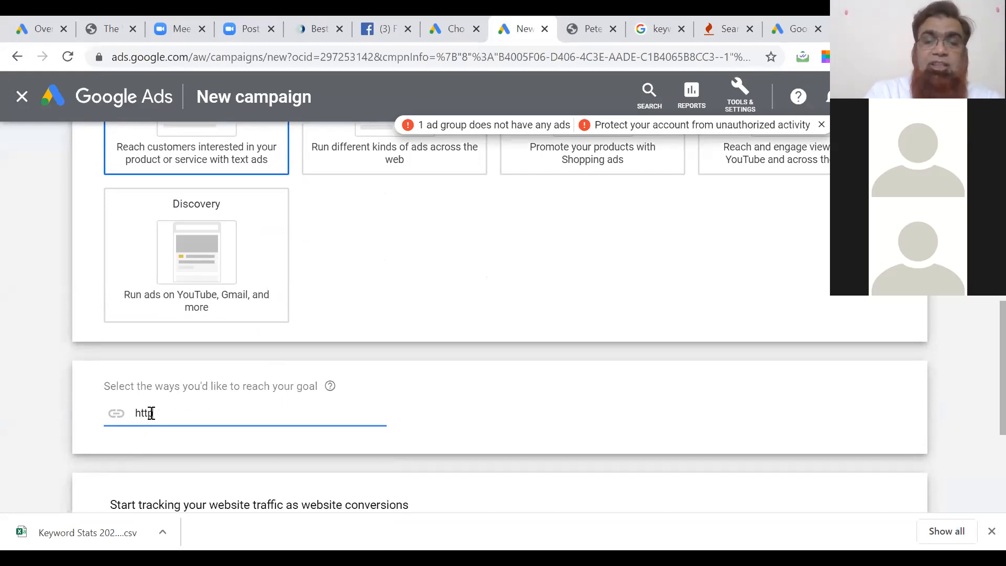
pyautogui.write('s://')
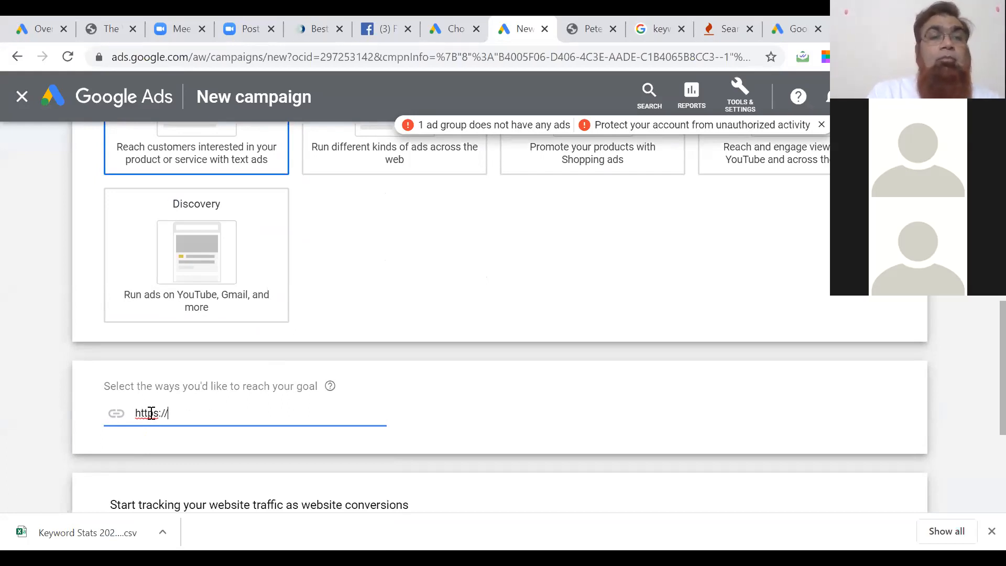
pyautogui.write('www.d')
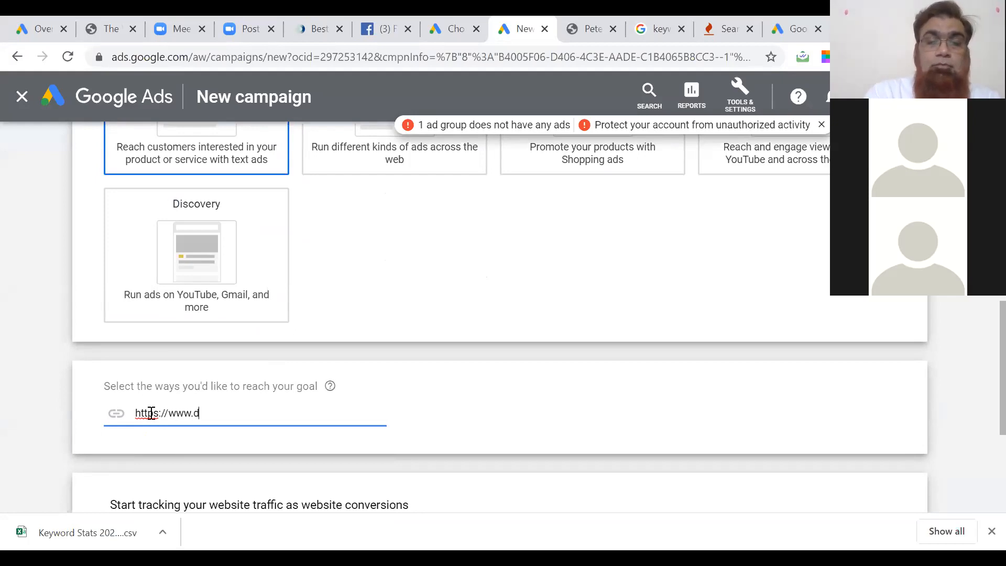
pyautogui.write('igitoze.com')
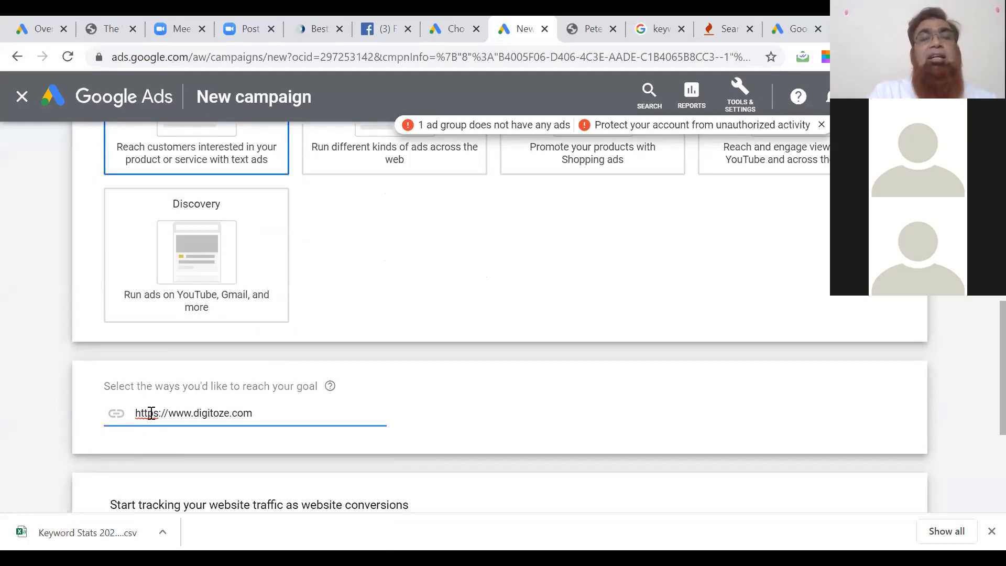
pyautogui.click(436, 441)
pyautogui.scroll(-4, 436, 441)
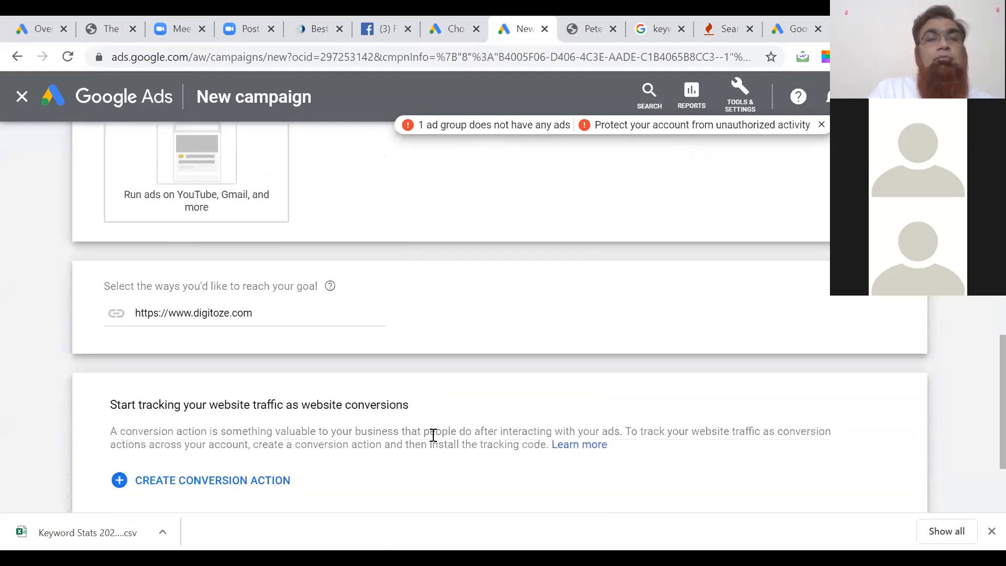
pyautogui.click(122, 466)
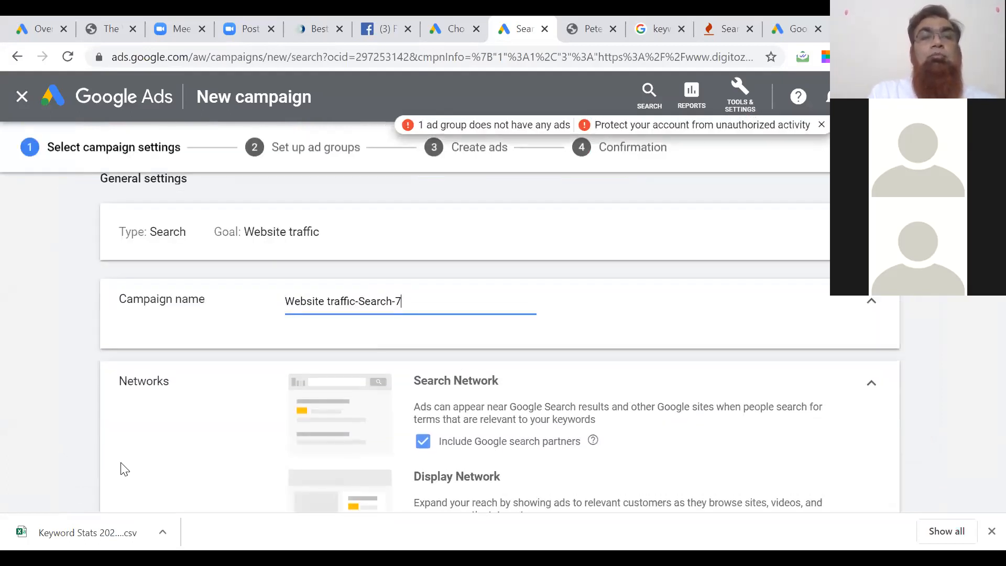
# - Replace the default campaign name with "Demo Training Ad"
pyautogui.press('BackSpace')
pyautogui.press('BackSpace')
pyautogui.press('BackSpace')
pyautogui.press('BackSpace')
pyautogui.press('BackSpace')
pyautogui.press('BackSpace')
pyautogui.press('BackSpace')
pyautogui.press('BackSpace')
pyautogui.press('BackSpace')
pyautogui.press('BackSpace')
pyautogui.press('BackSpace')
pyautogui.press('BackSpace')
pyautogui.press('BackSpace')
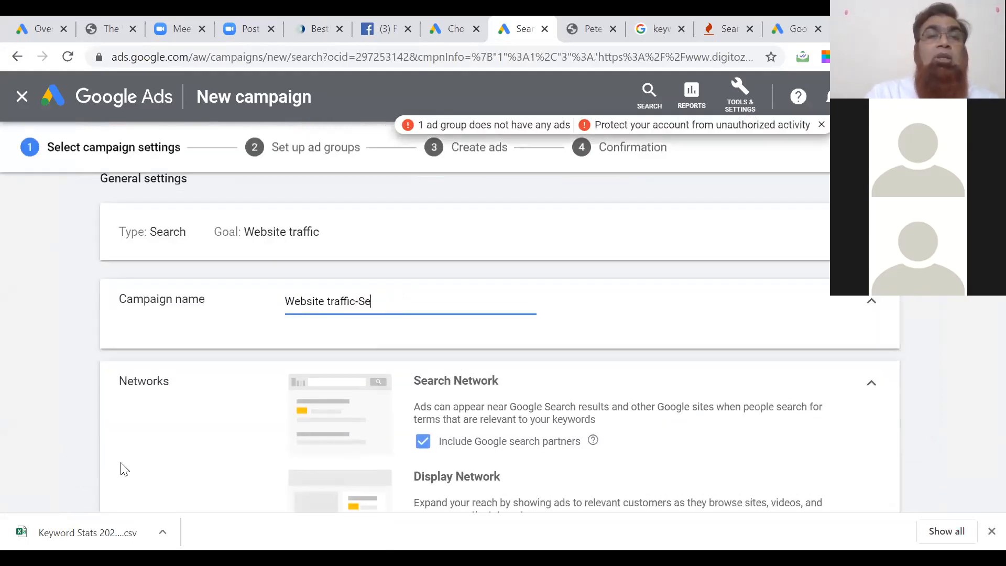
pyautogui.press('BackSpace')
pyautogui.press('BackSpace')
pyautogui.press('BackSpace')
pyautogui.press('BackSpace')
pyautogui.press('BackSpace')
pyautogui.press('BackSpace')
pyautogui.press('BackSpace')
pyautogui.press('BackSpace')
pyautogui.press('BackSpace')
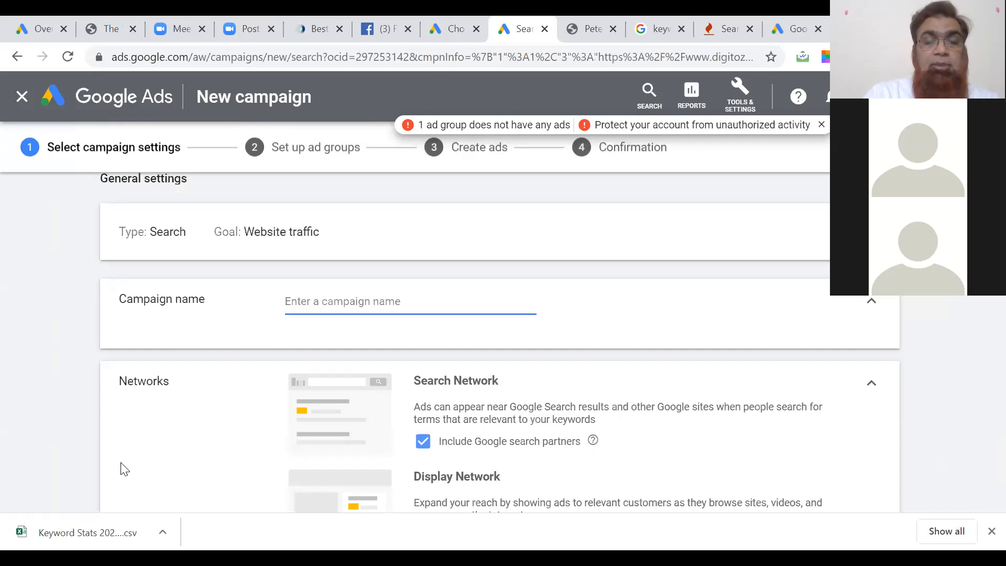
pyautogui.write('Dem')
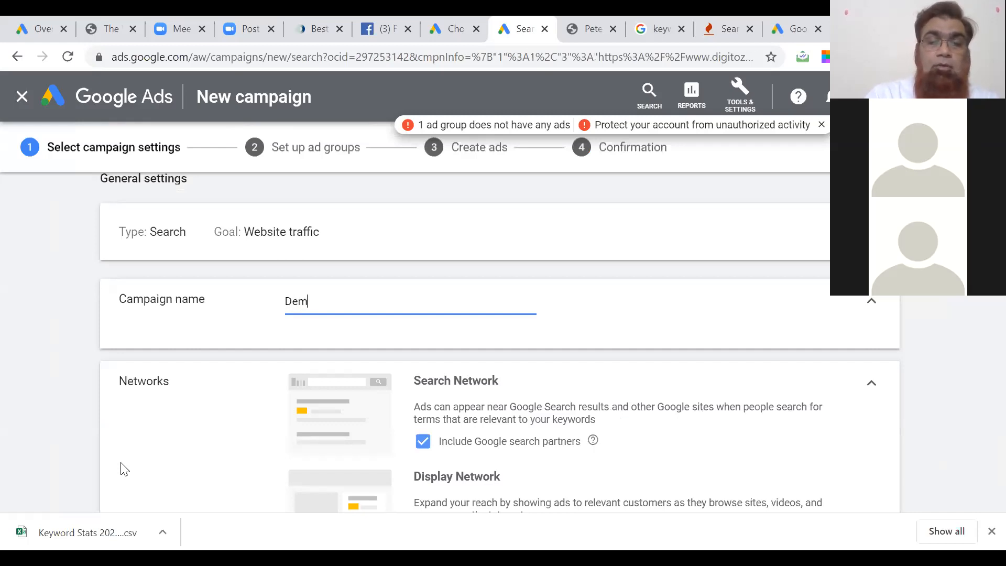
pyautogui.write('o Training Ad')
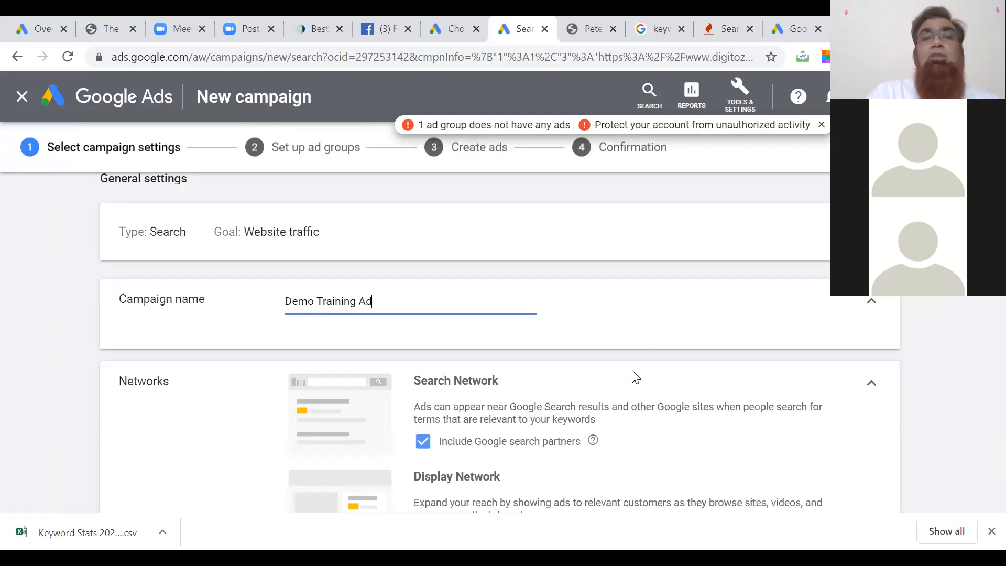
pyautogui.click(664, 339)
# - Exclude the Google Display Network from the campaign's networks
pyautogui.scroll(-3, 664, 340)
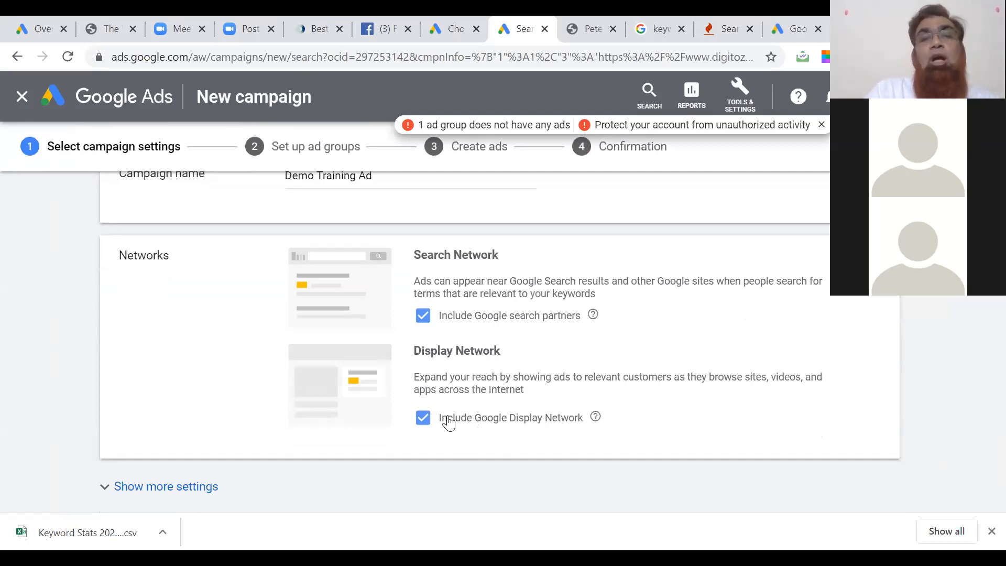
pyautogui.click(423, 419)
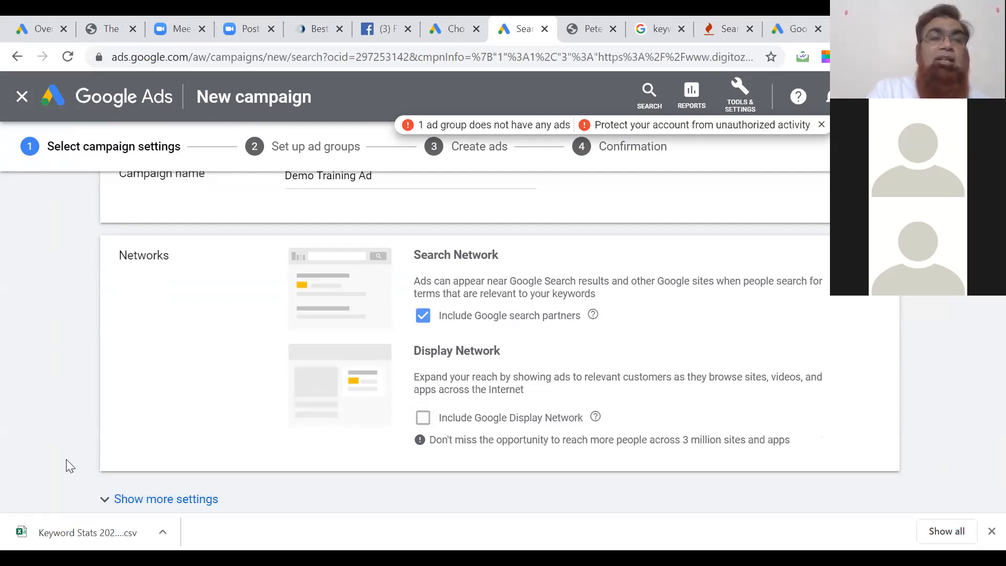
pyautogui.scroll(-5, 67, 464)
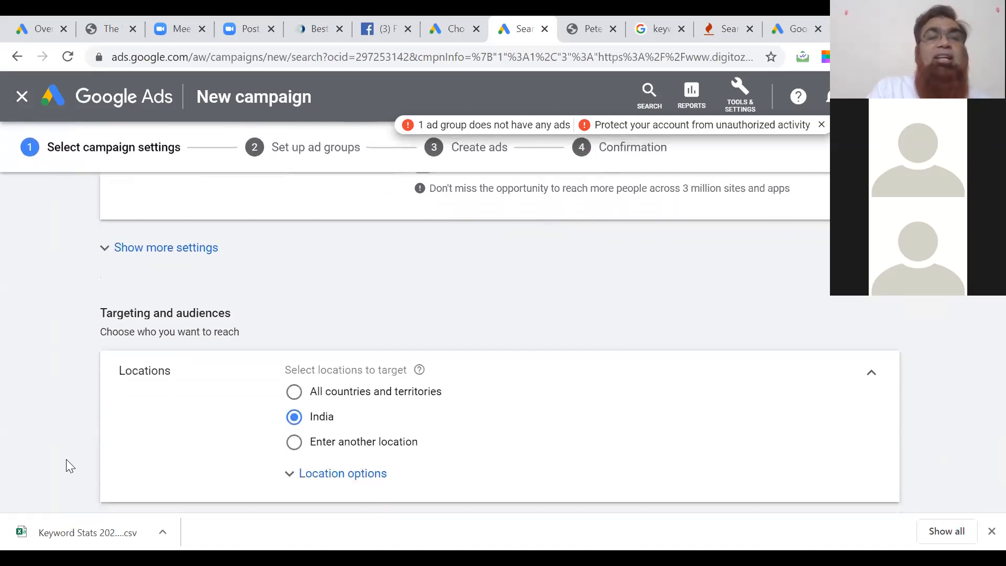
# - Expand the additional campaign settings and set the campaign's end date to May 15, 2020
pyautogui.click(135, 250)
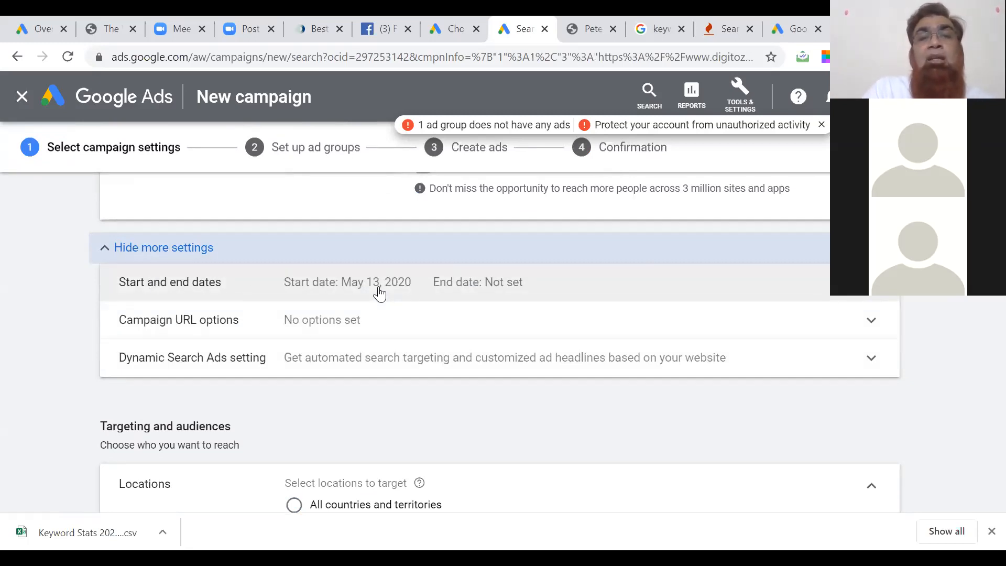
pyautogui.click(491, 283)
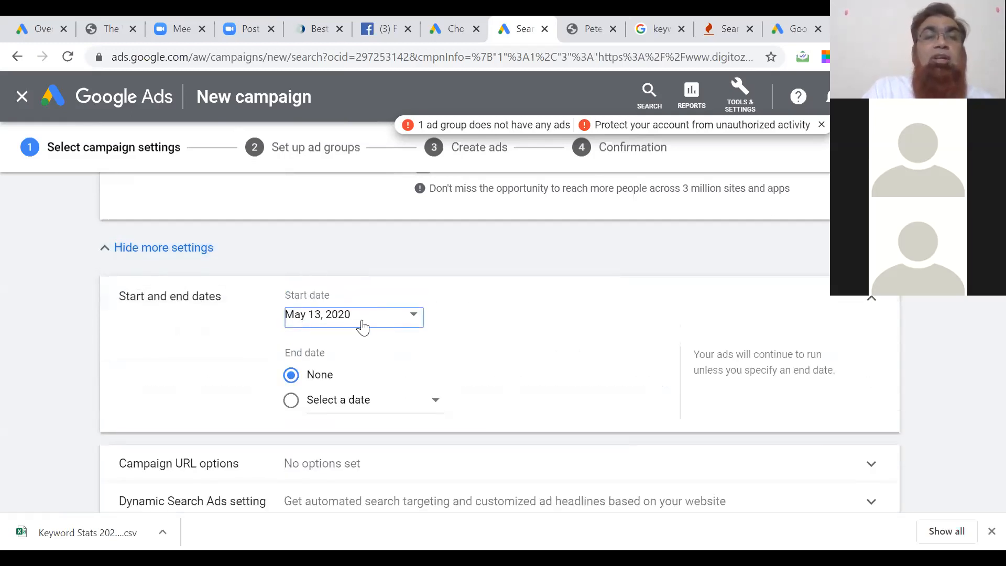
pyautogui.click(359, 403)
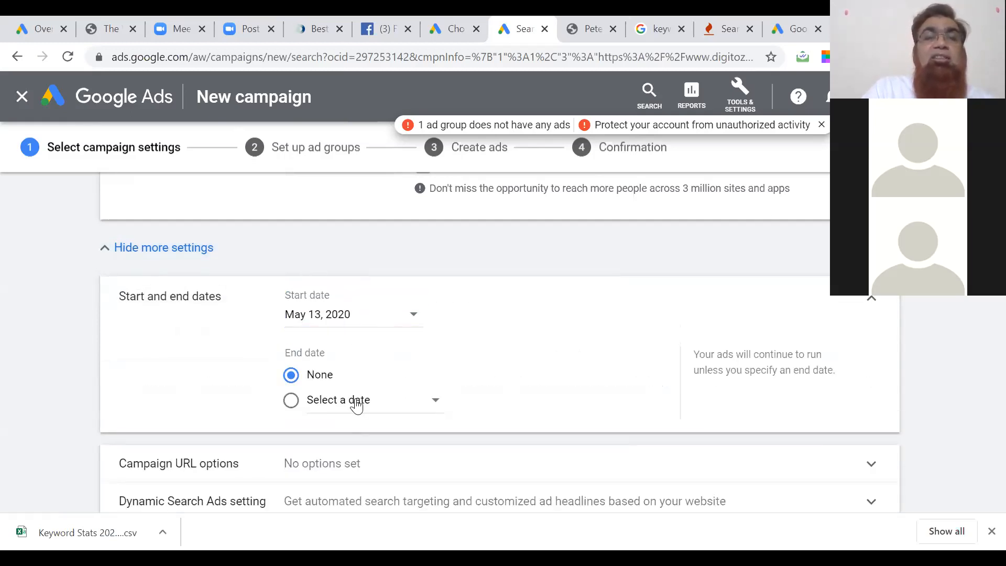
pyautogui.click(434, 287)
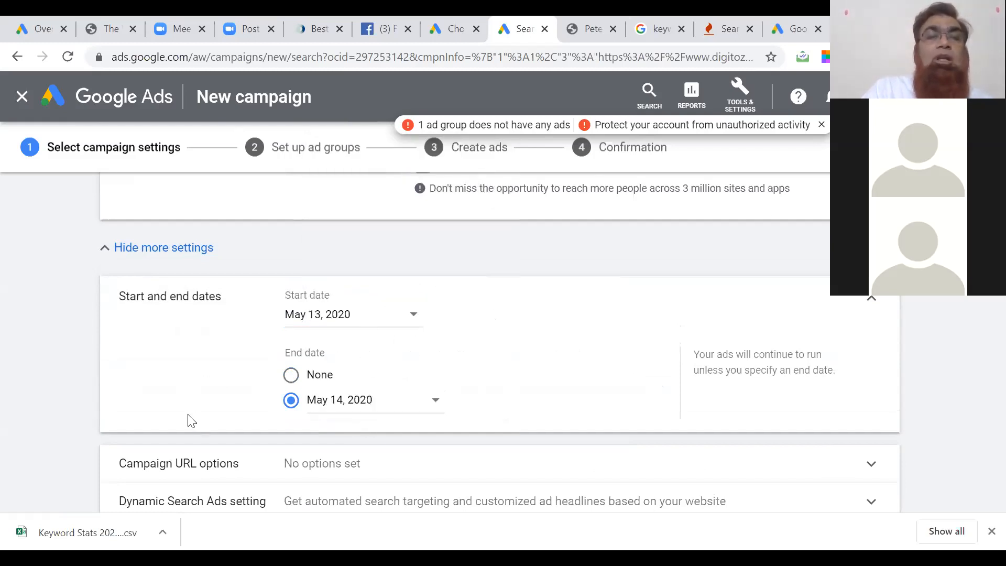
pyautogui.scroll(-1, 188, 418)
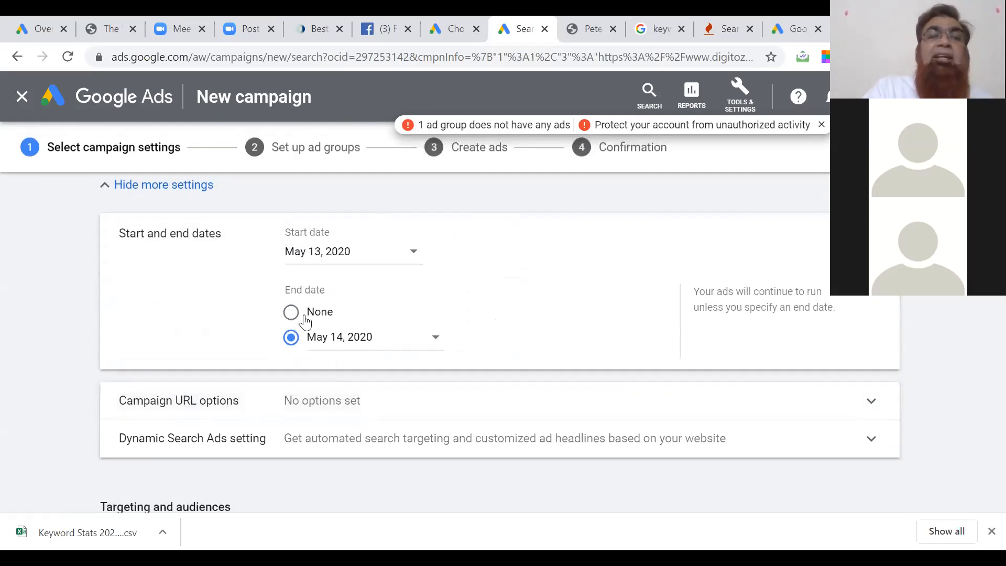
pyautogui.click(435, 342)
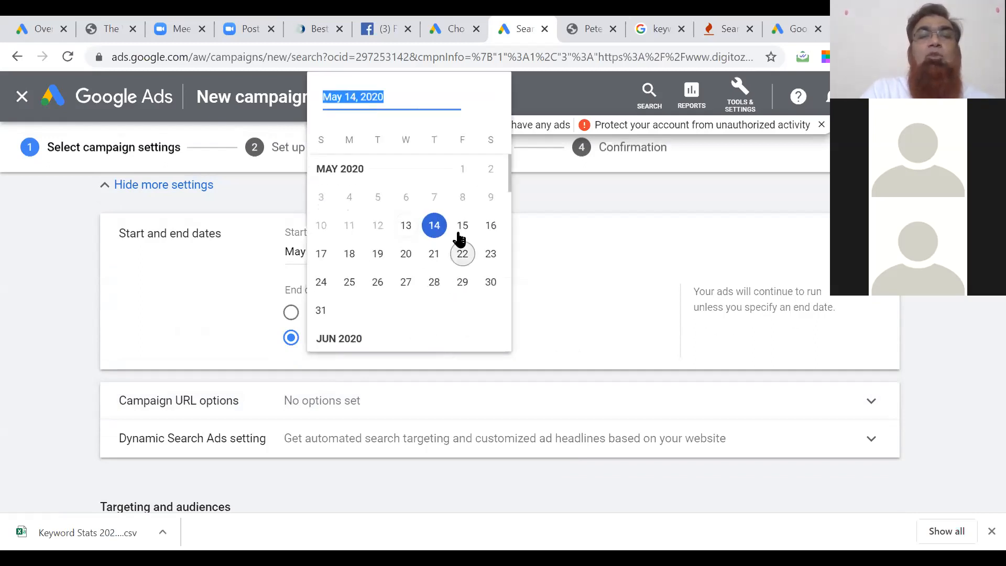
pyautogui.click(473, 233)
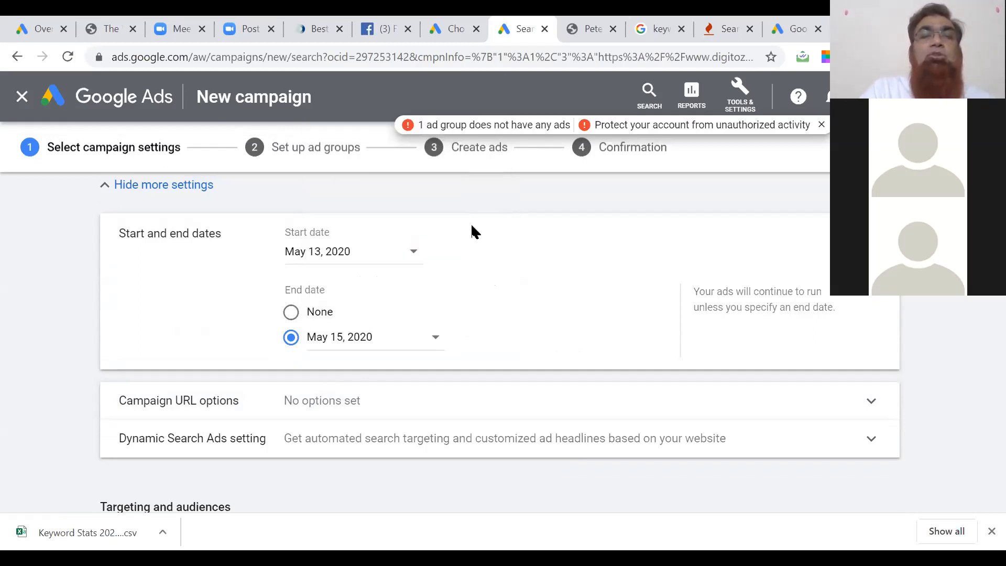
pyautogui.scroll(-2, 173, 357)
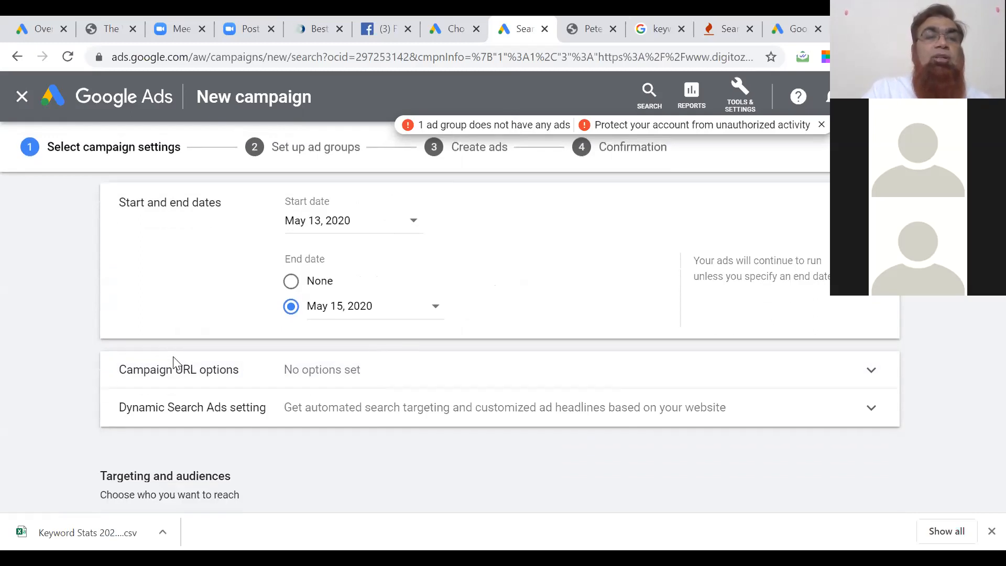
pyautogui.scroll(-1, 174, 364)
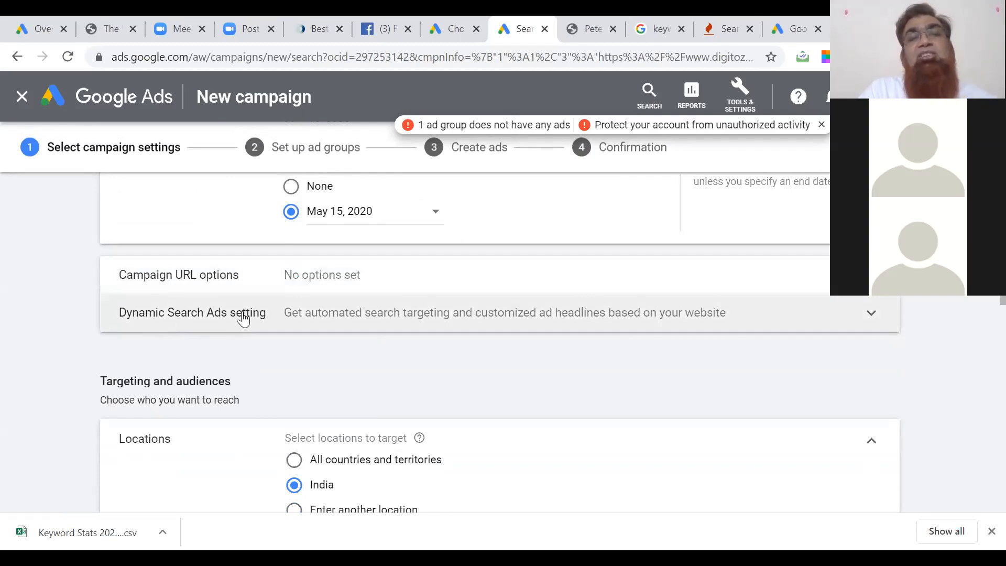
pyautogui.click(344, 317)
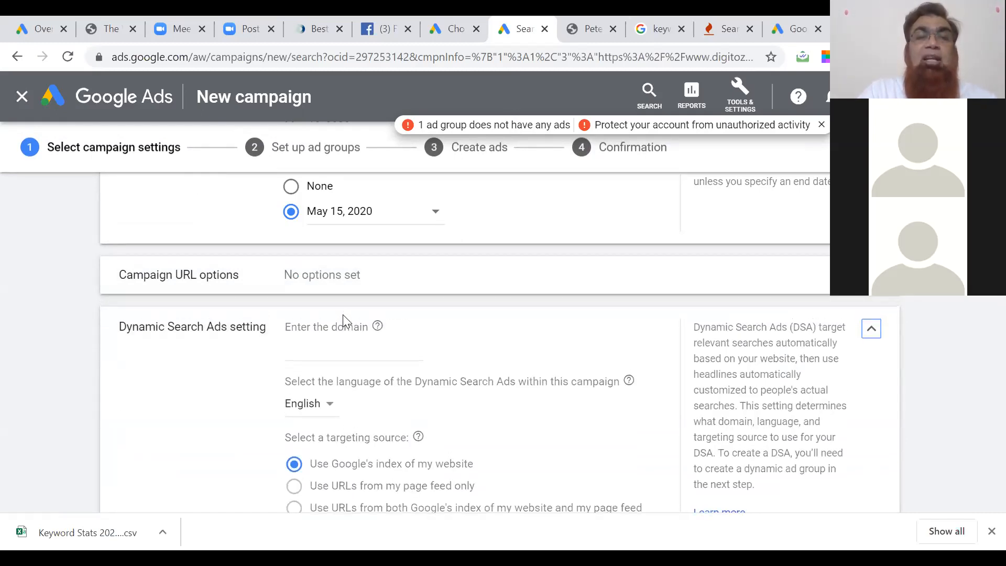
pyautogui.click(335, 352)
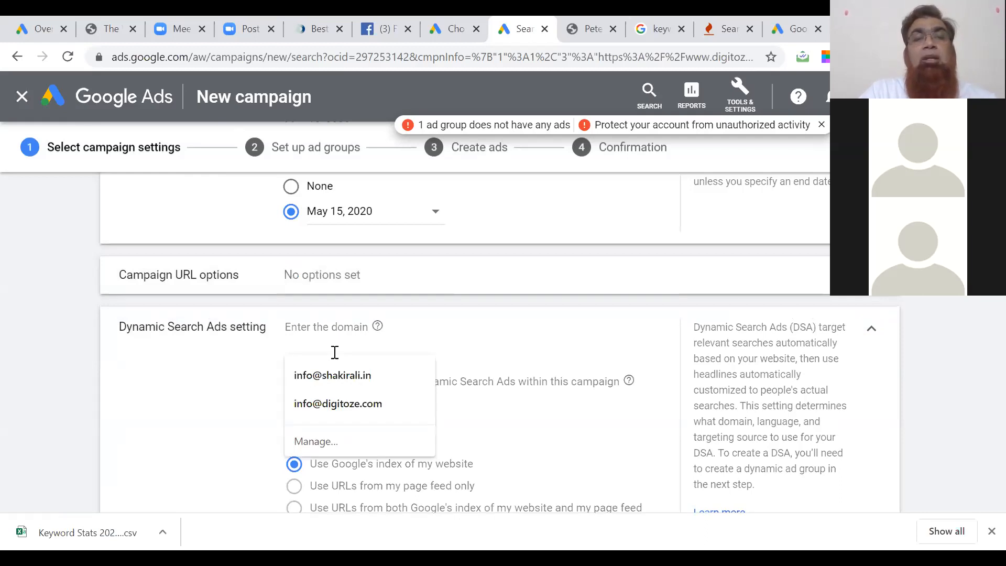
pyautogui.write('www')
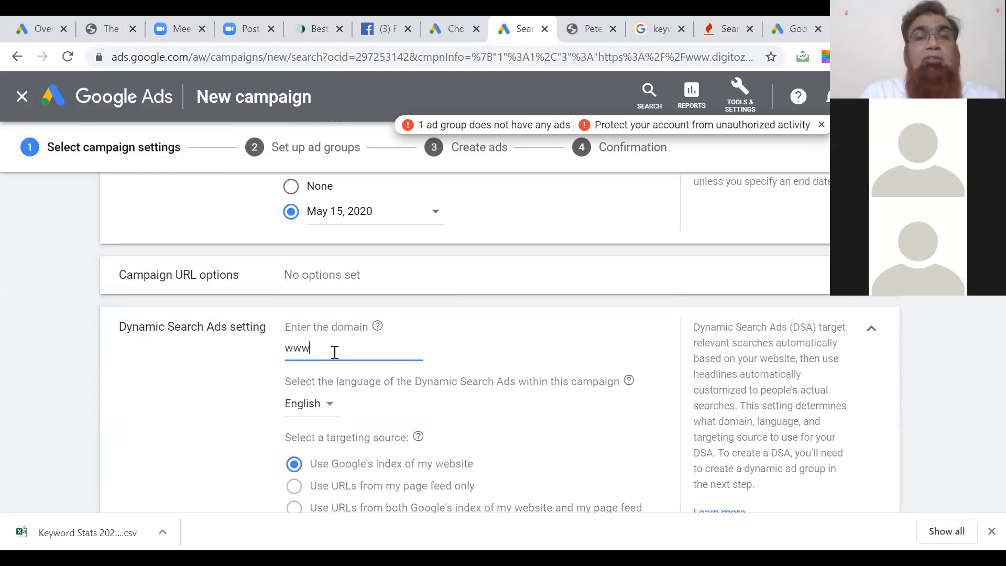
pyautogui.write('.')
pyautogui.press('BackSpace')
pyautogui.press('BackSpace')
pyautogui.press('BackSpace')
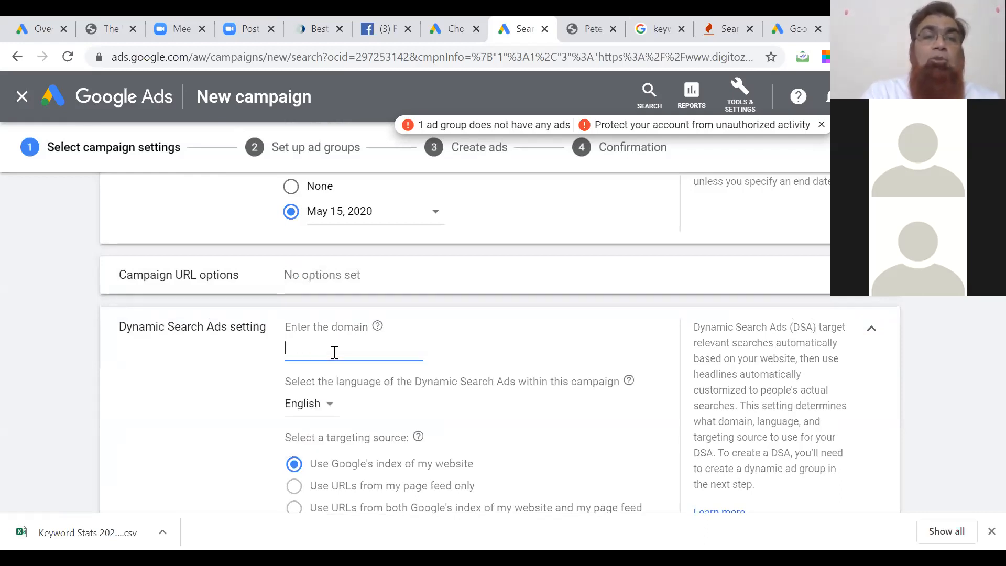
pyautogui.write('www')
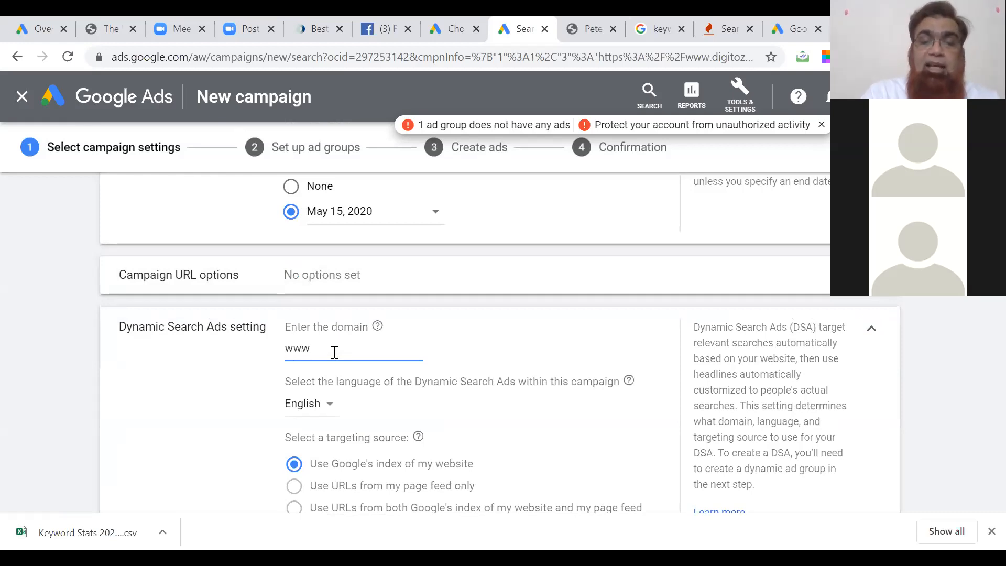
pyautogui.write('.digit')
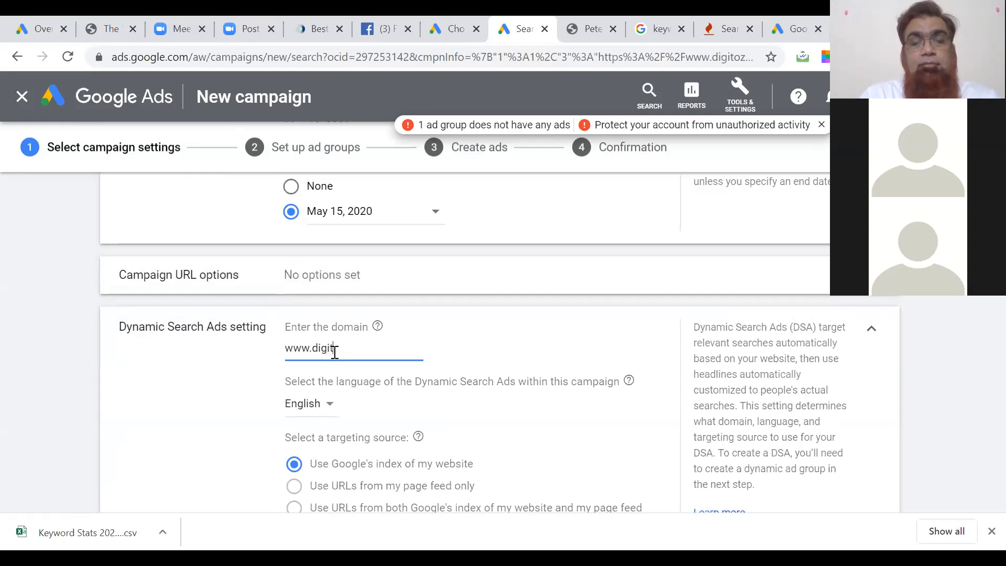
pyautogui.write('oze.com')
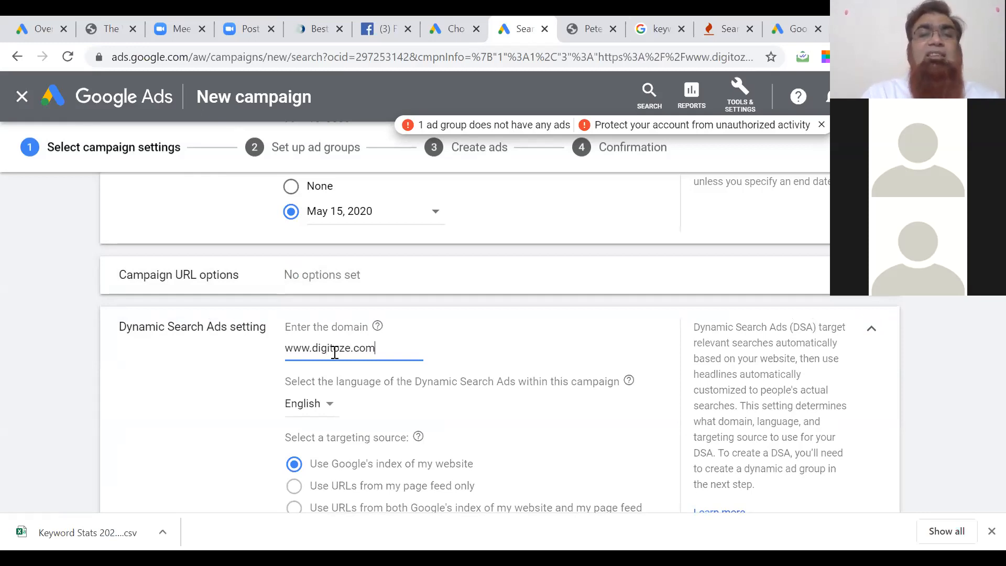
pyautogui.click(191, 436)
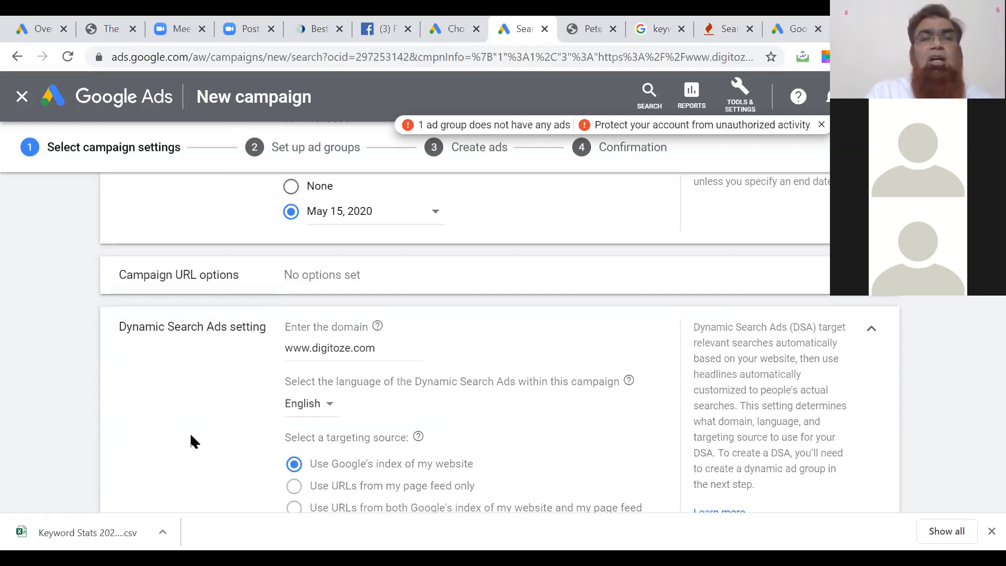
# - Switch location targeting to another location and target postal code 500004, Telangana, India
pyautogui.scroll(-2, 191, 437)
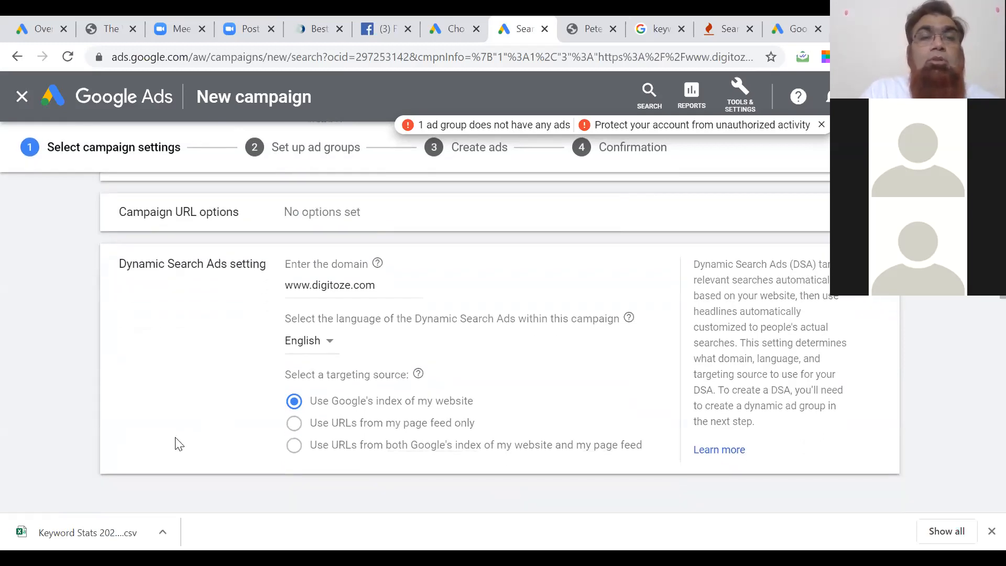
pyautogui.scroll(-2, 177, 438)
pyautogui.scroll(-5, 175, 438)
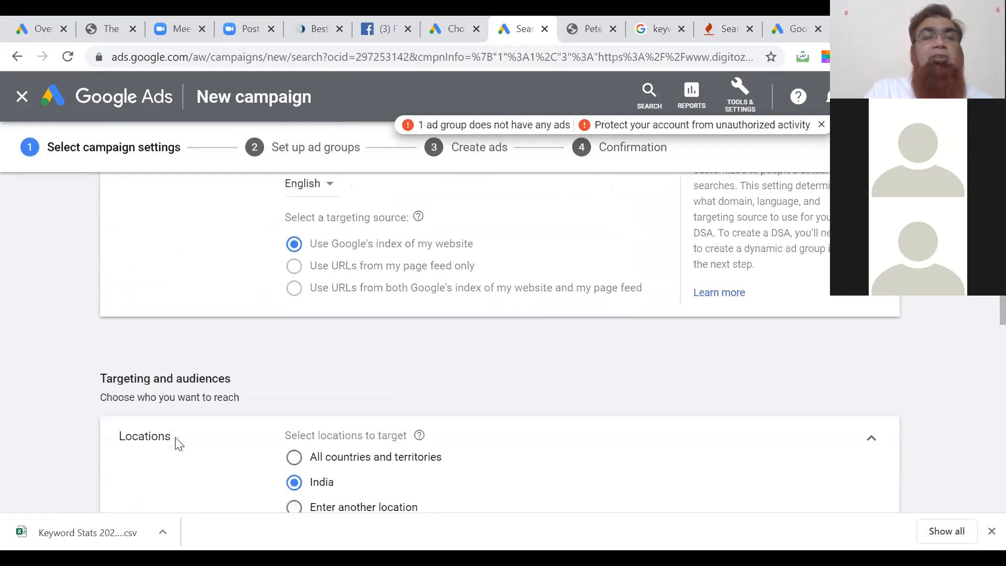
pyautogui.scroll(-1, 176, 444)
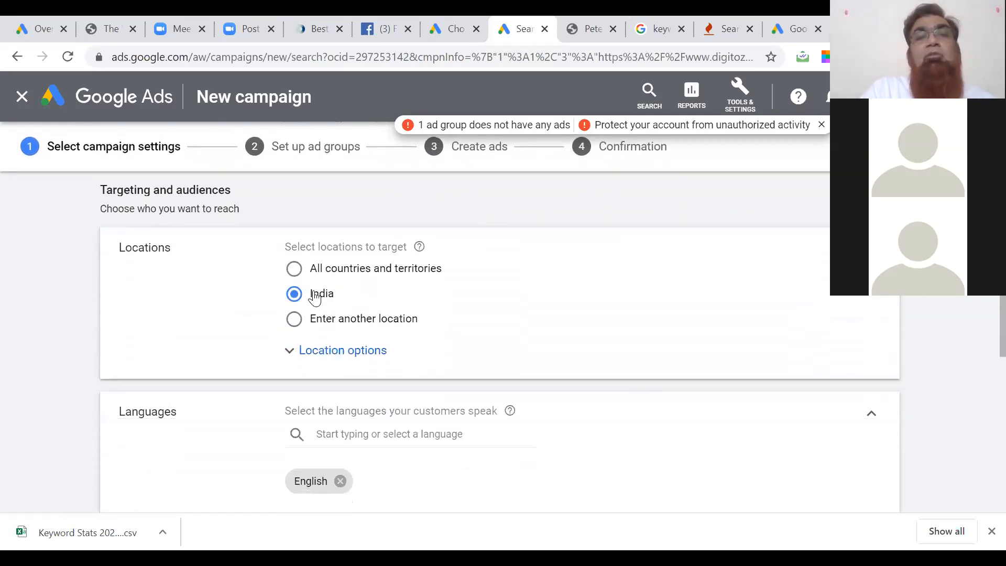
pyautogui.click(312, 328)
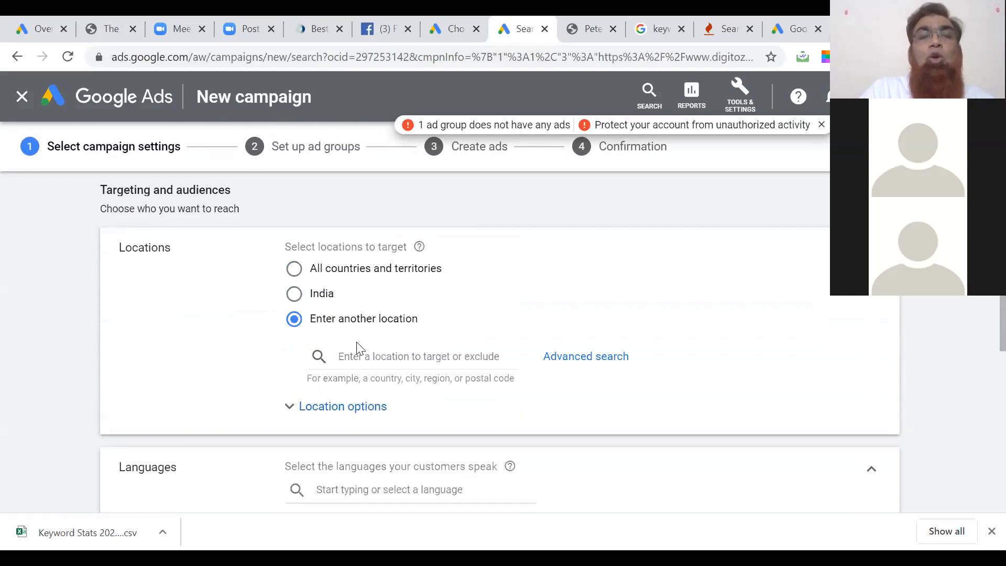
pyautogui.click(362, 357)
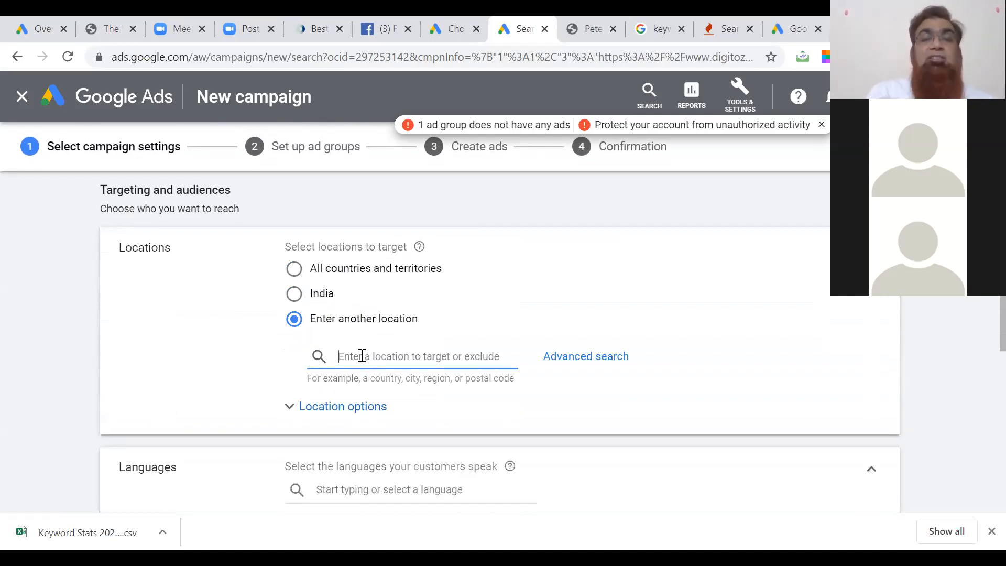
pyautogui.write('su')
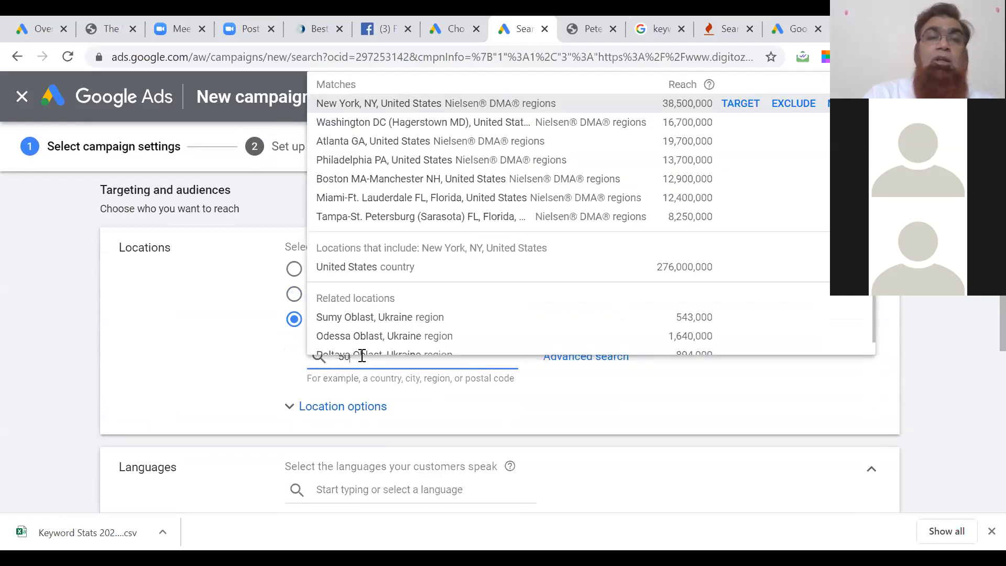
pyautogui.write('00004')
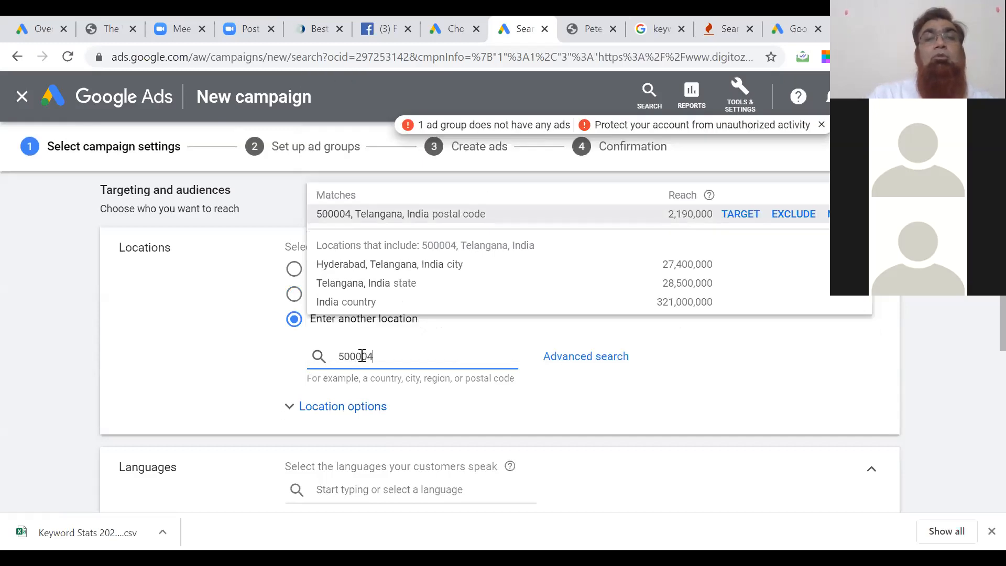
pyautogui.click(428, 213)
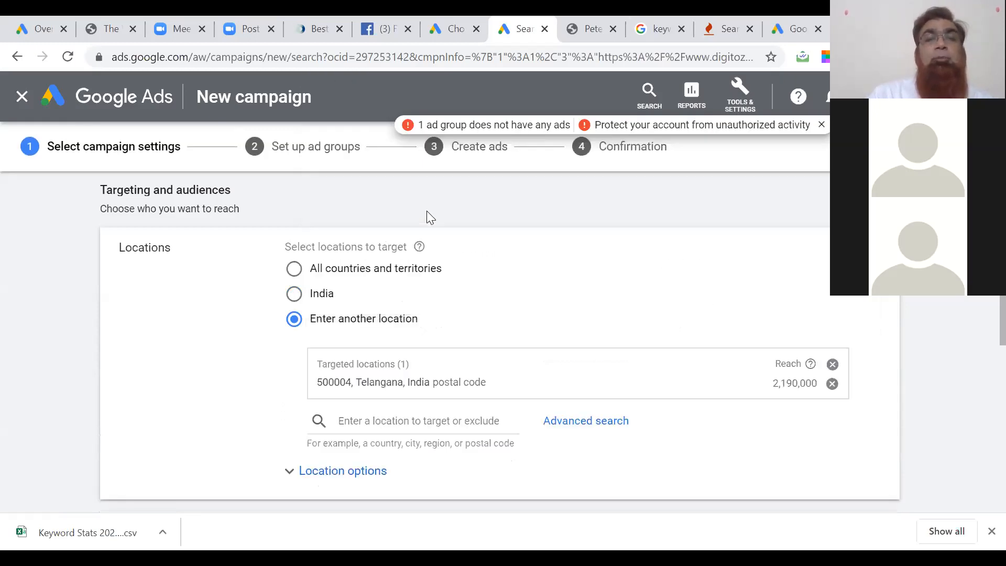
# - Add postal code 500028, Telangana, India to the targeted locations and check the reach of the targeted postal codes
pyautogui.click(383, 422)
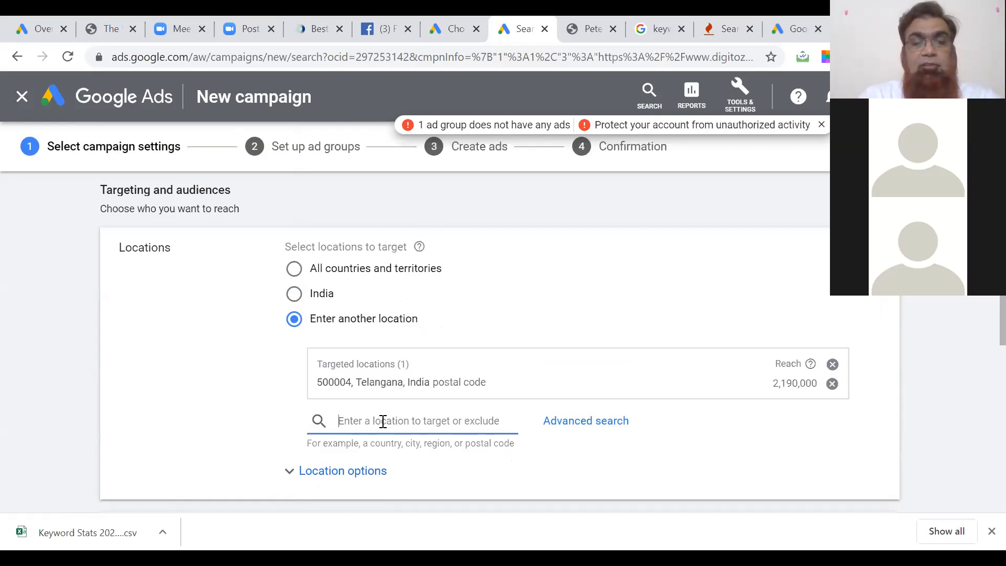
pyautogui.write('500028')
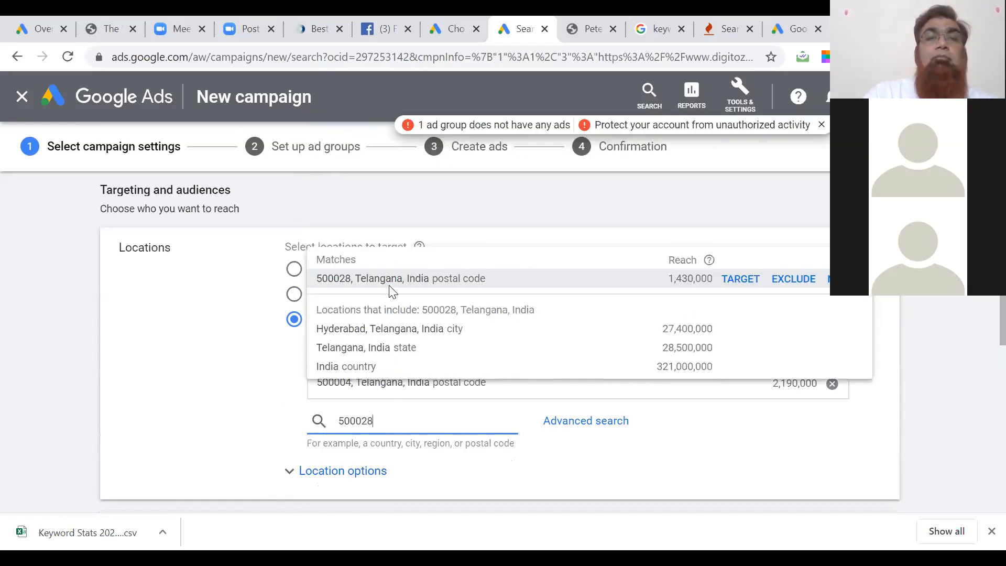
pyautogui.click(388, 280)
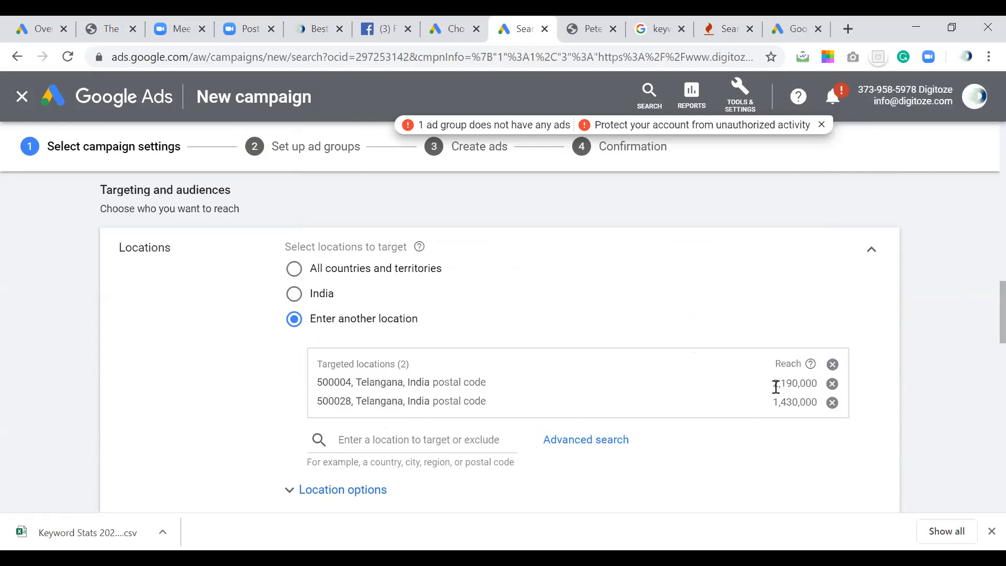
pyautogui.moveTo(776, 382); pyautogui.dragTo(817, 403)
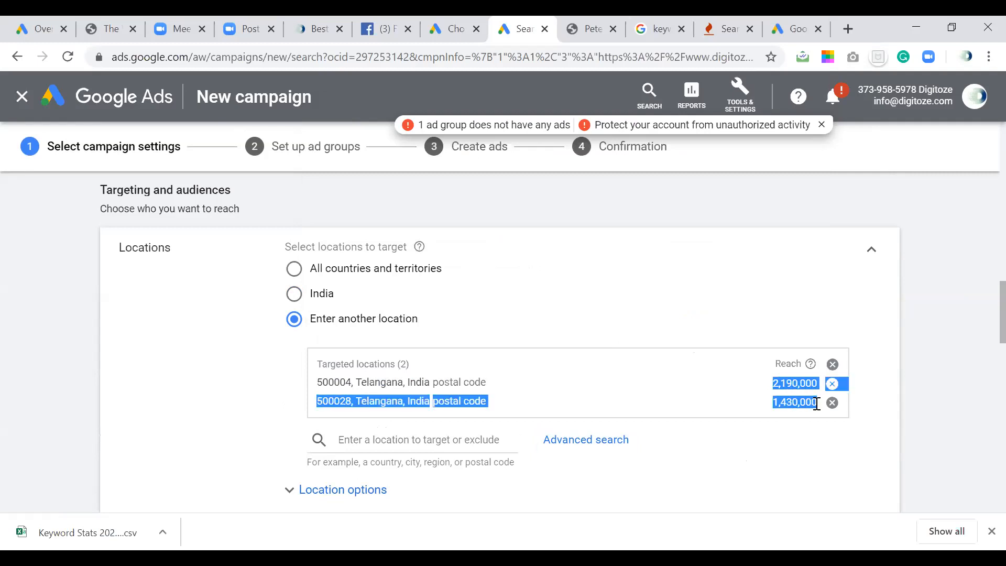
pyautogui.click(807, 449)
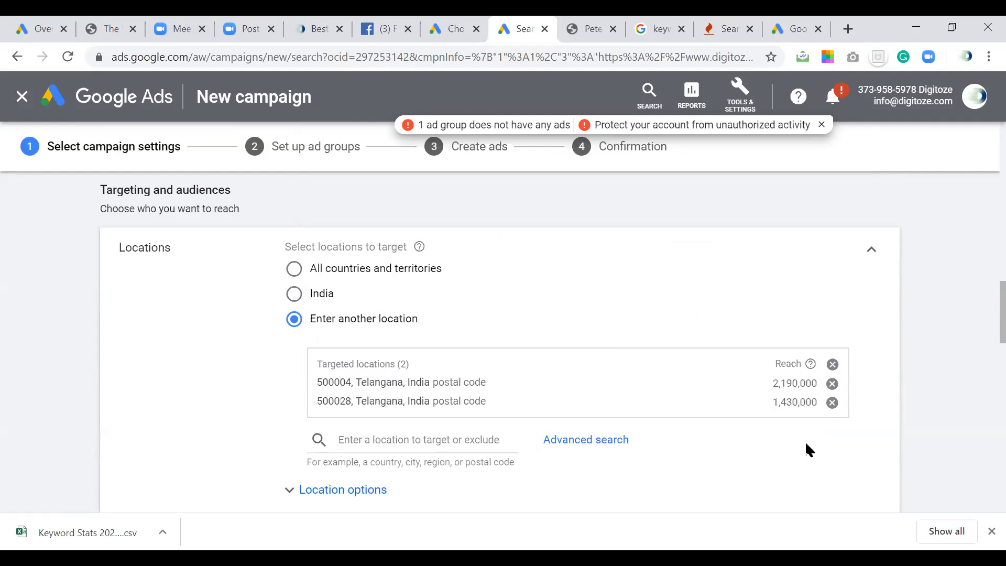
# - Add Telugu to the languages the campaign's customers speak
pyautogui.scroll(-2, 807, 450)
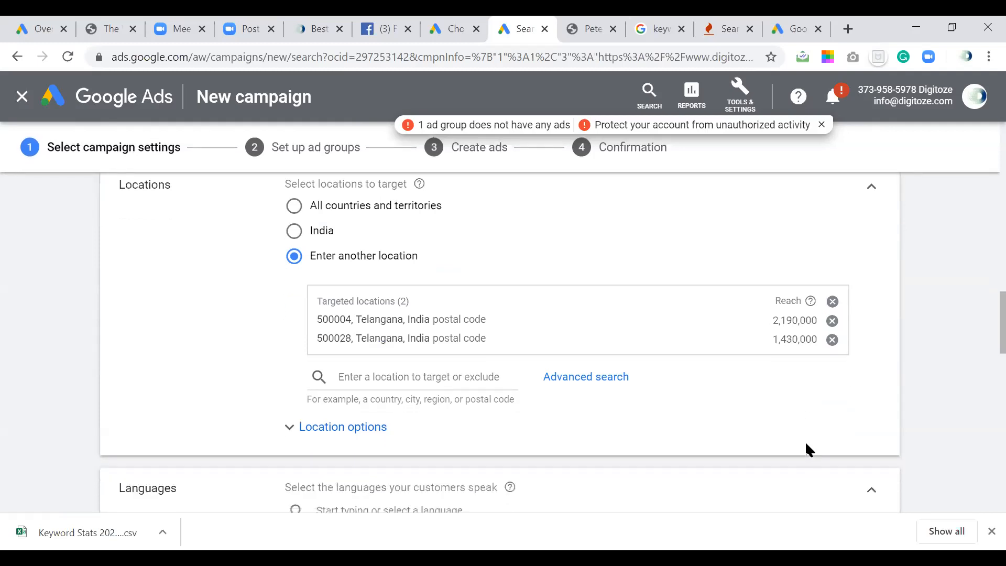
pyautogui.scroll(-2, 807, 450)
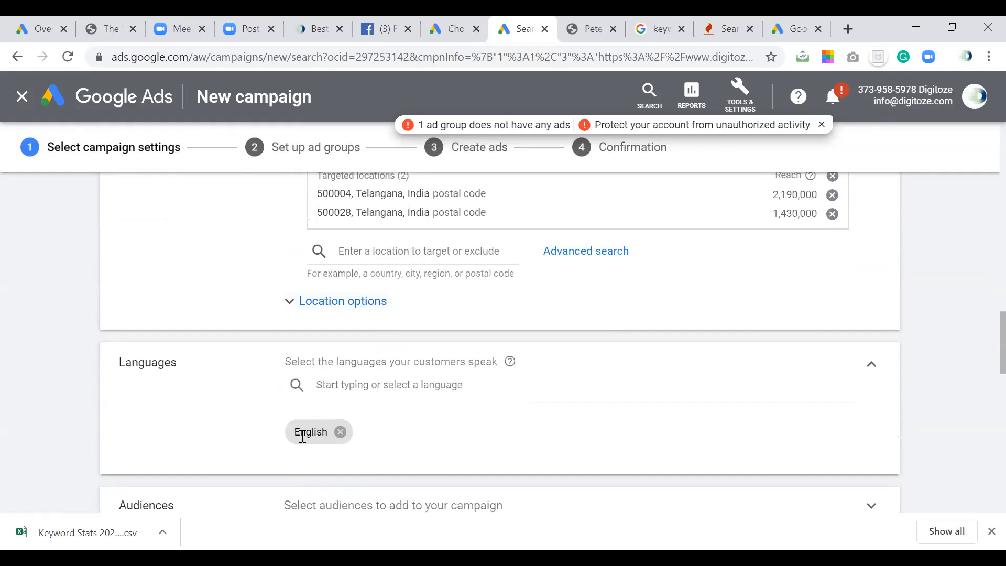
pyautogui.click(398, 386)
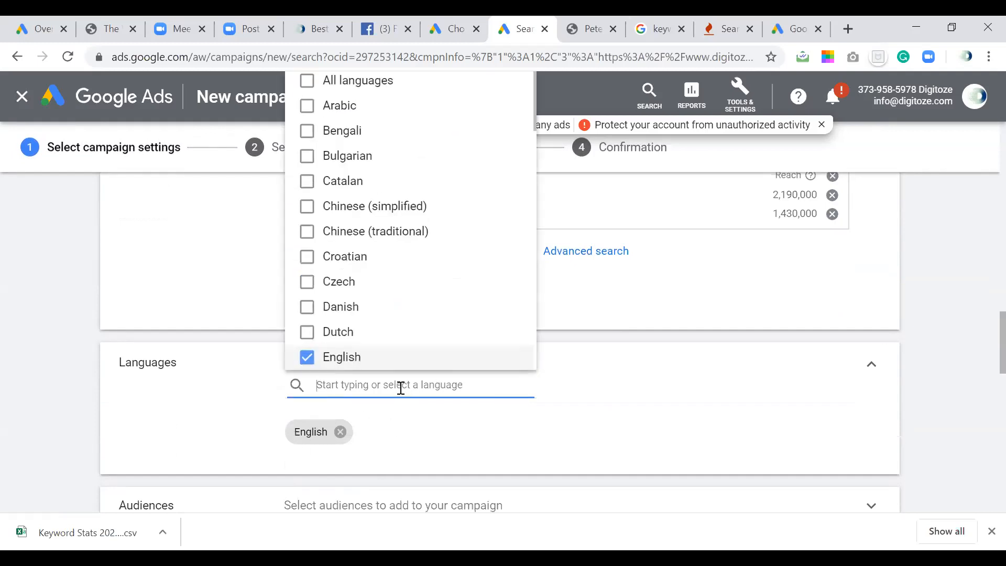
pyautogui.write('telu')
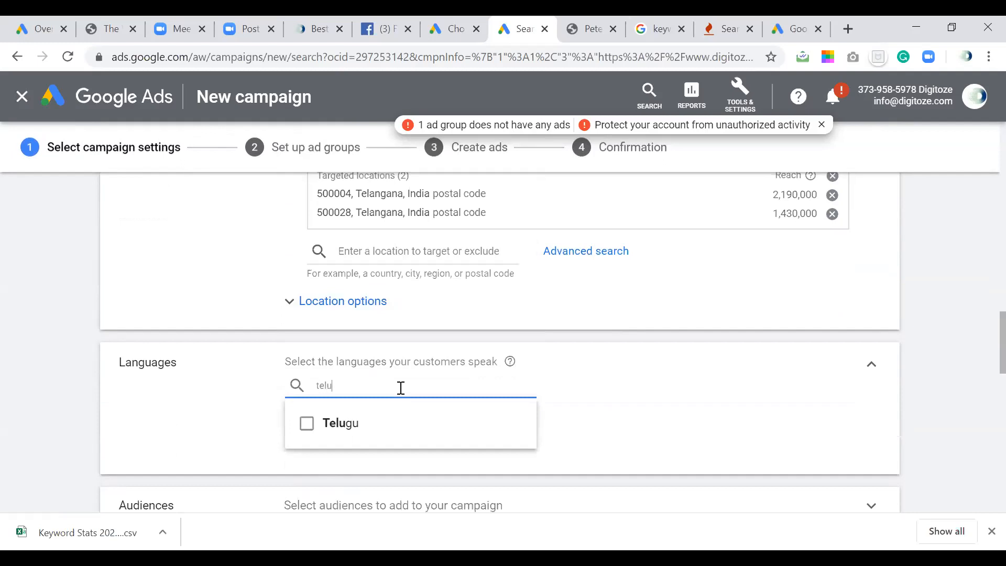
pyautogui.click(372, 426)
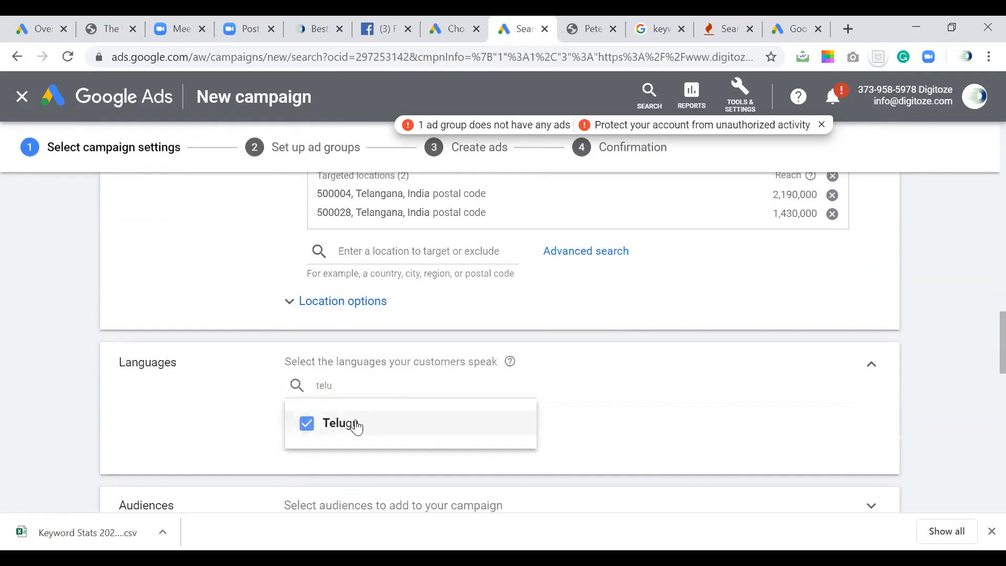
# - Add Hindi to the languages the campaign's customers speak
pyautogui.click(354, 427)
pyautogui.click(308, 425)
pyautogui.click(376, 388)
pyautogui.hotkey('ctrl', 'a')
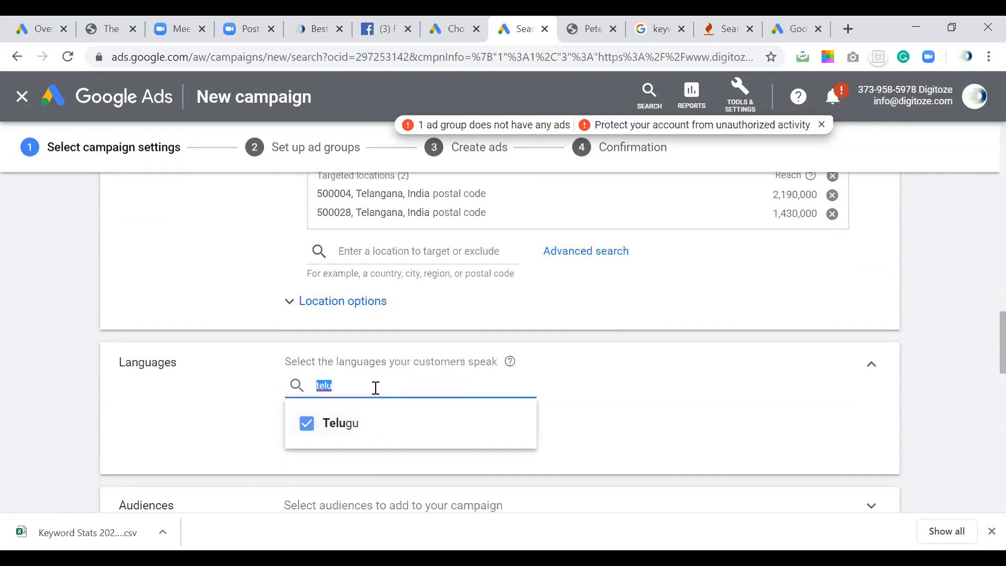
pyautogui.write('hind')
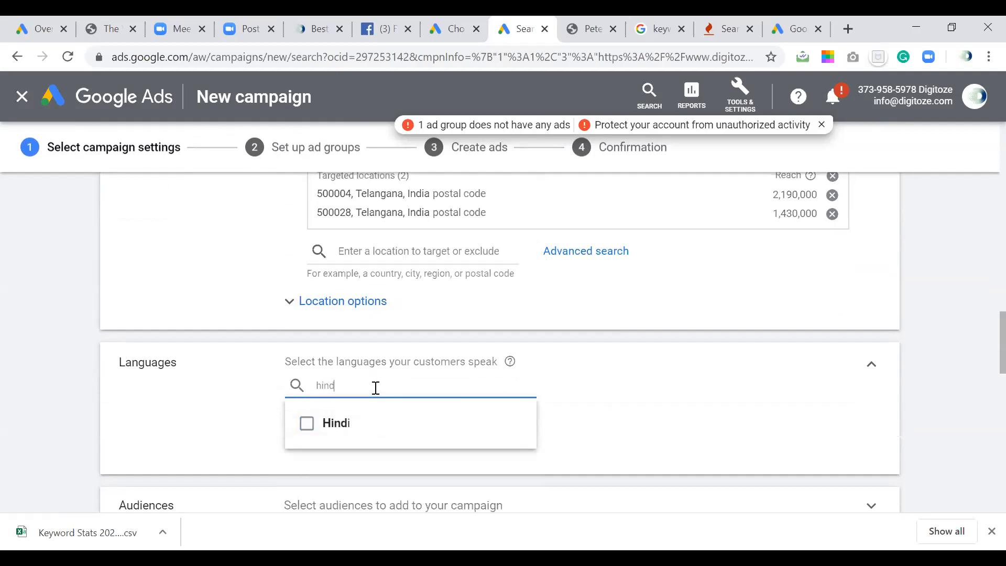
pyautogui.click(308, 424)
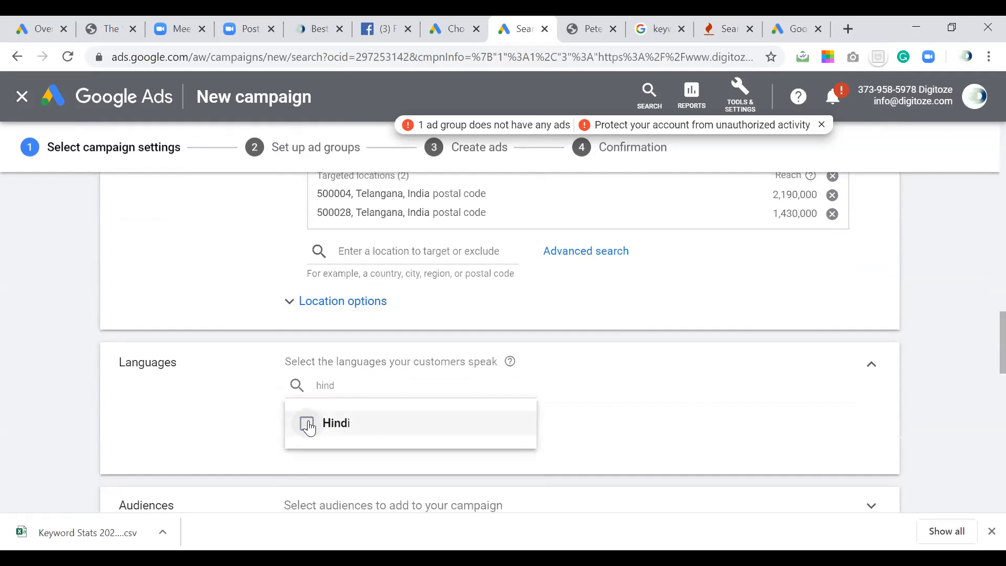
pyautogui.click(622, 432)
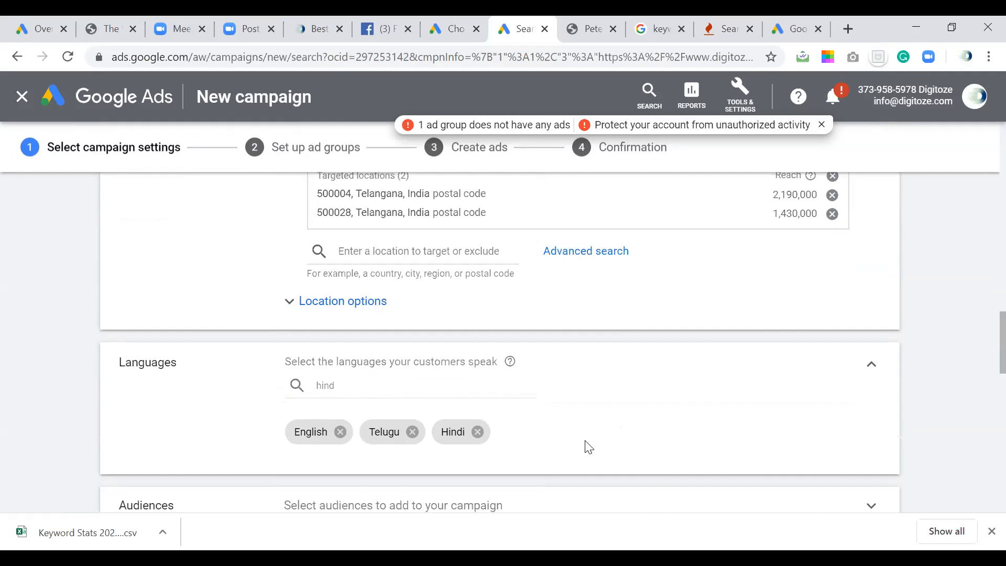
# - Add the suggested audiences Advertising & Marketing Services, Business Financial Services, Business Services and Business Technology to the campaign
pyautogui.scroll(-3, 586, 442)
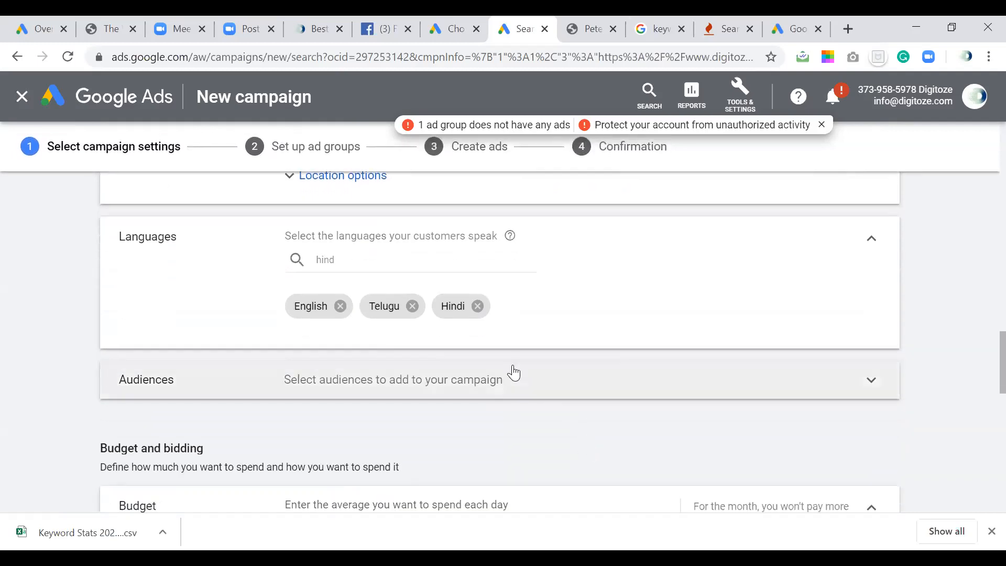
pyautogui.click(475, 388)
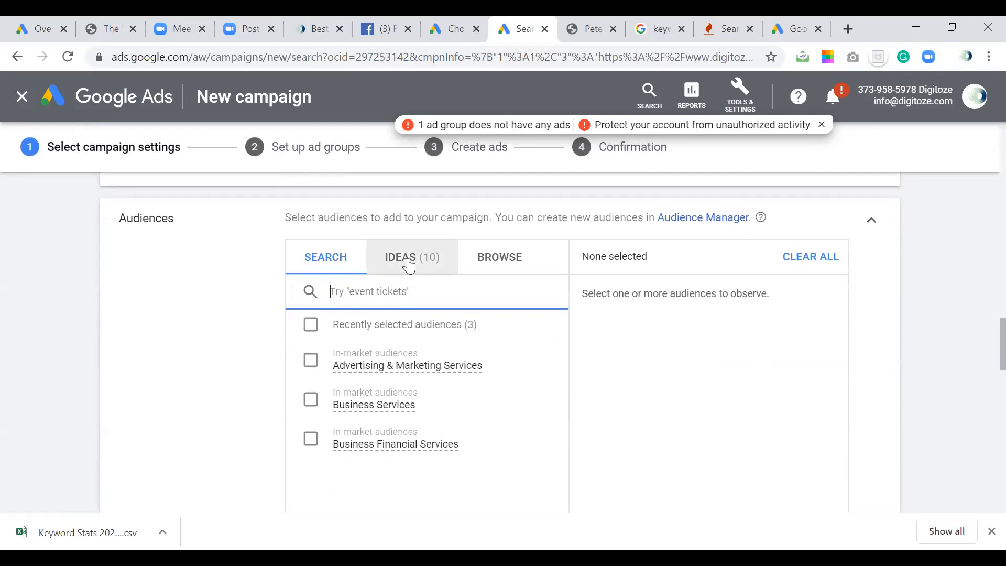
pyautogui.click(409, 262)
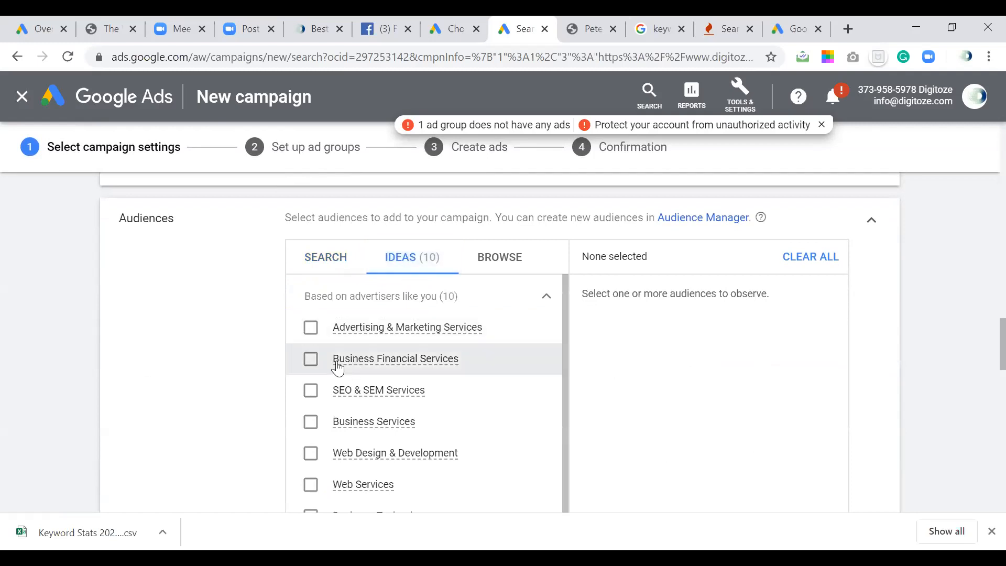
pyautogui.click(311, 329)
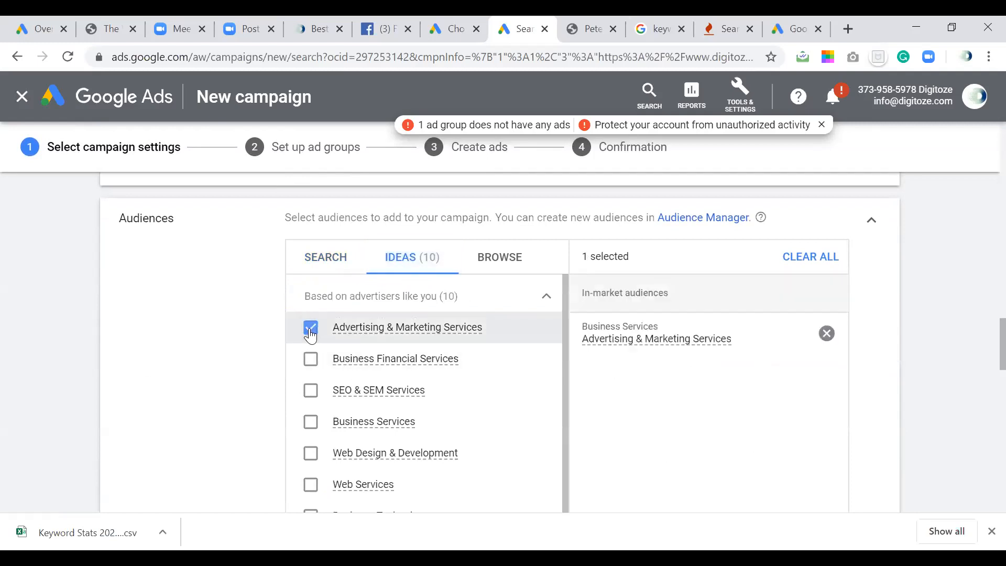
pyautogui.click(311, 357)
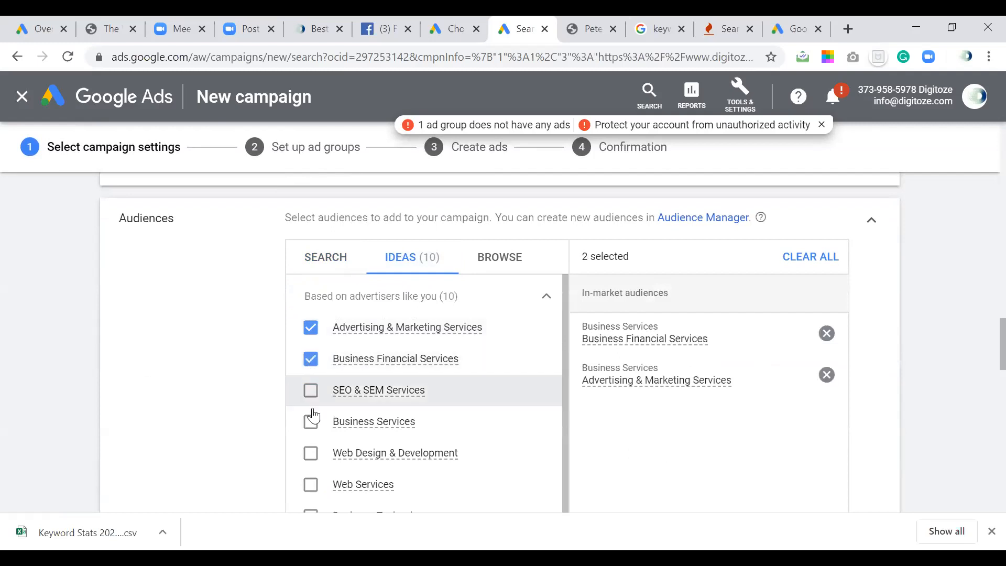
pyautogui.click(311, 425)
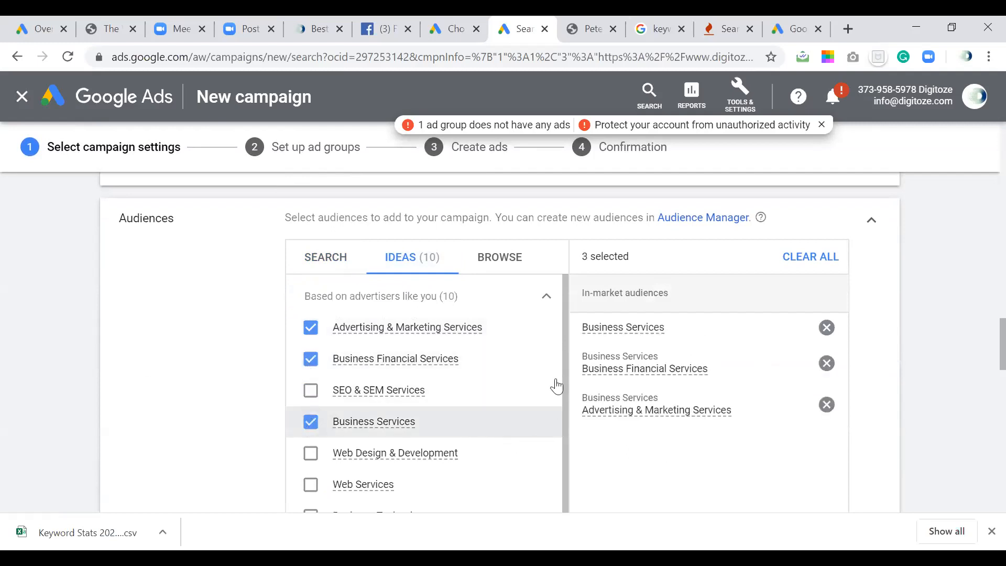
pyautogui.moveTo(566, 390); pyautogui.dragTo(569, 433)
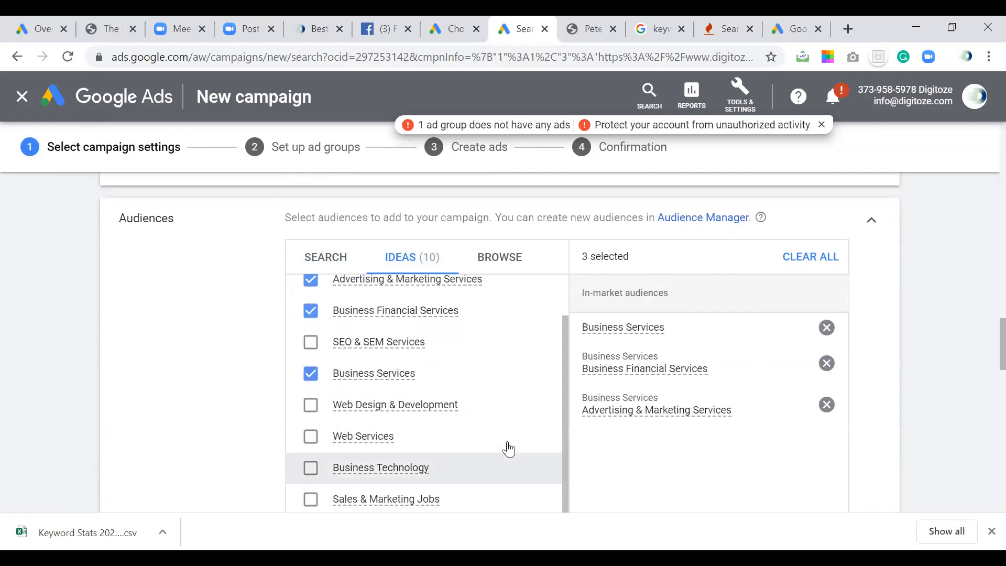
pyautogui.click(508, 449)
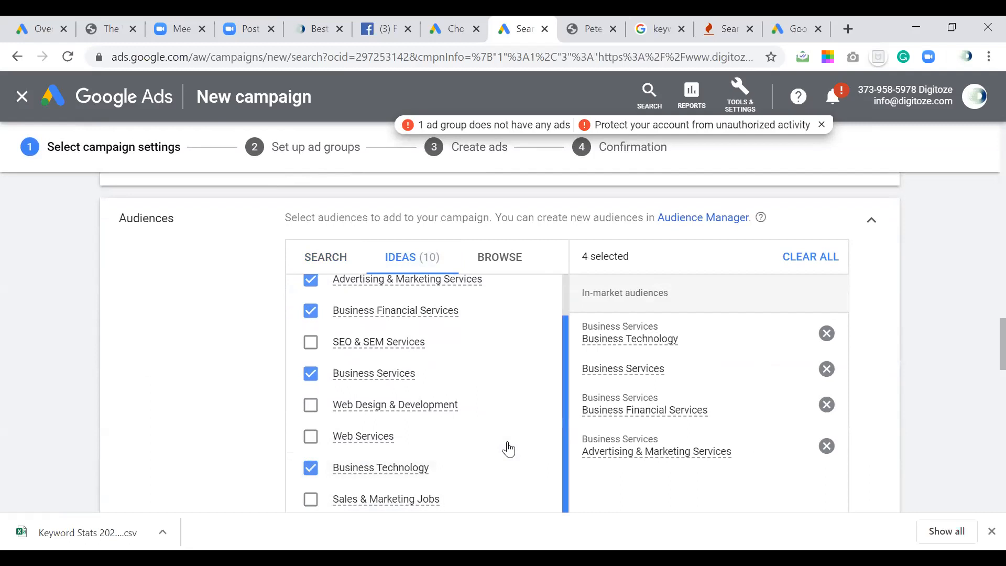
pyautogui.scroll(2, 561, 467)
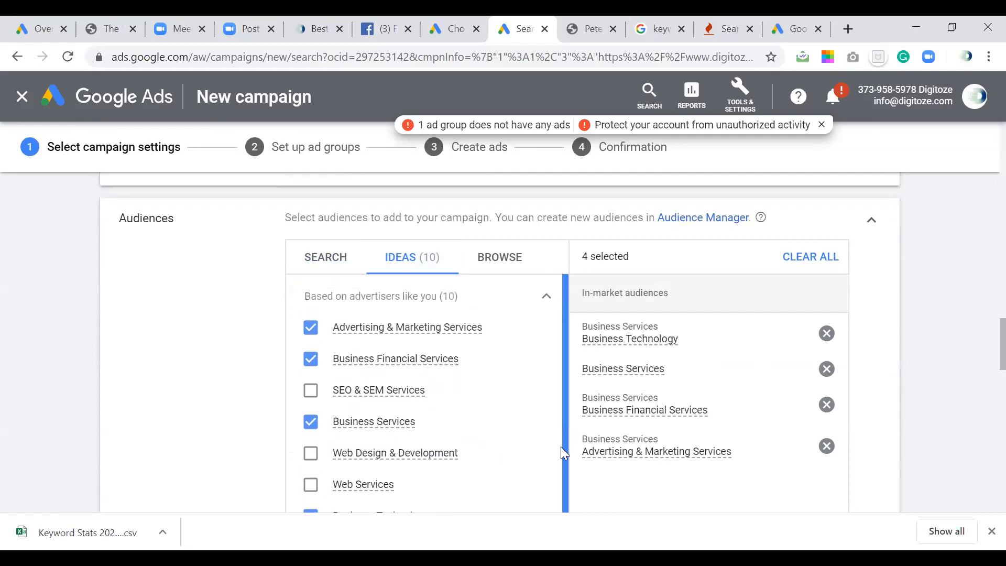
pyautogui.scroll(-1, 561, 466)
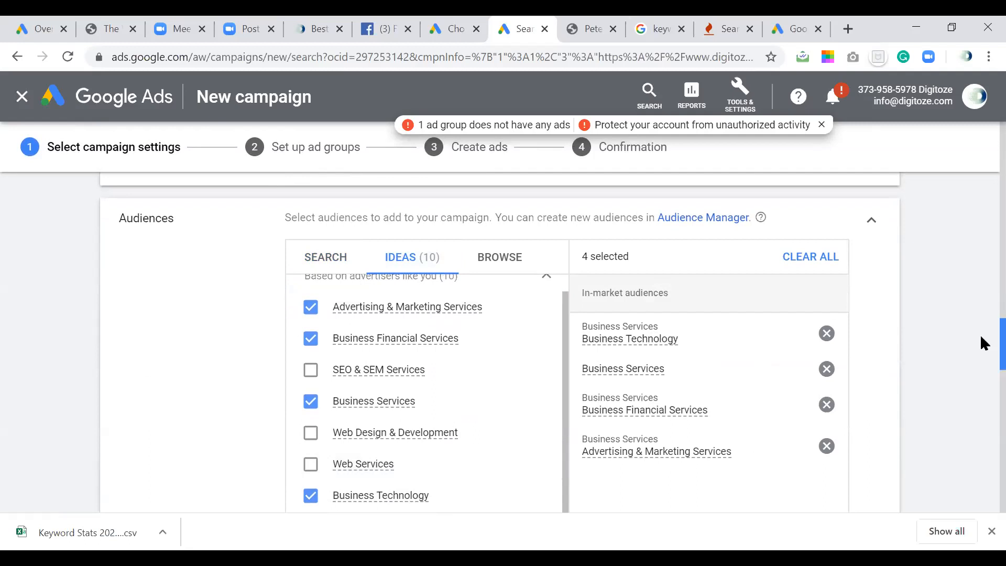
# - Set the campaign's average daily budget to ₹200
pyautogui.scroll(-1, 983, 362)
pyautogui.scroll(-5, 983, 367)
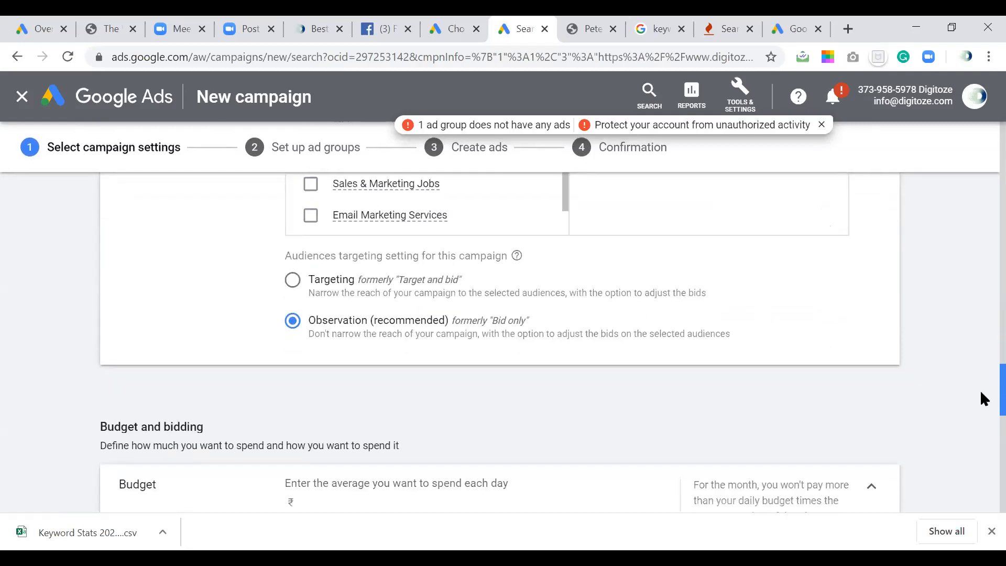
pyautogui.scroll(-1, 983, 393)
pyautogui.scroll(-2, 980, 396)
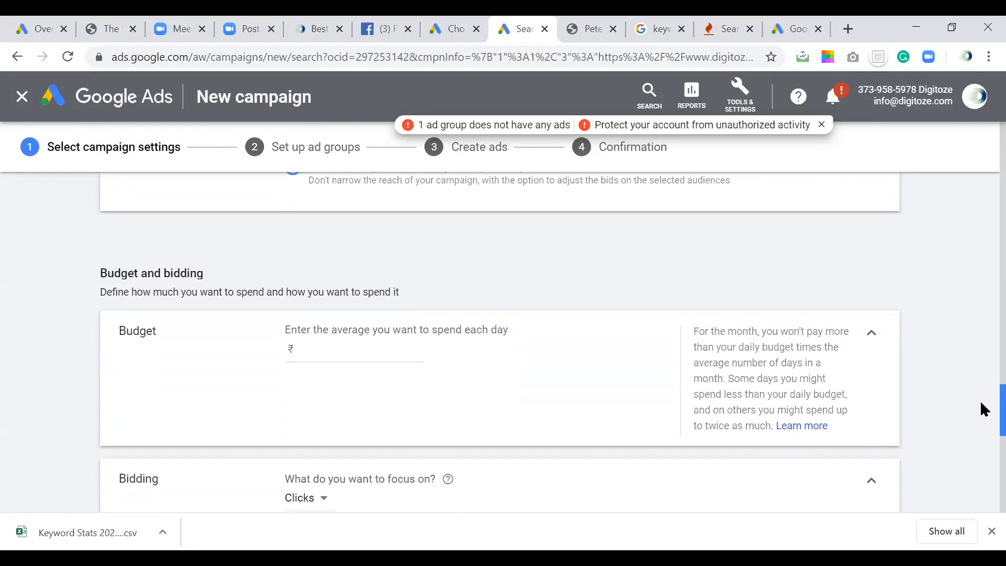
pyautogui.click(406, 351)
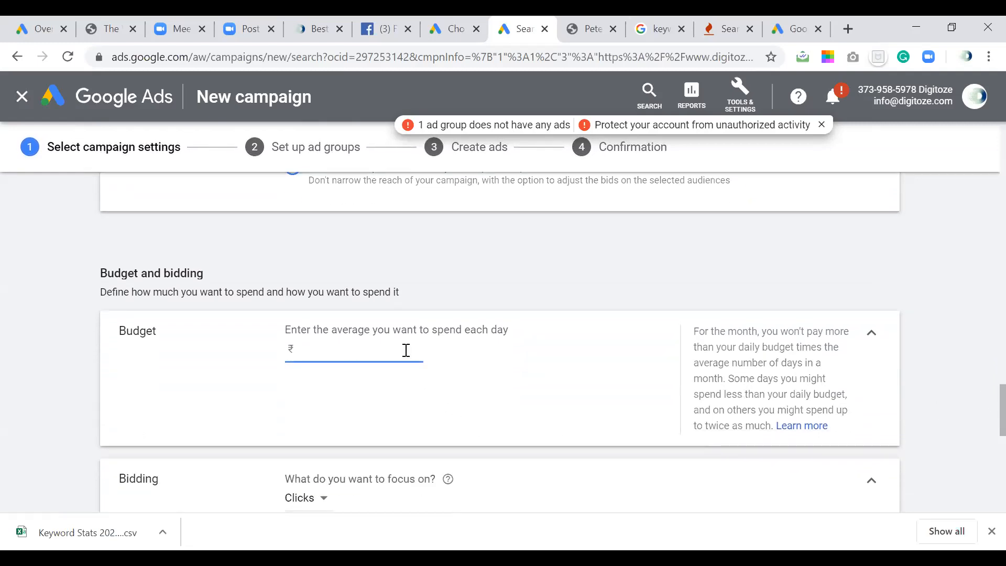
pyautogui.write('200')
pyautogui.click(510, 418)
# - Keep the bidding focus on Clicks and set a maximum cost-per-click bid limit of ₹20
pyautogui.scroll(-3, 510, 418)
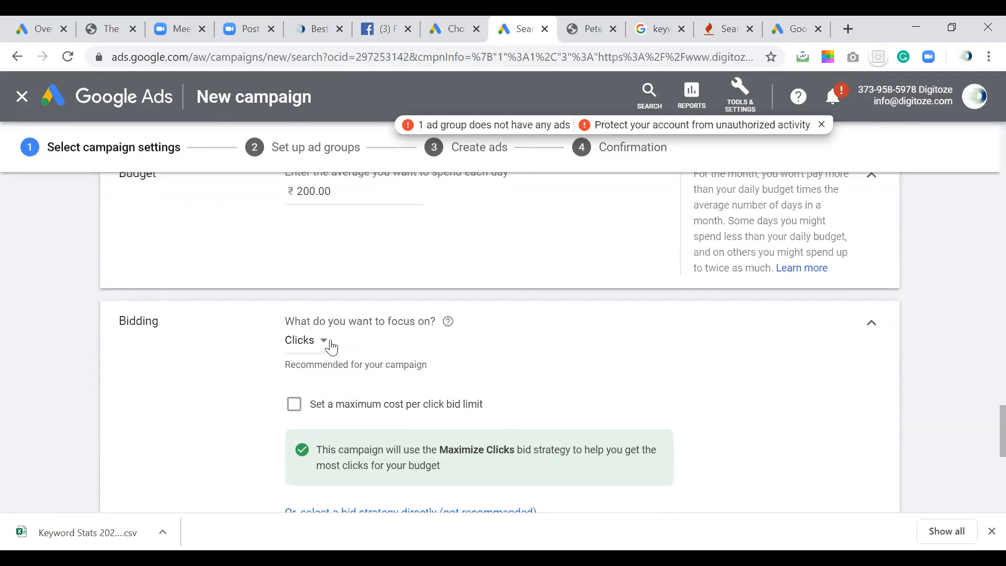
pyautogui.click(325, 345)
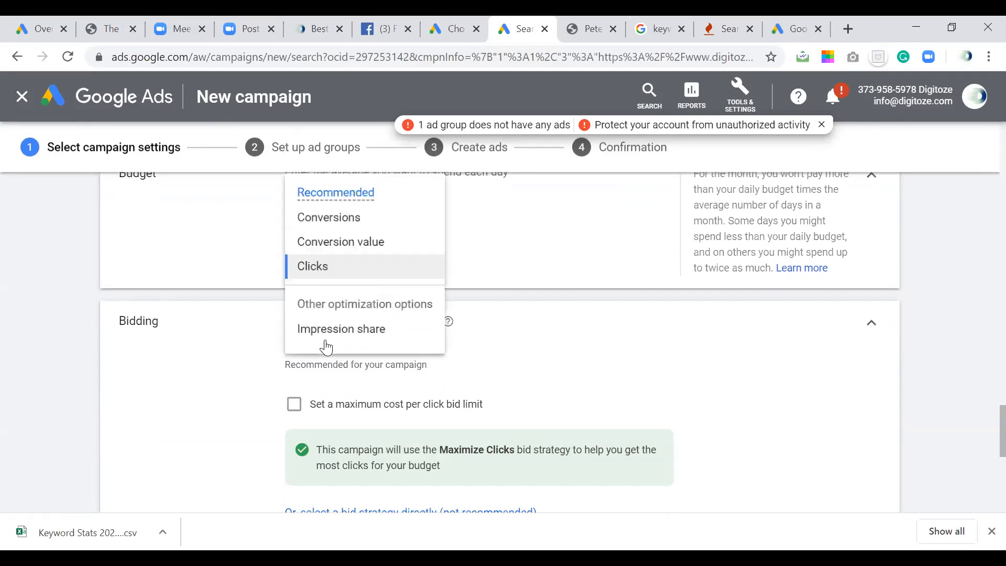
pyautogui.click(336, 272)
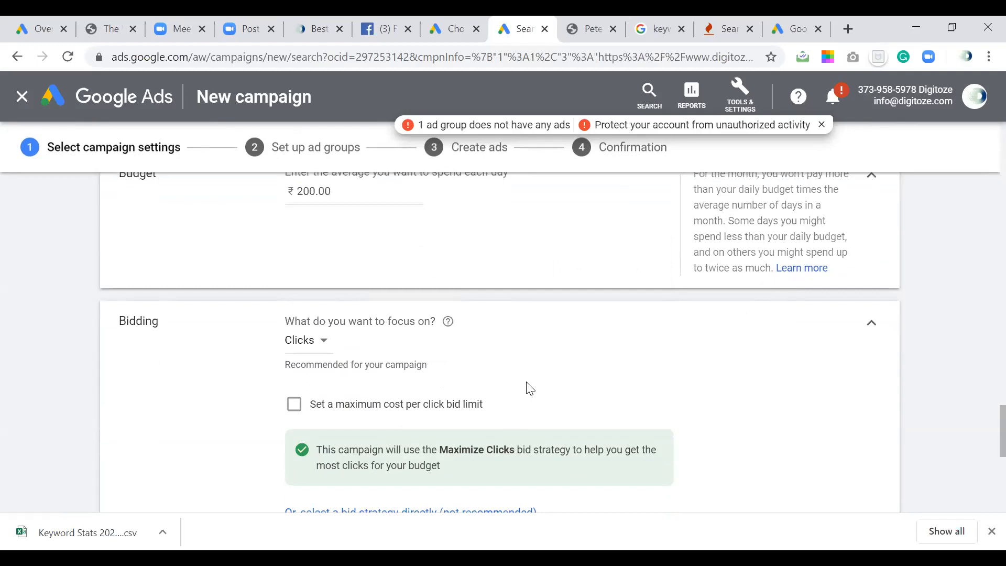
pyautogui.scroll(-1, 529, 388)
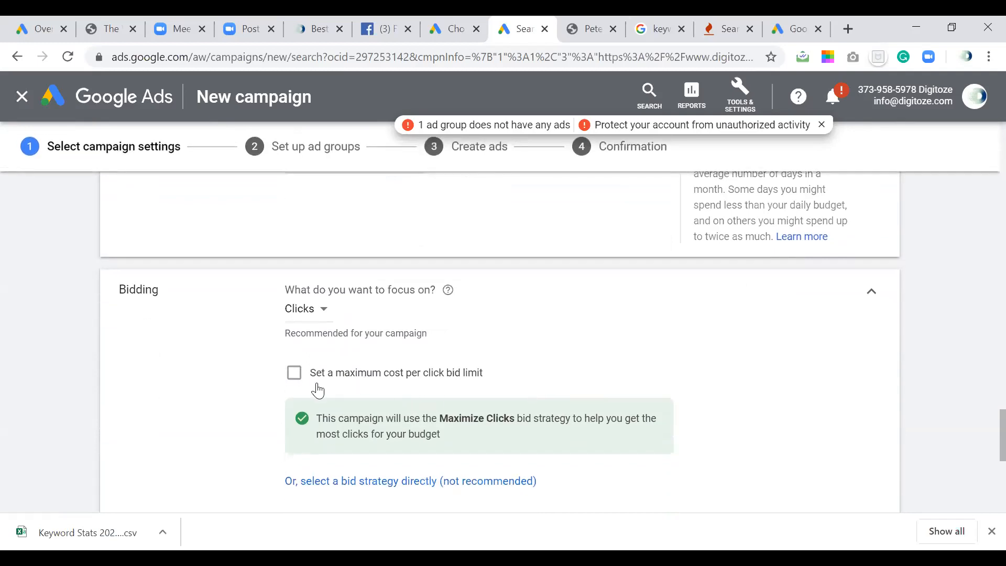
pyautogui.click(297, 376)
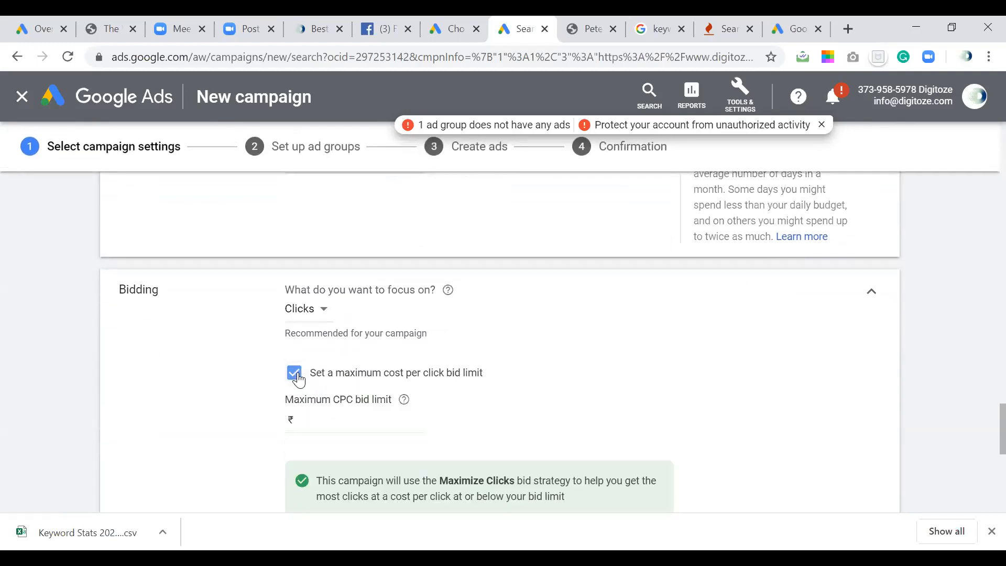
pyautogui.click(341, 419)
pyautogui.write('20')
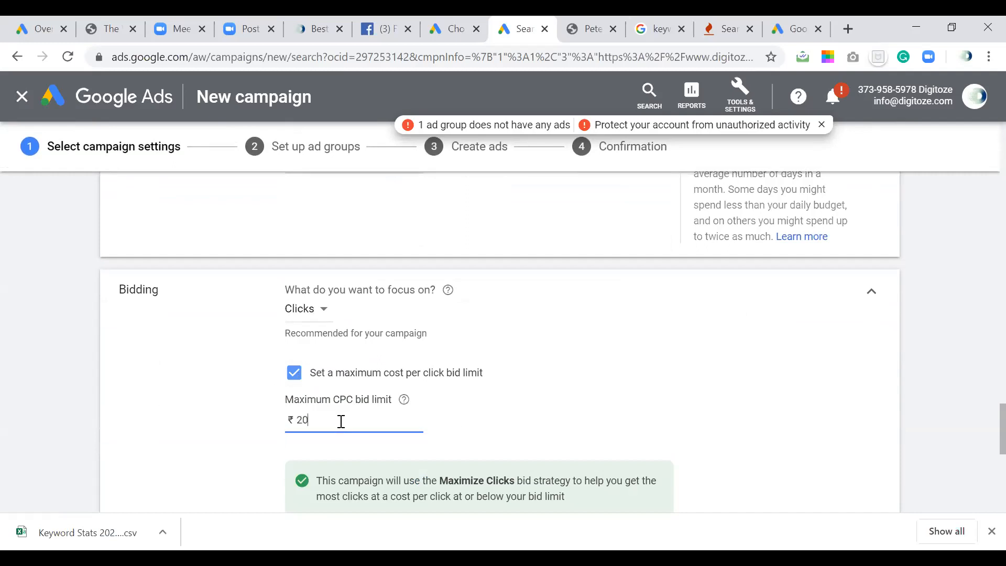
pyautogui.click(576, 449)
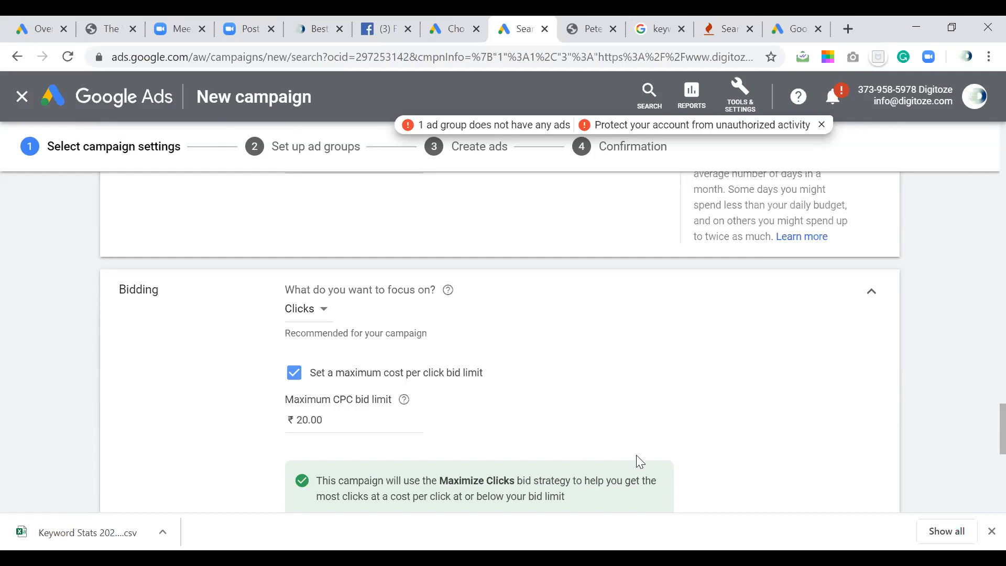
# - Add the existing Get Free Report sitelink extension to the campaign
pyautogui.scroll(-3, 636, 455)
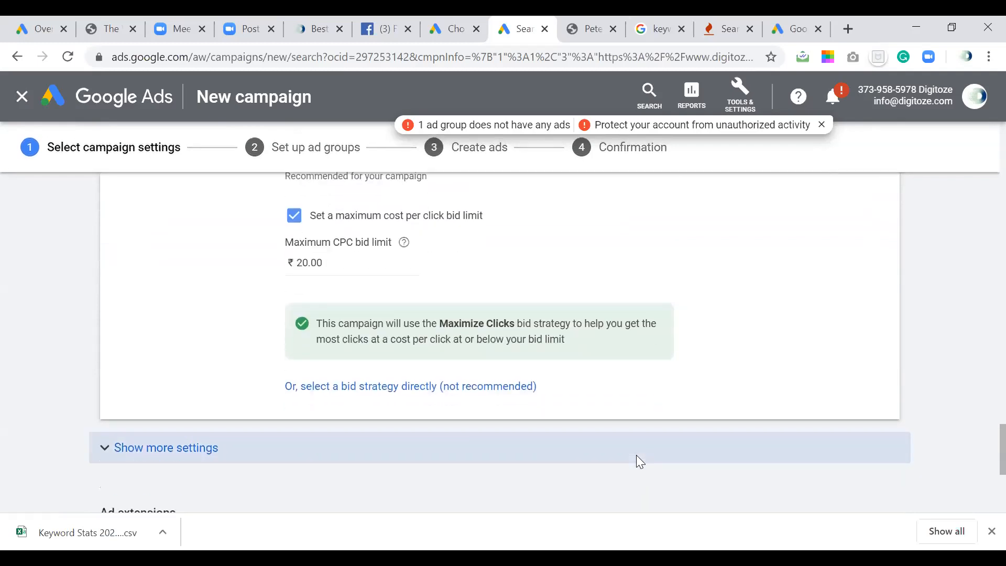
pyautogui.scroll(-4, 640, 461)
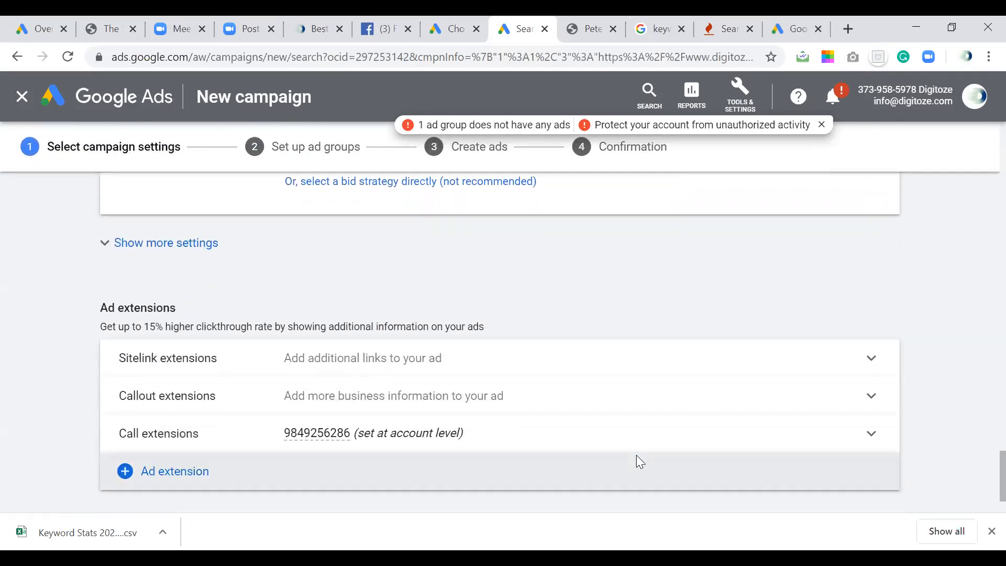
pyautogui.scroll(-1, 637, 455)
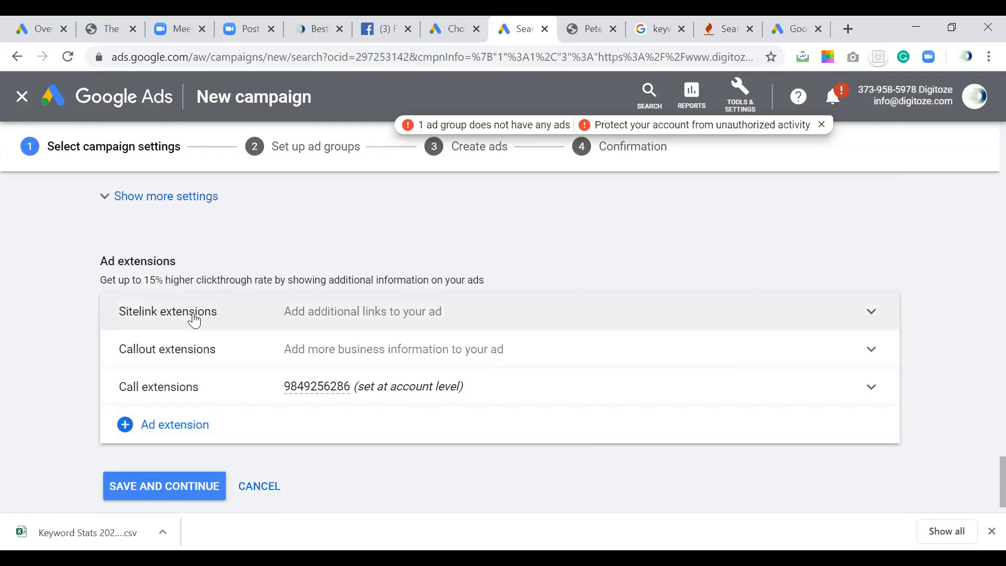
pyautogui.click(194, 320)
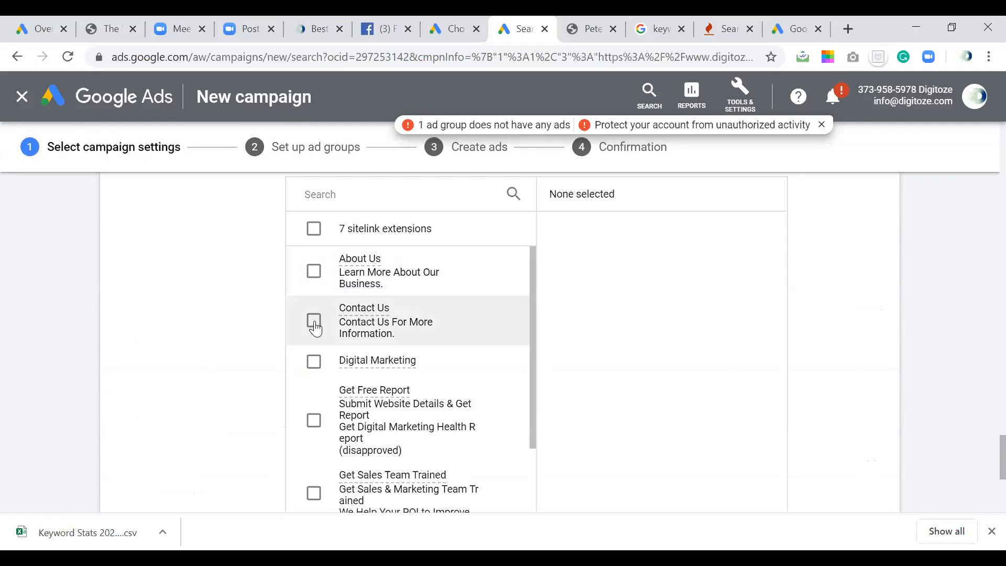
pyautogui.click(313, 422)
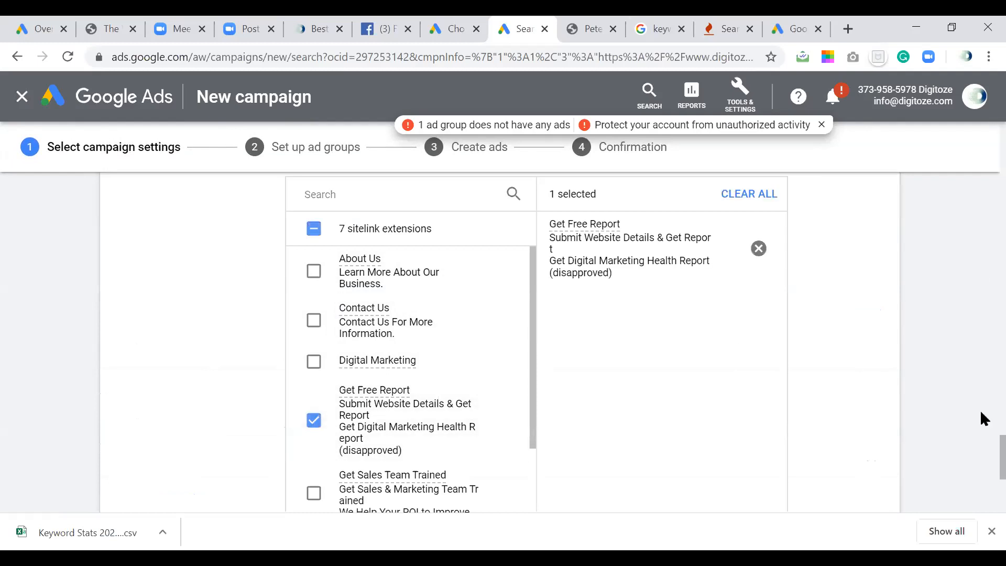
# - Add the existing Call for Best Price callout extension to the campaign
pyautogui.scroll(-5, 983, 446)
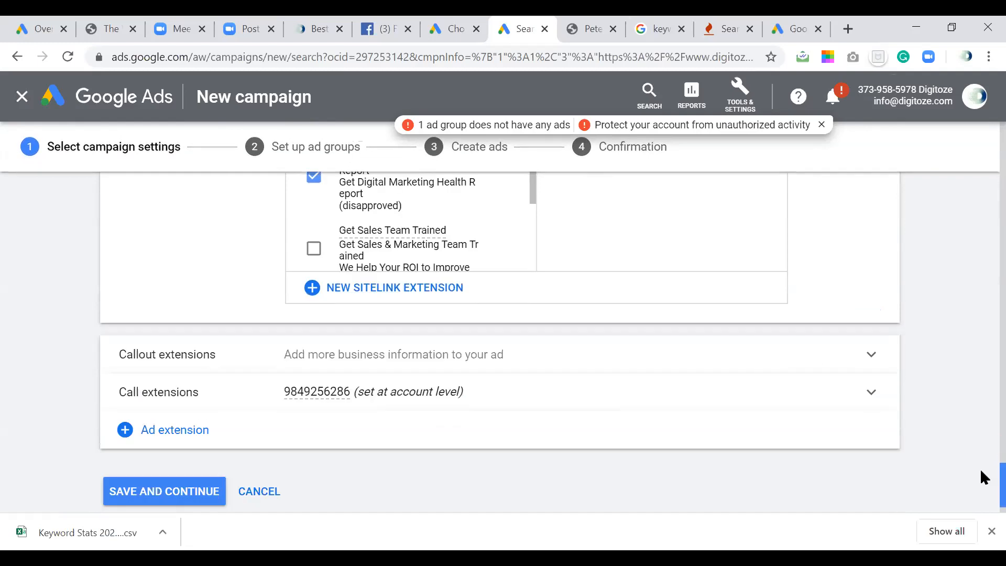
pyautogui.click(434, 370)
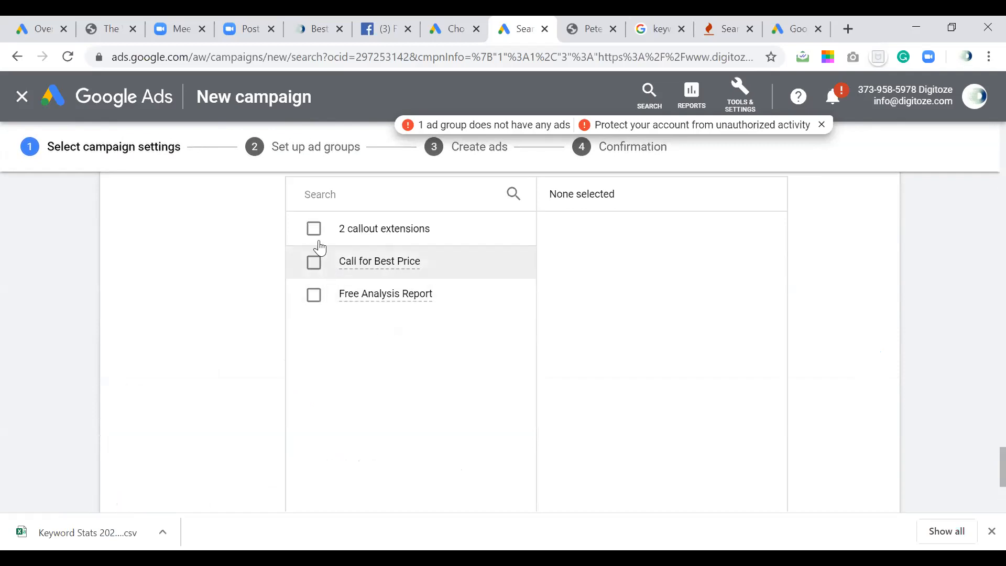
pyautogui.click(316, 266)
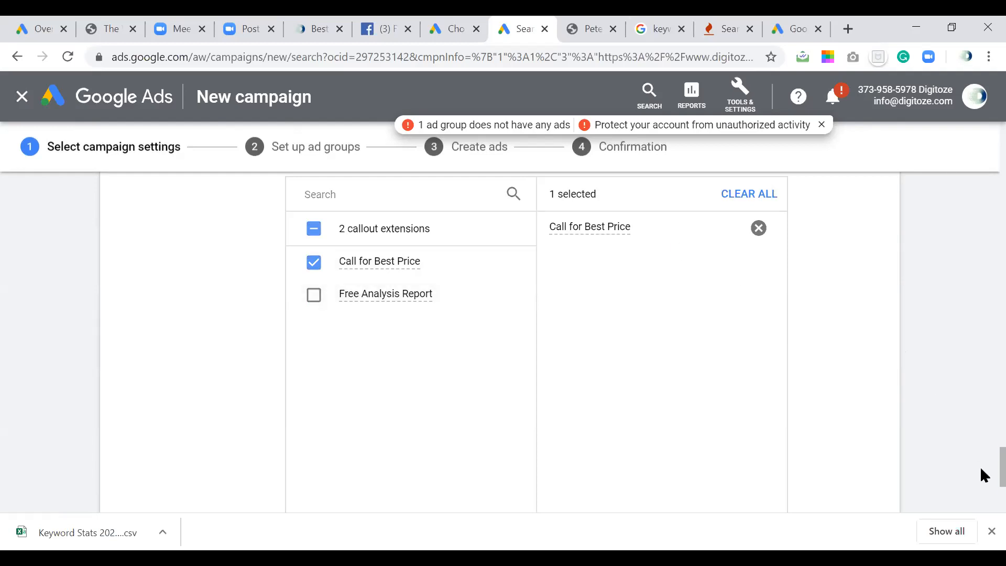
# - Select the existing business phone number as a campaign-level call extension
pyautogui.scroll(-5, 980, 467)
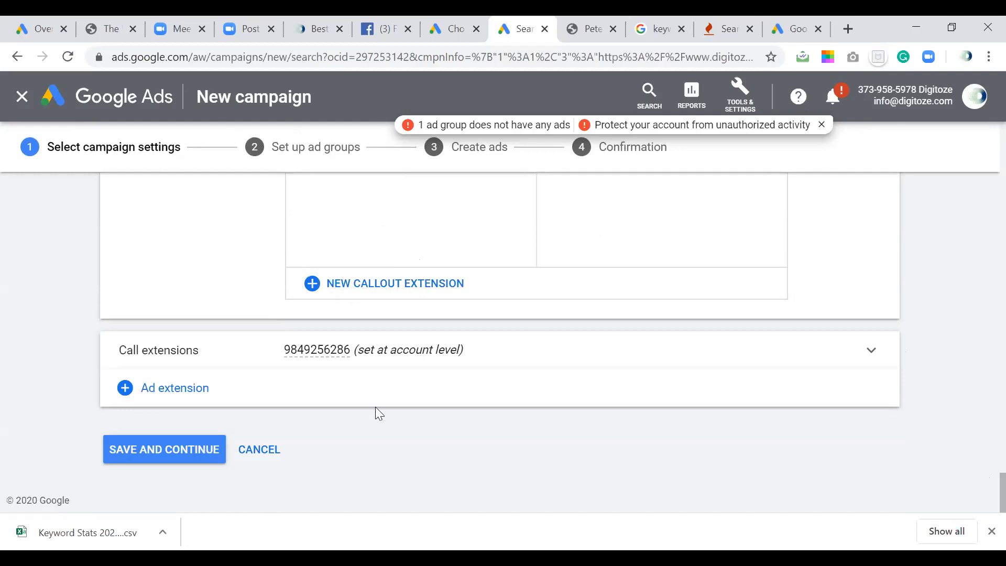
pyautogui.click(419, 359)
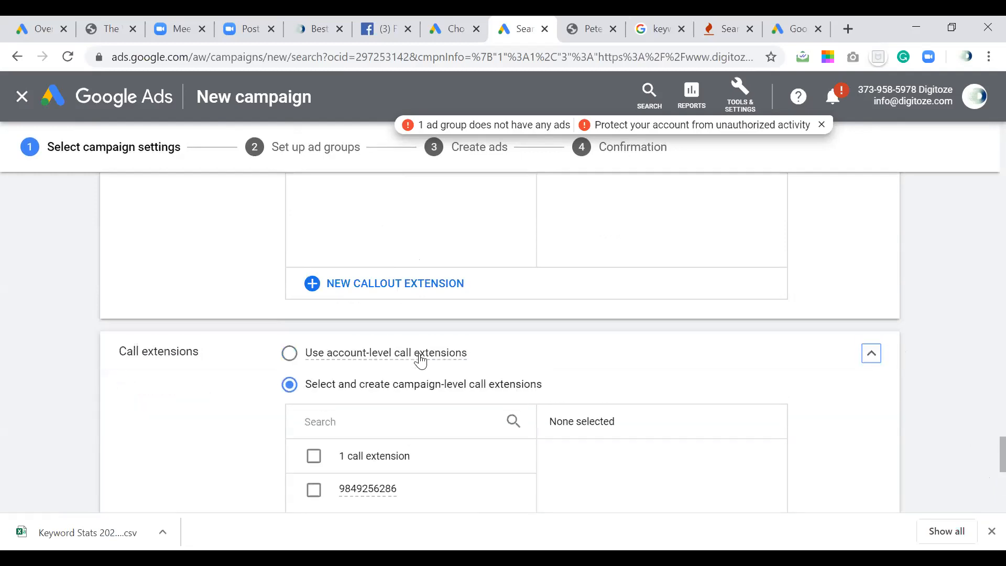
pyautogui.click(344, 478)
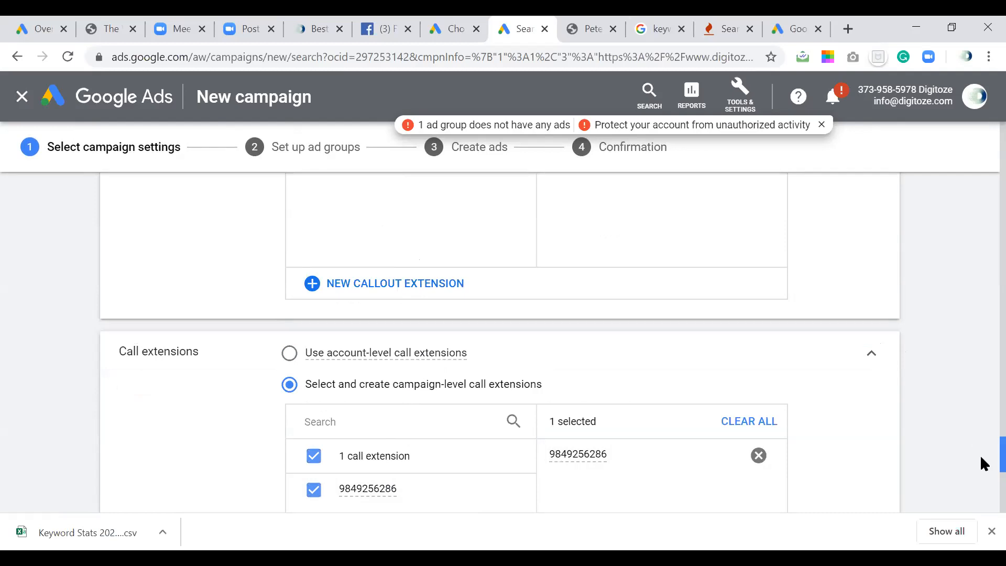
# - Save the campaign settings and name the dynamic ad group Demo Training Adgroup
pyautogui.scroll(-6, 982, 465)
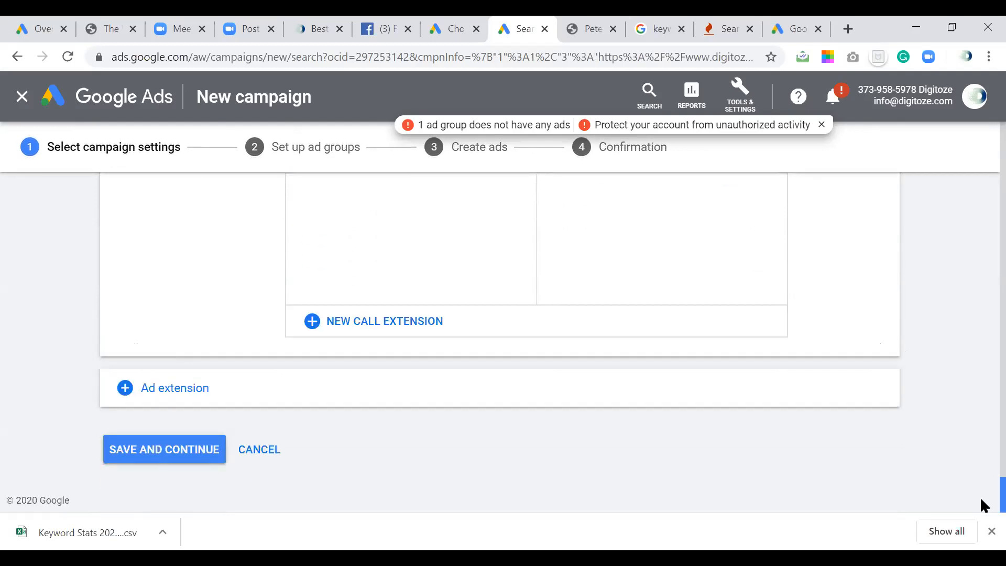
pyautogui.click(181, 455)
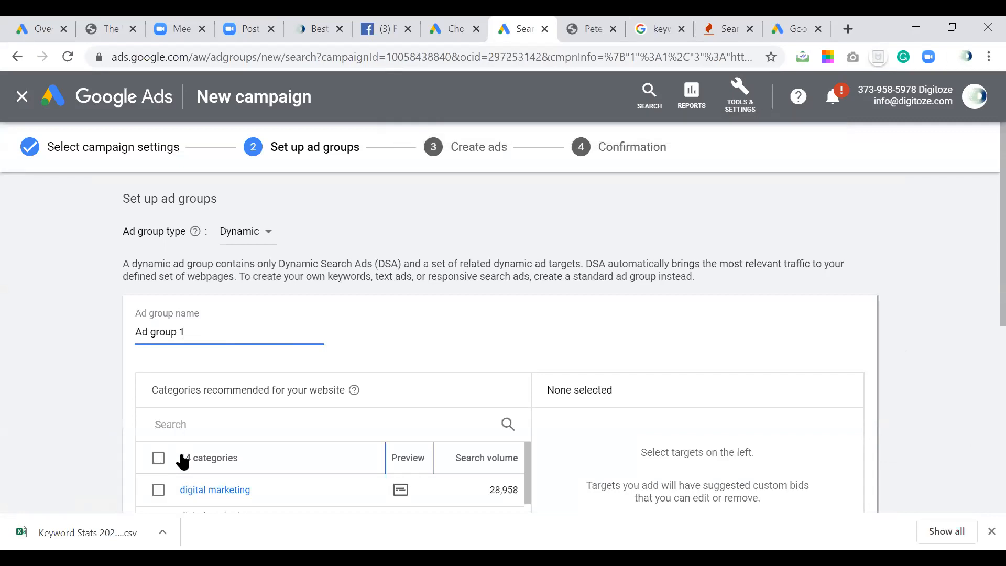
pyautogui.tripleClick(199, 331)
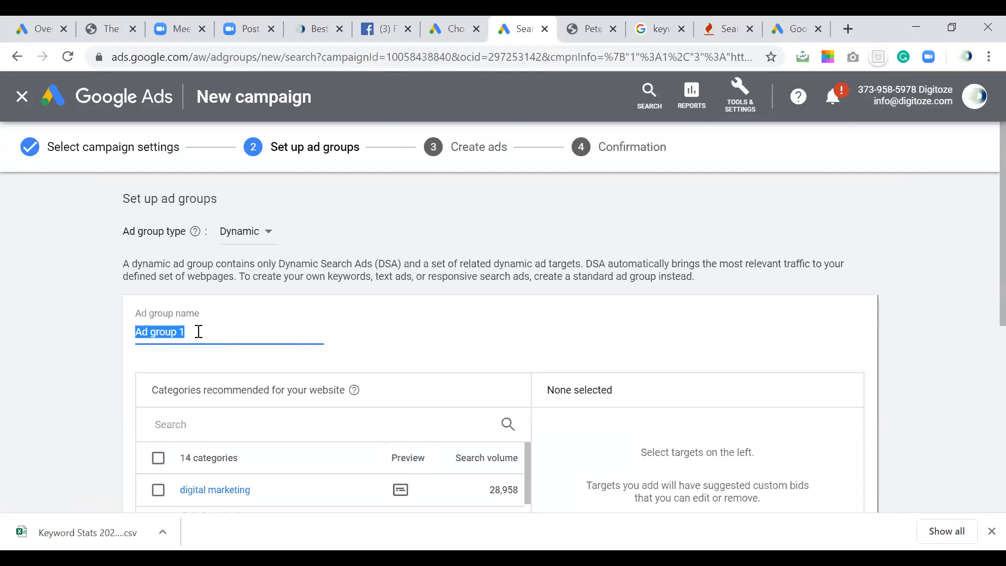
pyautogui.write('Temo')
pyautogui.press('BackSpace')
pyautogui.press('BackSpace')
pyautogui.press('BackSpace')
pyautogui.press('BackSpace')
pyautogui.write('Demo Training Adgroup')
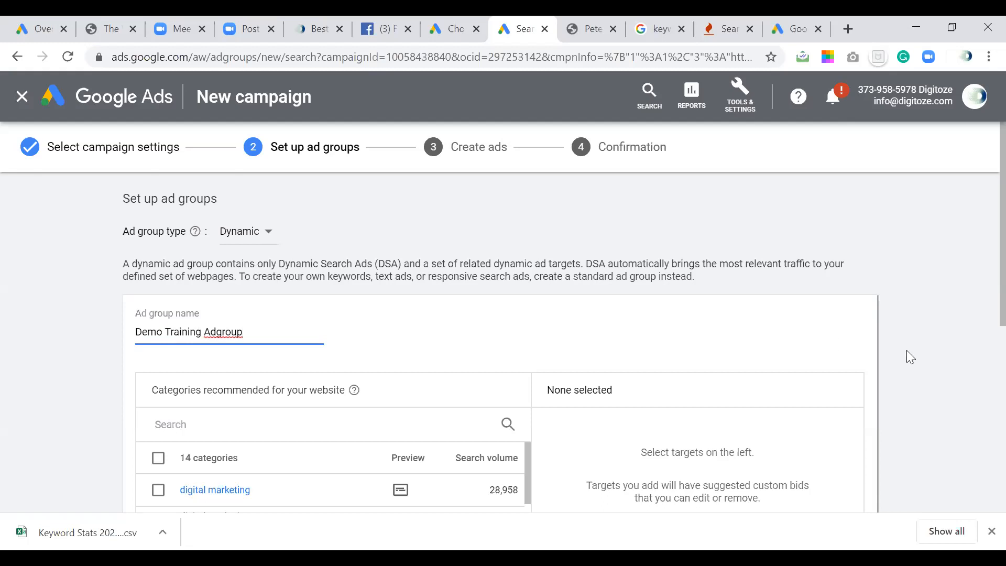
# - Target the recommended categories digital marketing, internet marketing agency, social media marketing, its social media subcategory and online reputation management
pyautogui.moveTo(985, 319); pyautogui.dragTo(981, 401)
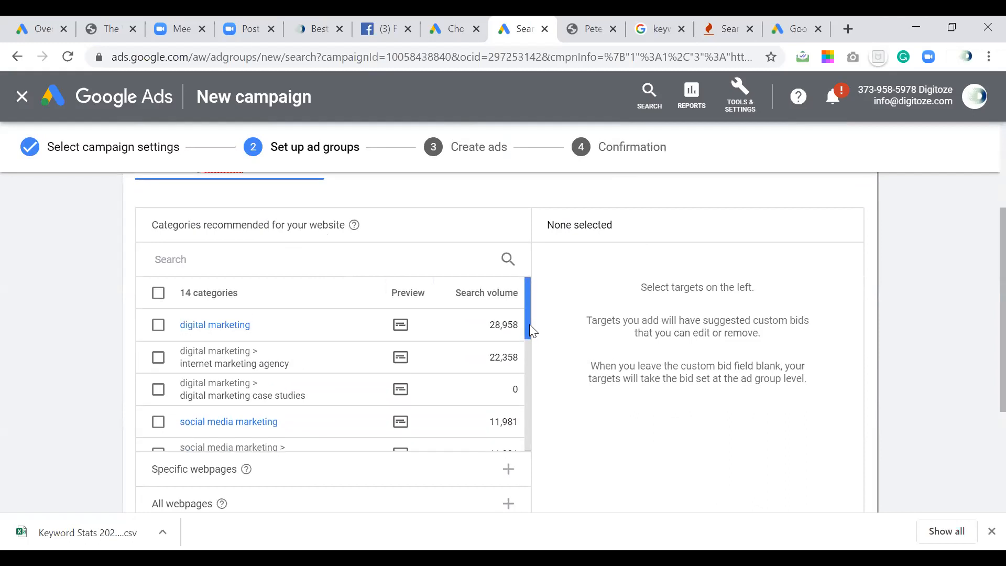
pyautogui.click(159, 326)
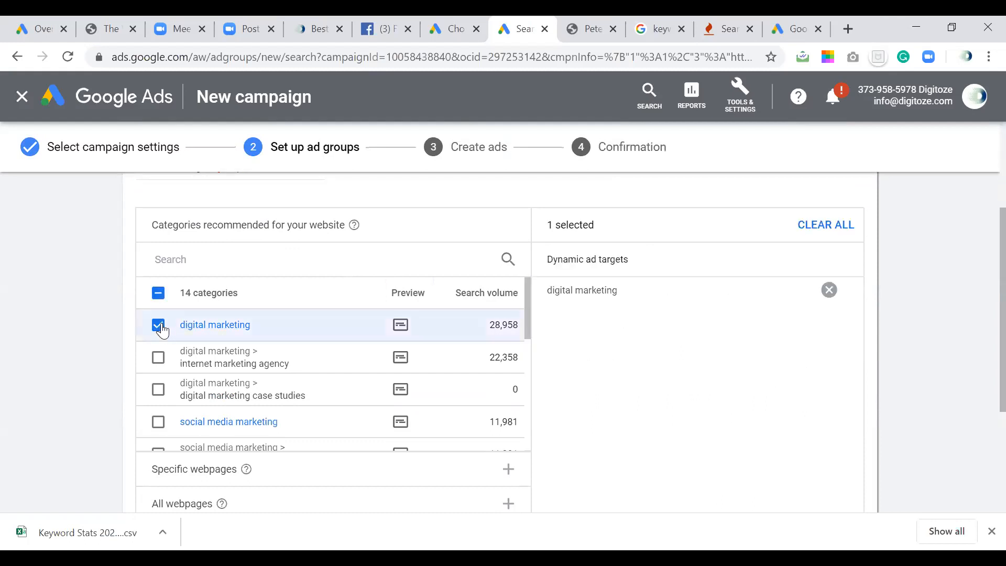
pyautogui.click(160, 359)
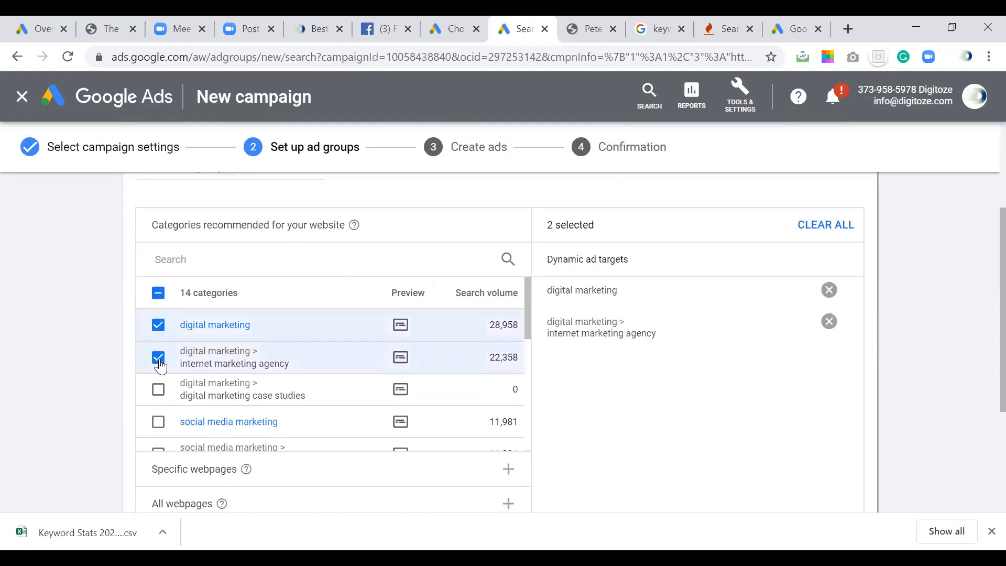
pyautogui.click(159, 423)
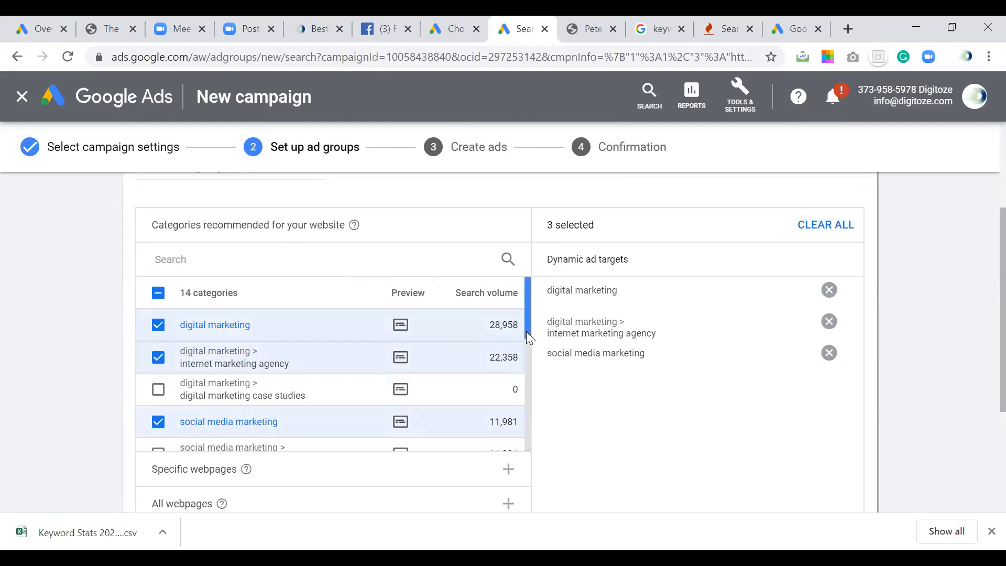
pyautogui.moveTo(527, 331); pyautogui.dragTo(525, 365)
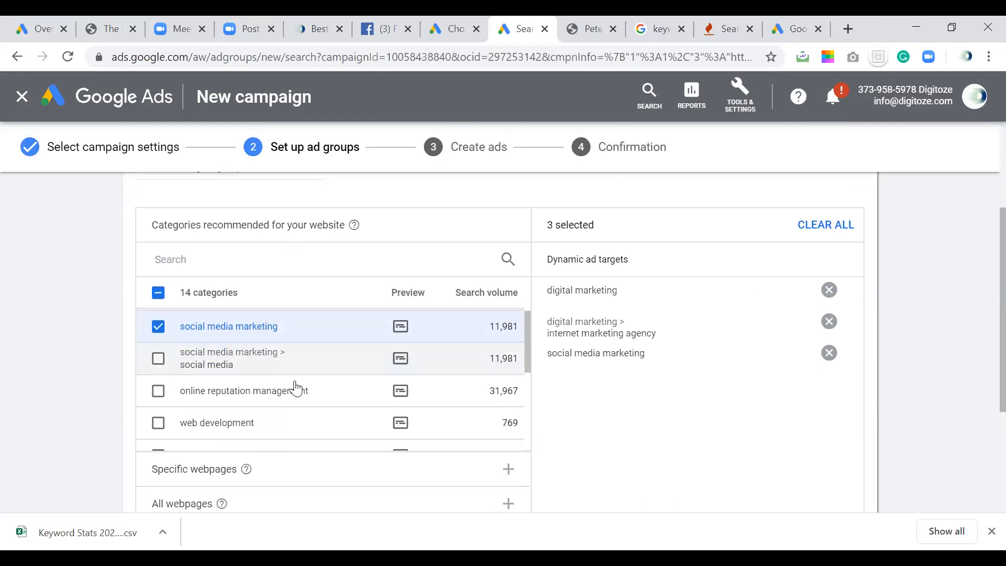
pyautogui.click(157, 360)
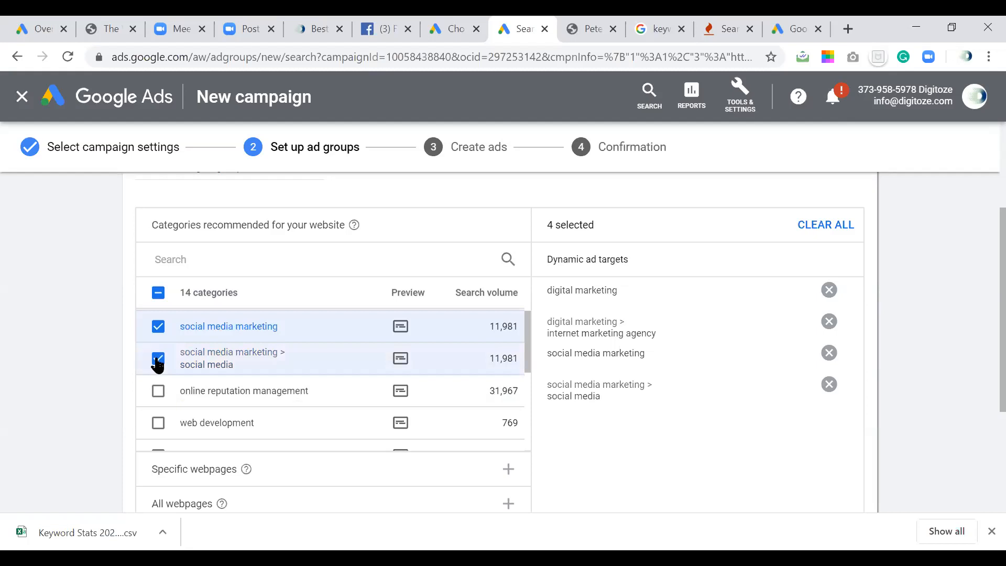
pyautogui.click(159, 394)
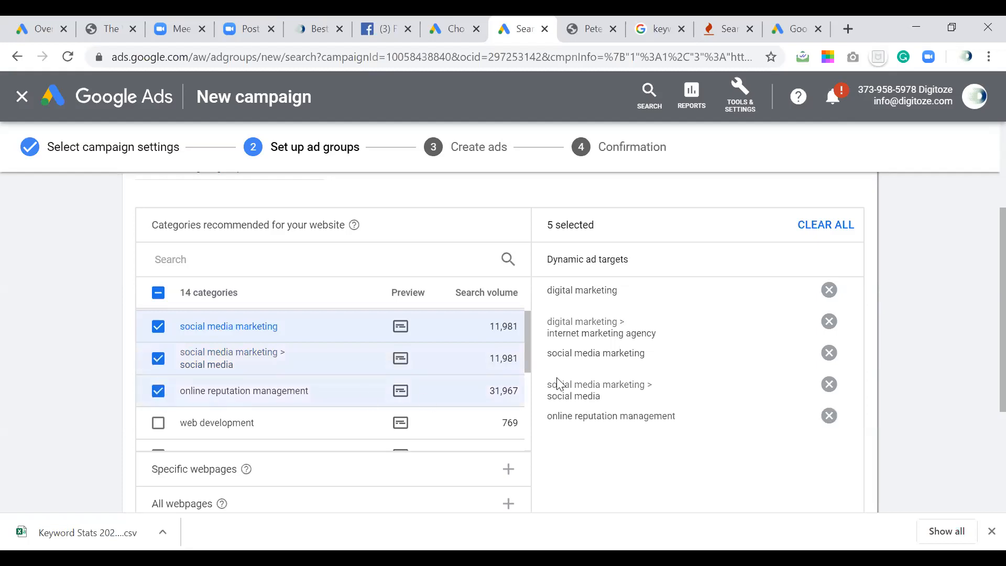
pyautogui.moveTo(526, 354); pyautogui.dragTo(531, 443)
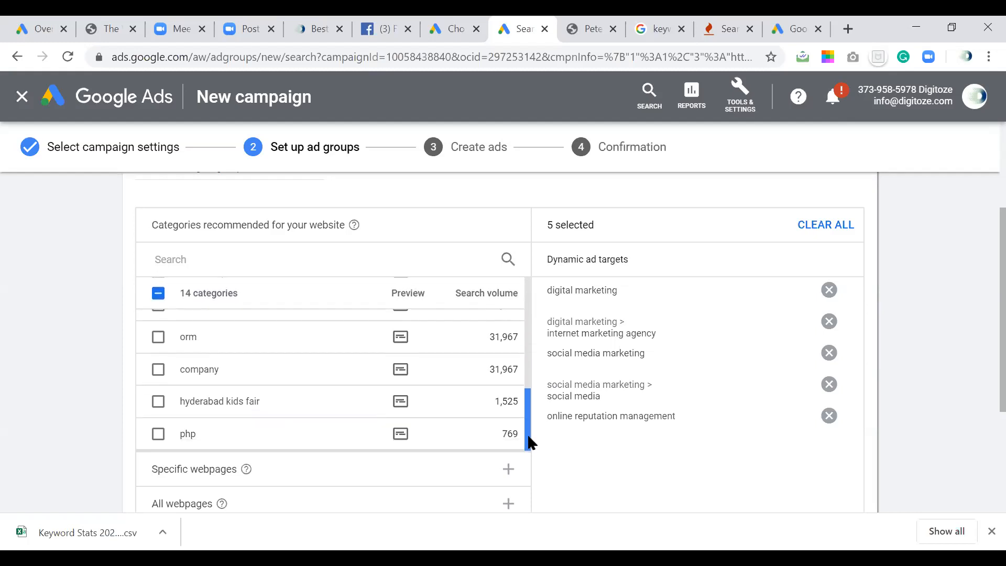
# - Add all webpages of the website as a dynamic ad target
pyautogui.moveTo(981, 392); pyautogui.dragTo(981, 465)
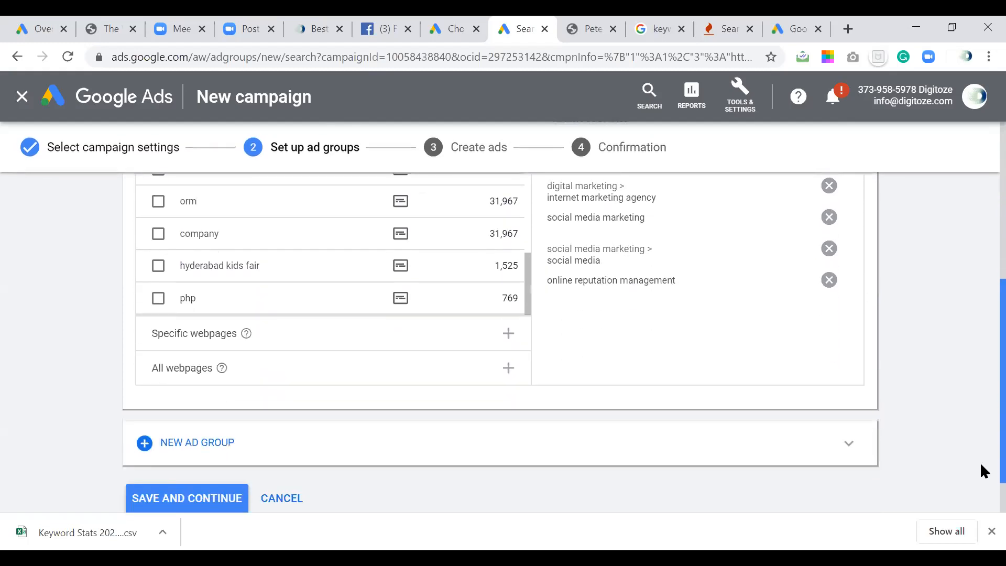
pyautogui.click(206, 335)
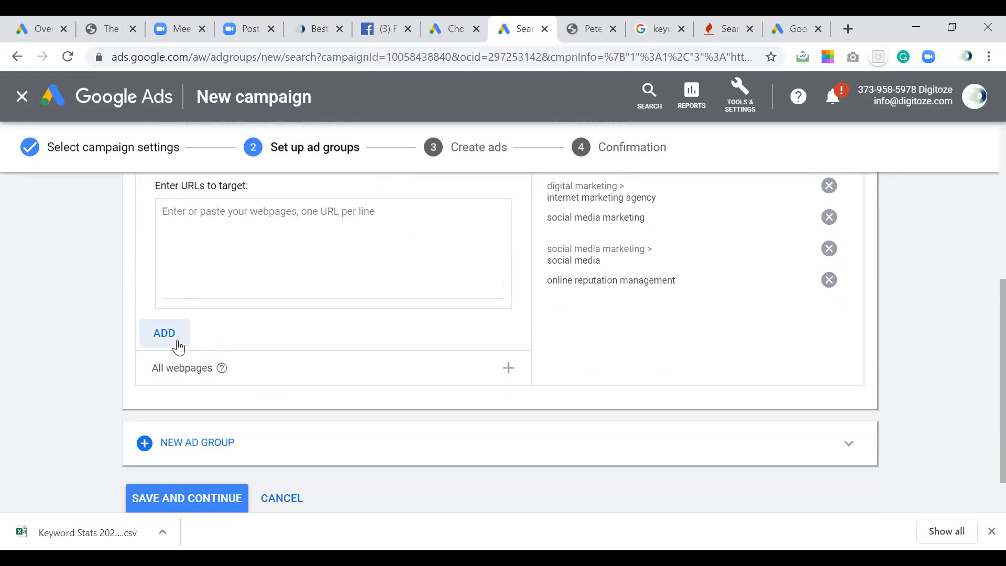
pyautogui.click(177, 374)
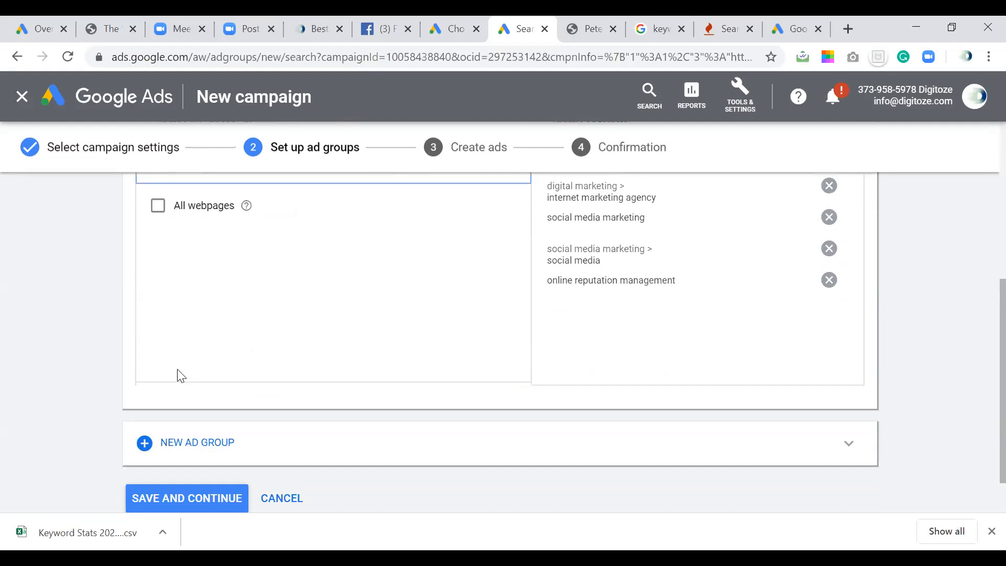
pyautogui.click(158, 199)
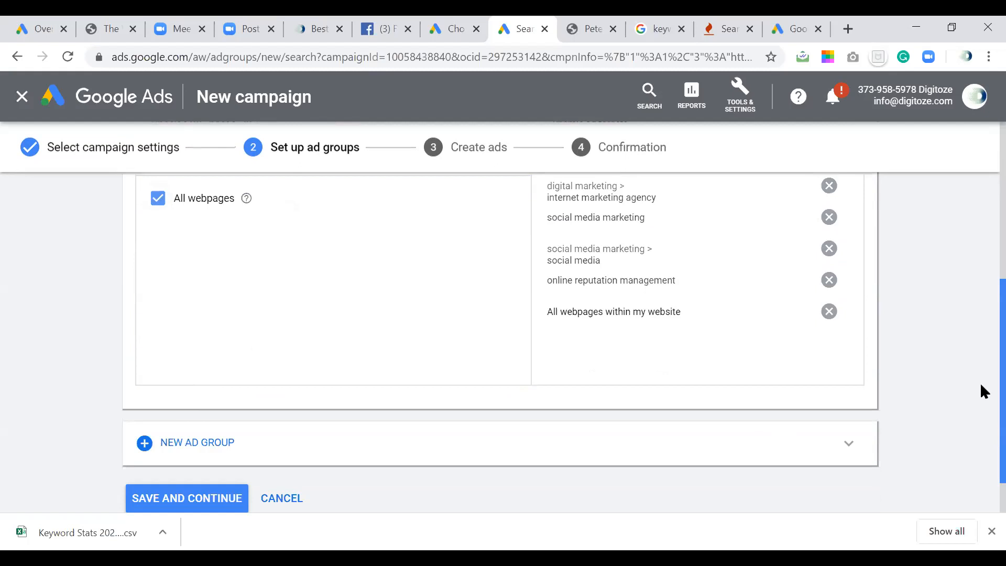
# - Open the DiGiServe page on the Digitoze website and copy its URL
pyautogui.moveTo(982, 391); pyautogui.dragTo(981, 311)
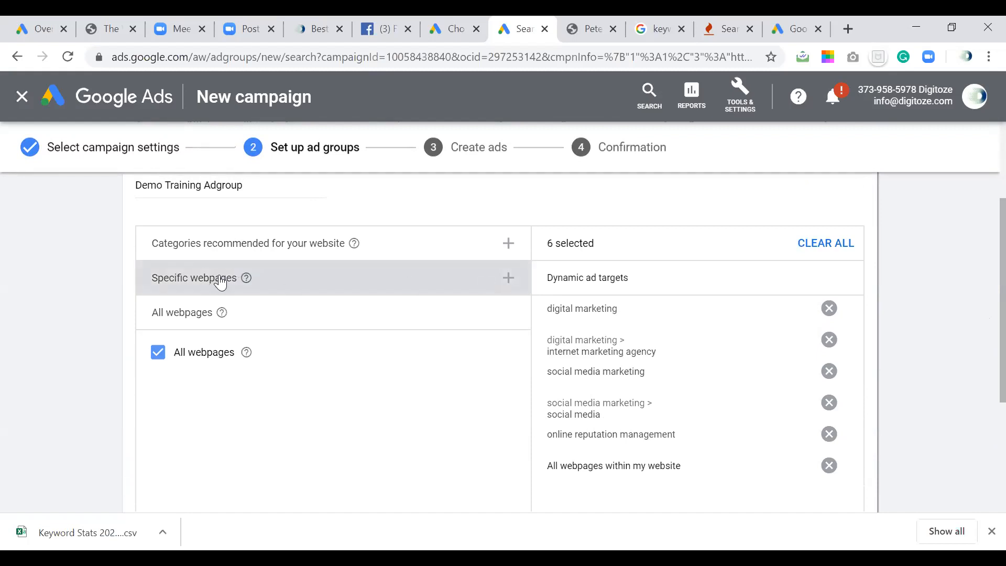
pyautogui.click(313, 33)
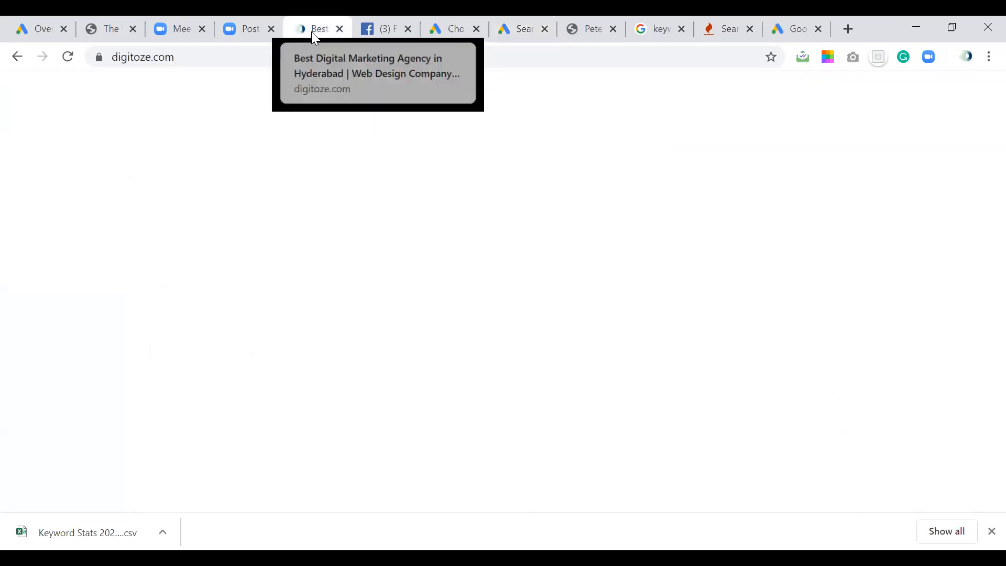
pyautogui.moveTo(348, 157)
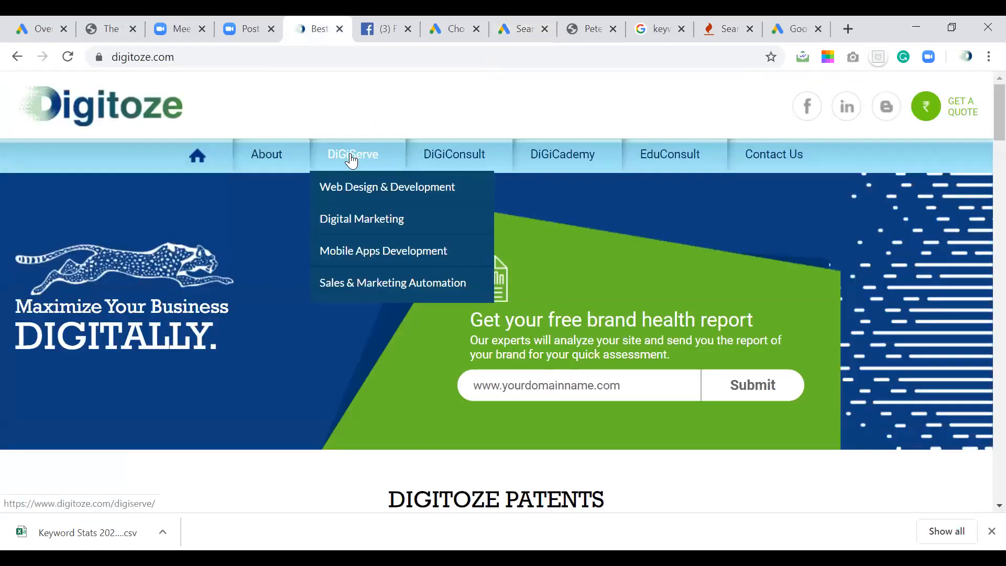
pyautogui.click(352, 160)
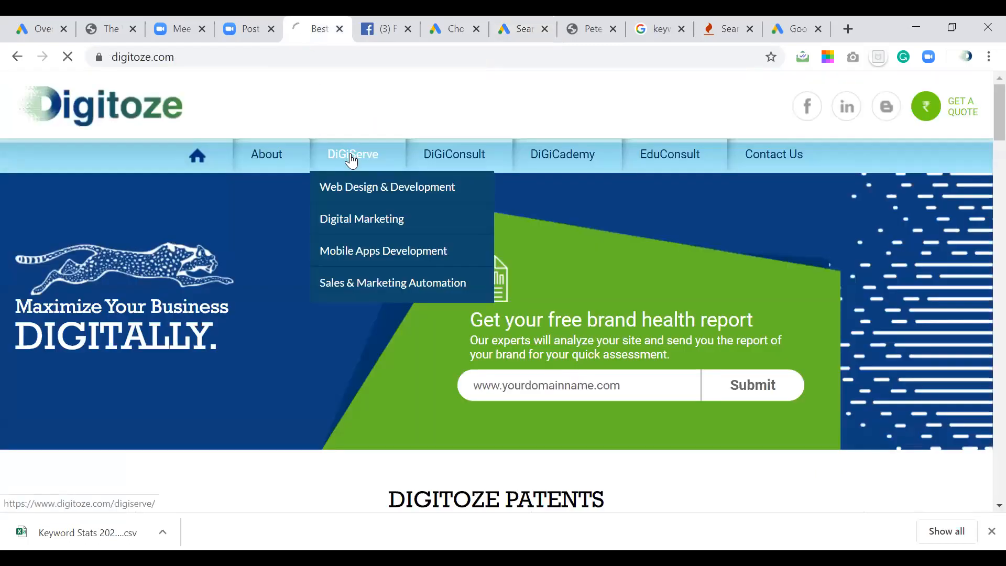
pyautogui.click(199, 59)
pyautogui.hotkey('ctrl', 'c')
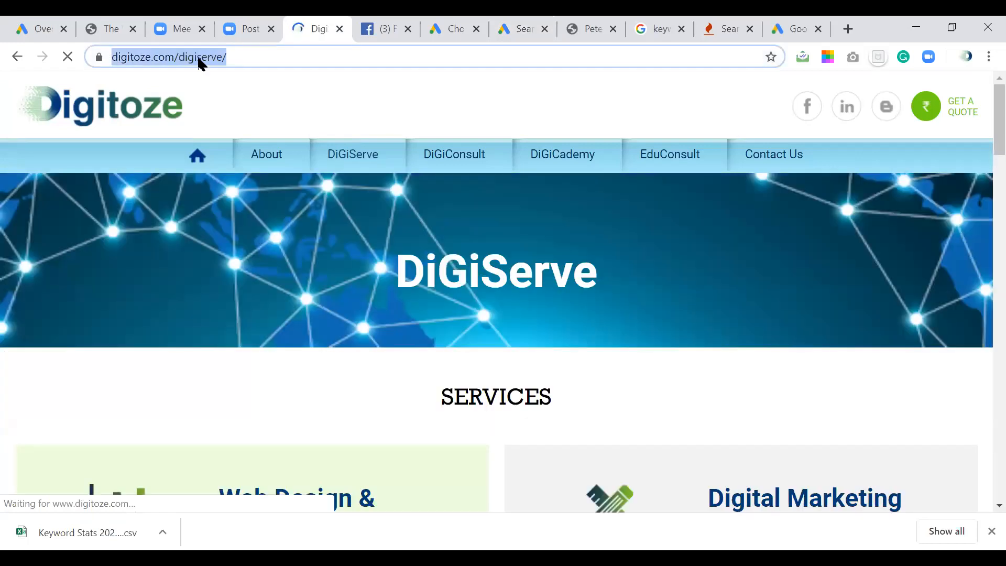
pyautogui.click(794, 32)
pyautogui.click(521, 32)
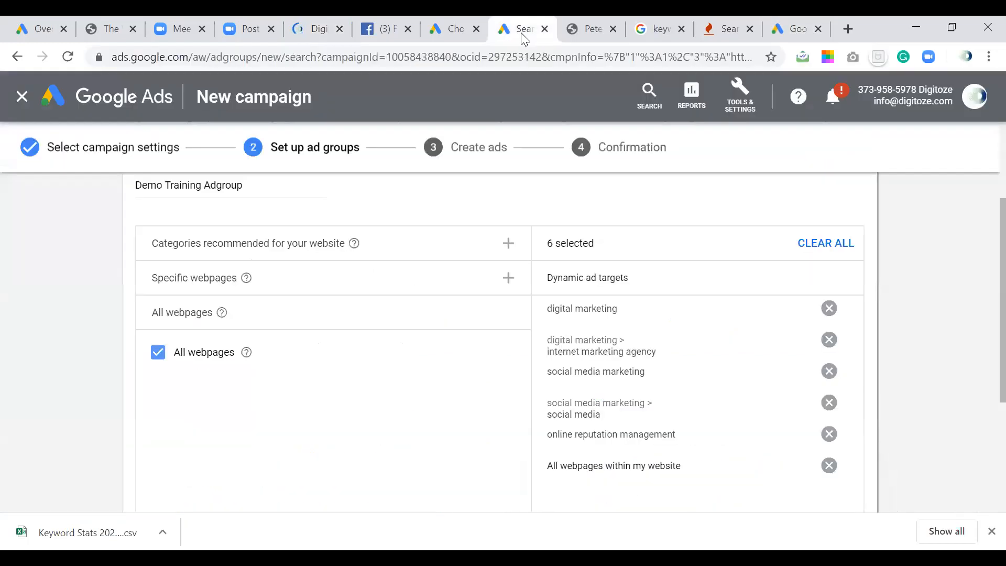
pyautogui.click(227, 282)
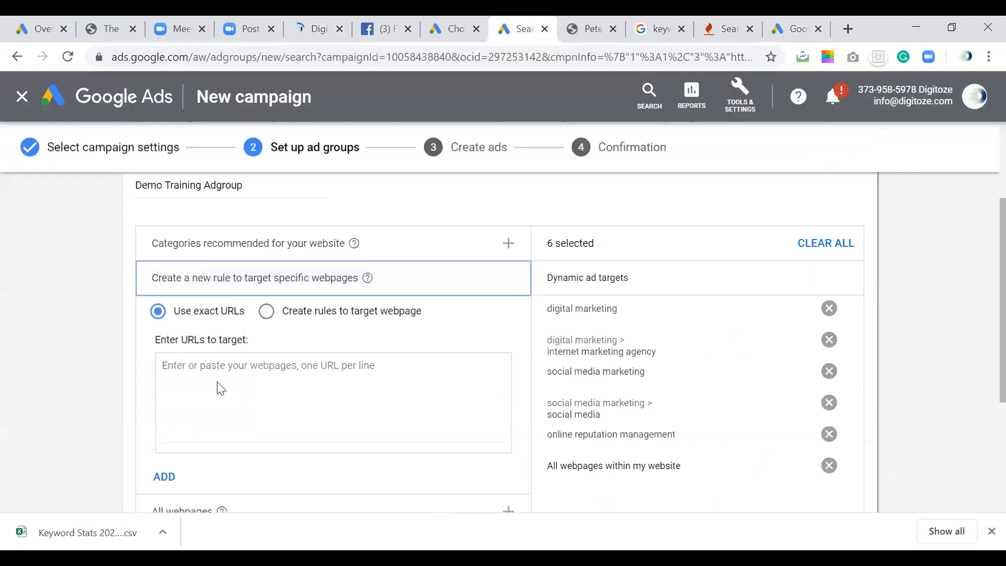
pyautogui.click(238, 366)
pyautogui.hotkey('ctrl', 'v')
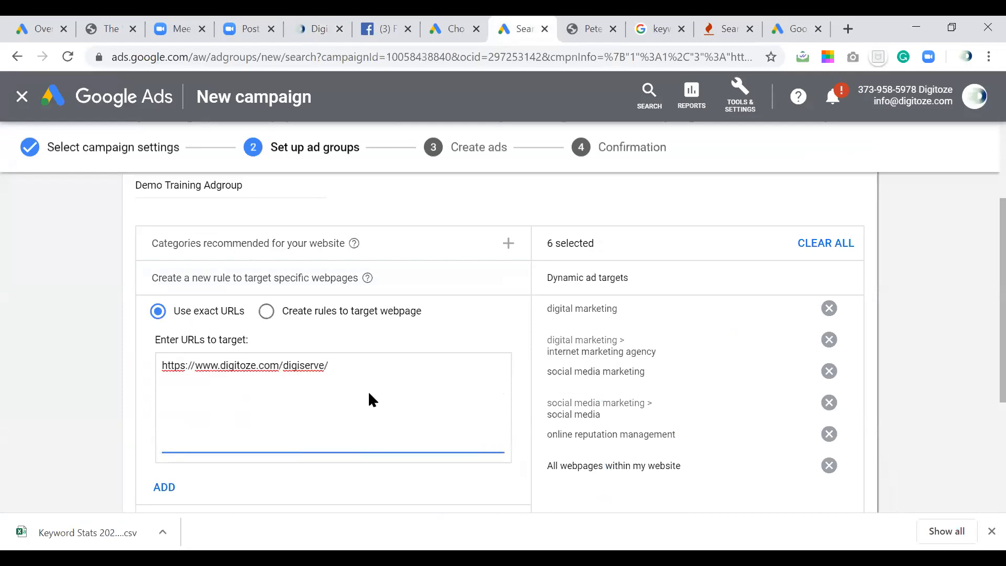
# - Try to get the URL of the Digital Marketing page from the Digitoze website
pyautogui.click(314, 28)
pyautogui.moveTo(305, 158)
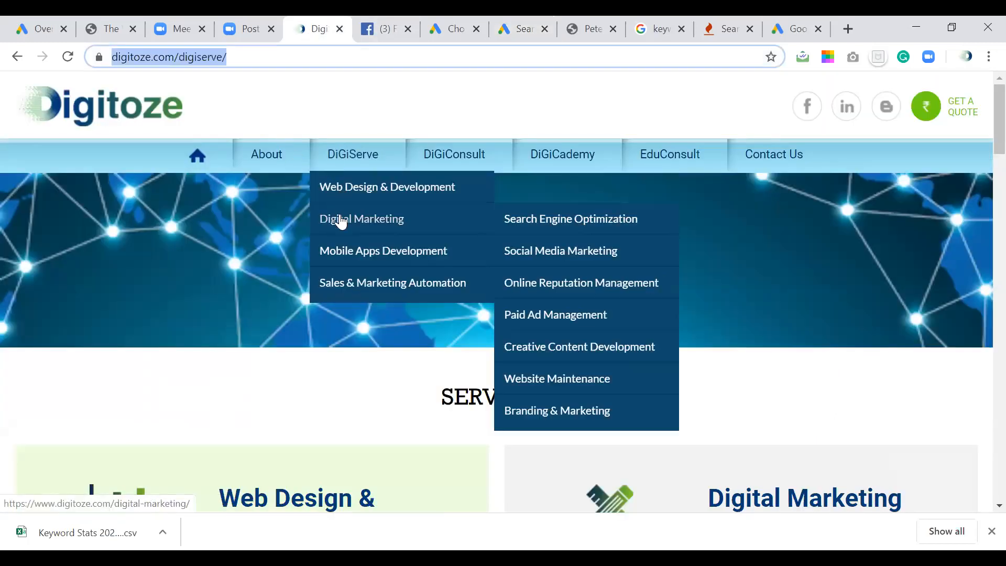
pyautogui.click(340, 220)
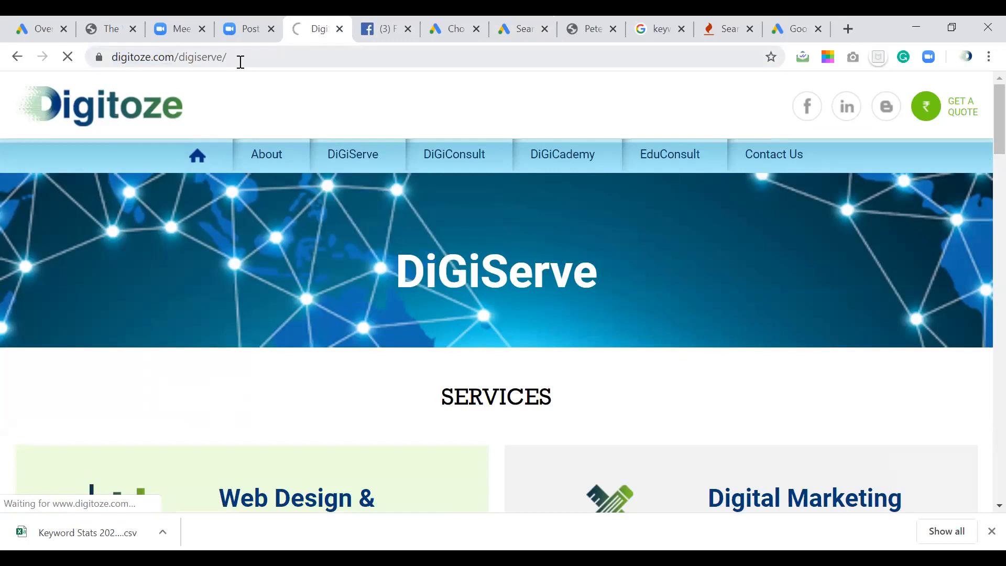
pyautogui.click(240, 62)
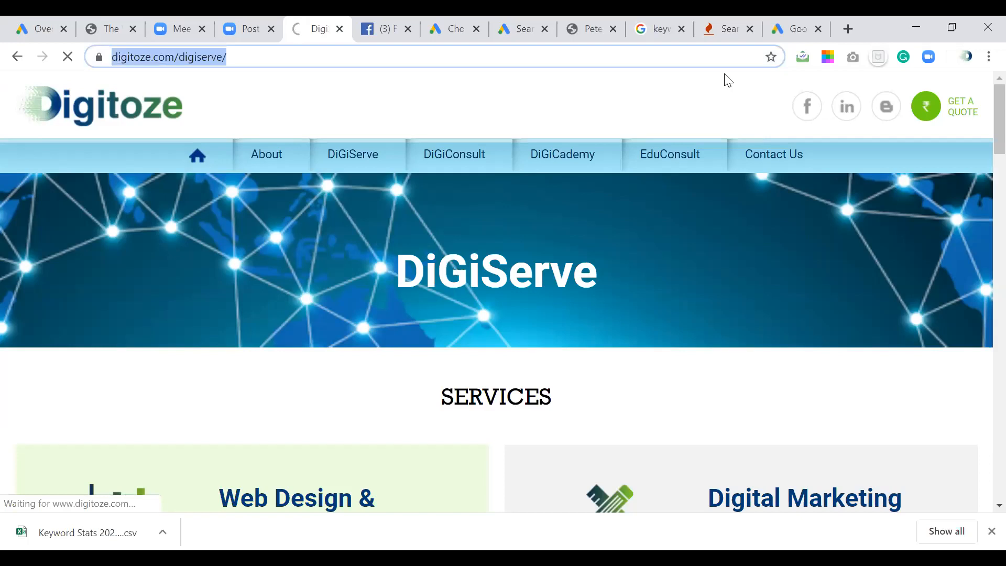
pyautogui.click(513, 37)
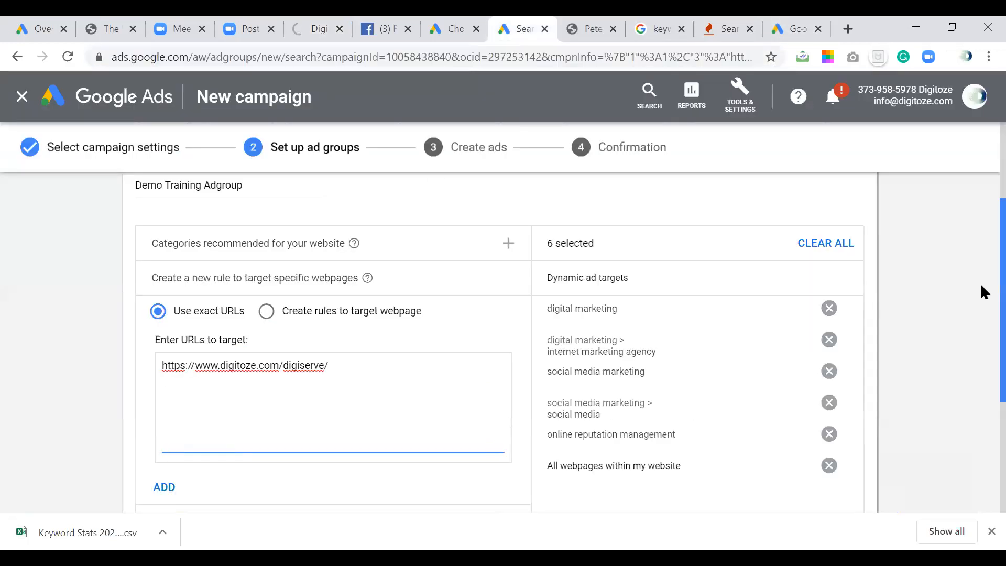
# - Add the entered DiGiServe page URL to the dynamic ad targets
pyautogui.scroll(-3, 980, 325)
pyautogui.scroll(-1, 985, 372)
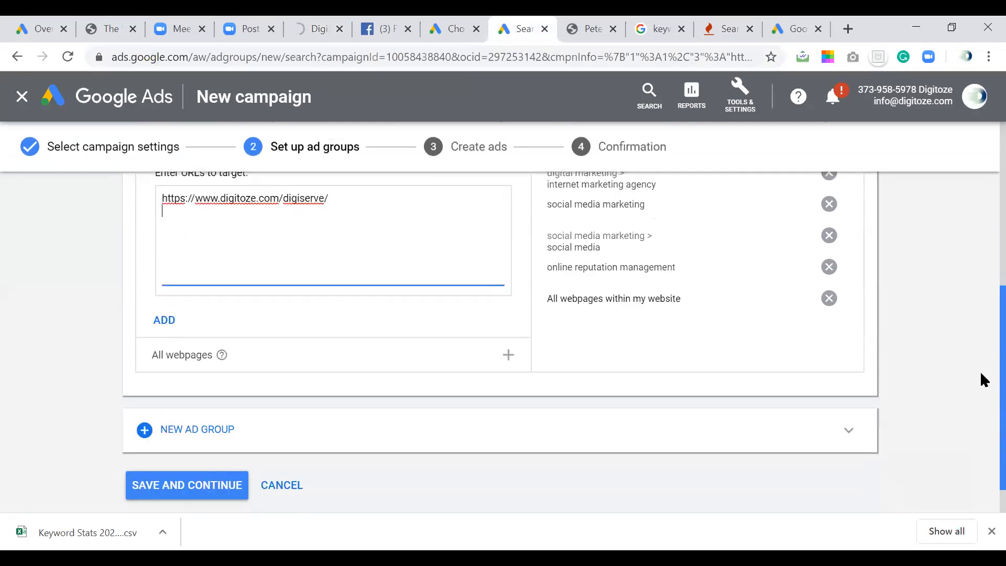
pyautogui.click(172, 326)
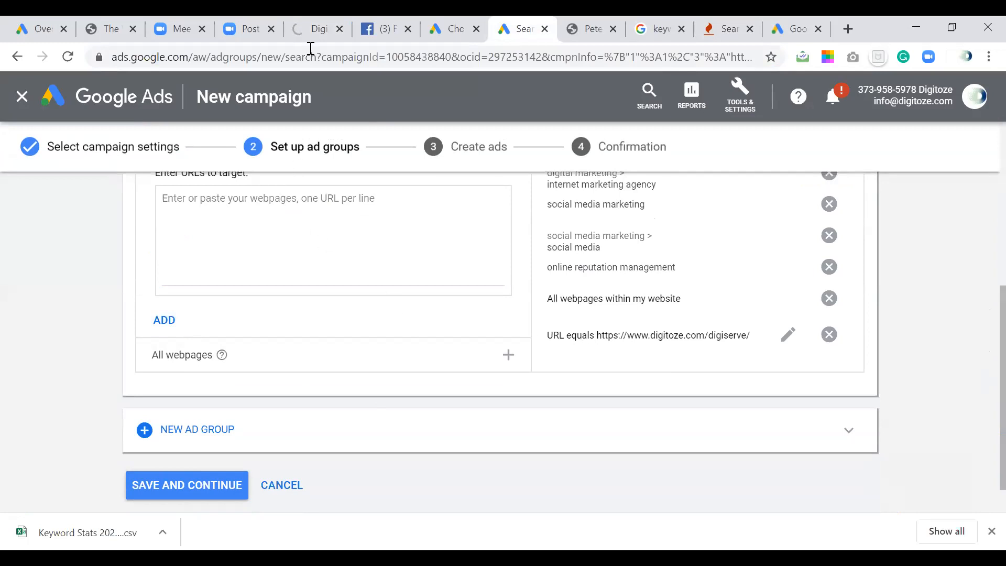
pyautogui.click(302, 30)
pyautogui.moveTo(356, 162)
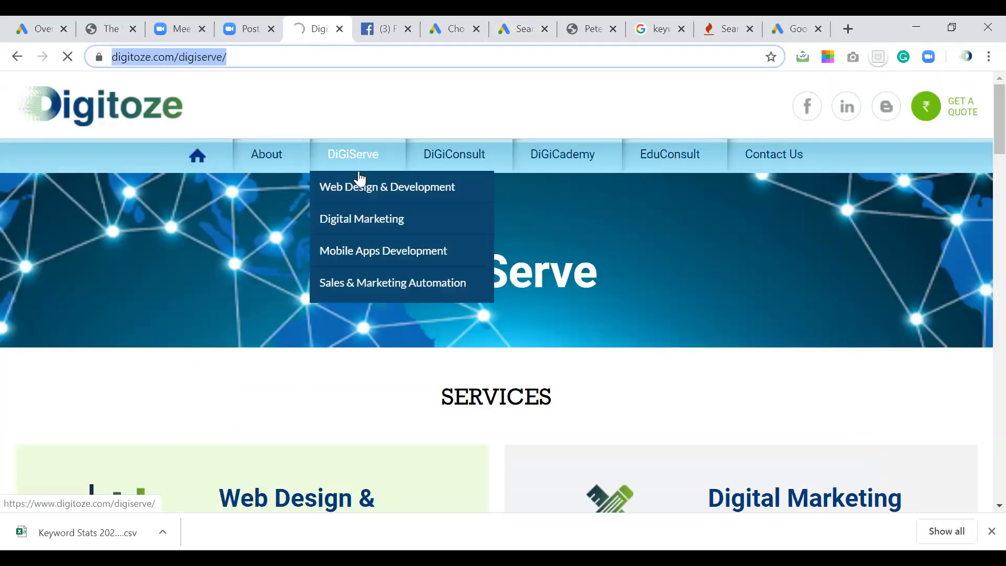
pyautogui.click(362, 227)
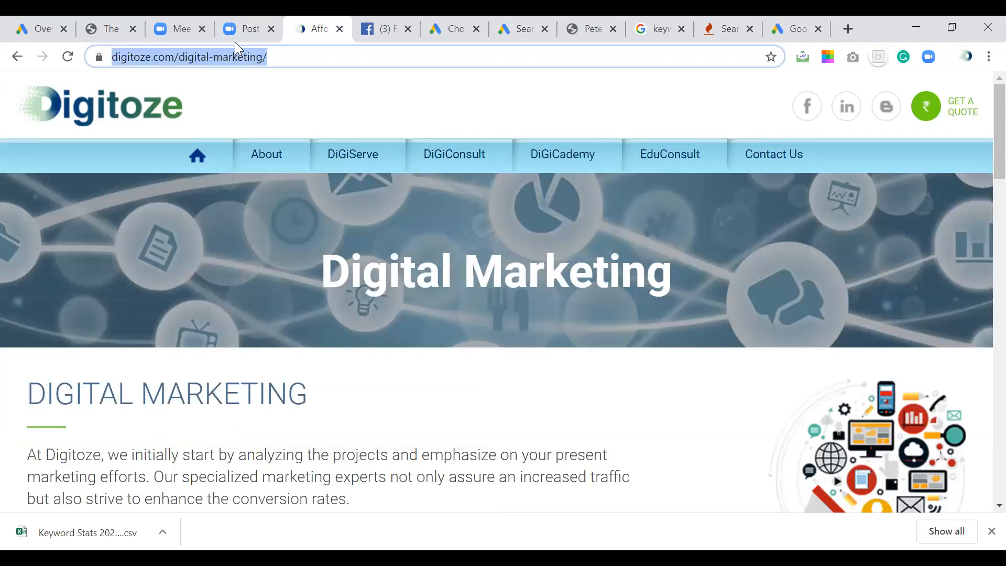
pyautogui.click(524, 29)
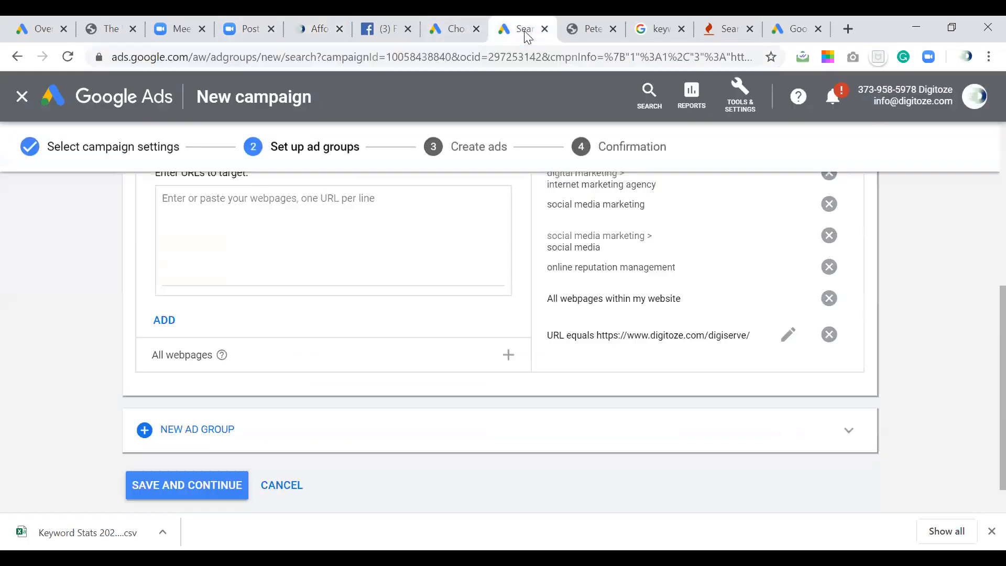
pyautogui.click(243, 217)
pyautogui.write('https://www.digitoze.com/digital-marketing/')
pyautogui.click(165, 321)
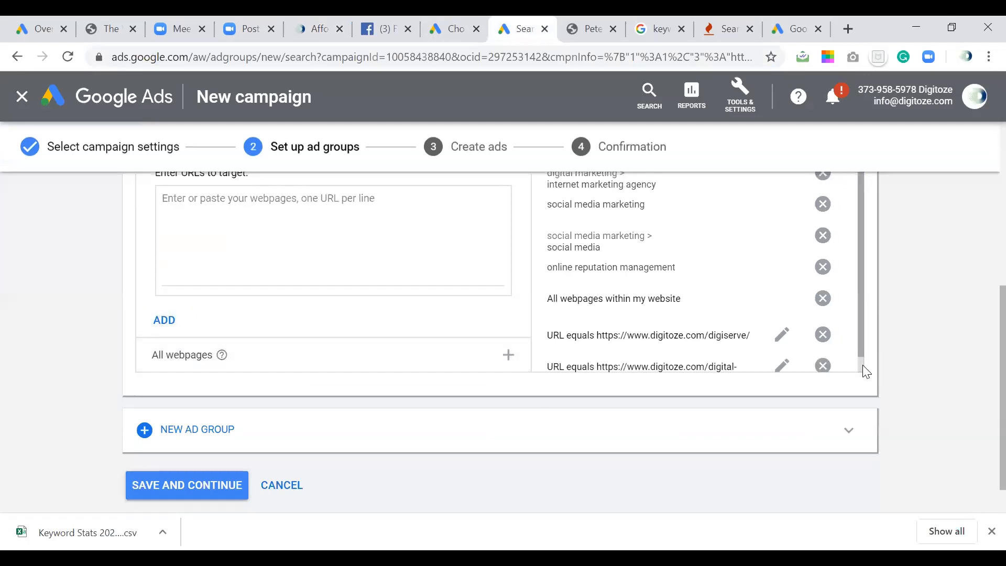
pyautogui.scroll(-1, 863, 365)
pyautogui.click(176, 362)
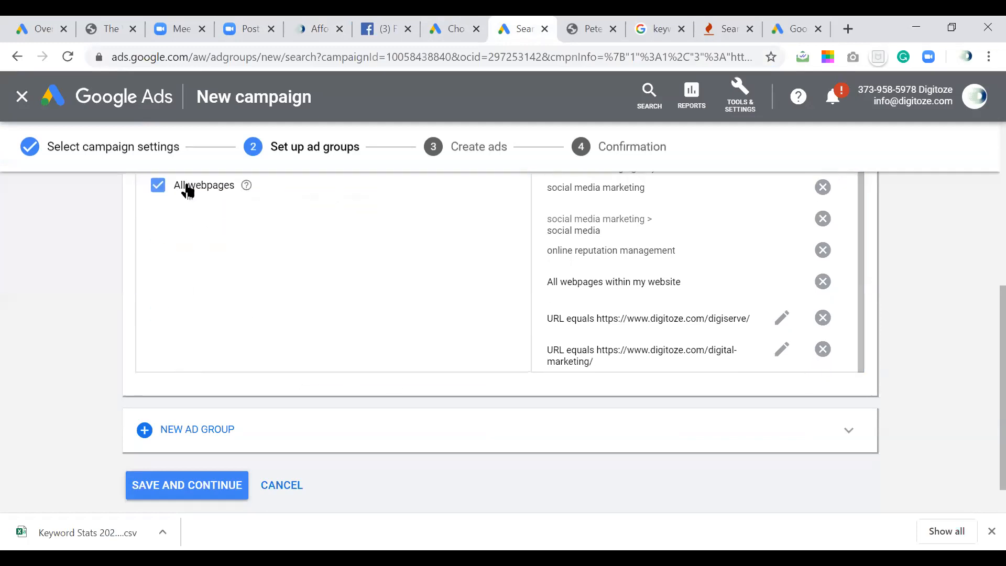
# - Save the ad group and enter "Signup Today & Get Free Digital Marketing Audit Report" as Description 1 of the dynamic search ad
pyautogui.click(209, 458)
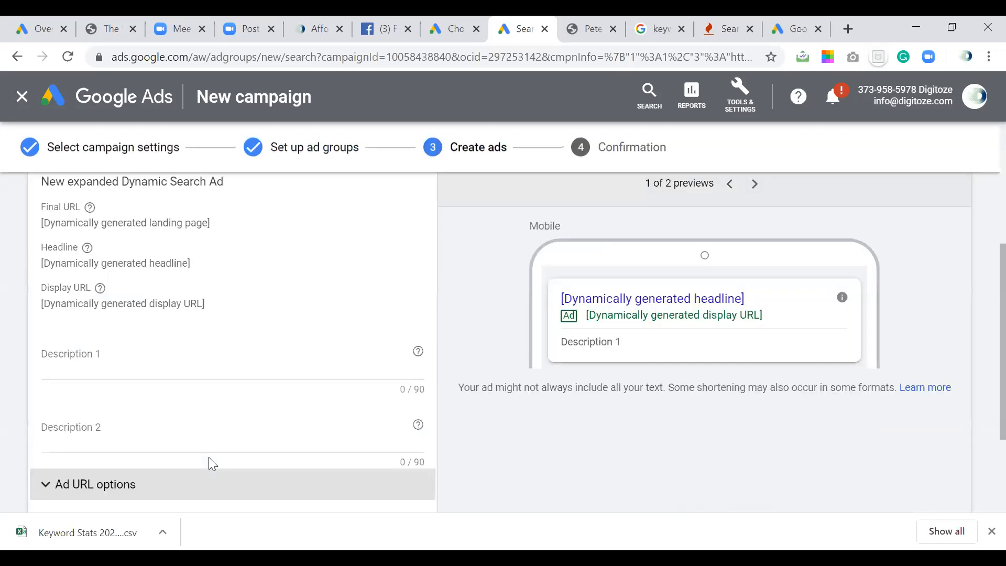
pyautogui.moveTo(981, 342); pyautogui.dragTo(981, 322)
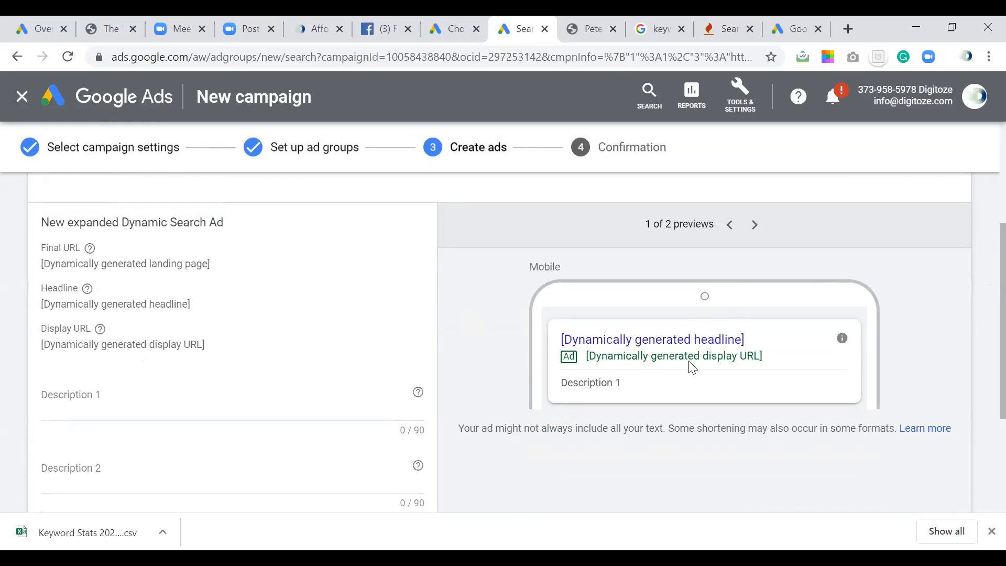
pyautogui.click(207, 407)
pyautogui.write('Signup Todat')
pyautogui.press('BackSpace')
pyautogui.write('y & Get Free')
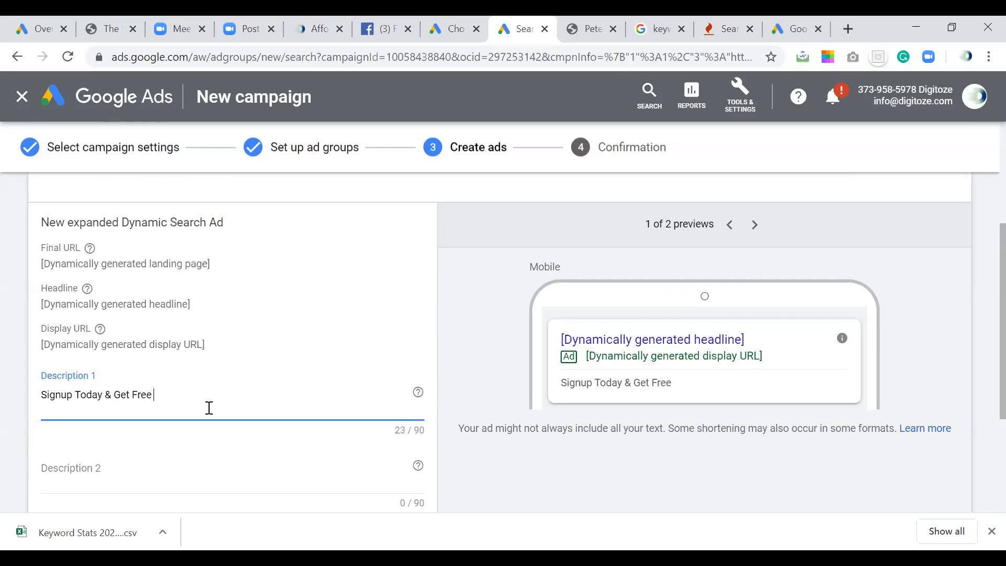
pyautogui.write(' Digital Marketi')
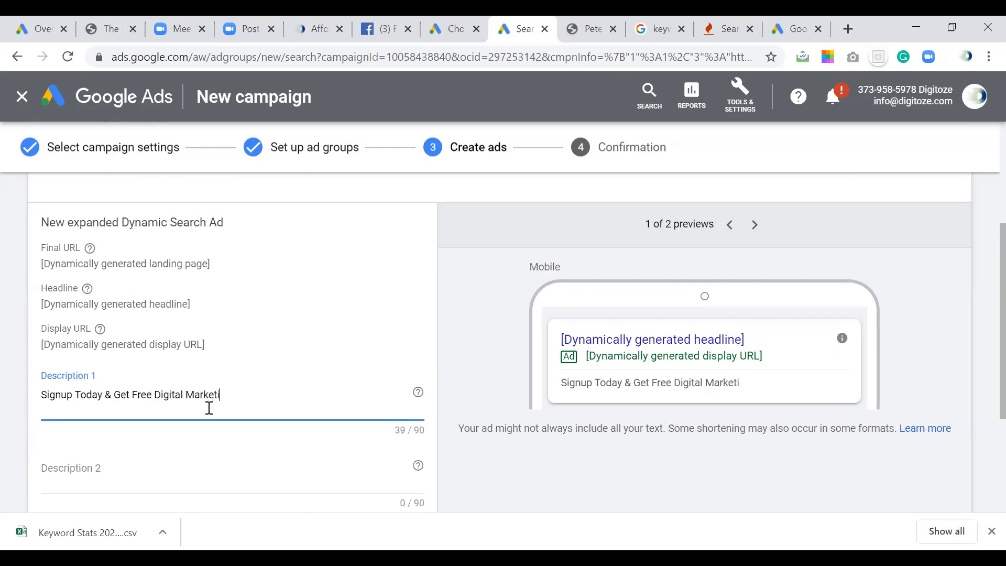
pyautogui.write('ng Audit Report')
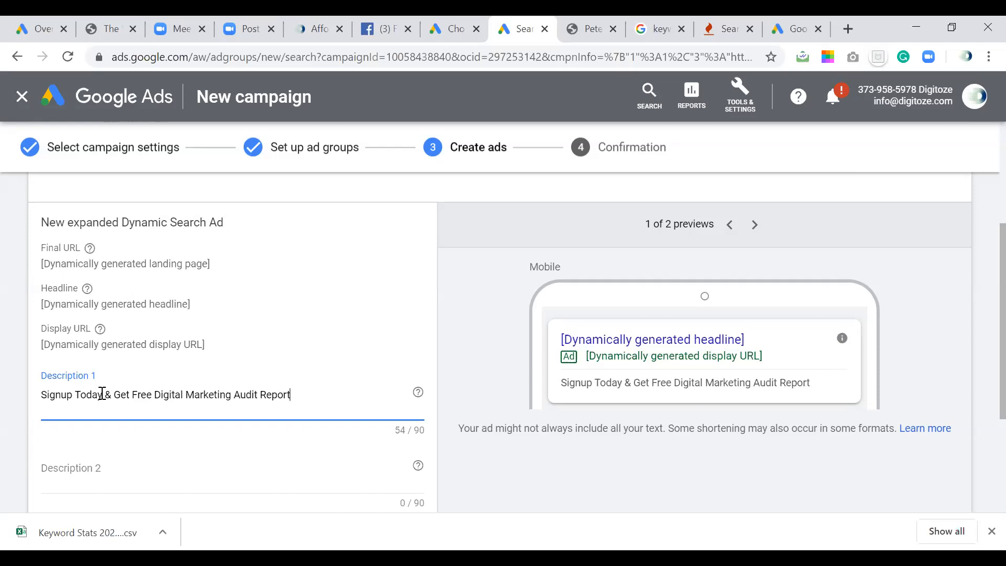
# - Extend Description 1 with a second sentence beginning "Get Best Services"
pyautogui.moveTo(102, 395); pyautogui.dragTo(208, 394)
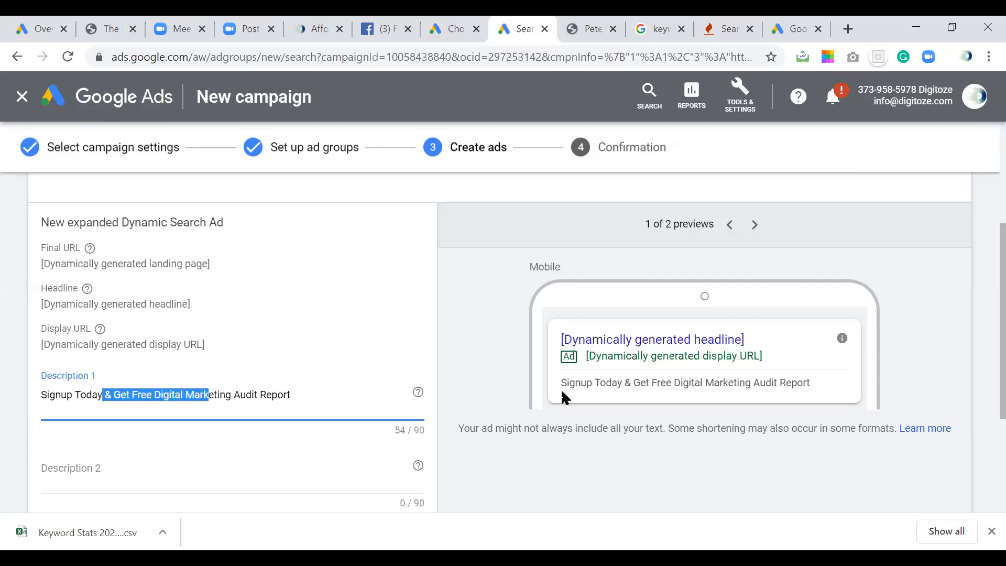
pyautogui.moveTo(562, 392); pyautogui.dragTo(820, 389)
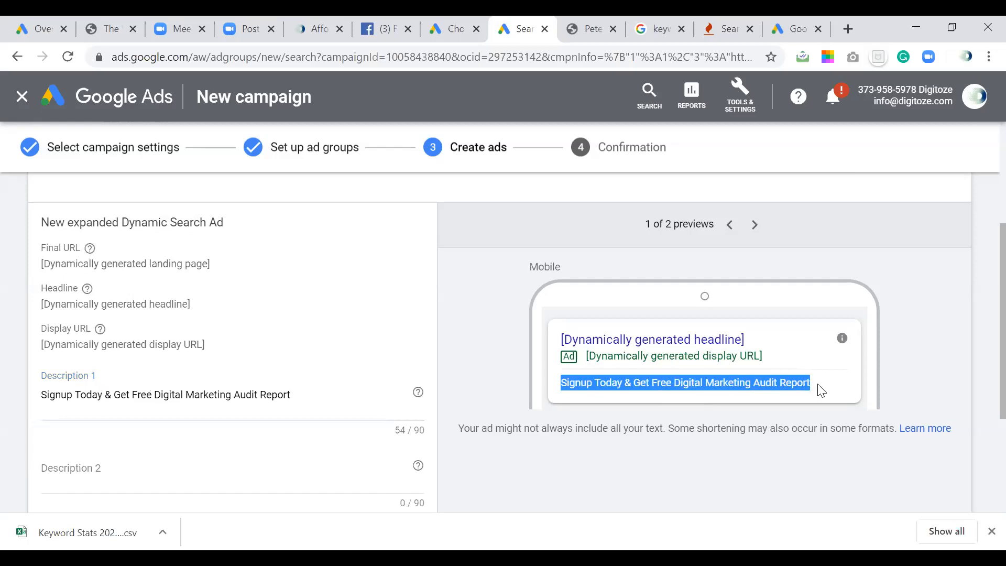
pyautogui.click(347, 412)
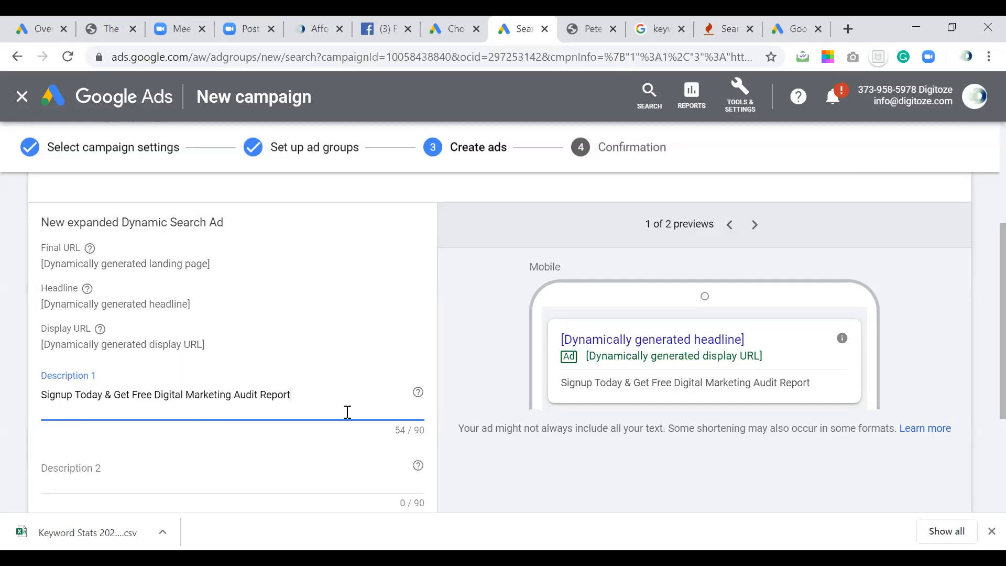
pyautogui.write('. Get Best')
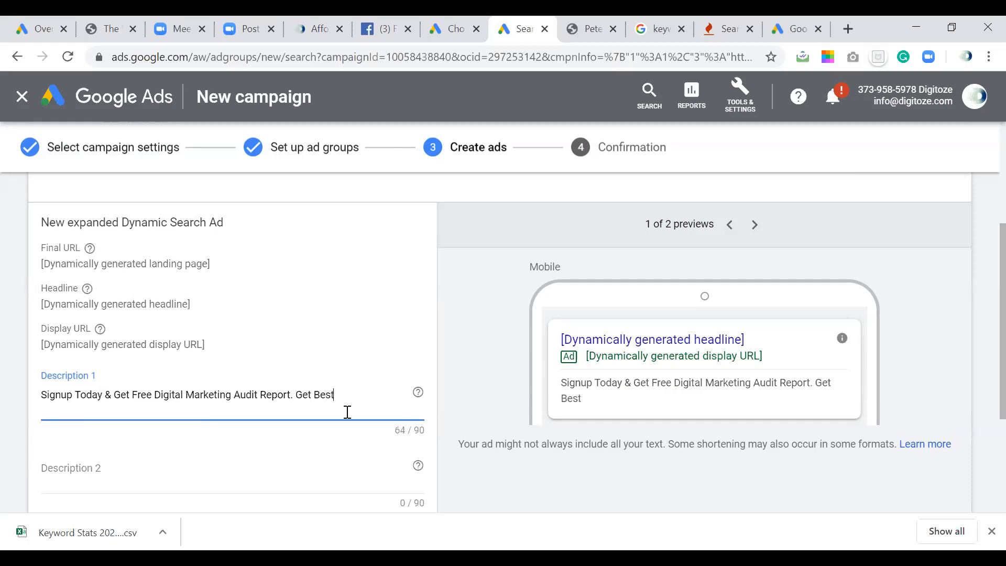
pyautogui.write(' Services')
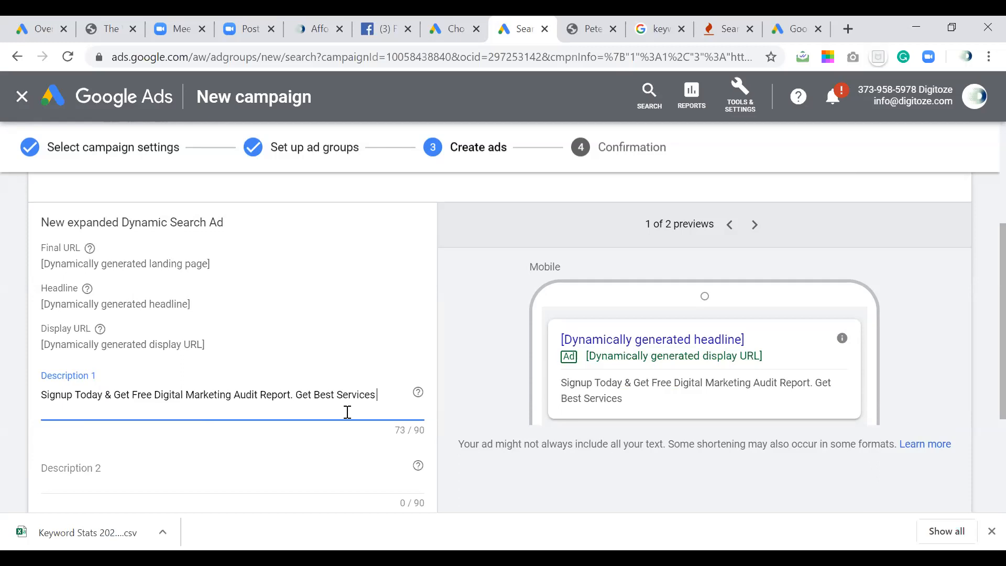
# - Try to extend Description 1 with "for all your digital marketing services" and remove that wording again
pyautogui.write(' for all your dig')
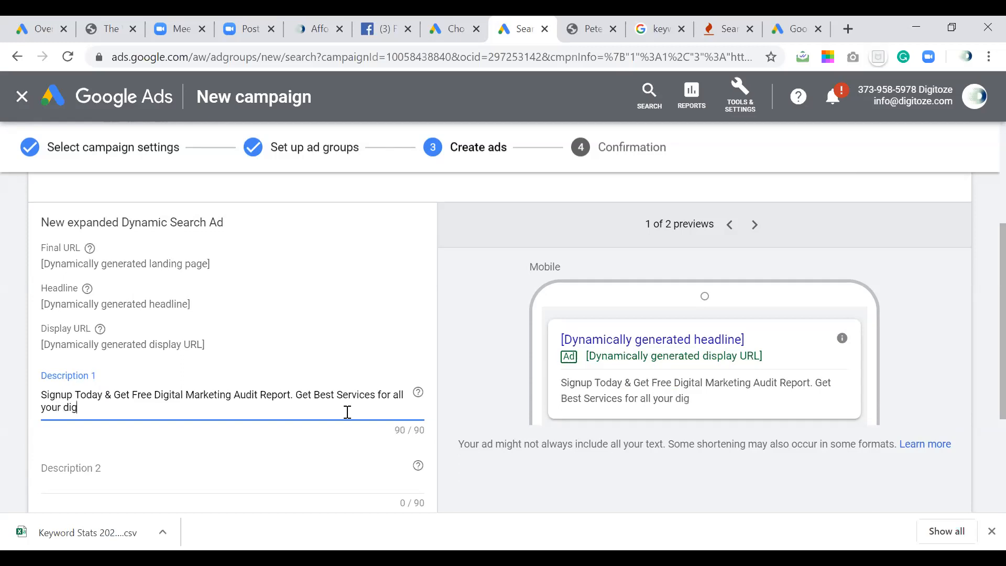
pyautogui.write('ital marke')
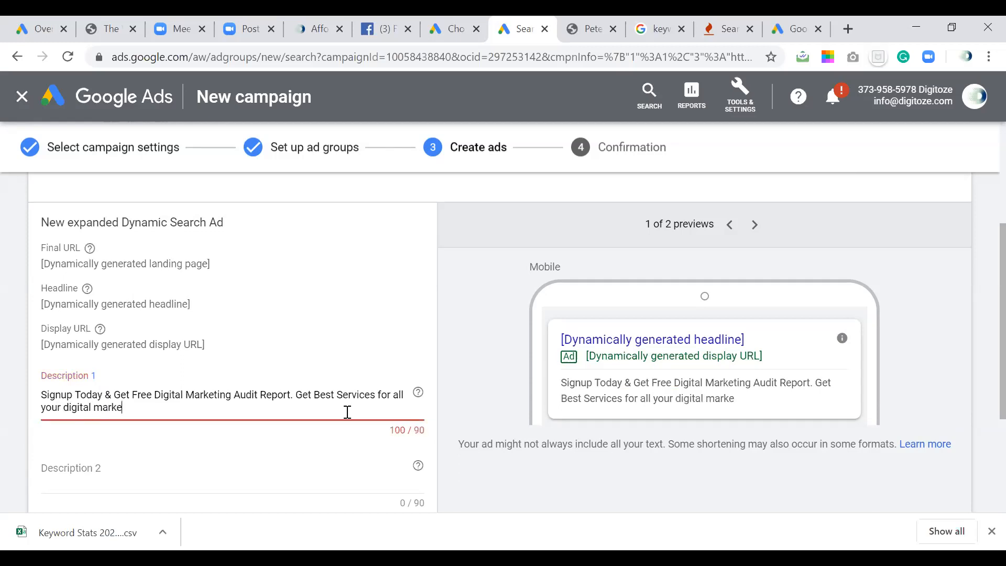
pyautogui.write('ting services')
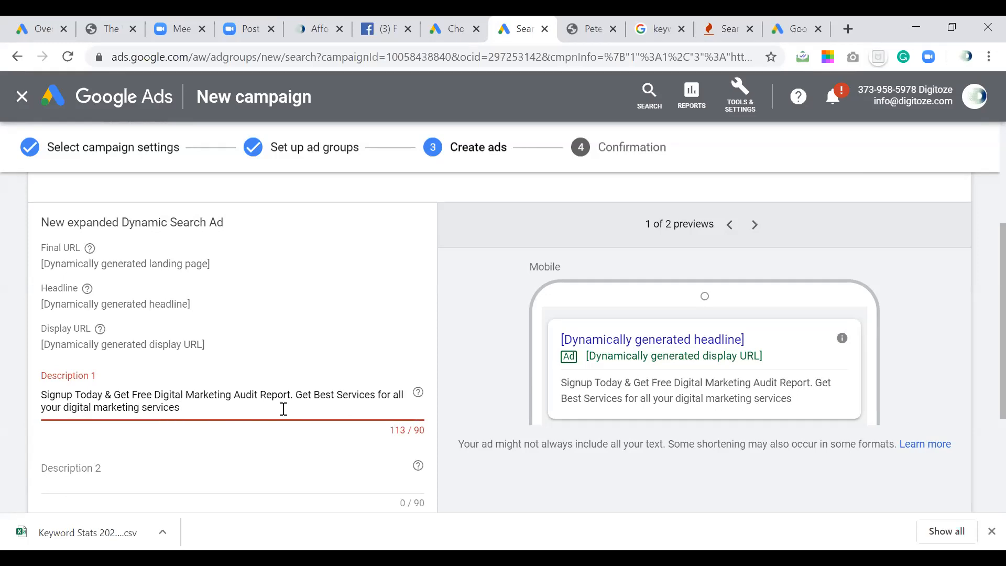
pyautogui.press('BackSpace')
pyautogui.press('BackSpace')
pyautogui.press('BackSpace')
pyautogui.press('BackSpace')
pyautogui.press('BackSpace')
pyautogui.press('BackSpace')
pyautogui.press('BackSpace')
pyautogui.press('BackSpace')
pyautogui.press('BackSpace')
pyautogui.press('BackSpace')
pyautogui.press('BackSpace')
pyautogui.press('BackSpace')
pyautogui.press('BackSpace')
pyautogui.press('BackSpace')
pyautogui.press('BackSpace')
pyautogui.press('BackSpace')
pyautogui.press('BackSpace')
pyautogui.press('BackSpace')
pyautogui.press('BackSpace')
pyautogui.press('BackSpace')
pyautogui.press('BackSpace')
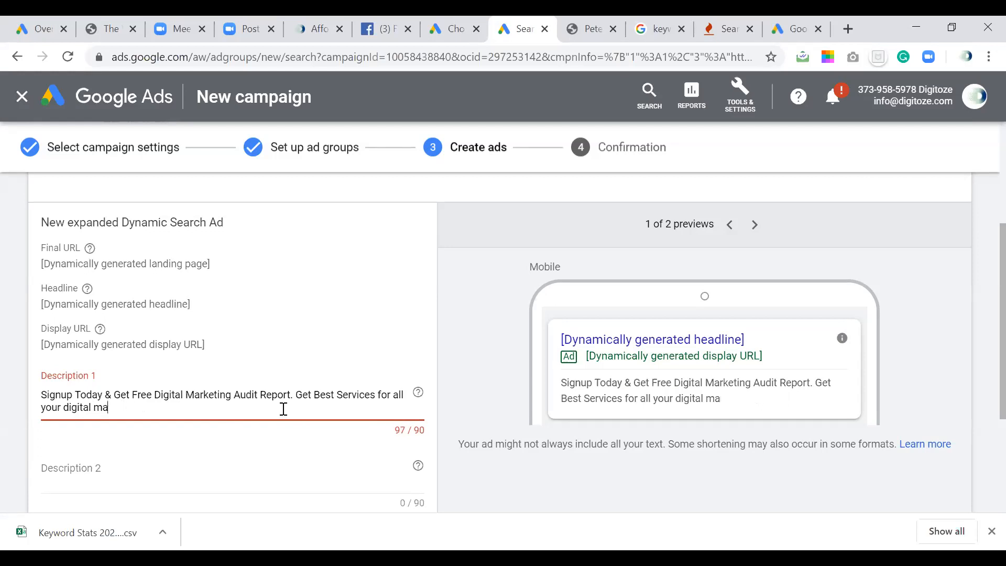
pyautogui.press('BackSpace')
pyautogui.press('BackSpace')
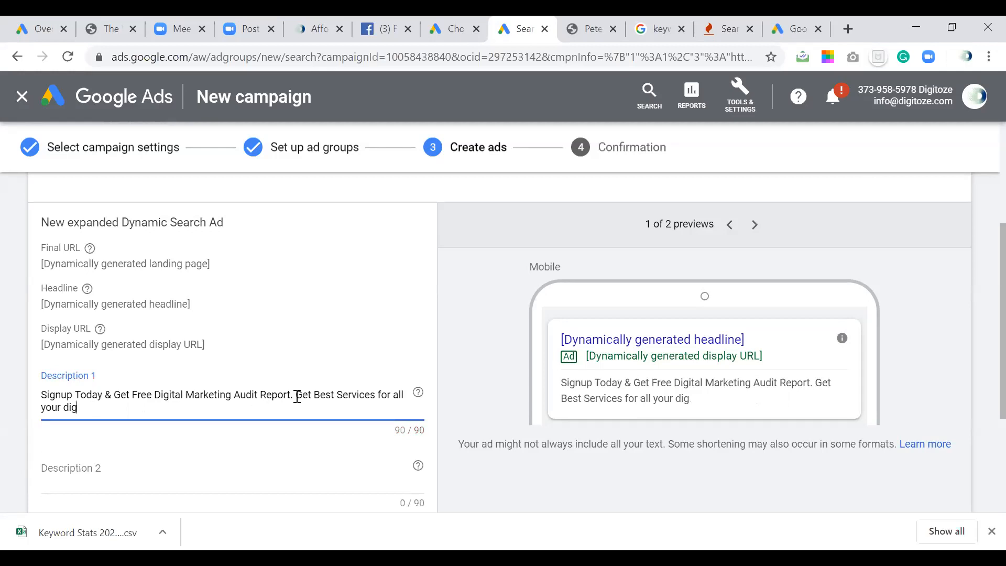
pyautogui.moveTo(296, 396); pyautogui.dragTo(328, 398)
pyautogui.click(338, 394)
pyautogui.click(228, 410)
pyautogui.press('BackSpace')
pyautogui.press('BackSpace')
pyautogui.press('BackSpace')
pyautogui.press('BackSpace')
pyautogui.press('BackSpace')
pyautogui.press('BackSpace')
pyautogui.press('BackSpace')
pyautogui.press('BackSpace')
pyautogui.press('BackSpace')
pyautogui.press('BackSpace')
pyautogui.press('BackSpace')
pyautogui.press('BackSpace')
pyautogui.press('BackSpace')
pyautogui.press('BackSpace')
pyautogui.press('BackSpace')
pyautogui.press('BackSpace')
pyautogui.press('BackSpace')
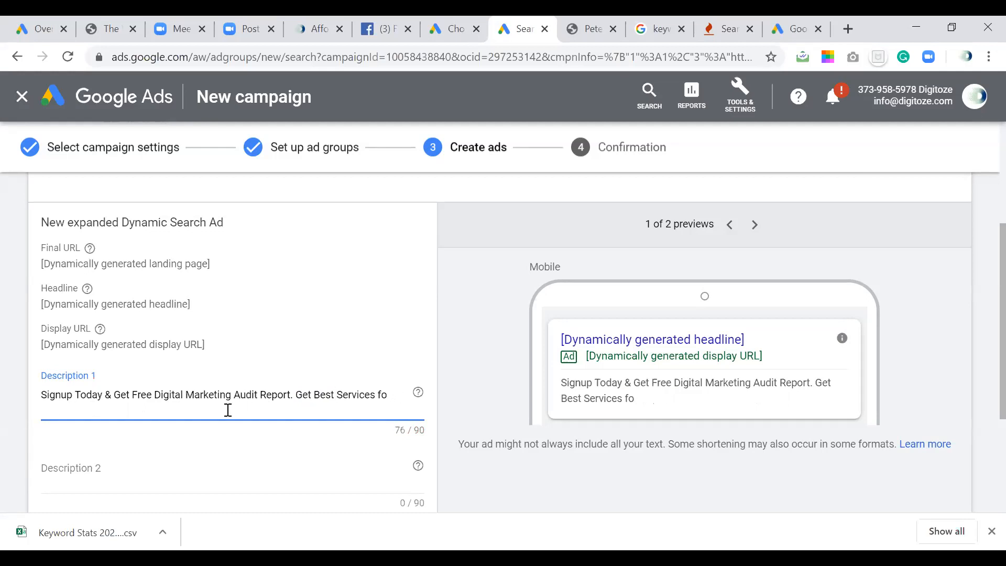
# - Insert "Digital Marketing" before the last word of Description 1 and shorten that word to "Service"
pyautogui.click(339, 395)
pyautogui.write('Digital ')
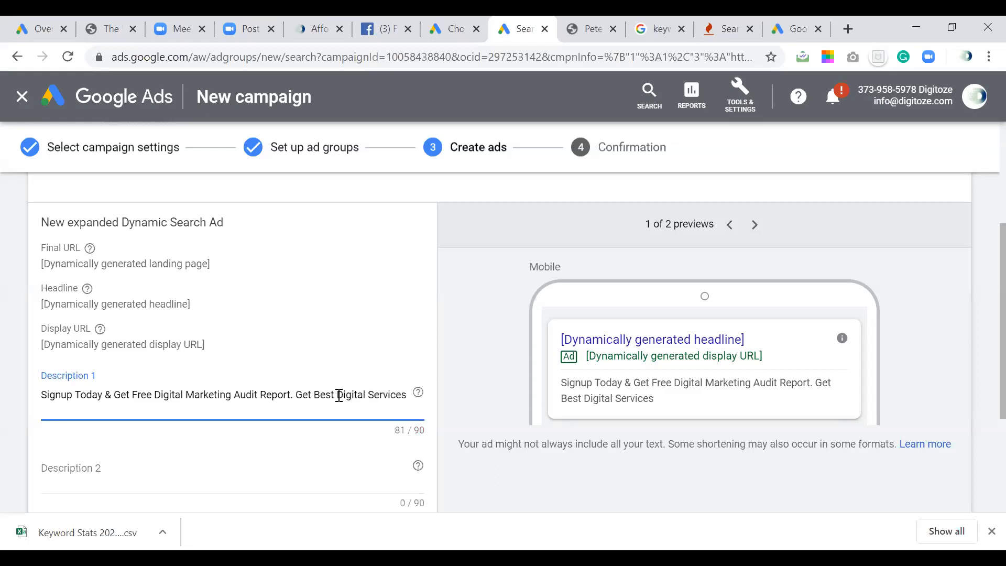
pyautogui.write('Marketing')
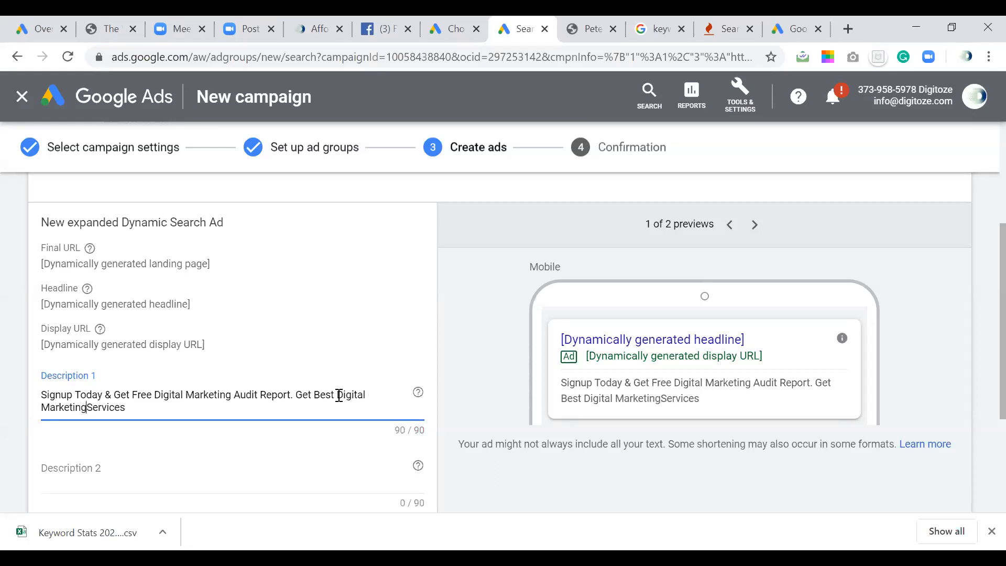
pyautogui.press('BackSpace')
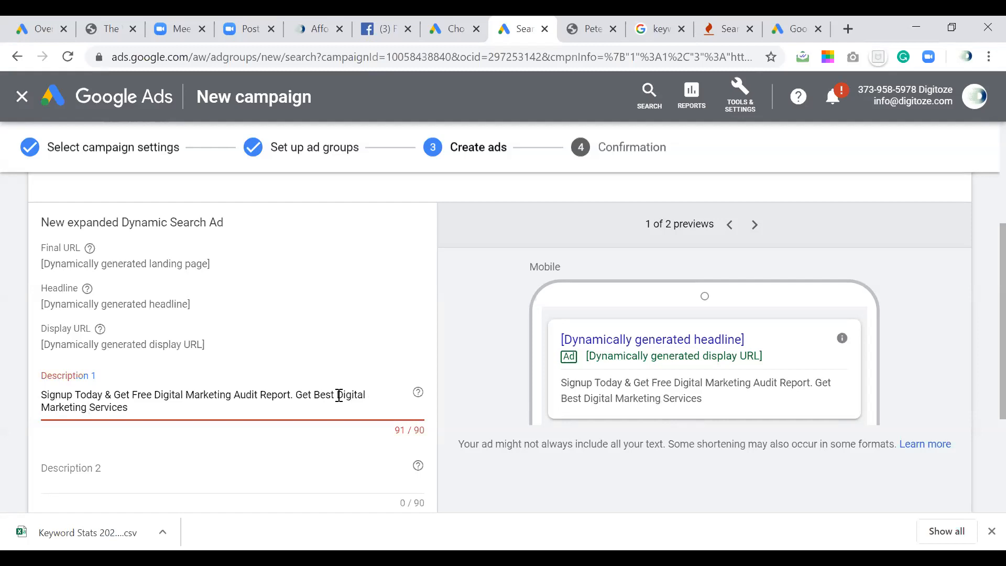
pyautogui.click(209, 411)
pyautogui.press('BackSpace')
# - Enter "Get Free Audit Report & Avail 20% Discount on your 1st month Billing" as Description 2
pyautogui.click(154, 483)
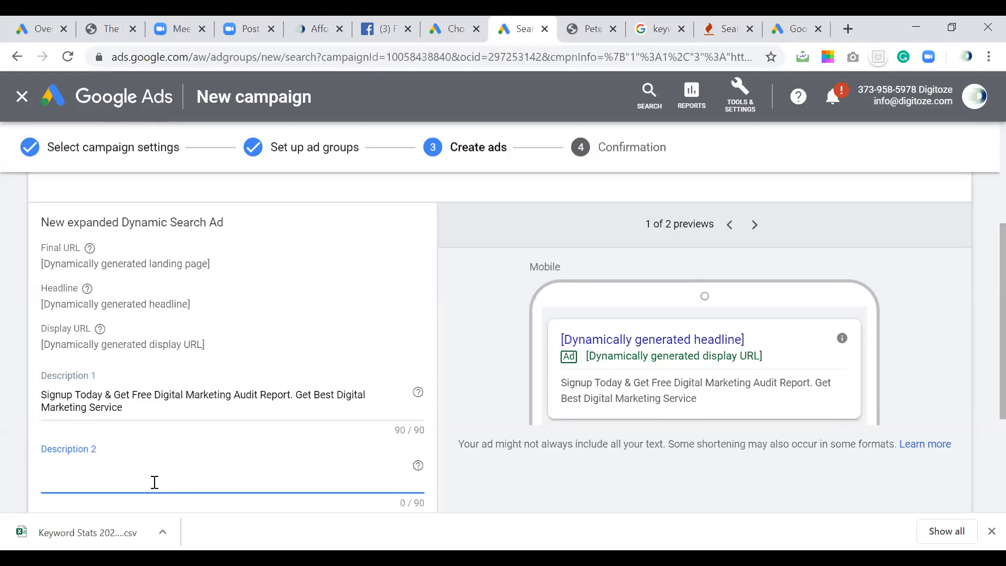
pyautogui.write('Si')
pyautogui.write('Get Free')
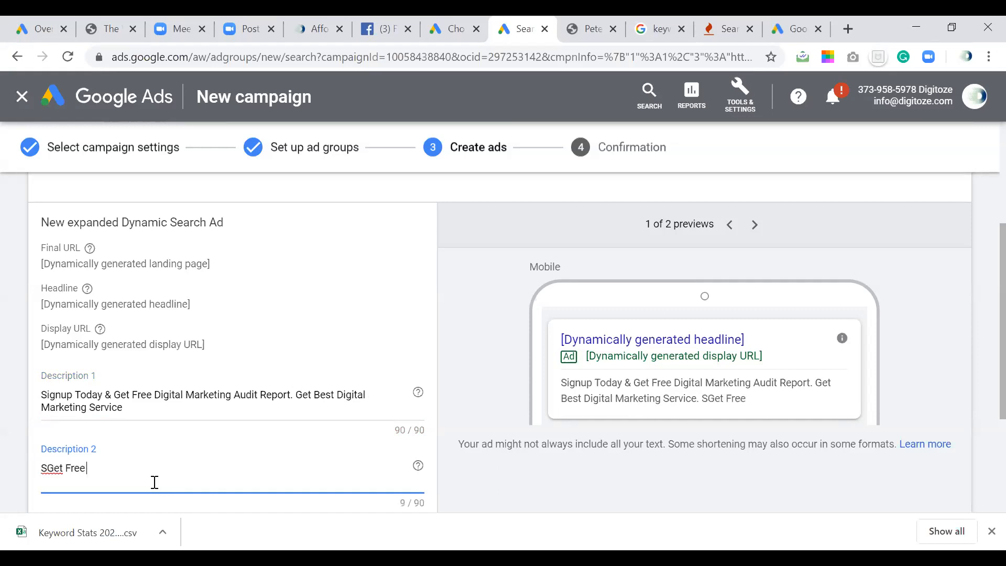
pyautogui.press('BackSpace')
pyautogui.press('BackSpace')
pyautogui.press('BackSpace')
pyautogui.press('BackSpace')
pyautogui.press('BackSpace')
pyautogui.press('BackSpace')
pyautogui.press('BackSpace')
pyautogui.press('BackSpace')
pyautogui.press('BackSpace')
pyautogui.write('Get Free ')
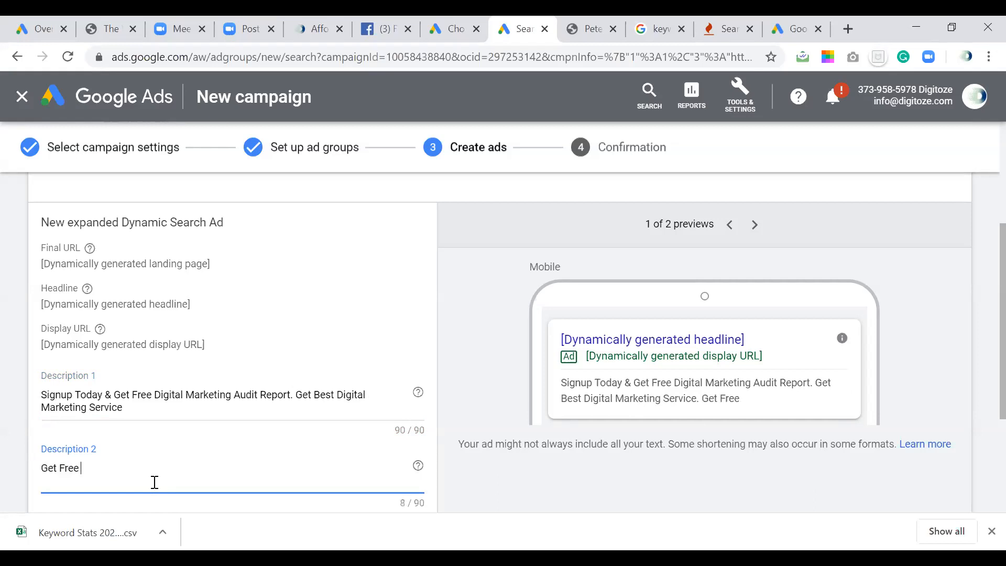
pyautogui.write('Audit Repor')
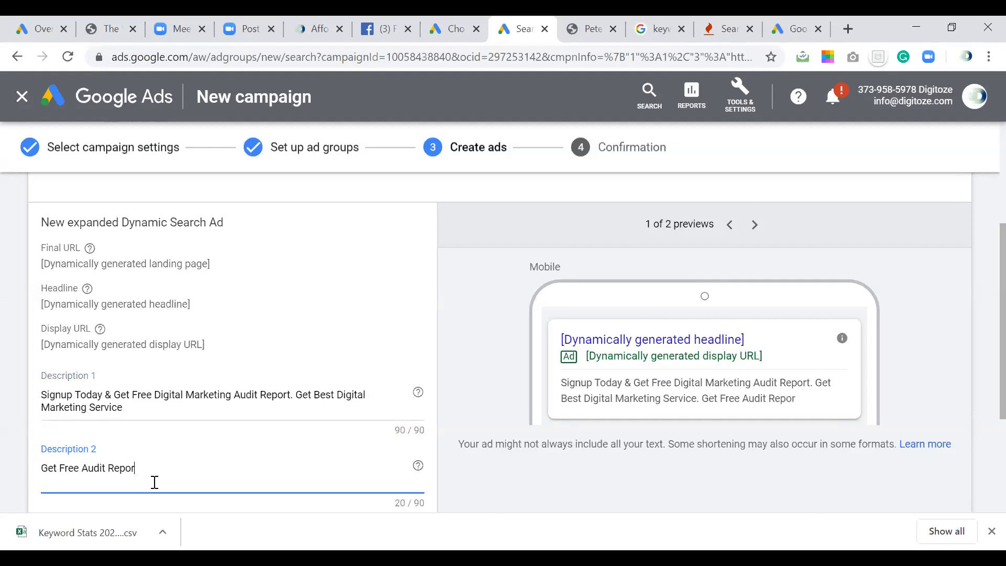
pyautogui.write('t & Avail 20%')
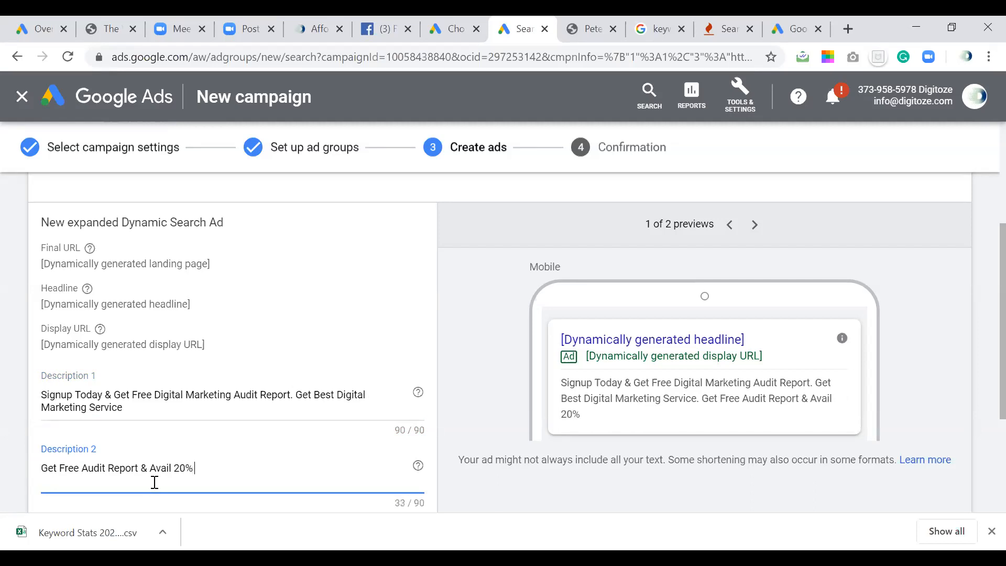
pyautogui.write(' Discount on your')
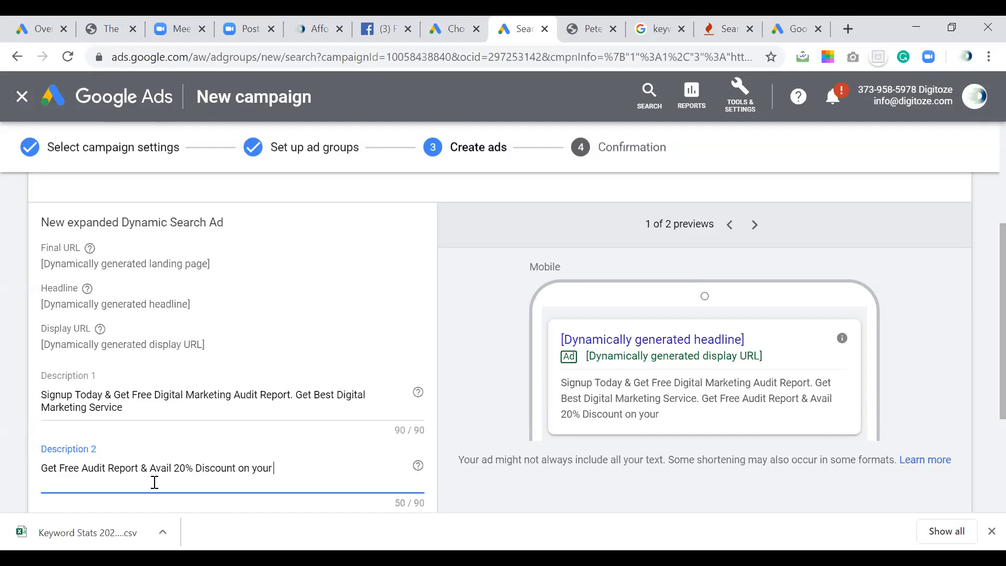
pyautogui.write(' 1st month Billing')
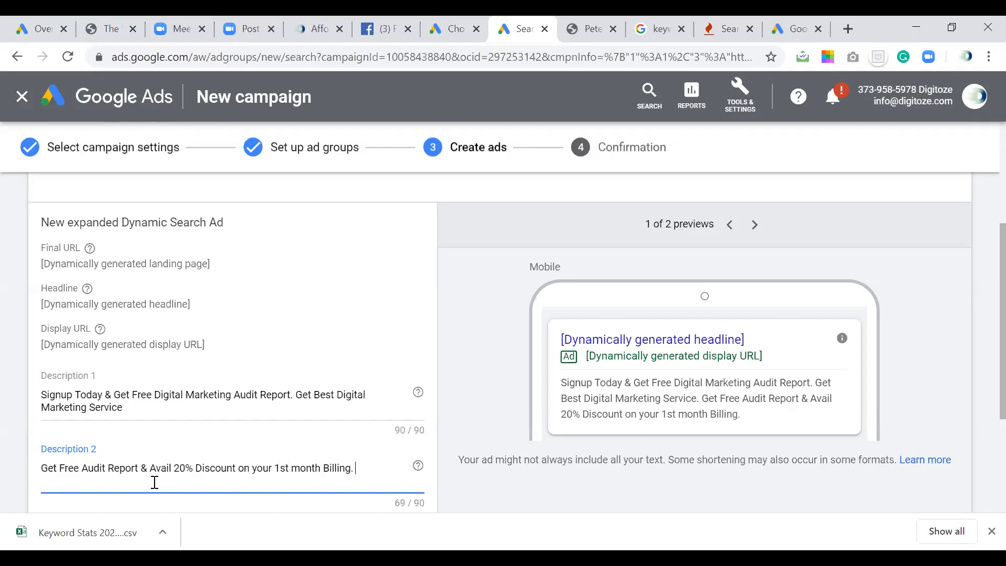
# - Append the call to action "Hurry Up Now." to Description 2
pyautogui.write('. Hurry Up')
pyautogui.write('Offer')
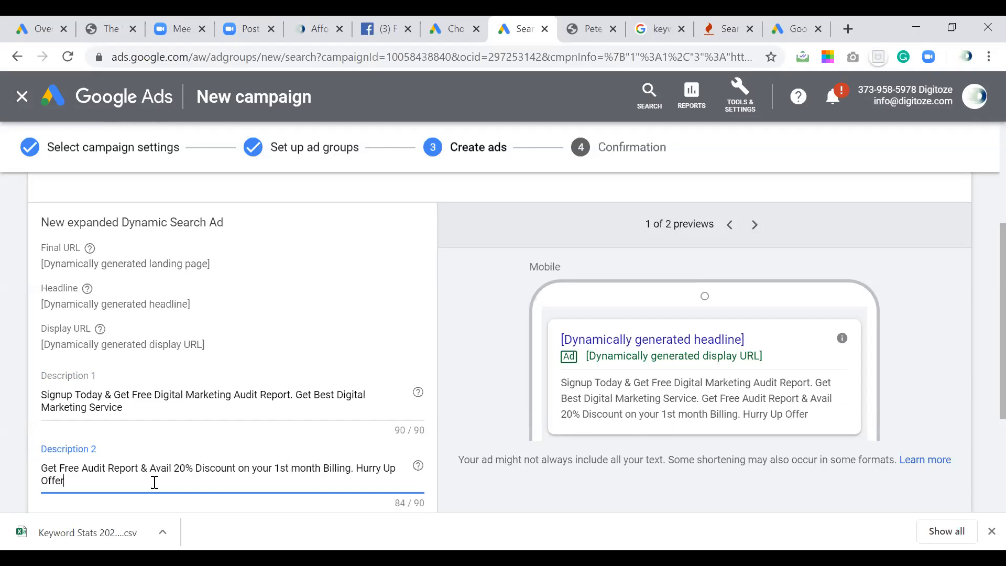
pyautogui.write(' availa')
pyautogui.press('BackSpace')
pyautogui.press('BackSpace')
pyautogui.press('BackSpace')
pyautogui.press('BackSpace')
pyautogui.press('BackSpace')
pyautogui.press('BackSpace')
pyautogui.press('BackSpace')
pyautogui.press('BackSpace')
pyautogui.press('BackSpace')
pyautogui.press('BackSpace')
pyautogui.press('BackSpace')
pyautogui.press('BackSpace')
pyautogui.press('BackSpace')
pyautogui.press('BackSpace')
pyautogui.write('p Now')
# - Shorten "month" to "mo" in Description 2 and add "Submit Website" at its end
pyautogui.press('BackSpace')
pyautogui.press('BackSpace')
pyautogui.press('BackSpace')
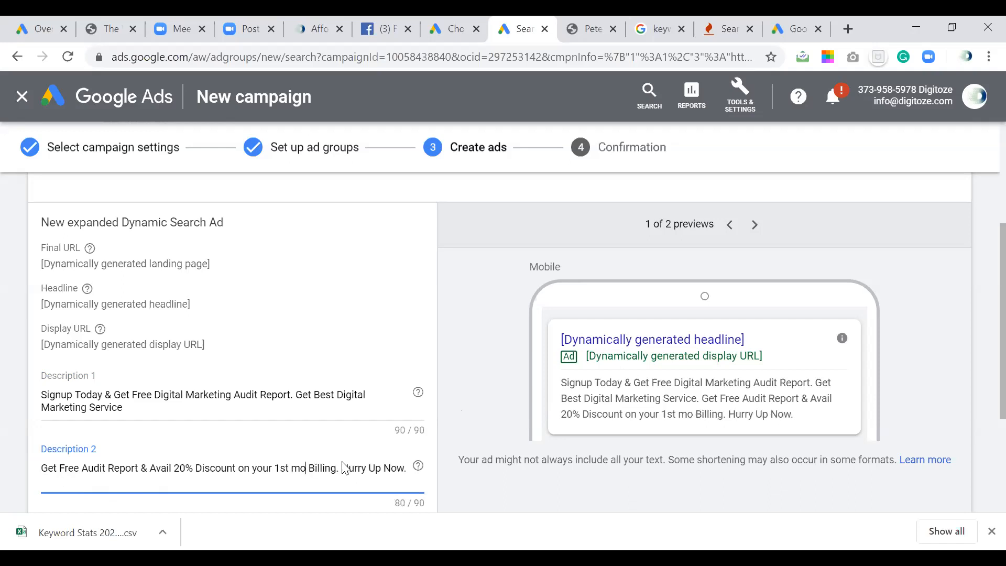
pyautogui.press('BackSpace')
pyautogui.write('. Submit Website')
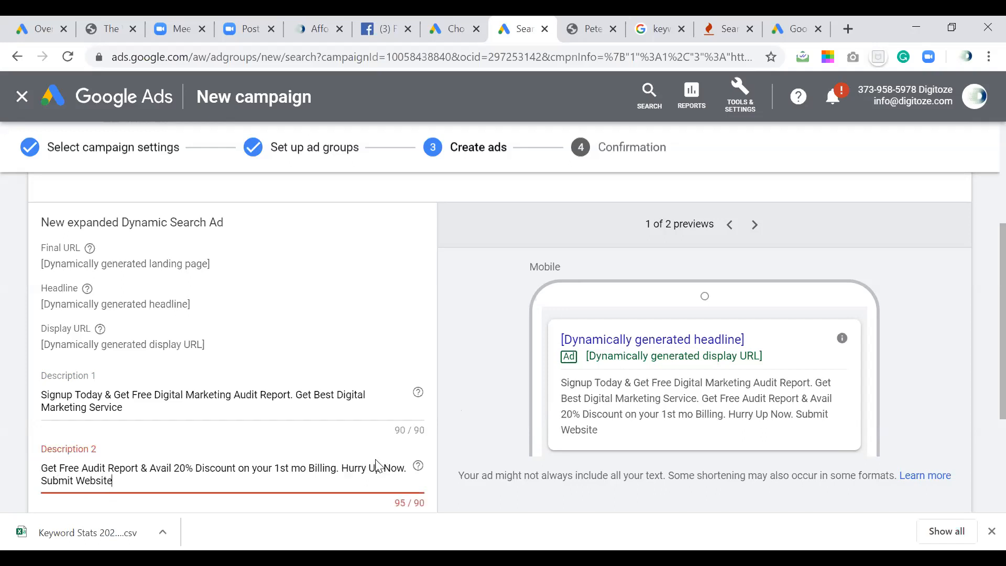
# - Remove the phrase "on your 1st mo Billing" from Description 2
pyautogui.hotkey('shift', 'Right')
pyautogui.hotkey('shift', 'Right')
pyautogui.hotkey('shift', 'Right')
pyautogui.hotkey('shift', 'Right')
pyautogui.hotkey('shift', 'Right')
pyautogui.hotkey('shift', 'Right')
pyautogui.hotkey('shift', 'Right')
pyautogui.hotkey('shift', 'Right')
pyautogui.hotkey('shift', 'Right')
pyautogui.hotkey('shift', 'Right')
pyautogui.hotkey('shift', 'Right')
pyautogui.hotkey('shift', 'Right')
pyautogui.hotkey('shift', 'Right')
pyautogui.hotkey('shift', 'Right')
pyautogui.hotkey('shift', 'Right')
pyautogui.hotkey('shift', 'Right')
pyautogui.hotkey('shift', 'Right')
pyautogui.hotkey('shift', 'Right')
pyautogui.hotkey('shift', 'Right')
pyautogui.hotkey('shift', 'Right')
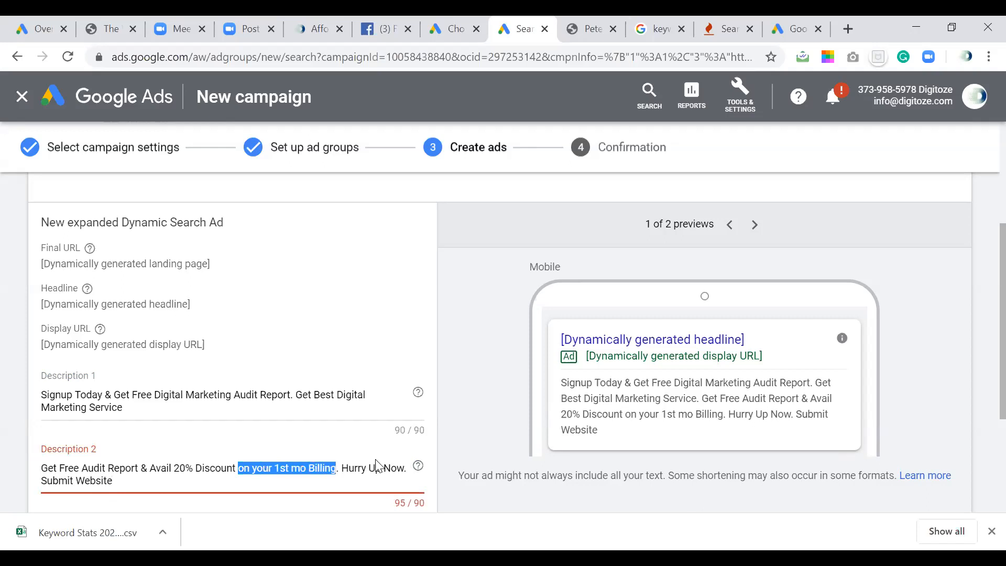
pyautogui.press('BackSpace')
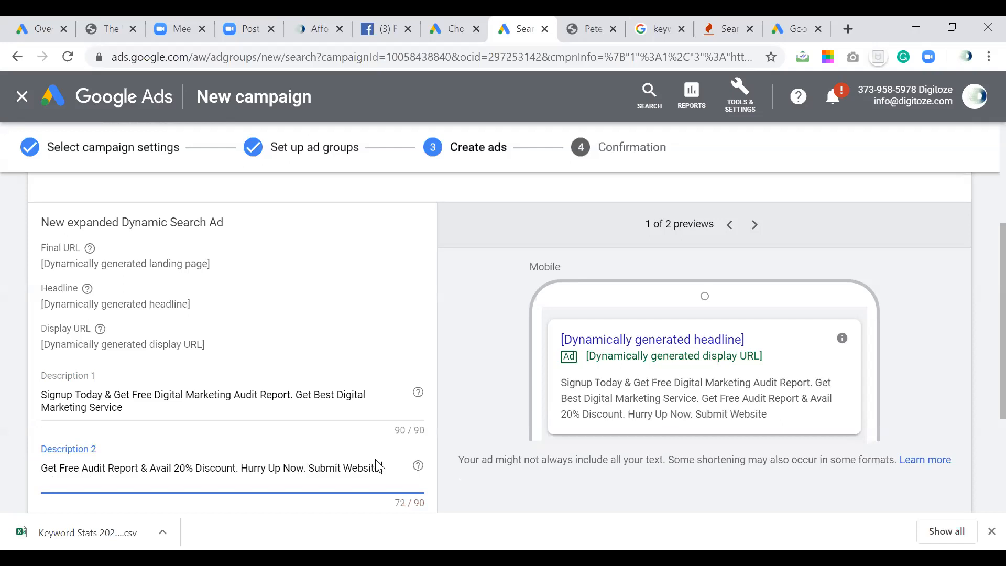
# - Try to continue Description 2 with "to get complte media" and remove that wording again
pyautogui.write('to get complte')
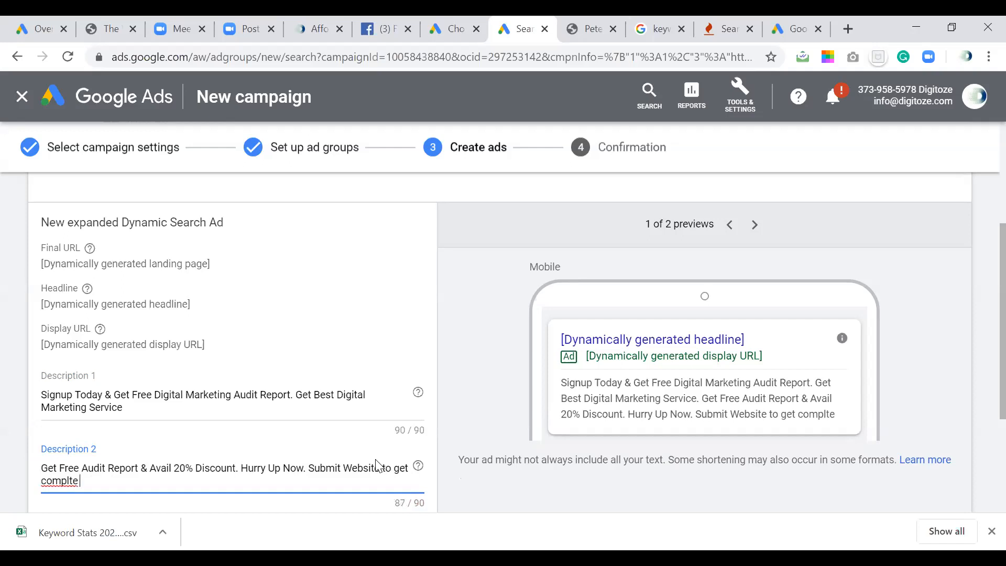
pyautogui.write(' media')
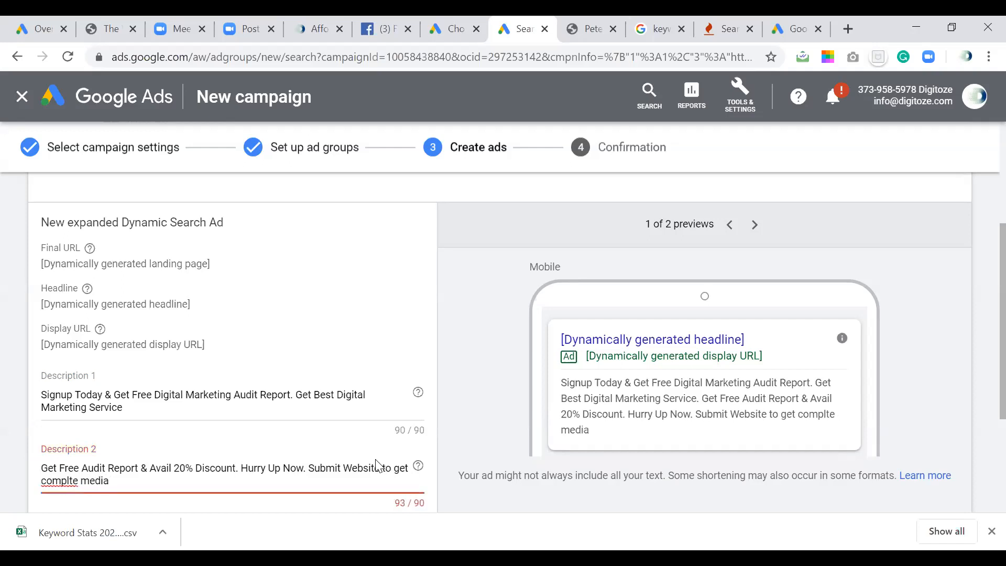
pyautogui.press('BackSpace')
pyautogui.press('BackSpace')
pyautogui.press('BackSpace')
pyautogui.press('BackSpace')
pyautogui.press('BackSpace')
pyautogui.press('BackSpace')
pyautogui.press('BackSpace')
pyautogui.press('BackSpace')
pyautogui.press('BackSpace')
pyautogui.press('BackSpace')
pyautogui.press('BackSpace')
pyautogui.press('BackSpace')
pyautogui.press('BackSpace')
pyautogui.press('BackSpace')
pyautogui.press('BackSpace')
pyautogui.press('BackSpace')
pyautogui.press('BackSpace')
pyautogui.press('BackSpace')
pyautogui.press('BackSpace')
pyautogui.press('BackSpace')
pyautogui.press('BackSpace')
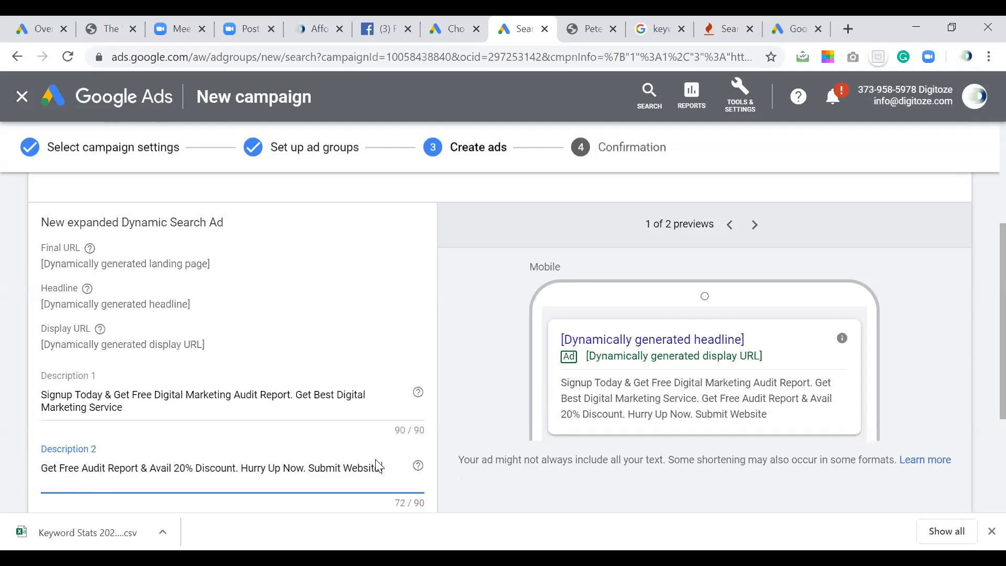
# - Finish the last sentence of Description 2 with "Today." so that it reads "Submit Website Today."
pyautogui.write('Today.')
pyautogui.click(476, 460)
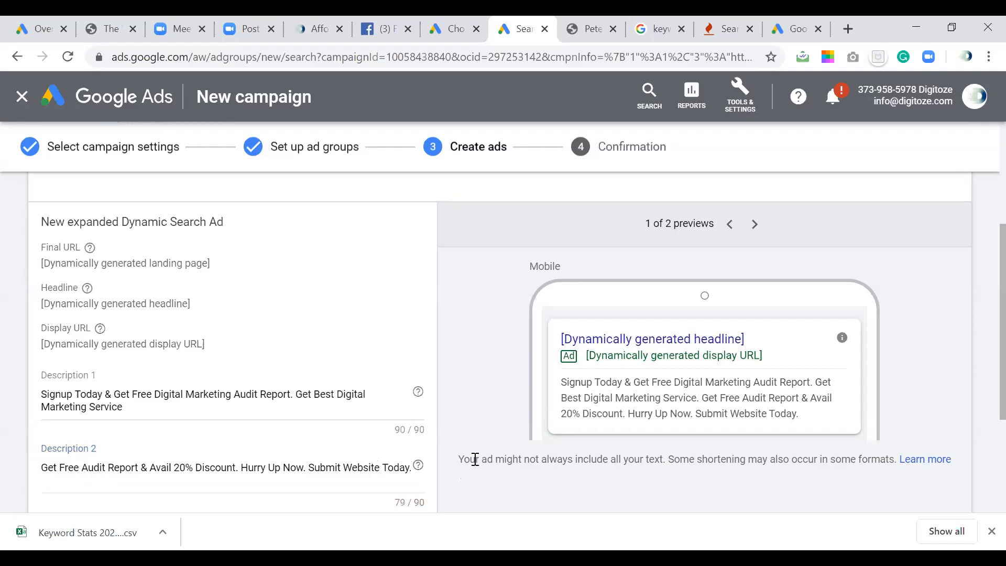
# - Check the ad's URL options without entering anything and finish the new expanded Dynamic Search Ad
pyautogui.scroll(-4, 476, 460)
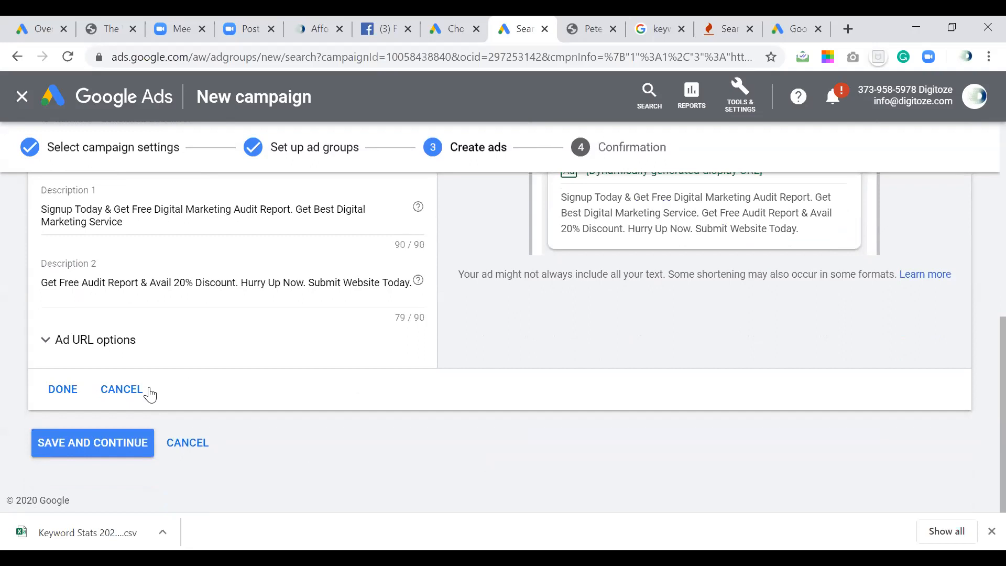
pyautogui.click(126, 345)
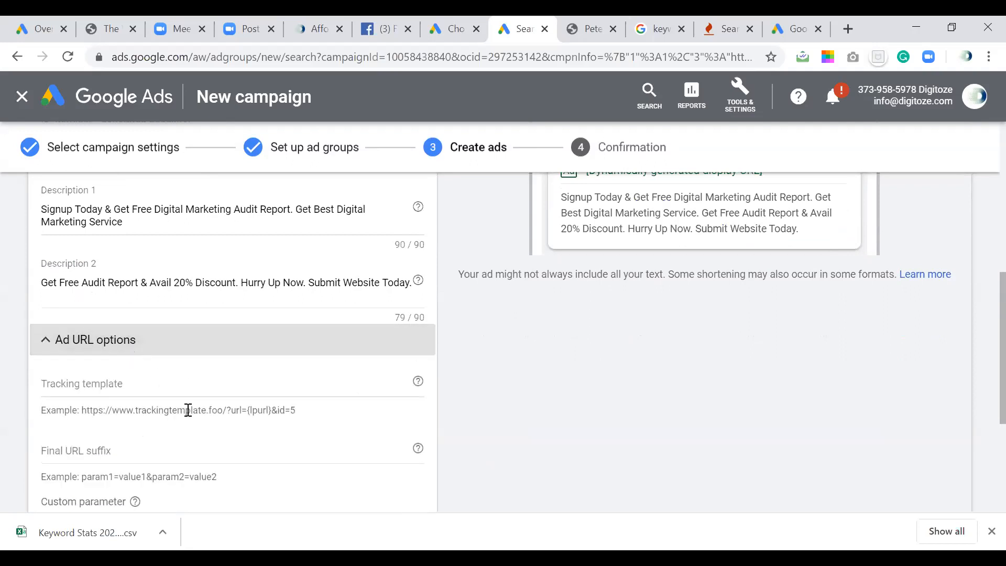
pyautogui.click(46, 344)
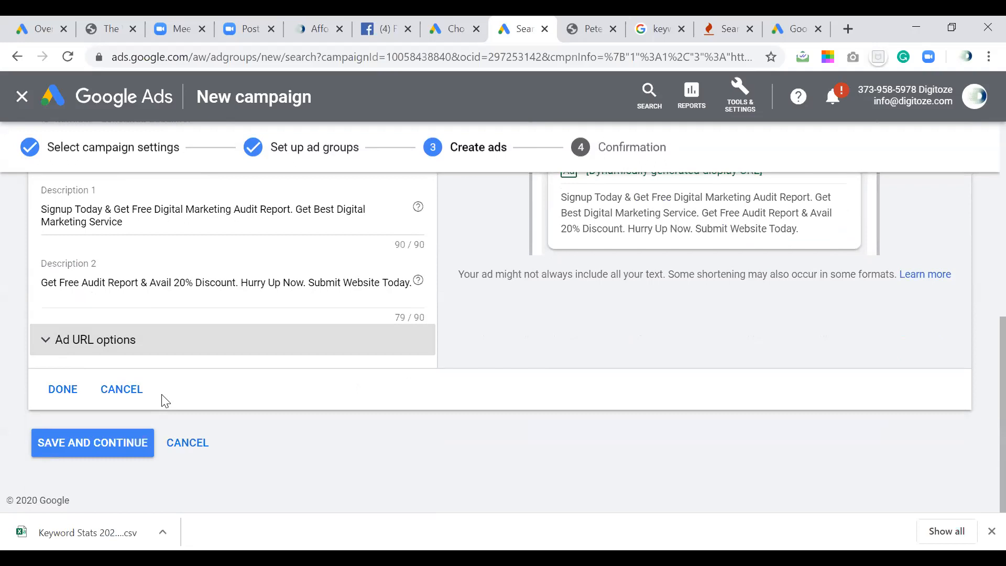
pyautogui.click(64, 393)
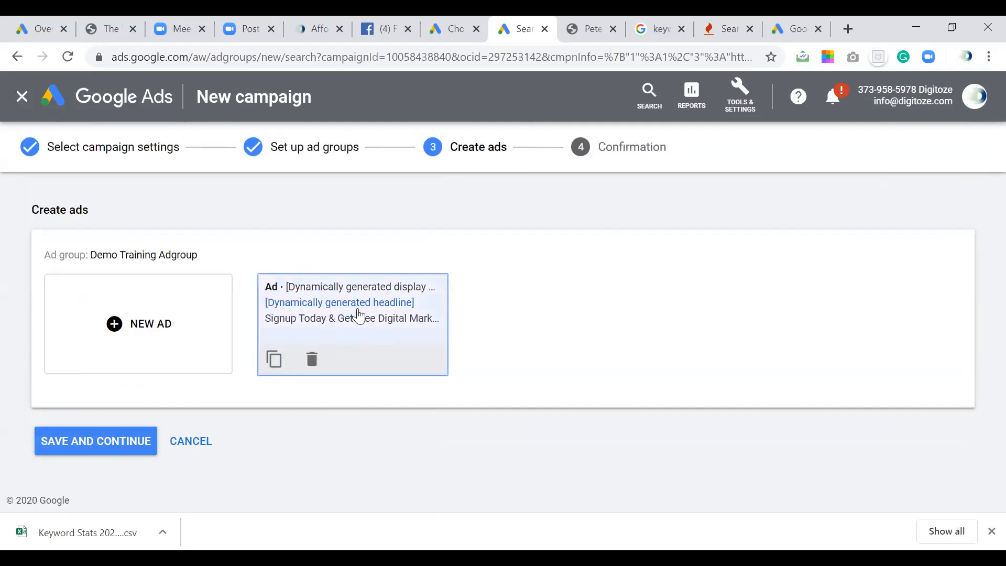
# - Save the ads of Demo Training Adgroup, review the campaign summary and continue to the finished campaign
pyautogui.click(117, 441)
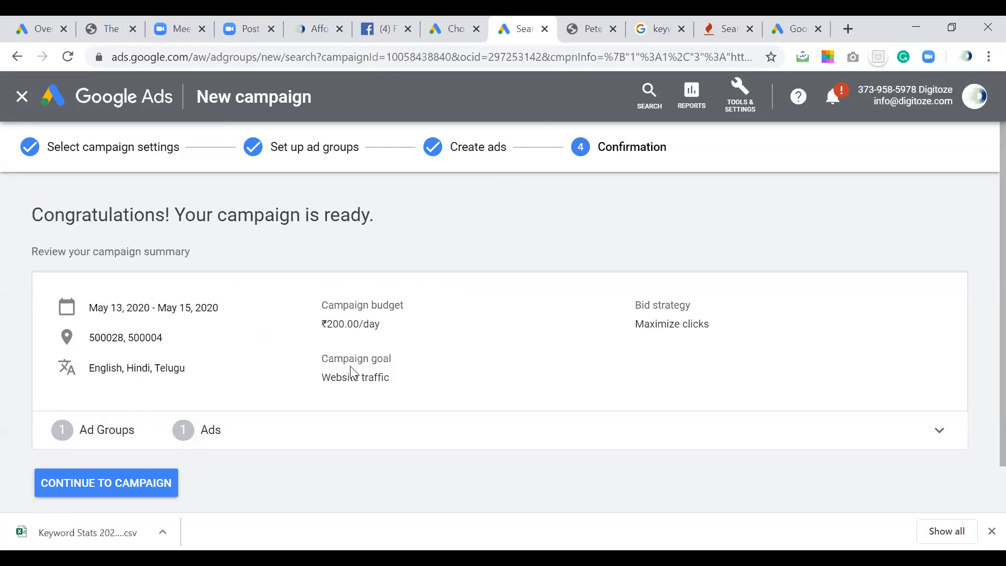
pyautogui.scroll(-1, 352, 373)
pyautogui.click(155, 435)
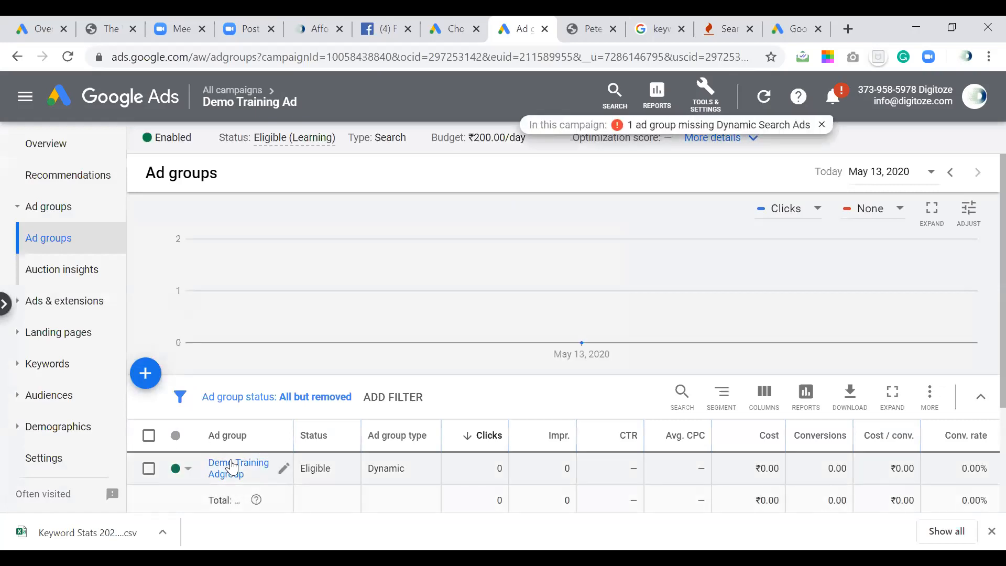
# - Open Demo Training Adgroup and look through its ads, negative keywords and search terms
pyautogui.click(233, 467)
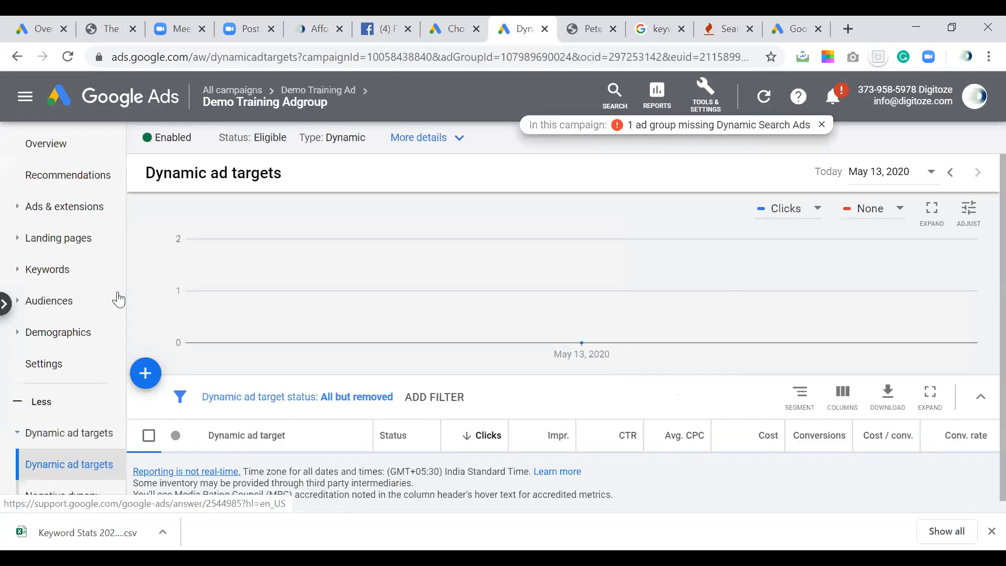
pyautogui.click(76, 208)
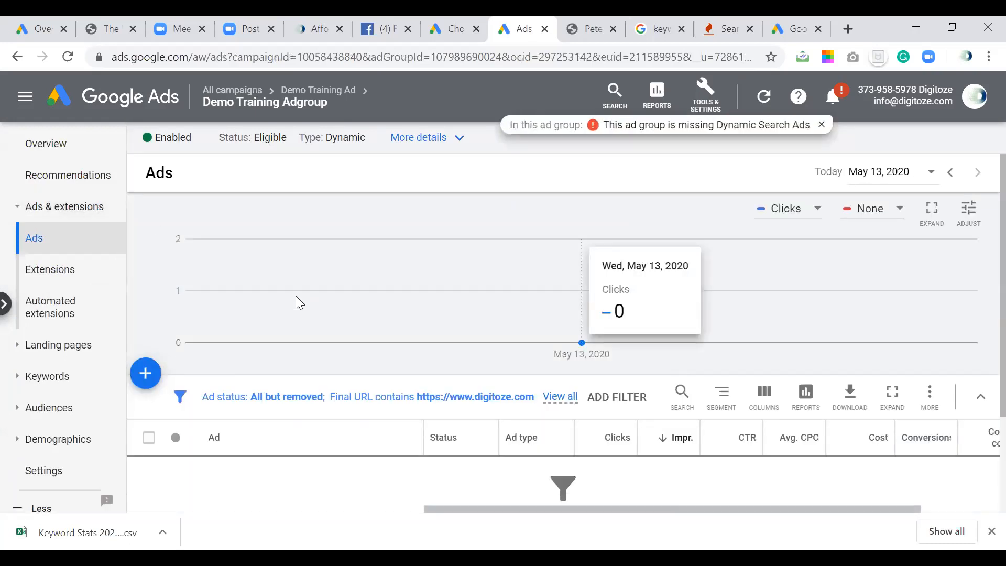
pyautogui.click(55, 377)
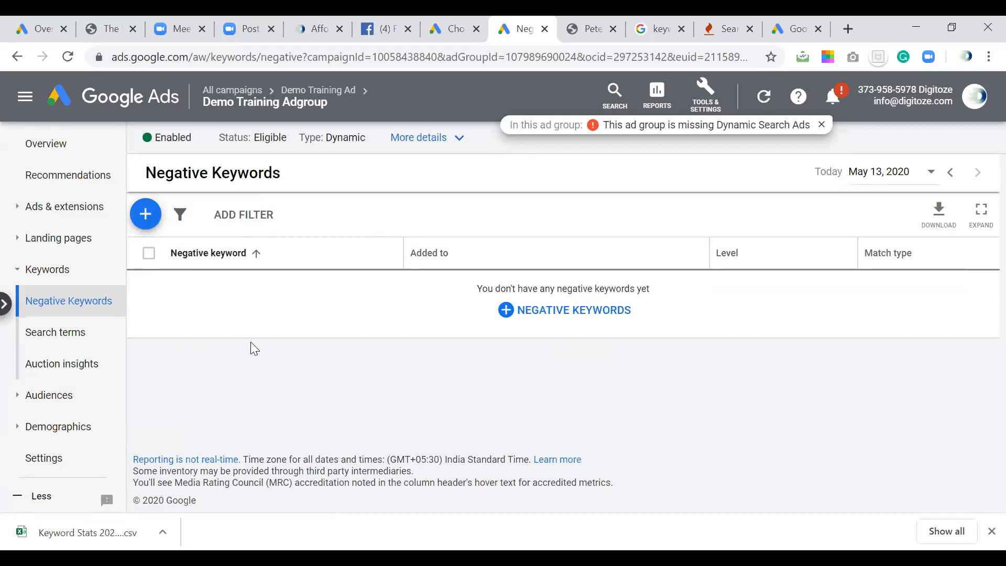
pyautogui.click(55, 339)
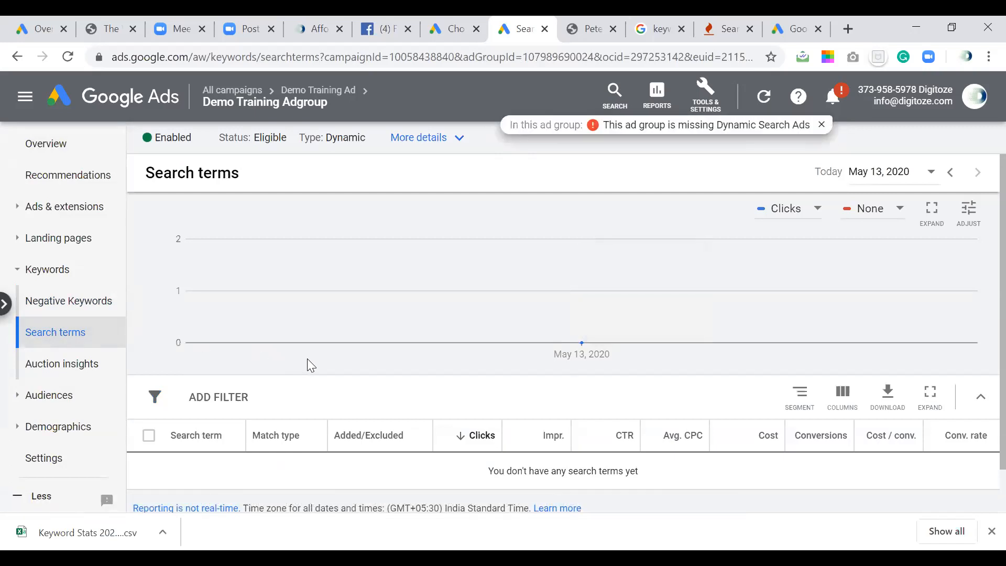
pyautogui.scroll(-1, 307, 359)
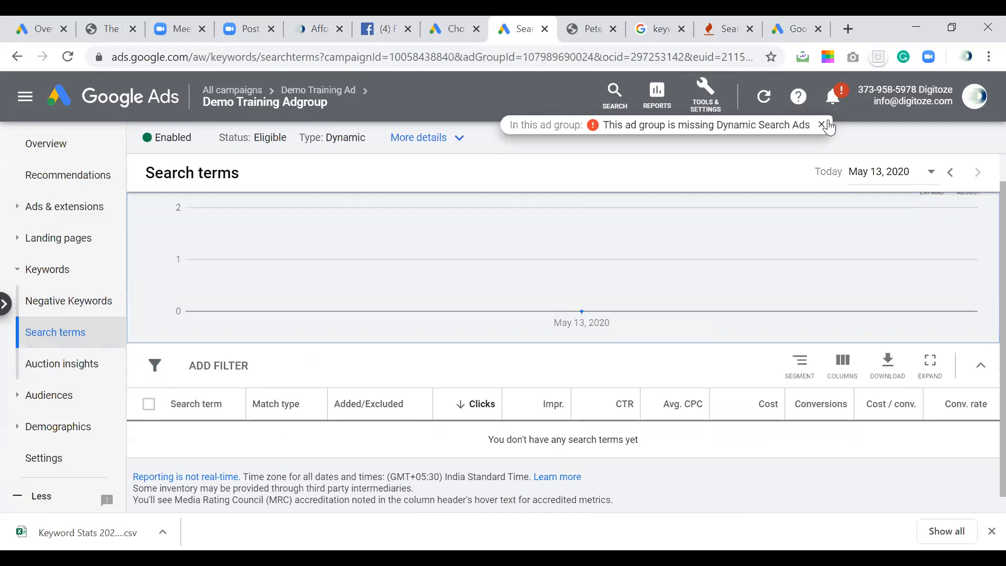
pyautogui.moveTo(694, 310)
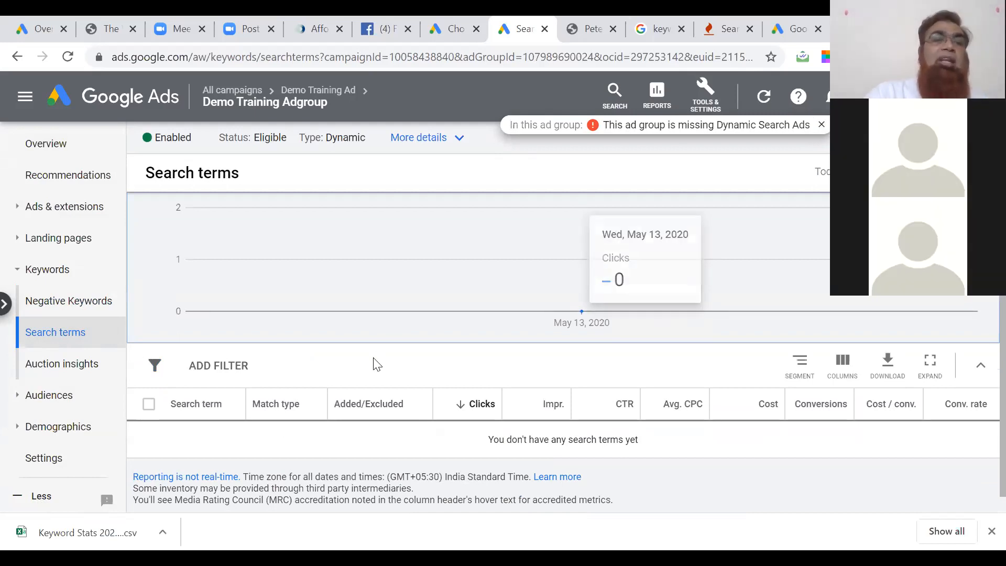
# - Review the ad group's ads again and examine its dynamic ad targets
pyautogui.click(59, 210)
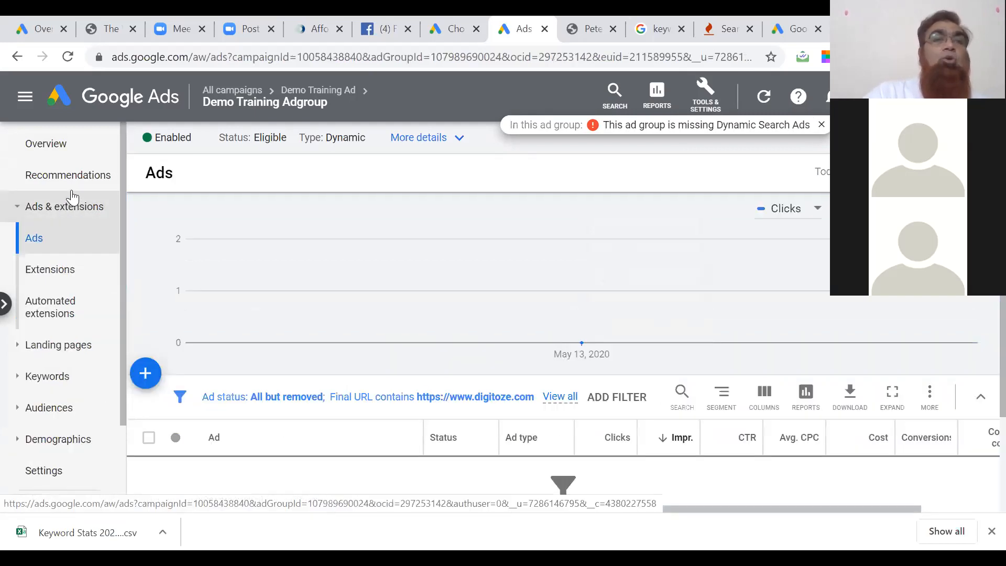
pyautogui.click(34, 238)
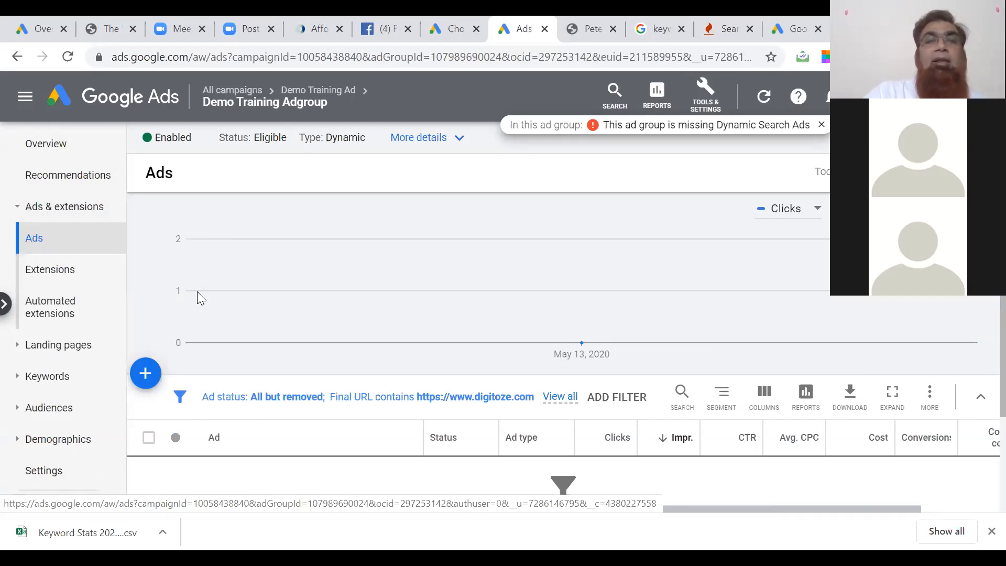
pyautogui.click(61, 211)
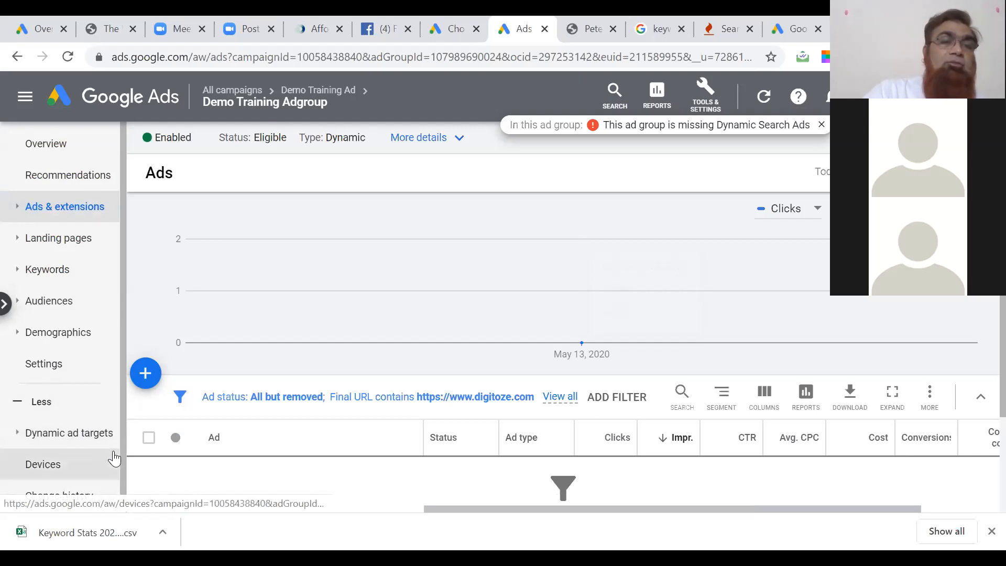
pyautogui.click(55, 441)
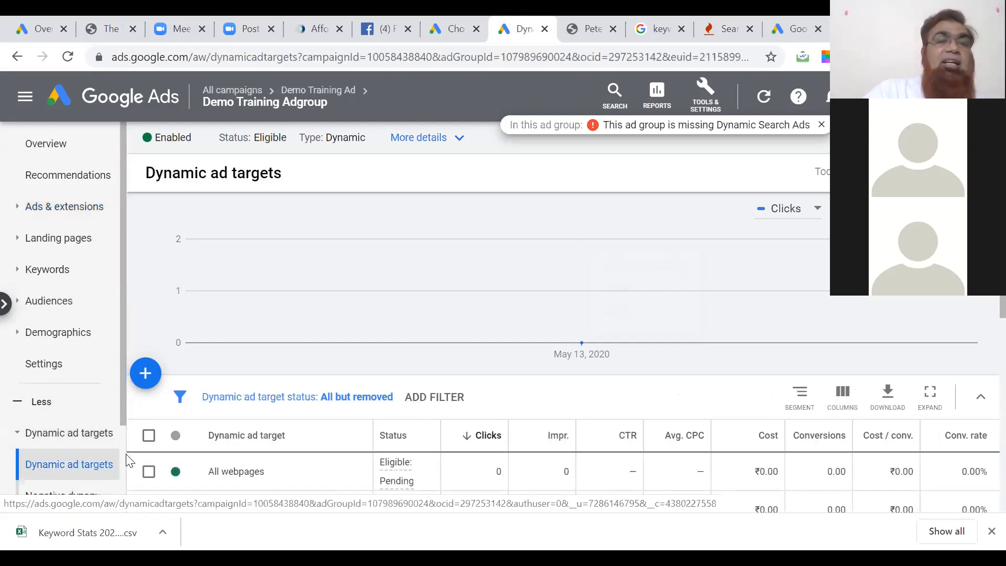
pyautogui.scroll(-2, 123, 456)
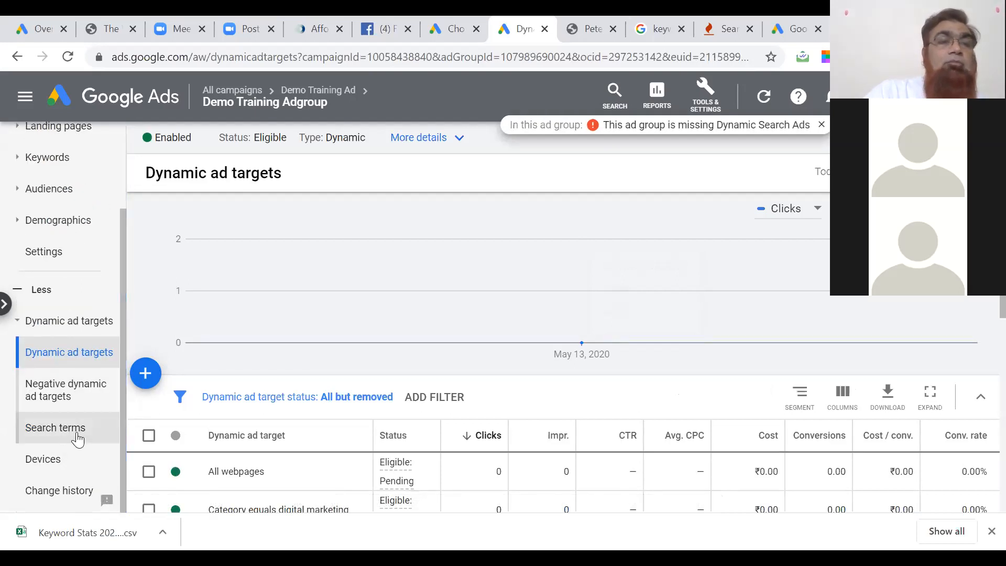
# - Set the ad group's device bid adjustment for mobile phones to an increase of 30% and save it
pyautogui.click(54, 464)
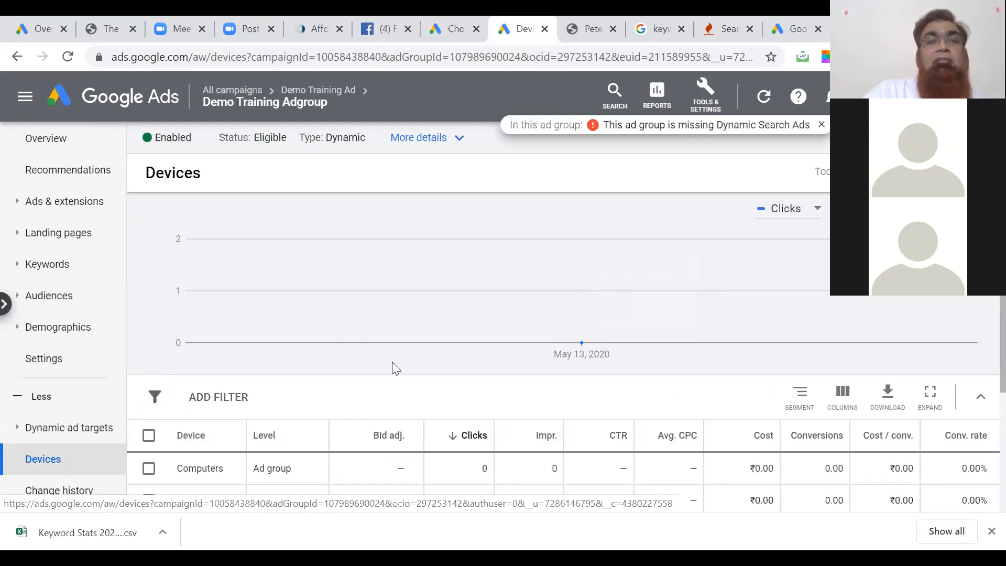
pyautogui.scroll(-3, 392, 362)
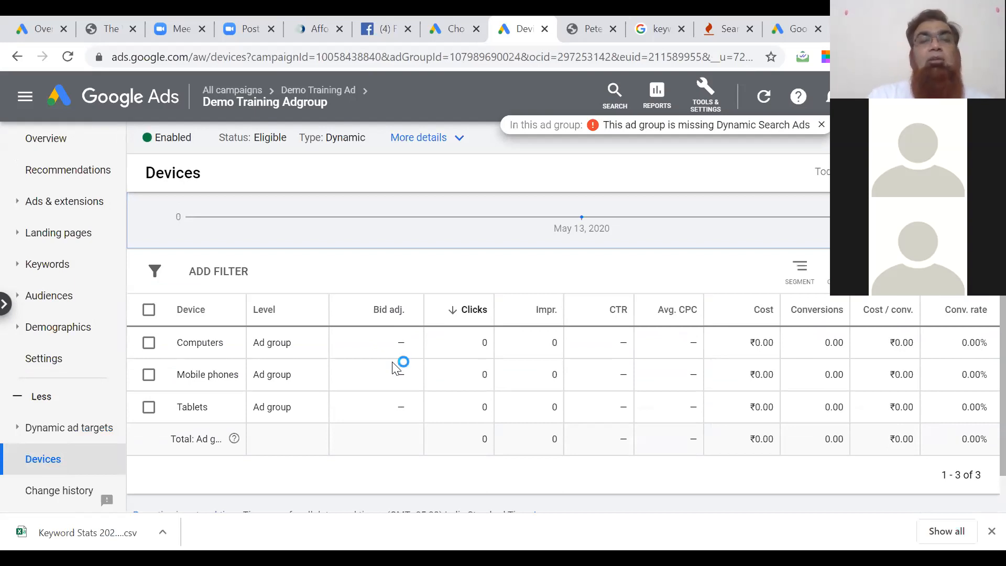
pyautogui.click(415, 376)
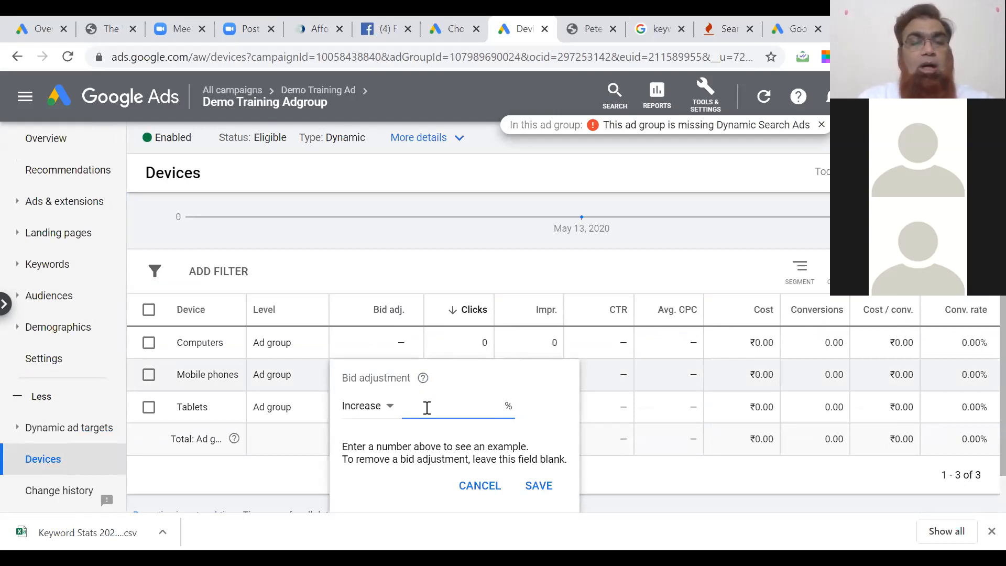
pyautogui.write('30')
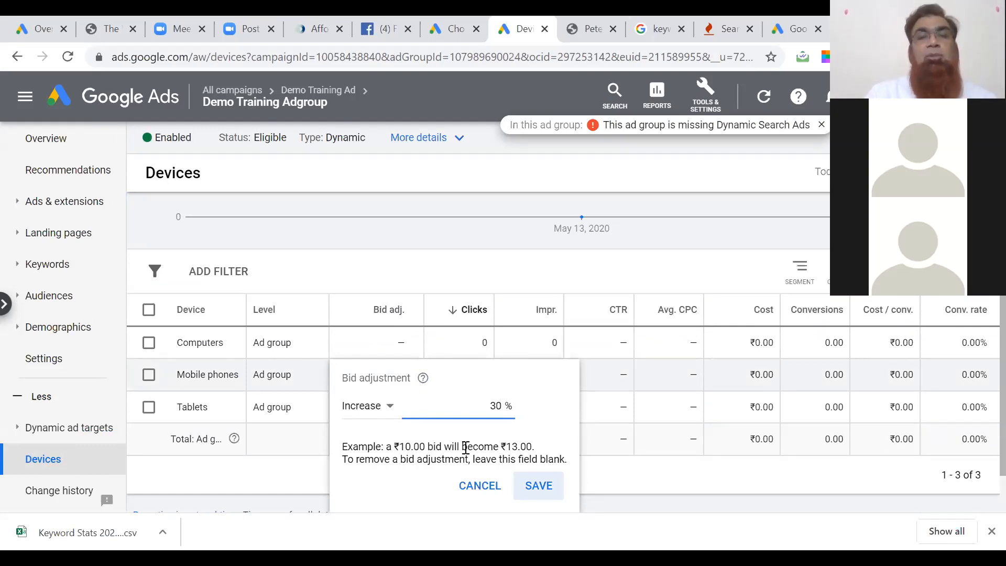
pyautogui.press('Return')
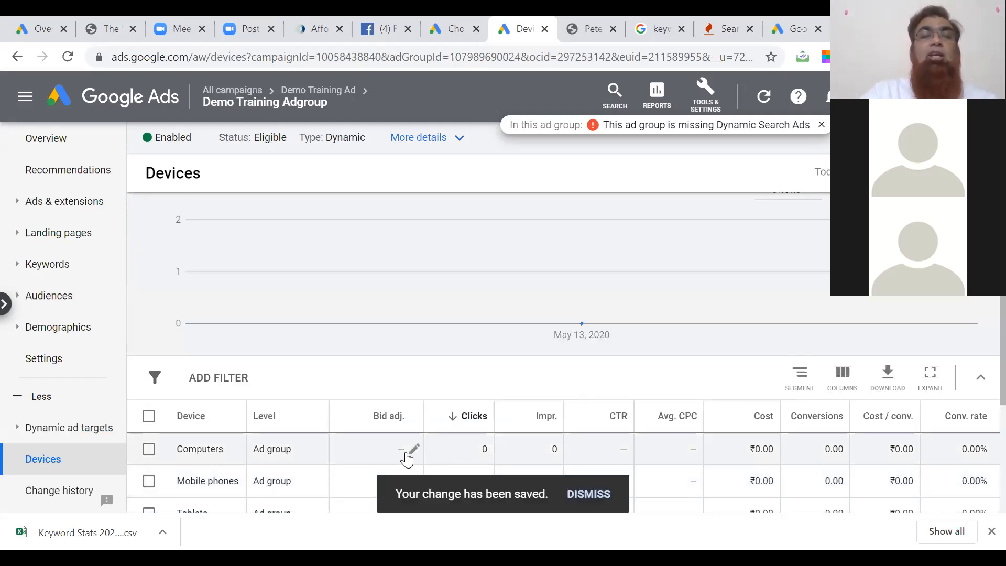
# - Set the bid adjustment for computers to an increase of 10% and save it
pyautogui.click(413, 451)
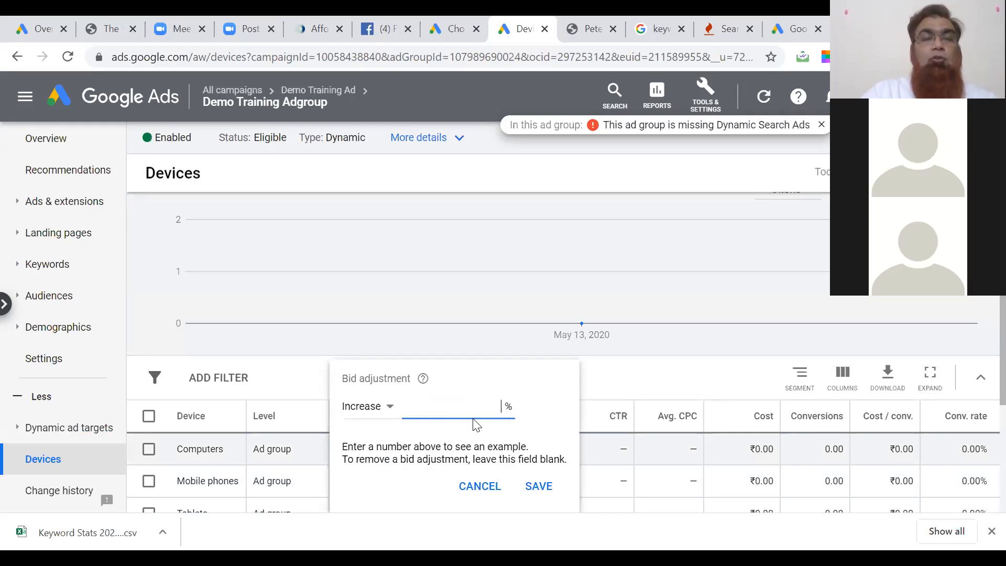
pyautogui.write('10')
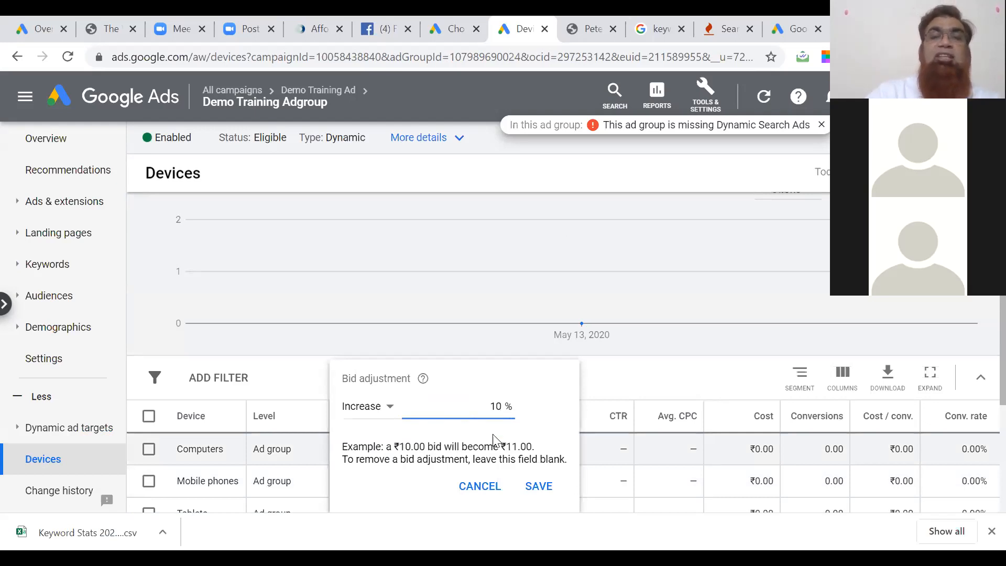
pyautogui.click(538, 486)
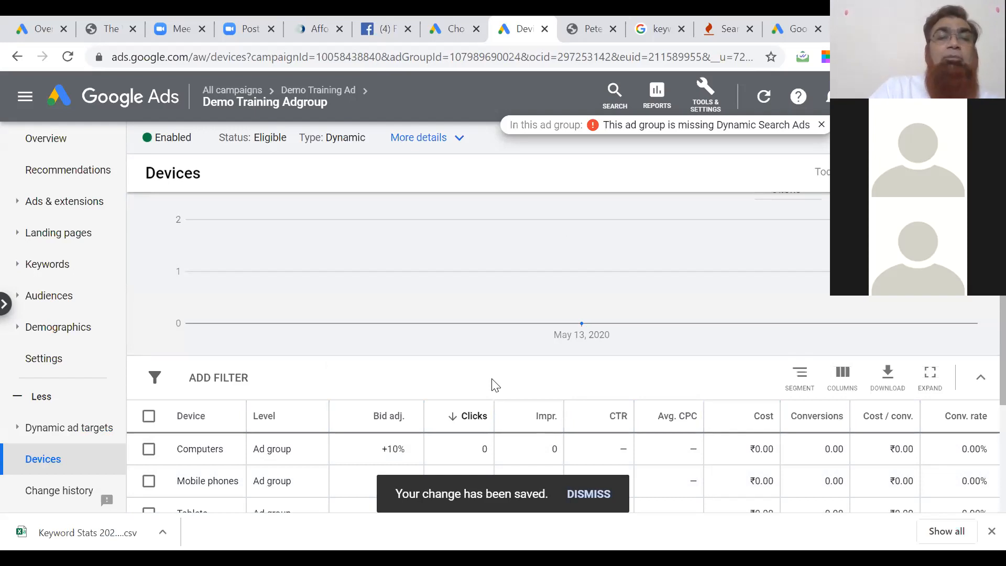
# - Set the bid adjustment for tablets to a decrease of 90% and save it
pyautogui.scroll(-3, 493, 385)
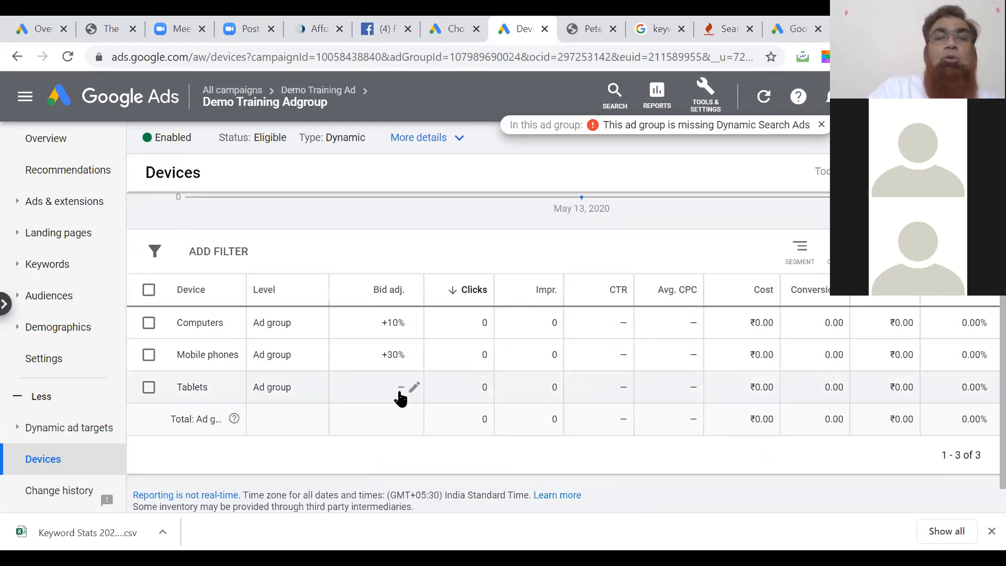
pyautogui.click(412, 390)
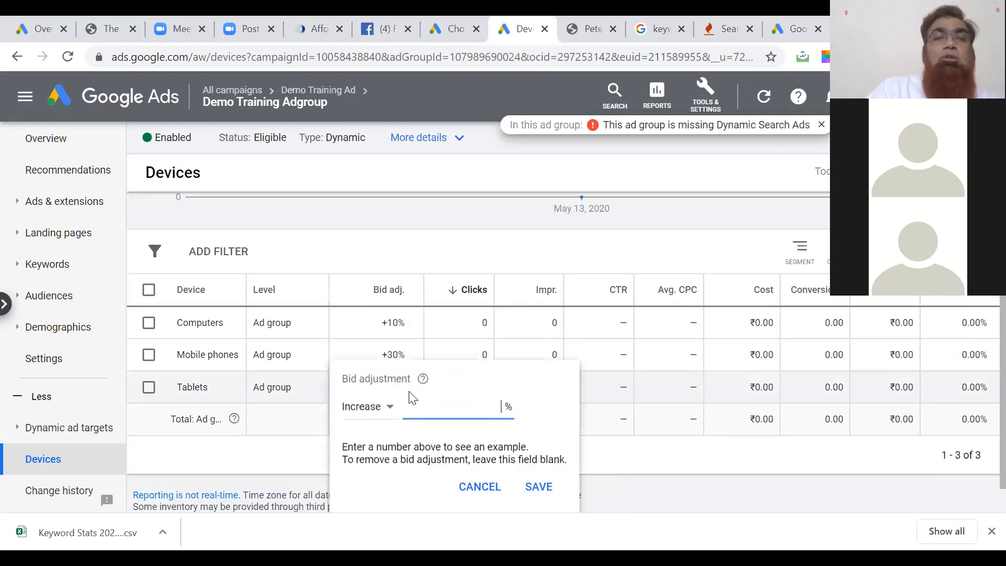
pyautogui.click(387, 419)
pyautogui.click(376, 454)
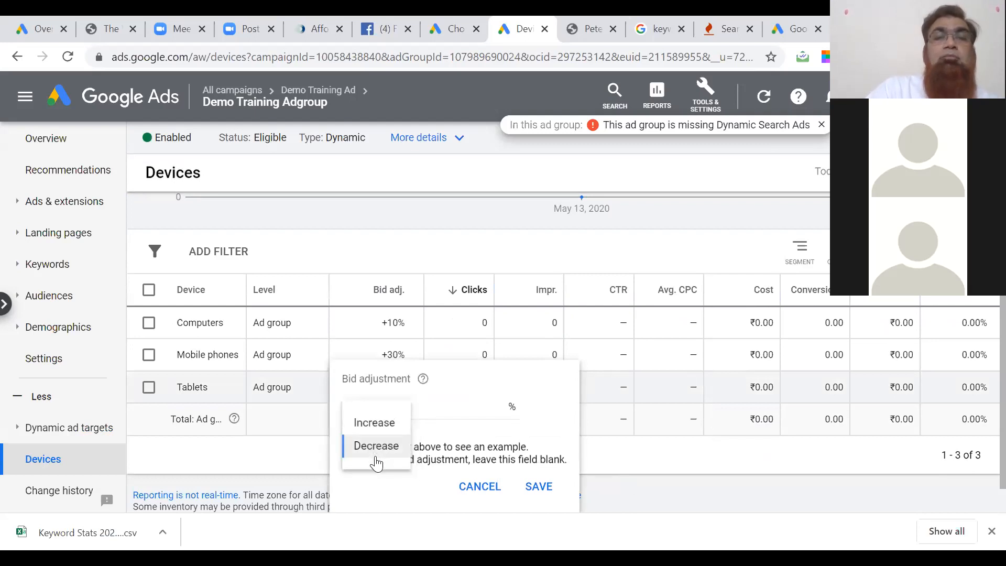
pyautogui.click(489, 409)
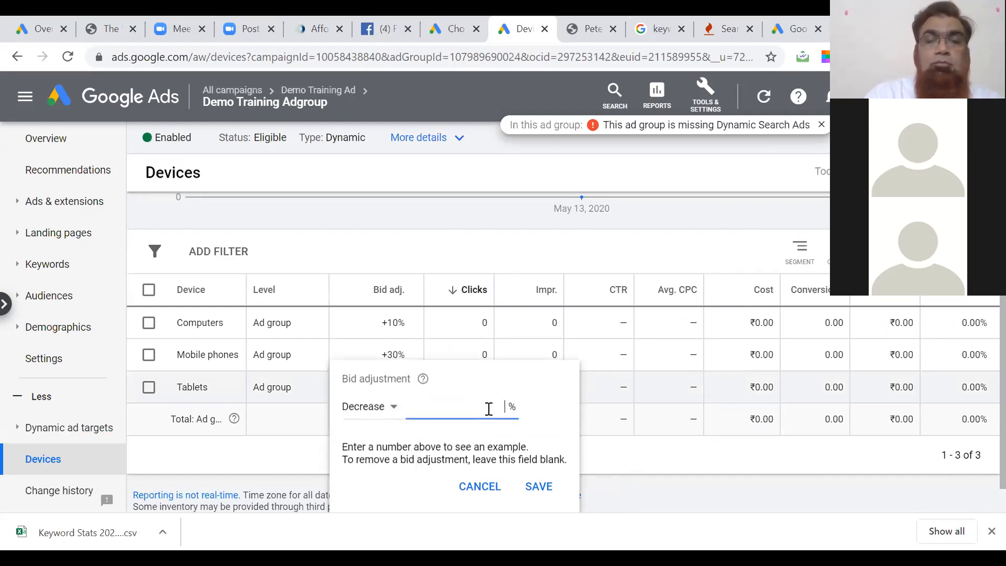
pyautogui.write('90')
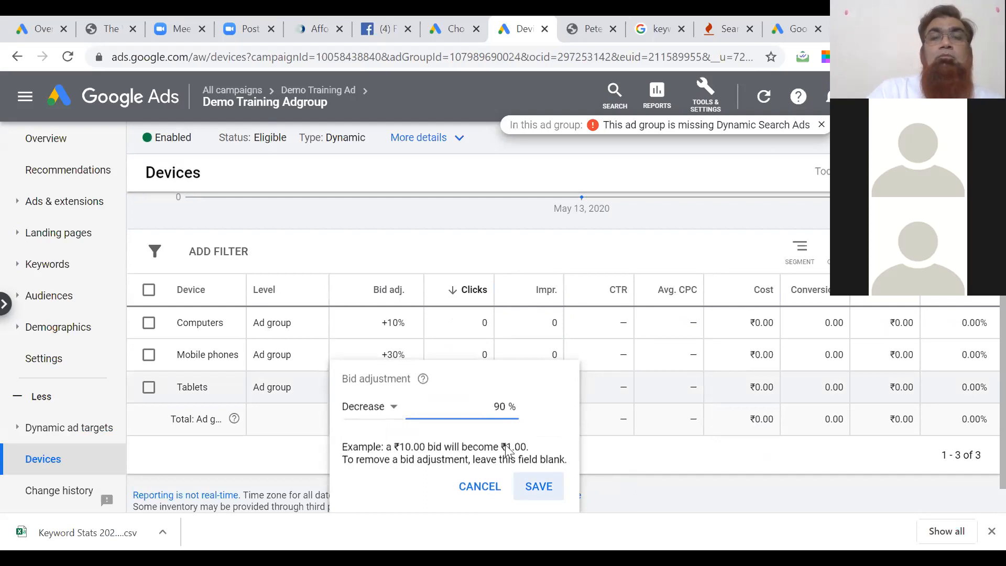
pyautogui.press('Return')
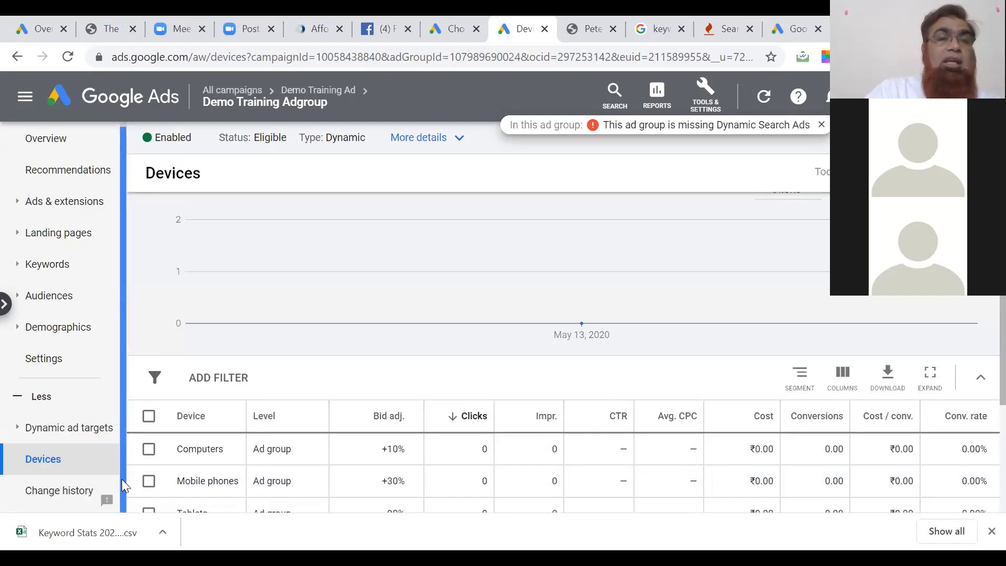
# - Review the ad group's change history and go up to the Demo Training Ad campaign level
pyautogui.click(53, 496)
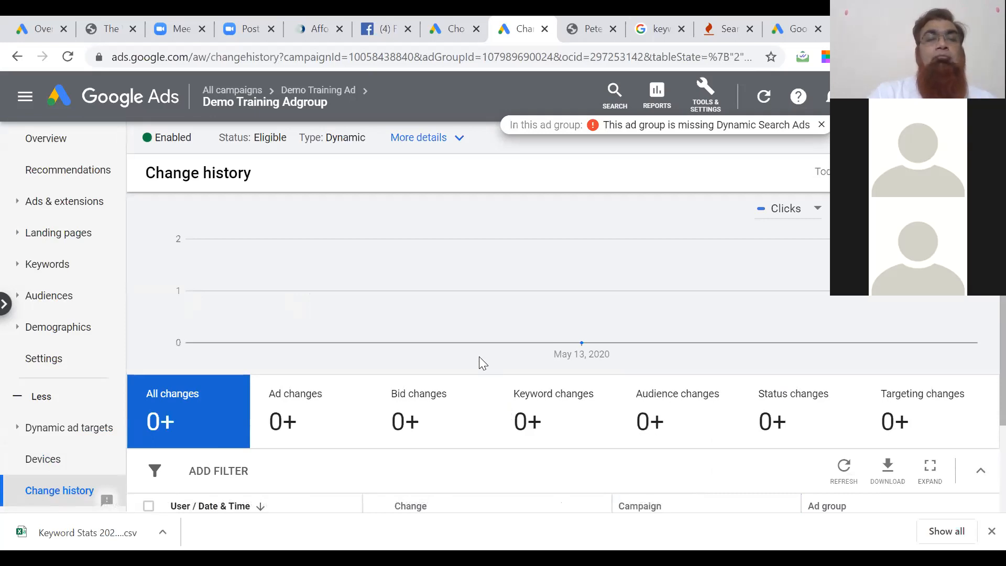
pyautogui.scroll(-2, 479, 357)
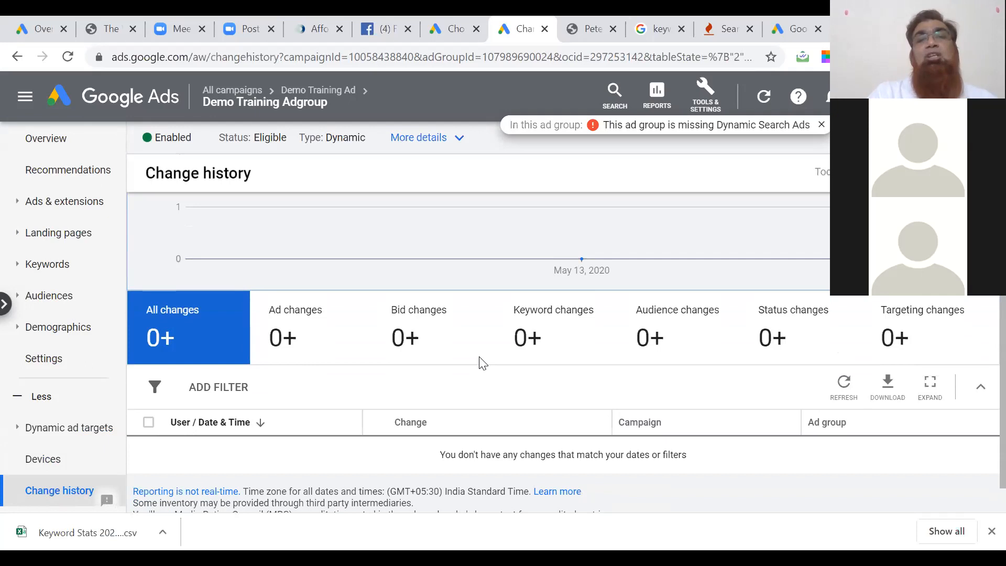
pyautogui.scroll(2, 479, 357)
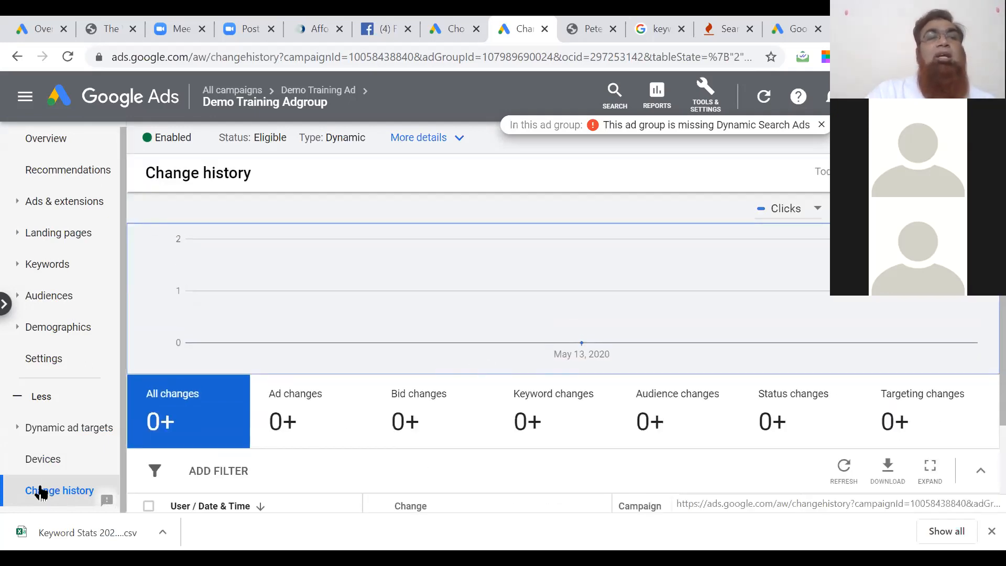
pyautogui.click(311, 92)
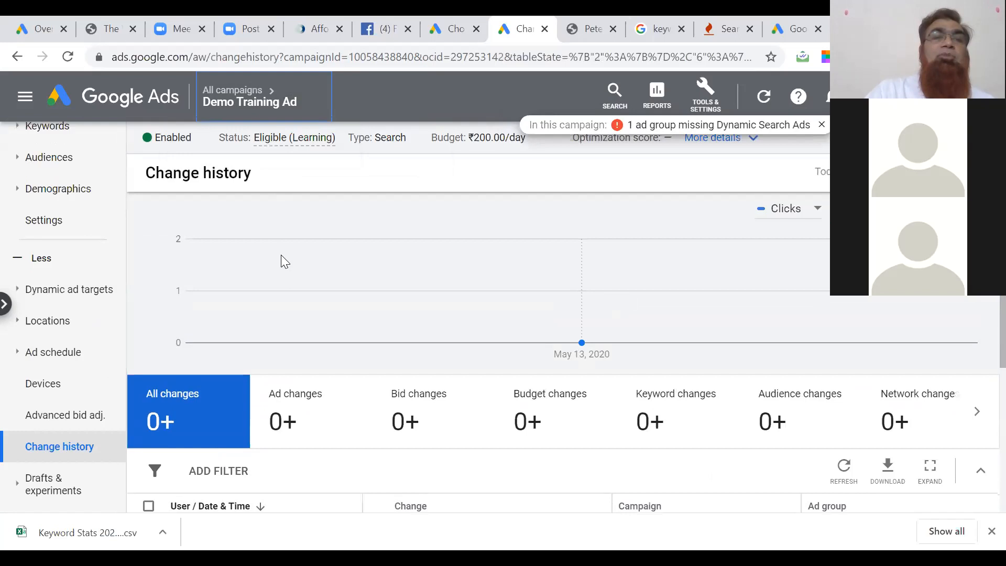
# - Review the Demo Training Ad campaign's change history and return to the list of all campaigns
pyautogui.scroll(-3, 281, 257)
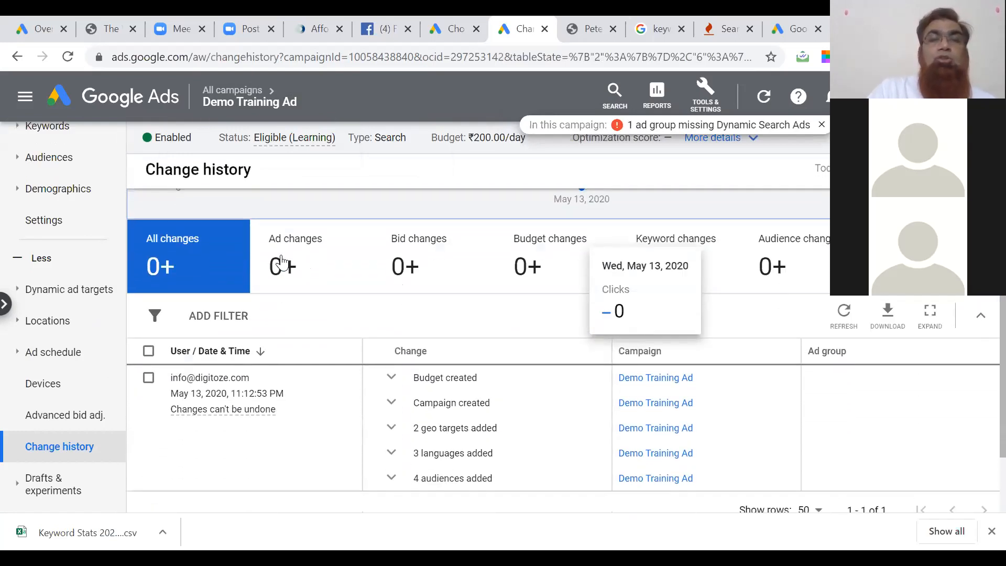
pyautogui.scroll(-1, 281, 254)
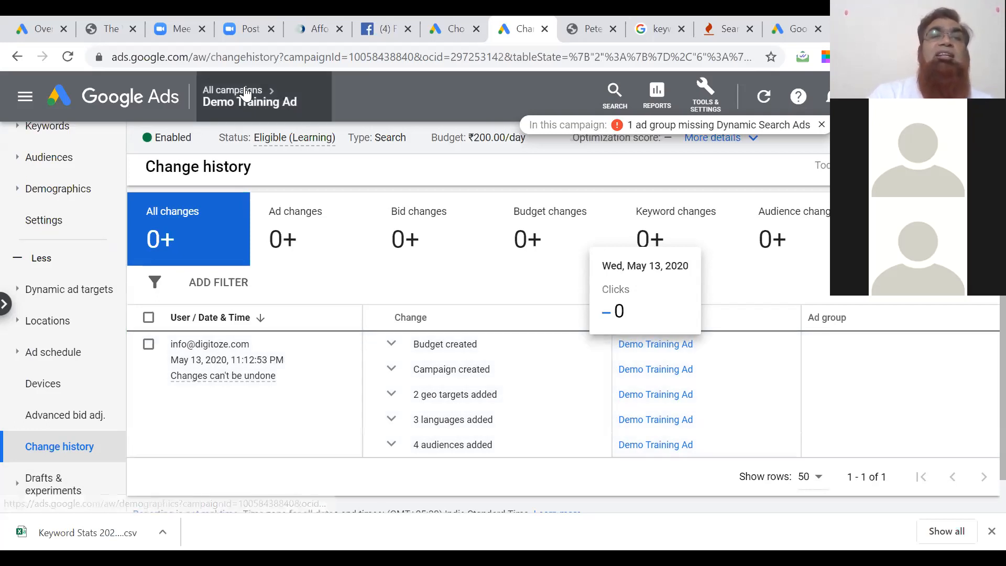
pyautogui.click(238, 91)
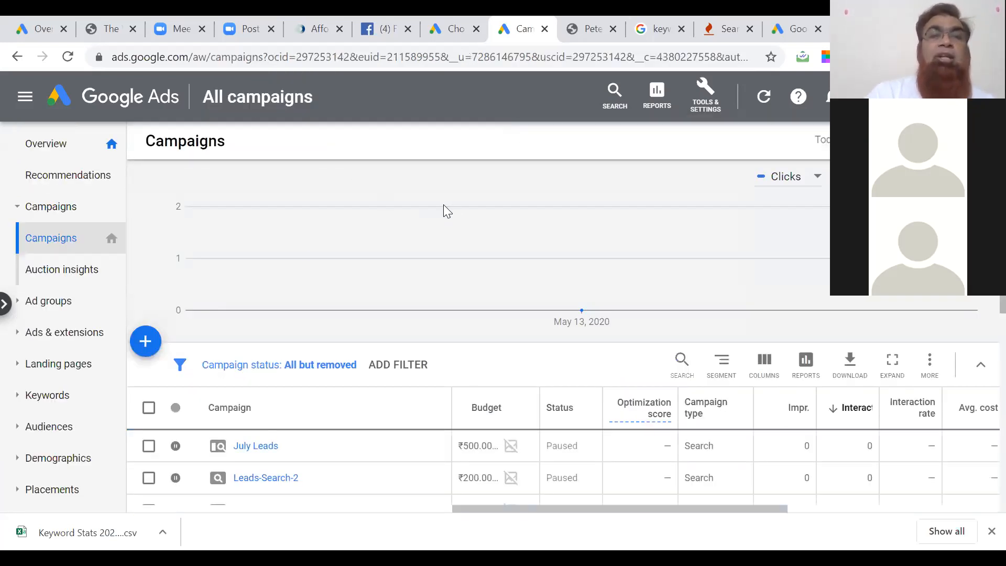
# - Open the Test Demo ad group inside the Website traffic-Training Demo campaign
pyautogui.scroll(-2, 469, 276)
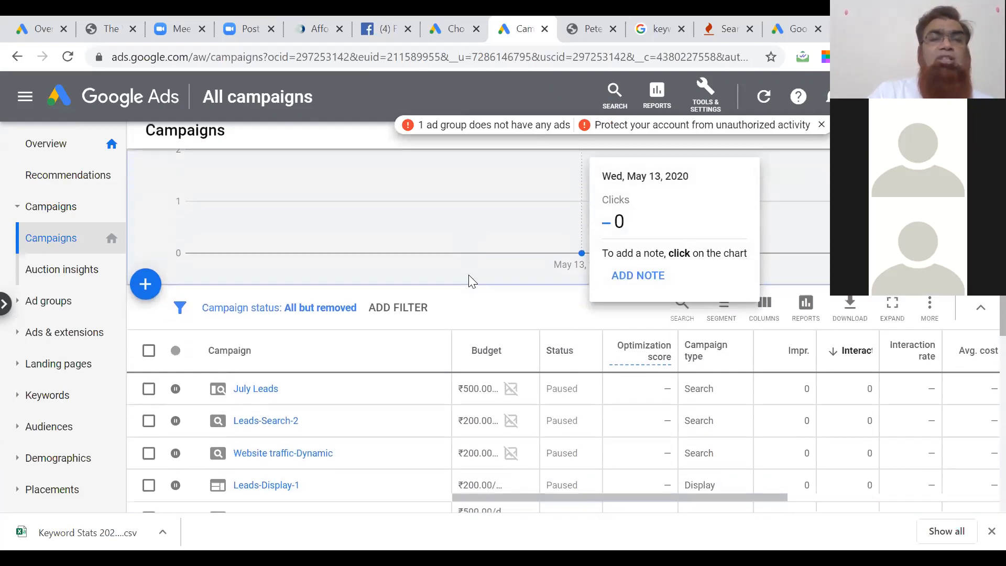
pyautogui.scroll(-3, 469, 276)
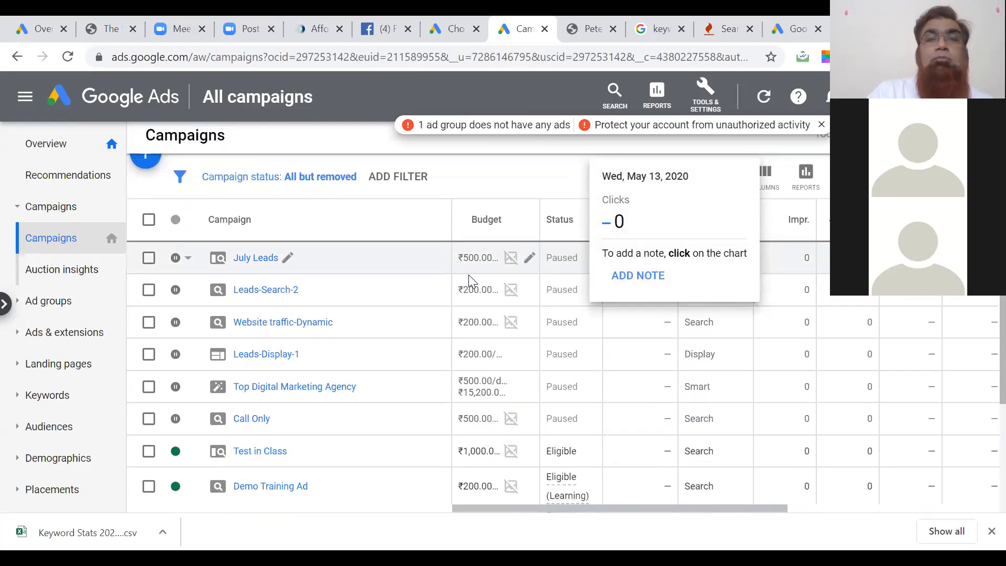
pyautogui.scroll(-2, 470, 280)
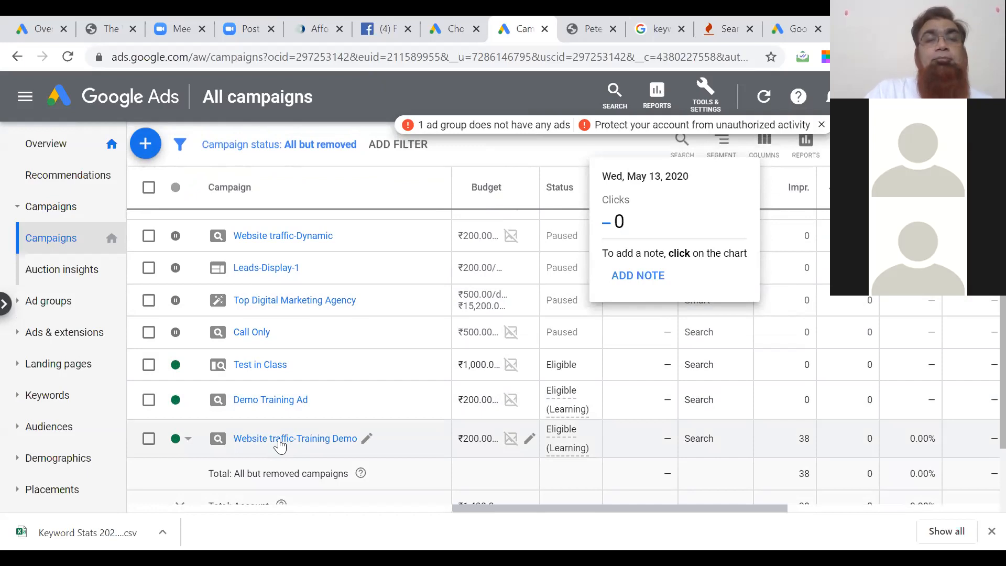
pyautogui.click(279, 441)
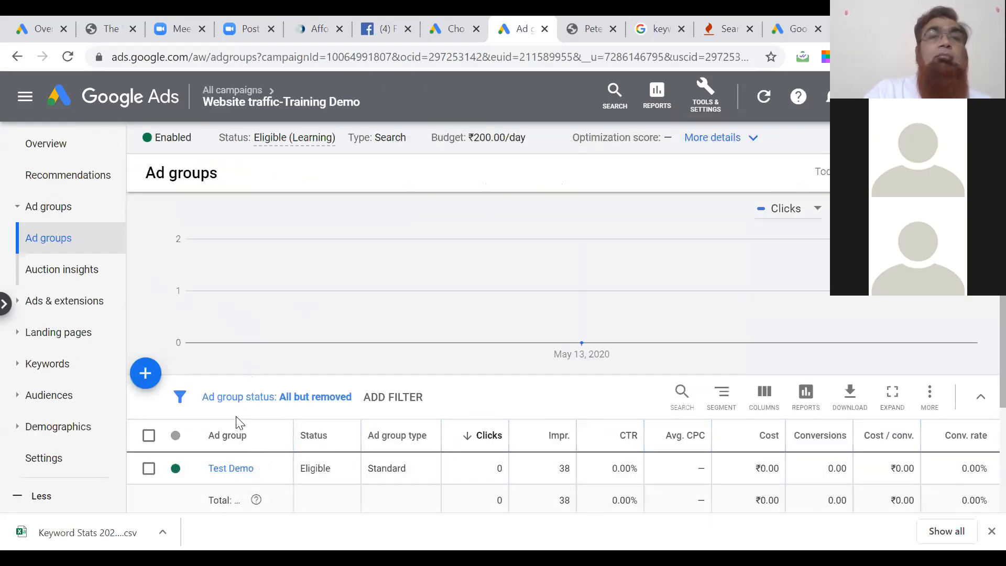
pyautogui.click(229, 468)
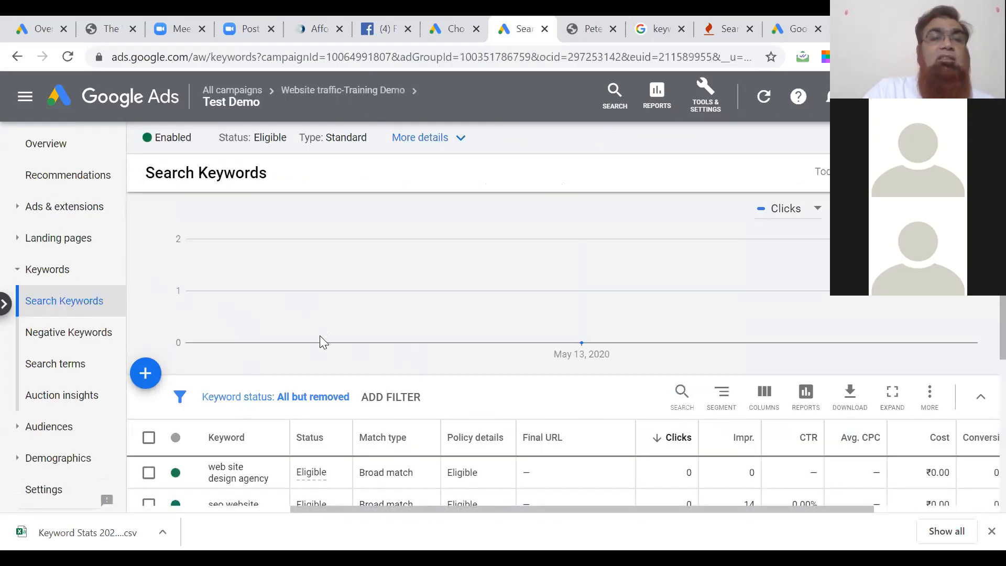
# - Review the Test Demo ad group's ads, comparing their approval status, ad types, impressions, CTR and cost columns
pyautogui.click(62, 211)
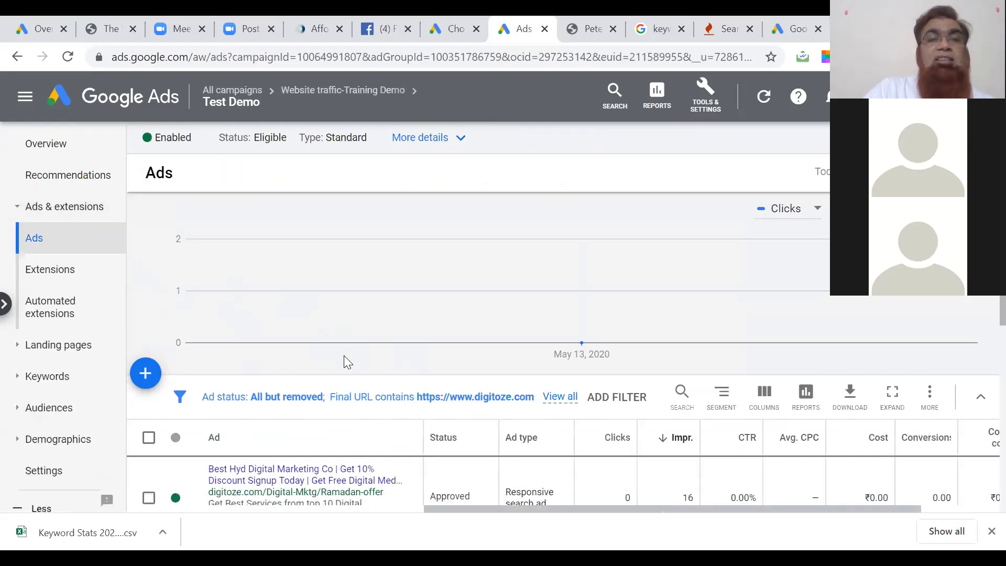
pyautogui.scroll(-4, 344, 355)
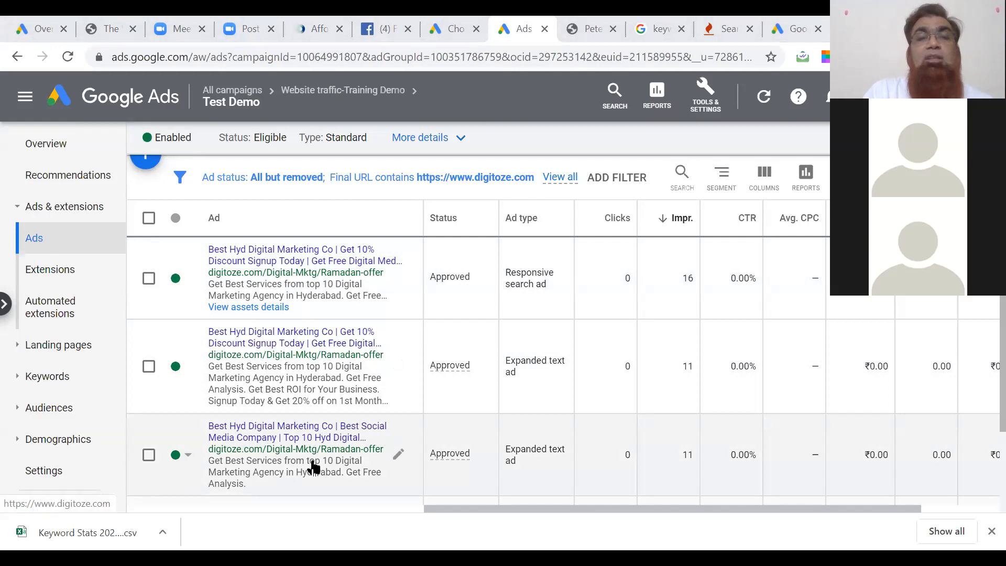
pyautogui.press('Right')
pyautogui.press('Right')
pyautogui.press('Right')
pyautogui.press('Right')
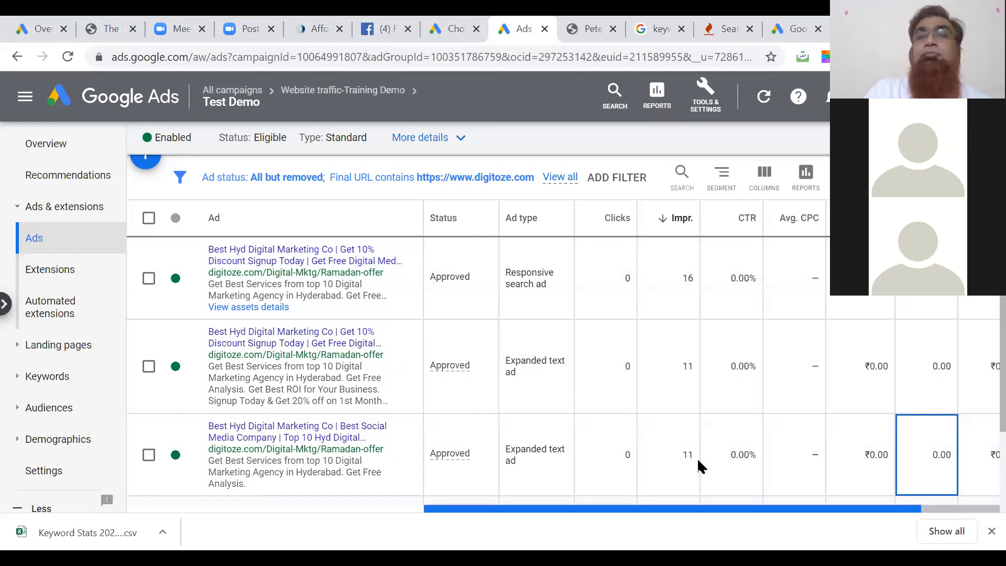
pyautogui.hscroll(2, 701, 467)
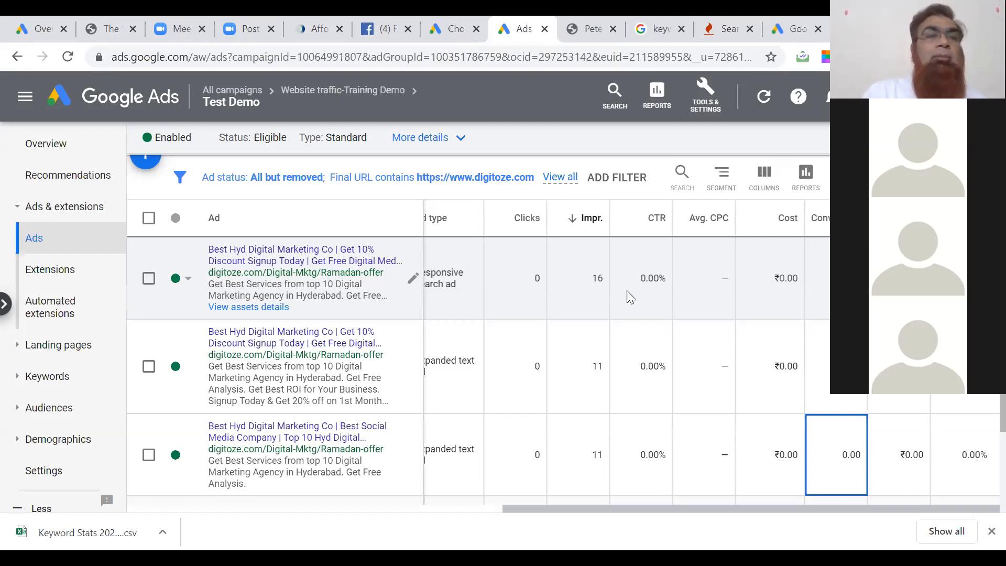
# - Examine the ad group's search keywords with their match types, impressions, CTR and cost columns
pyautogui.click(48, 378)
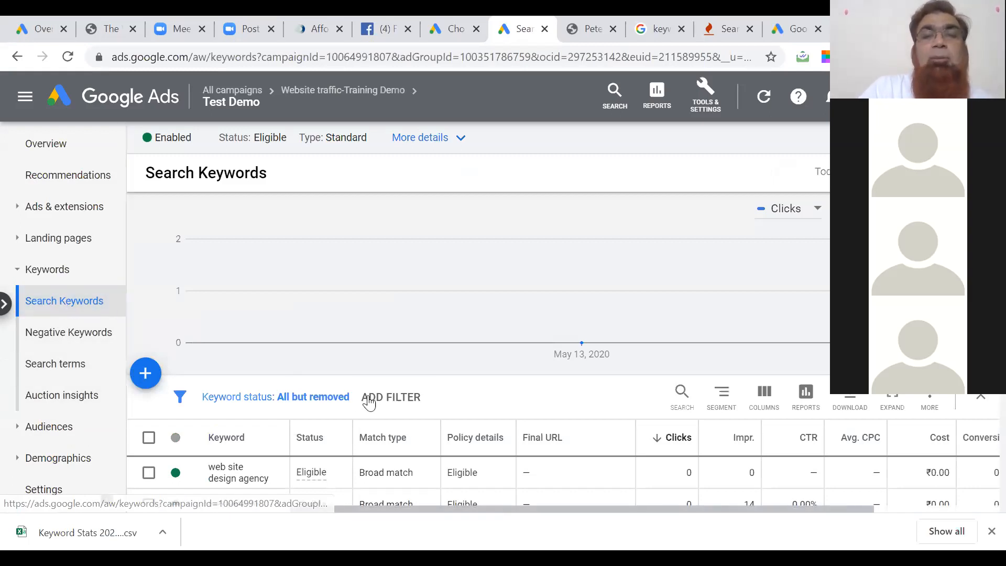
pyautogui.scroll(-3, 476, 360)
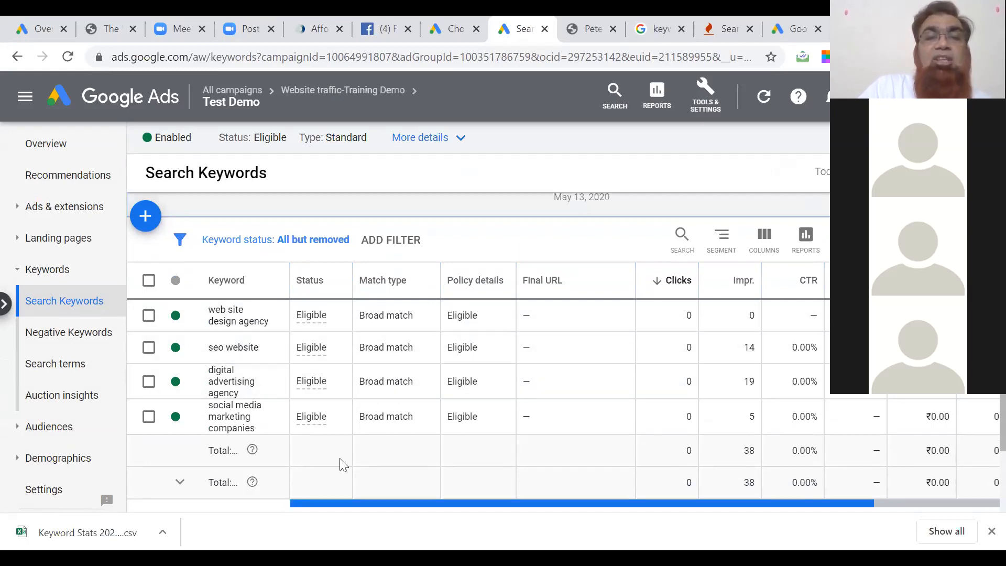
pyautogui.hscroll(3, 343, 465)
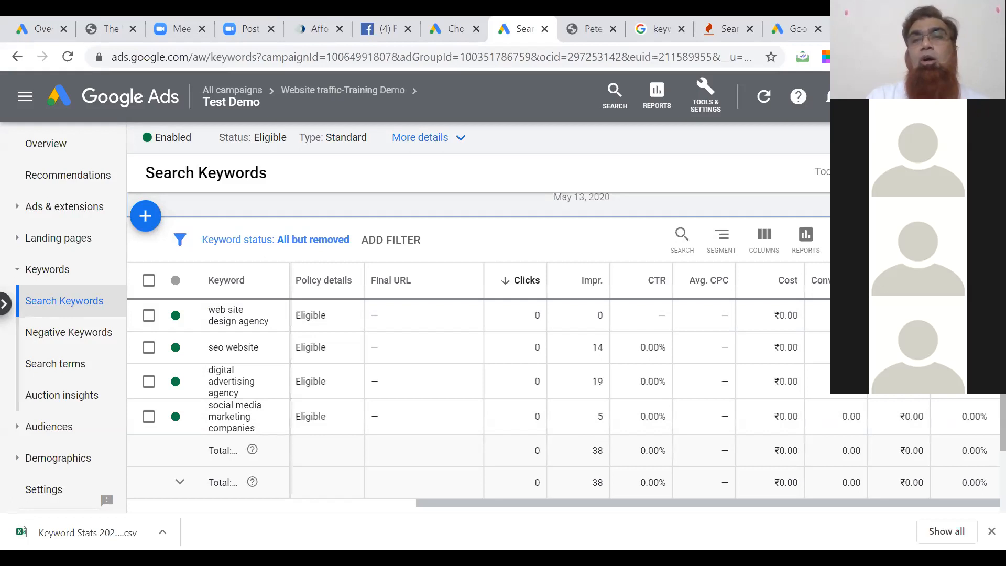
# - Search Google for "google free website" in a new browser tab and open the google.com/business website builder result in a separate tab
pyautogui.hotkey('ctrl', 't')
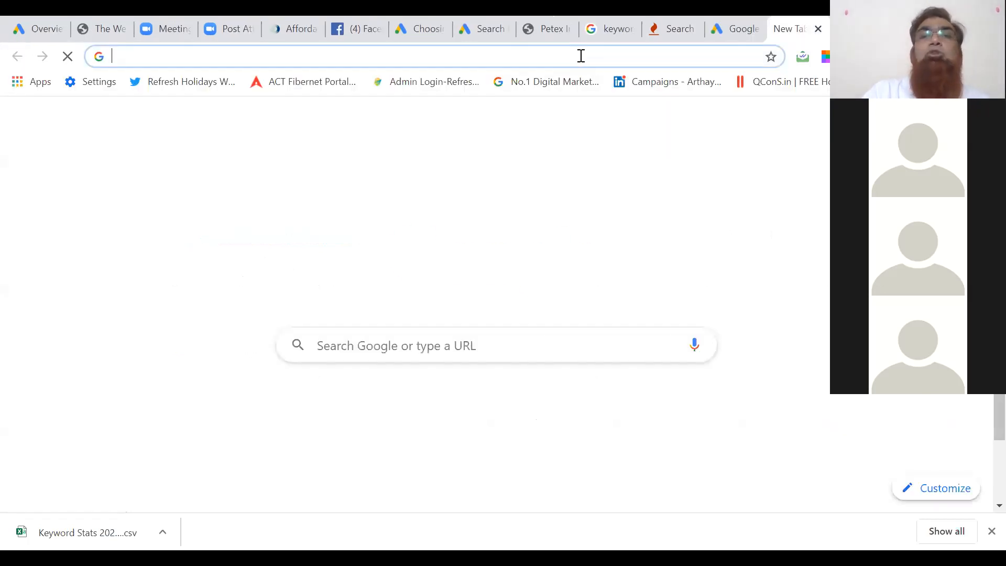
pyautogui.write('google free website')
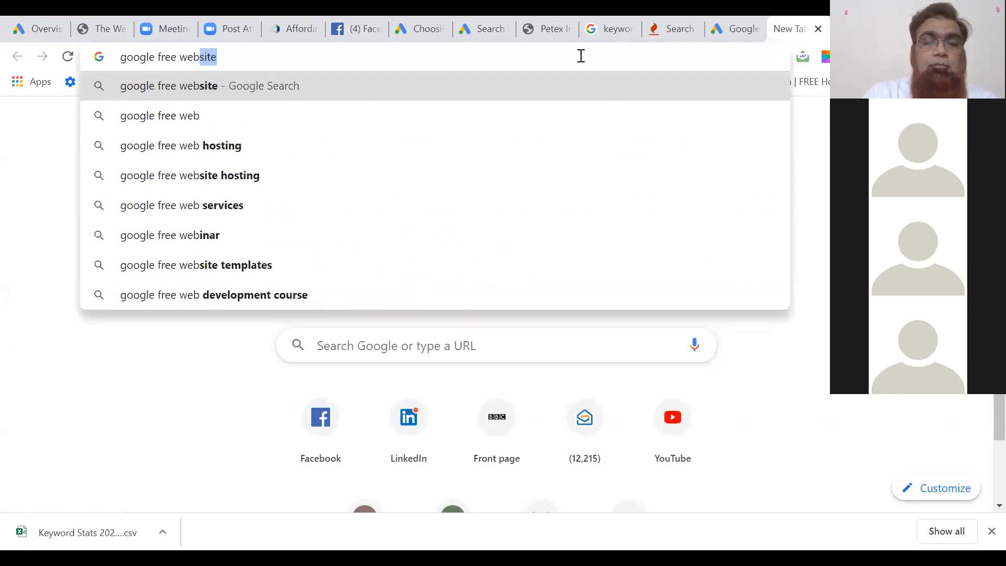
pyautogui.press('Return')
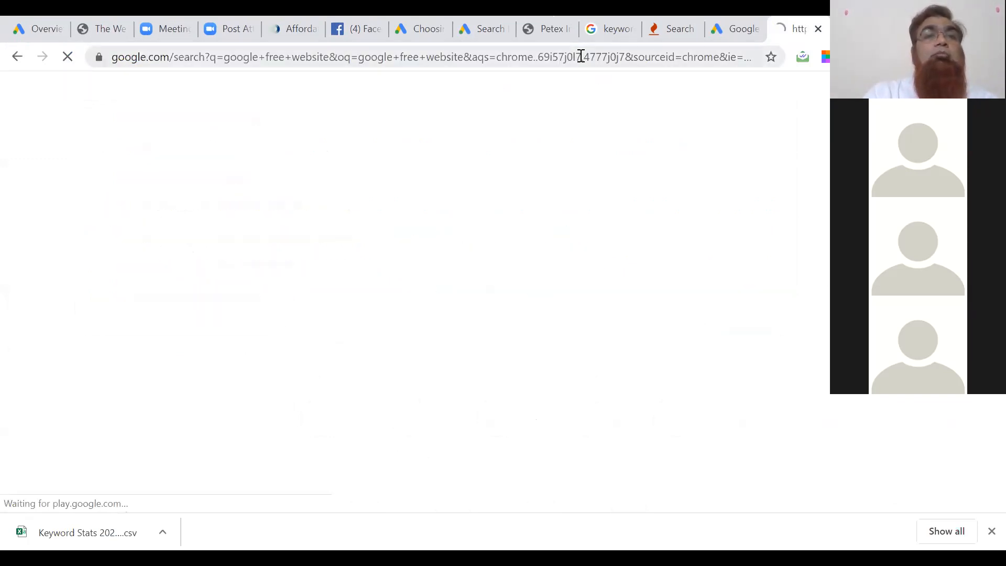
pyautogui.scroll(-3, 567, 140)
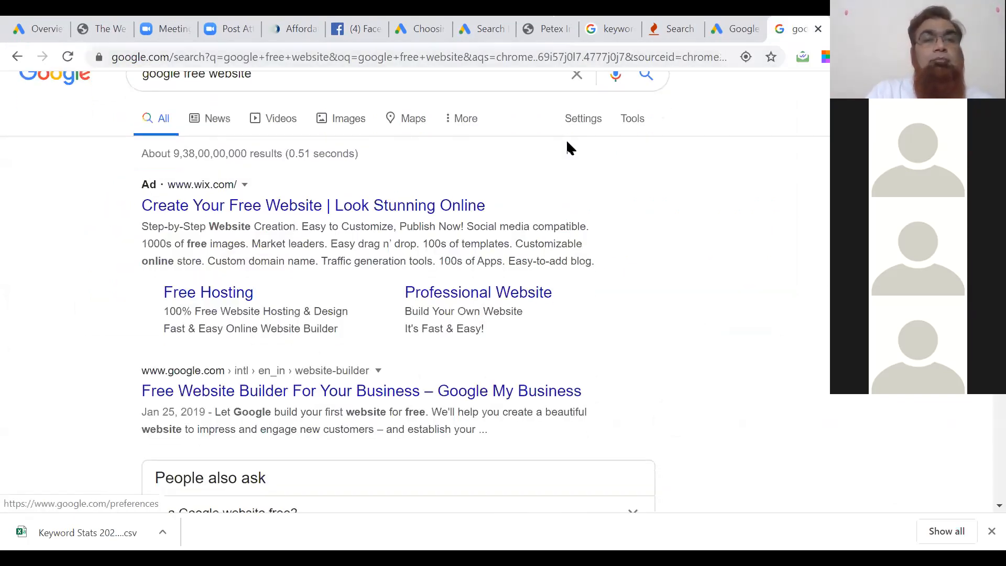
pyautogui.scroll(-5, 568, 142)
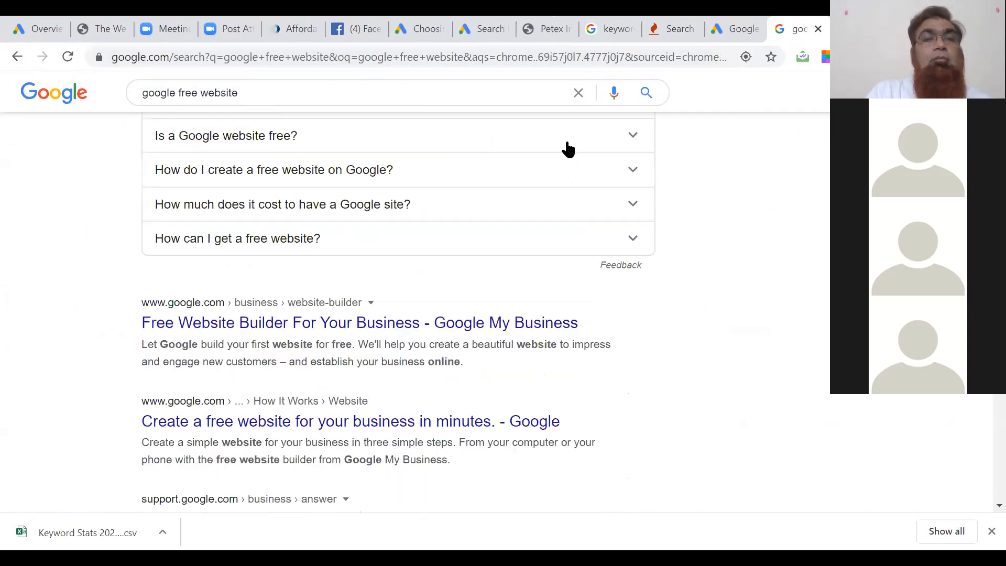
pyautogui.scroll(-1, 568, 150)
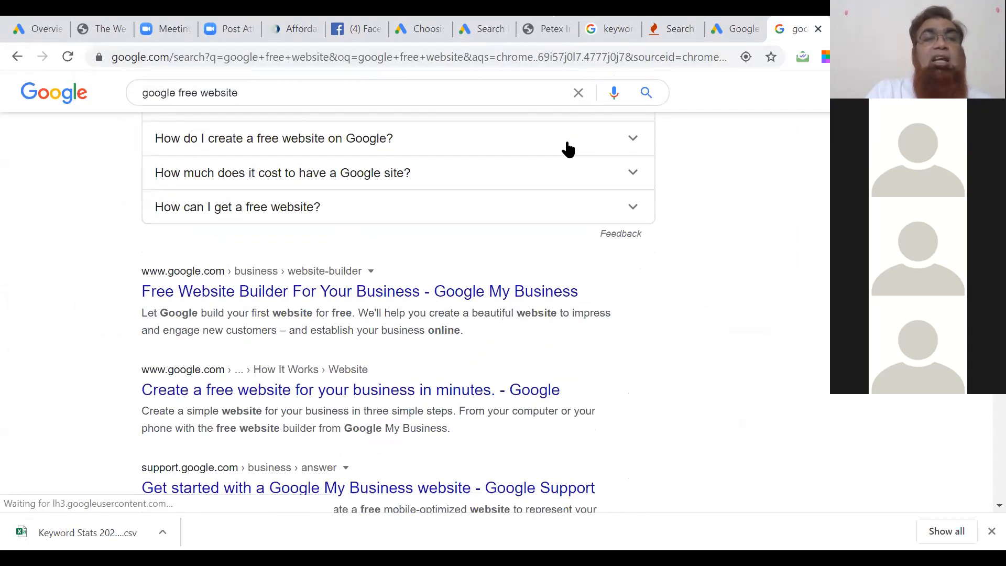
pyautogui.rightClick(483, 292)
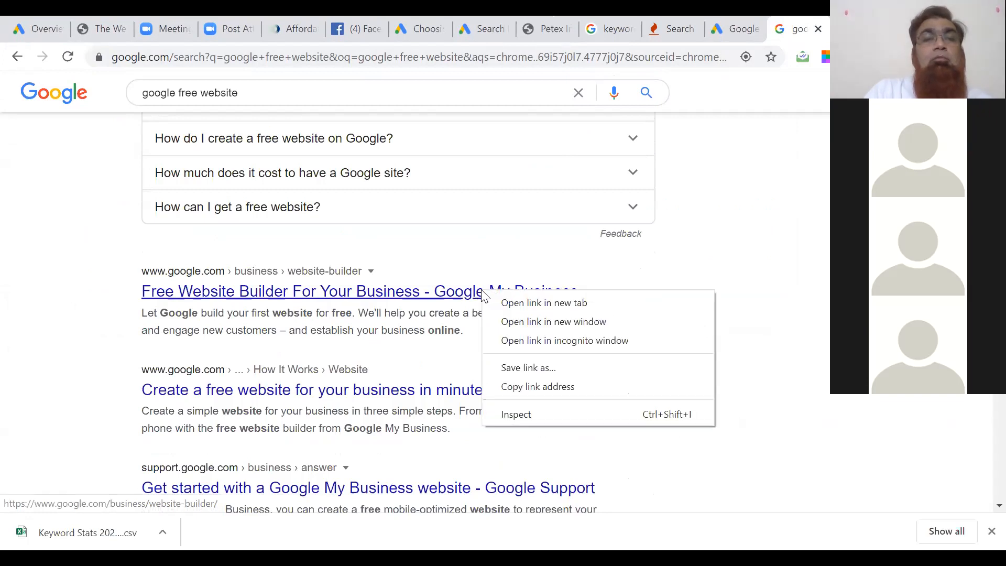
pyautogui.click(508, 308)
# - Open the Wix ad "Create Your Free Website | Look Stunning Online" from the search results in another tab
pyautogui.scroll(-3, 506, 309)
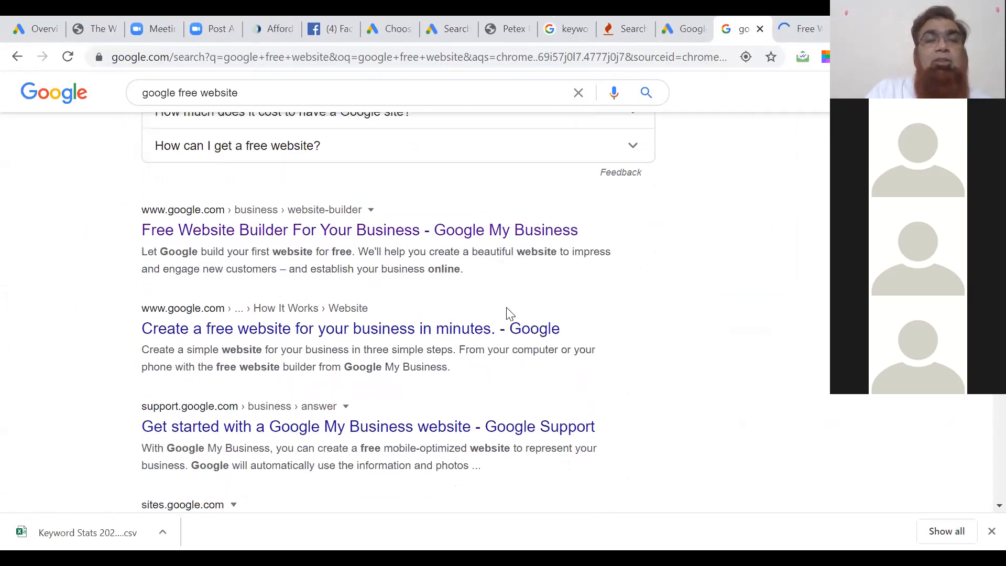
pyautogui.scroll(5, 507, 314)
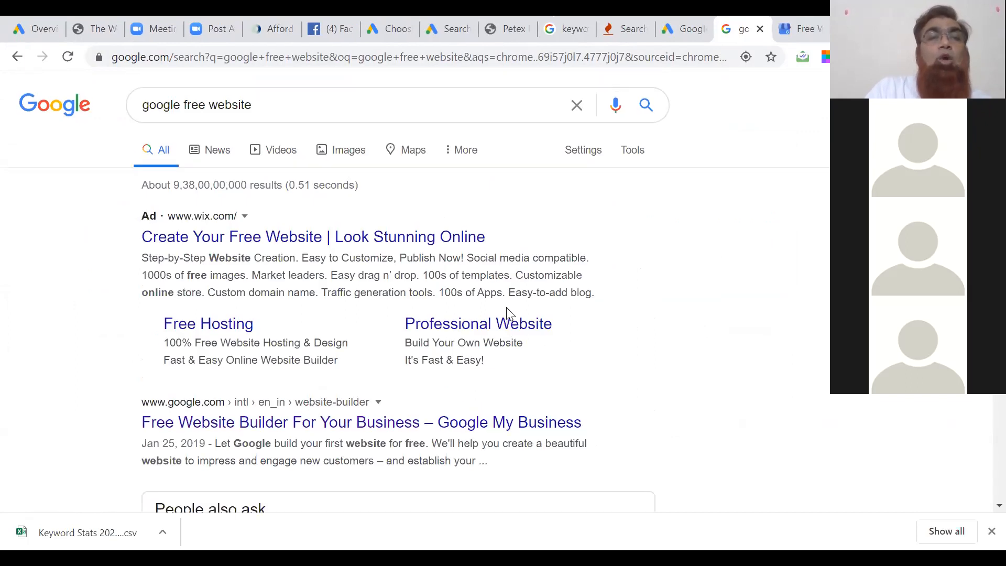
pyautogui.rightClick(430, 243)
pyautogui.click(492, 253)
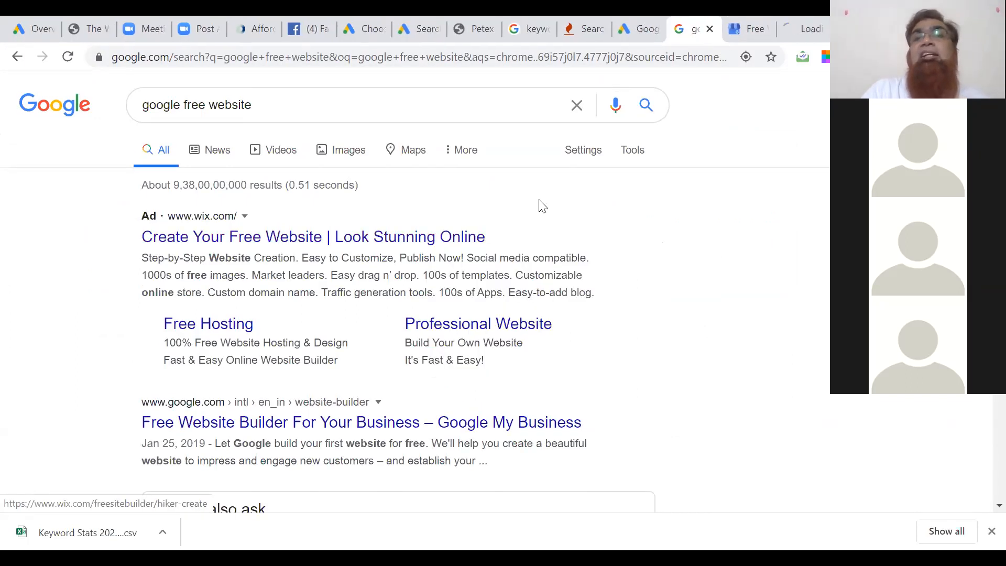
# - Switch to the Google My Business website builder page and select its full web address
pyautogui.click(740, 27)
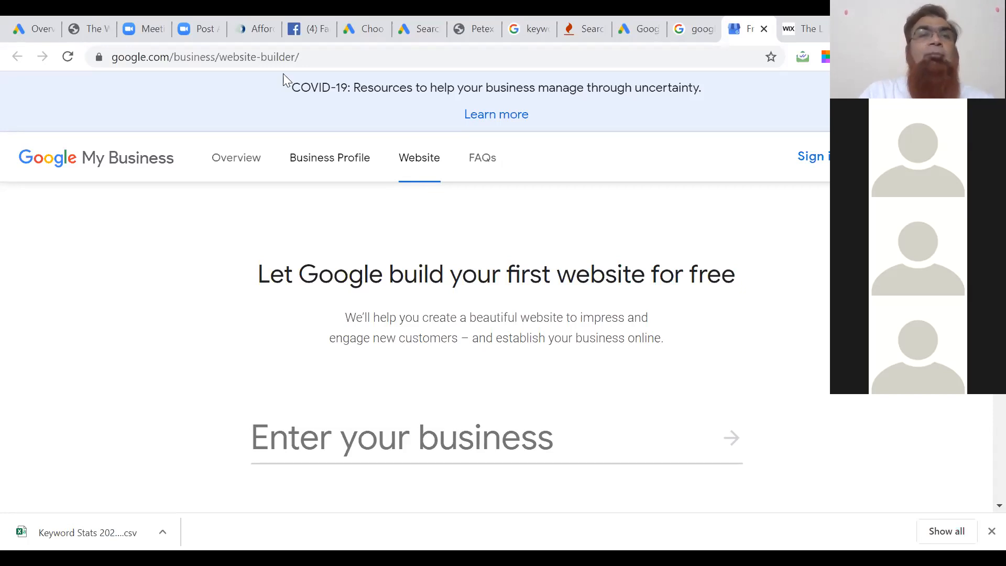
pyautogui.click(250, 60)
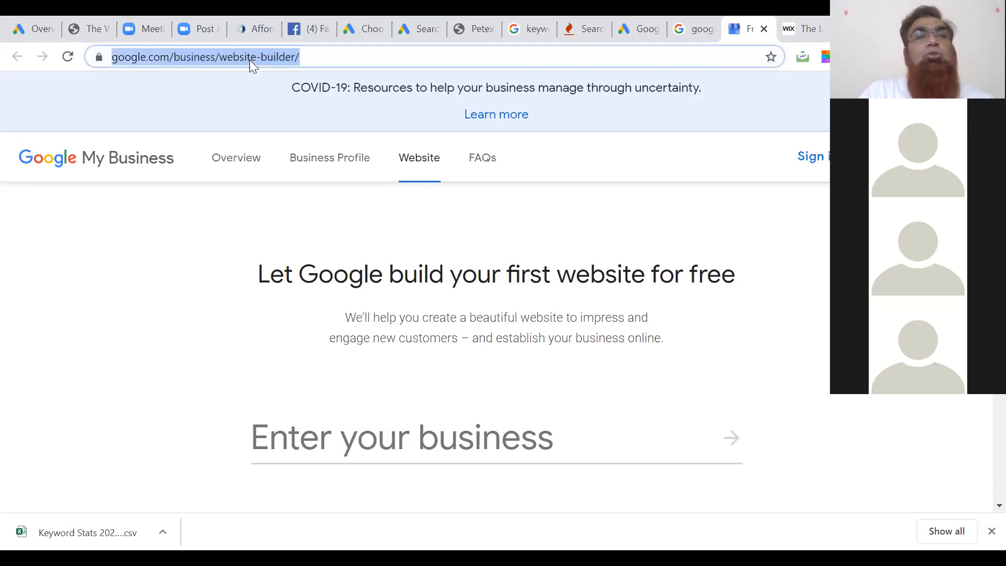